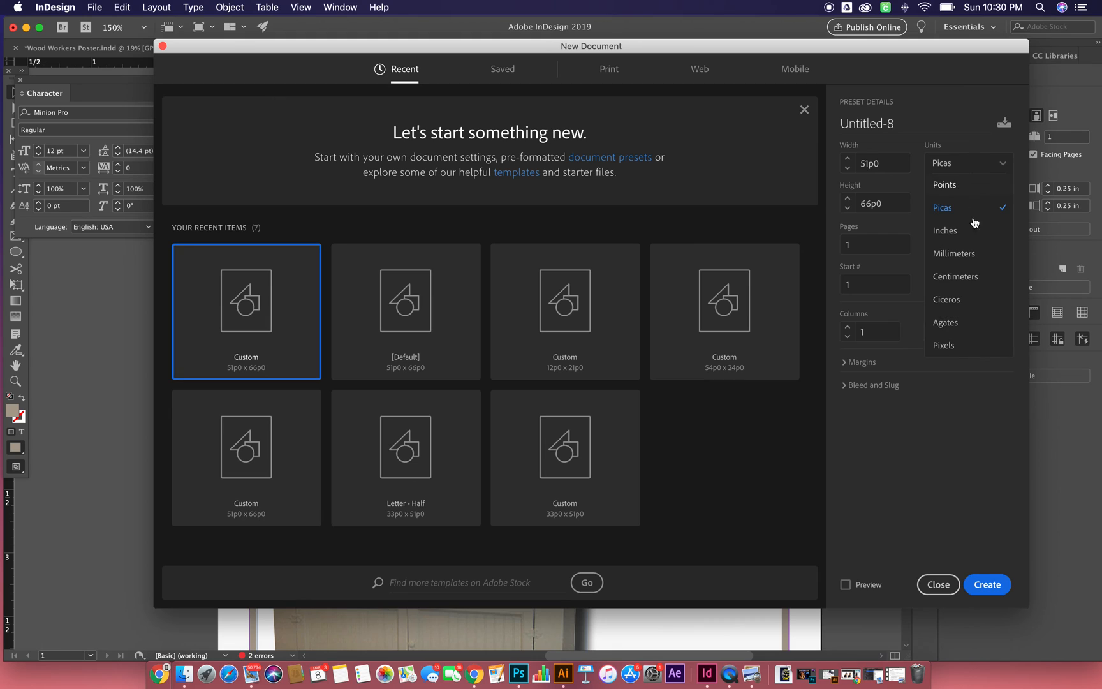
- Set the new document's units to inches, with a width of 4.75 in and a height of 6.5 in
click(972, 211)
click(893, 161)
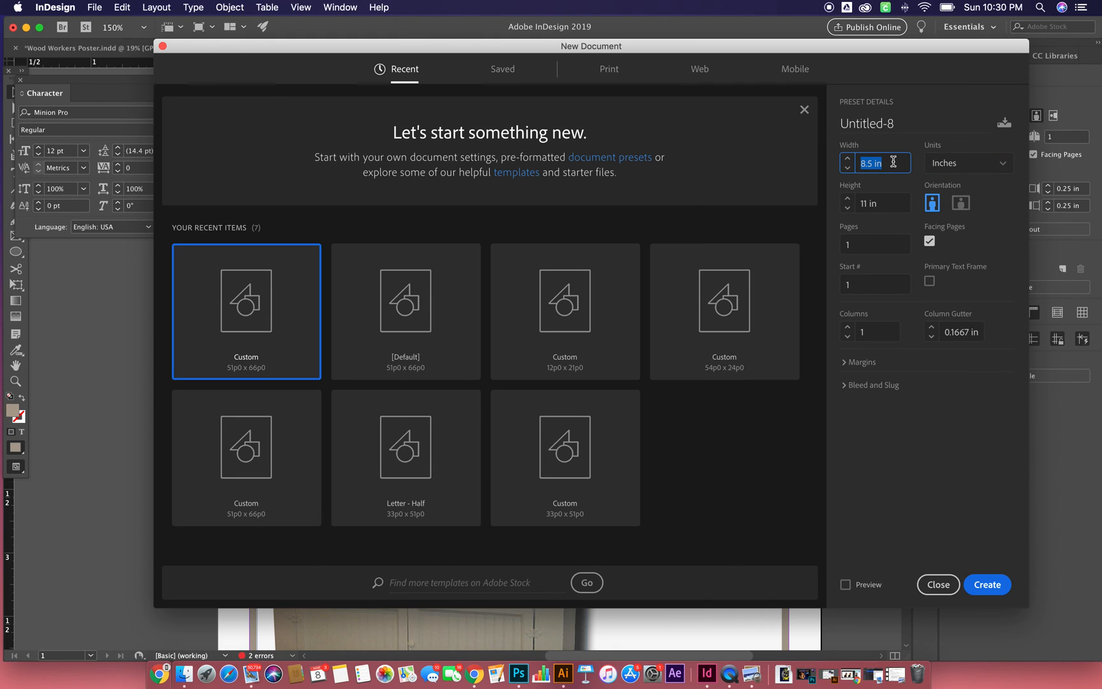
text(4.75)
key(Tab)
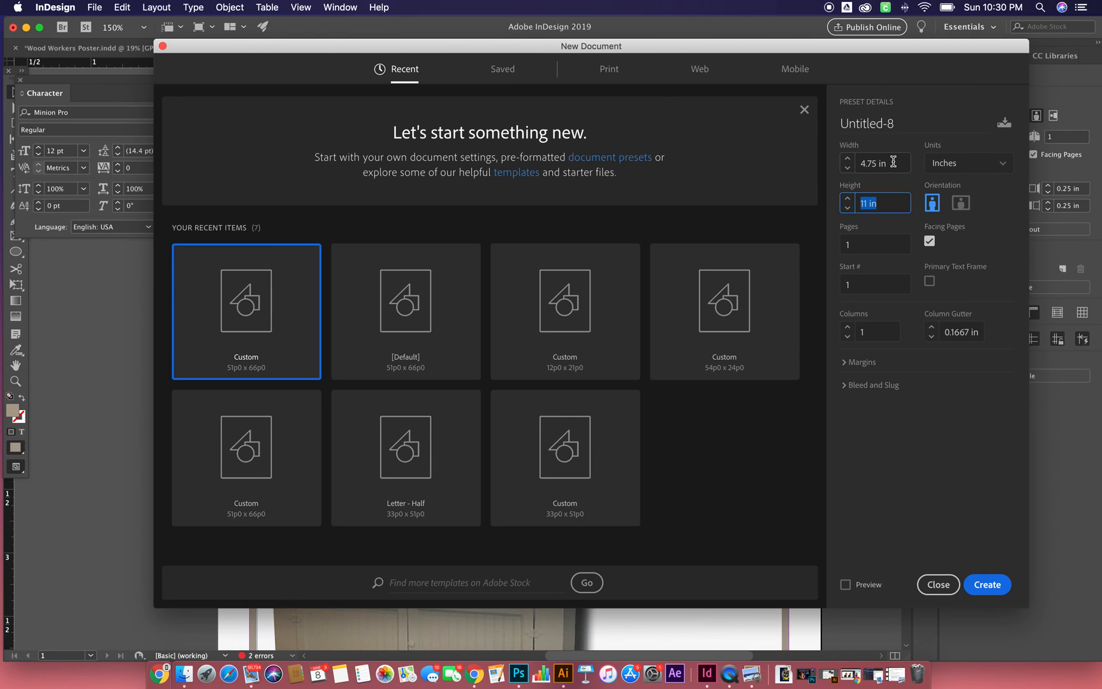
text(6.5)
key(Tab)
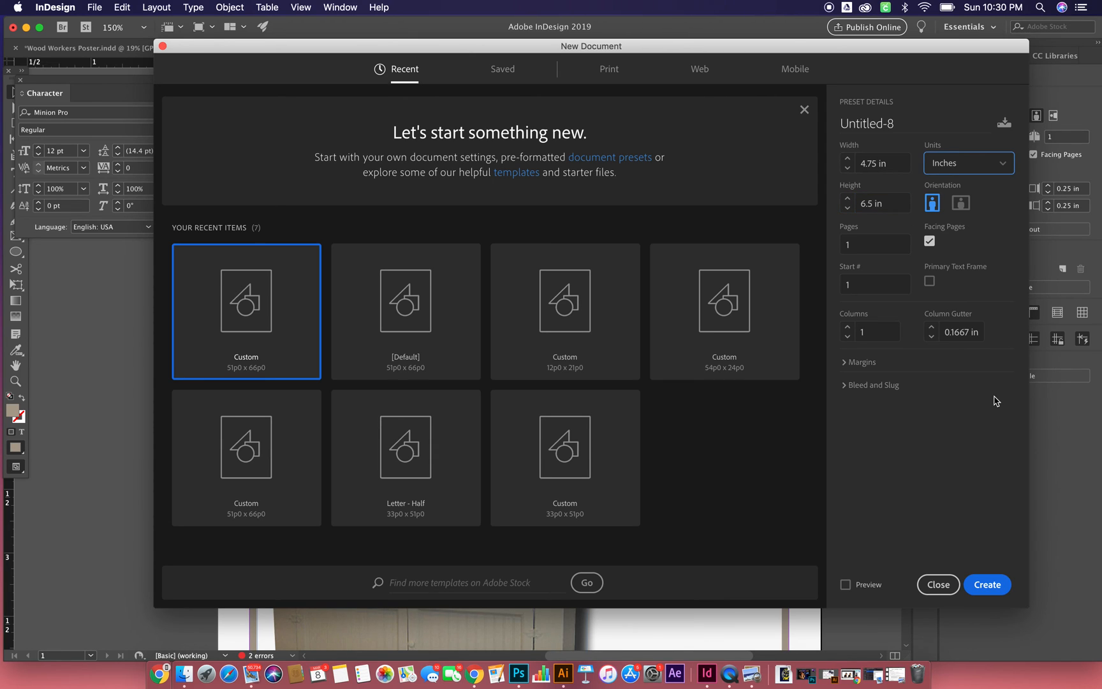
- Set all four linked margins to 0.25 in and create the document
click(848, 362)
click(870, 397)
text(.2)
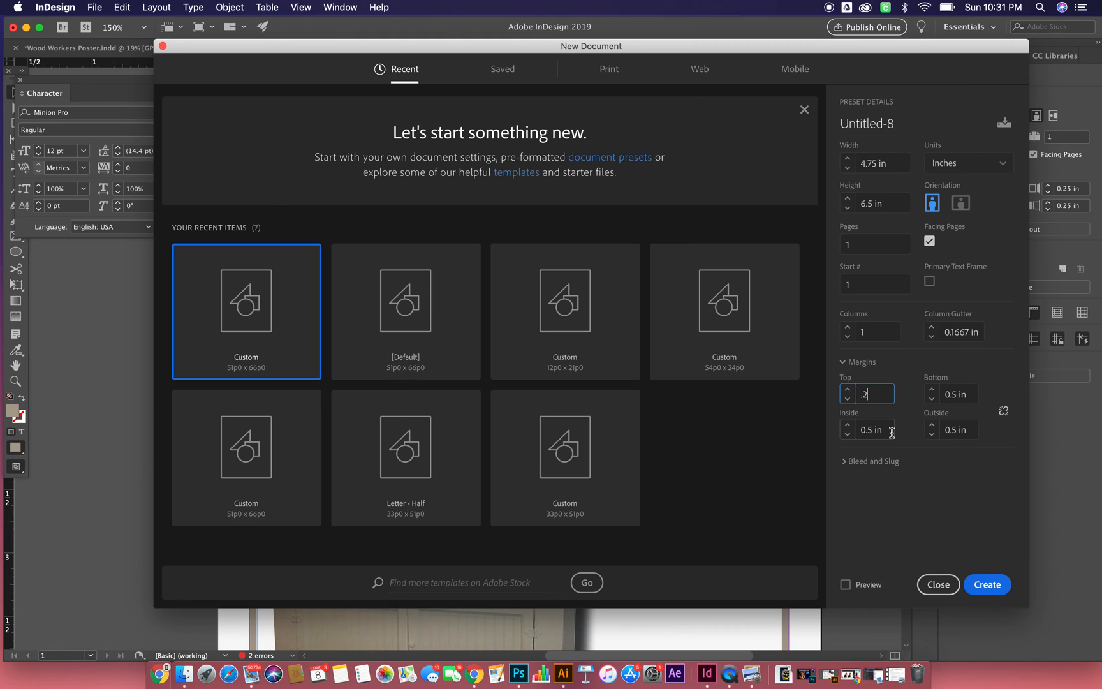
text(5)
click(1003, 410)
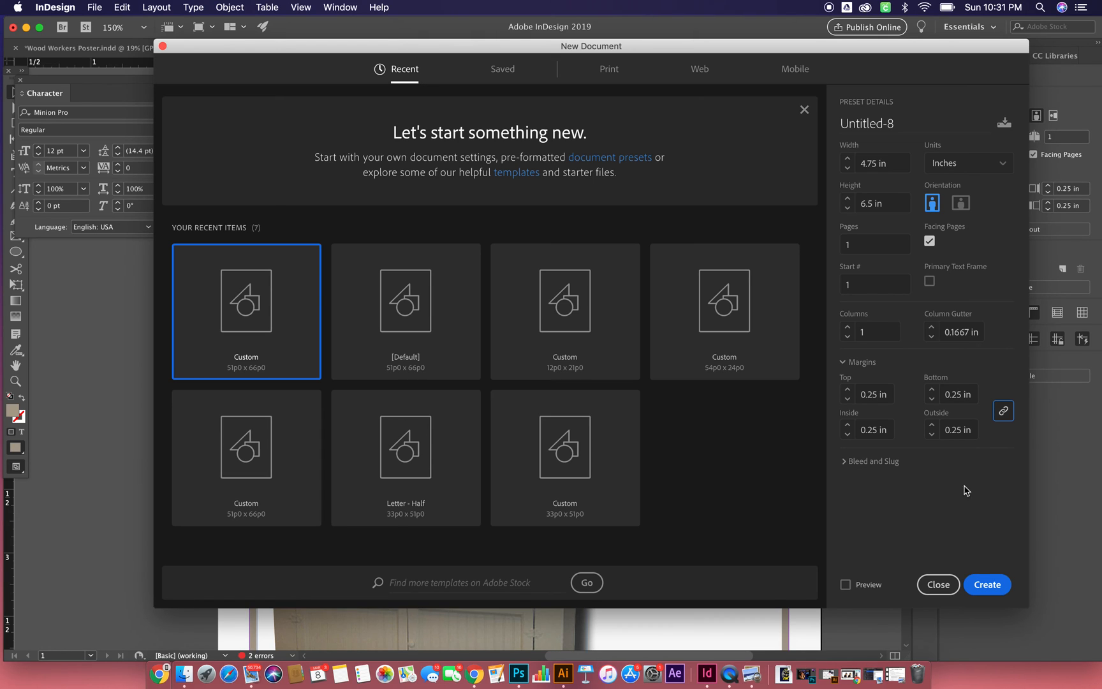
click(992, 585)
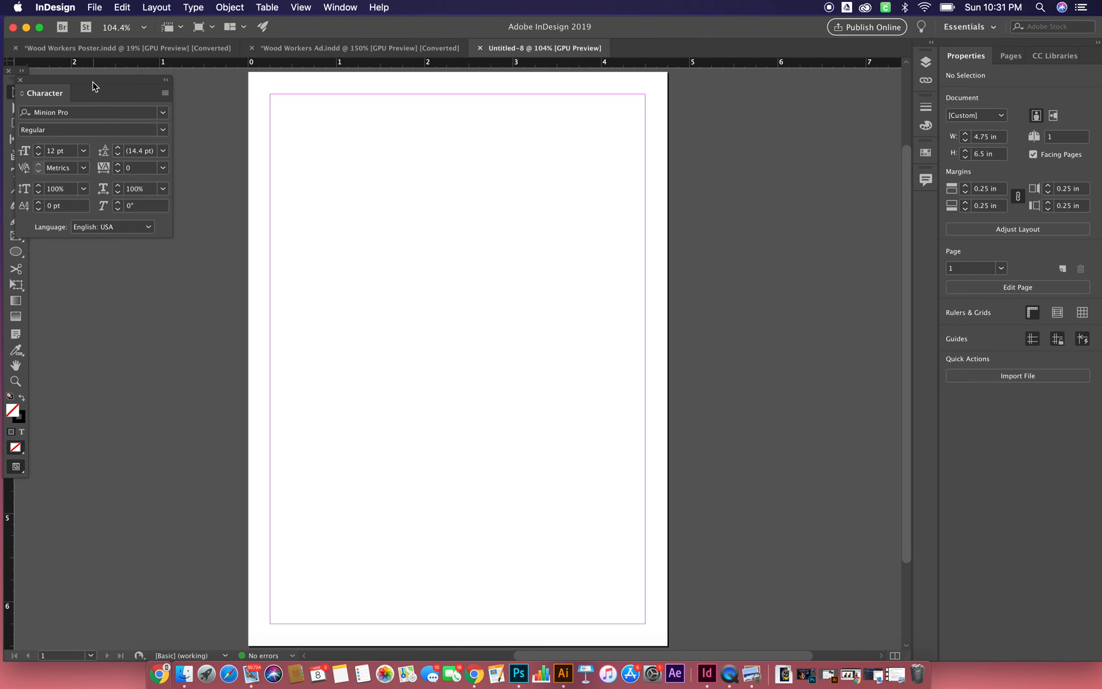
- Move the Character panel clear of the toolbox and activate the Rectangle tool
drag(88, 86, 116, 85)
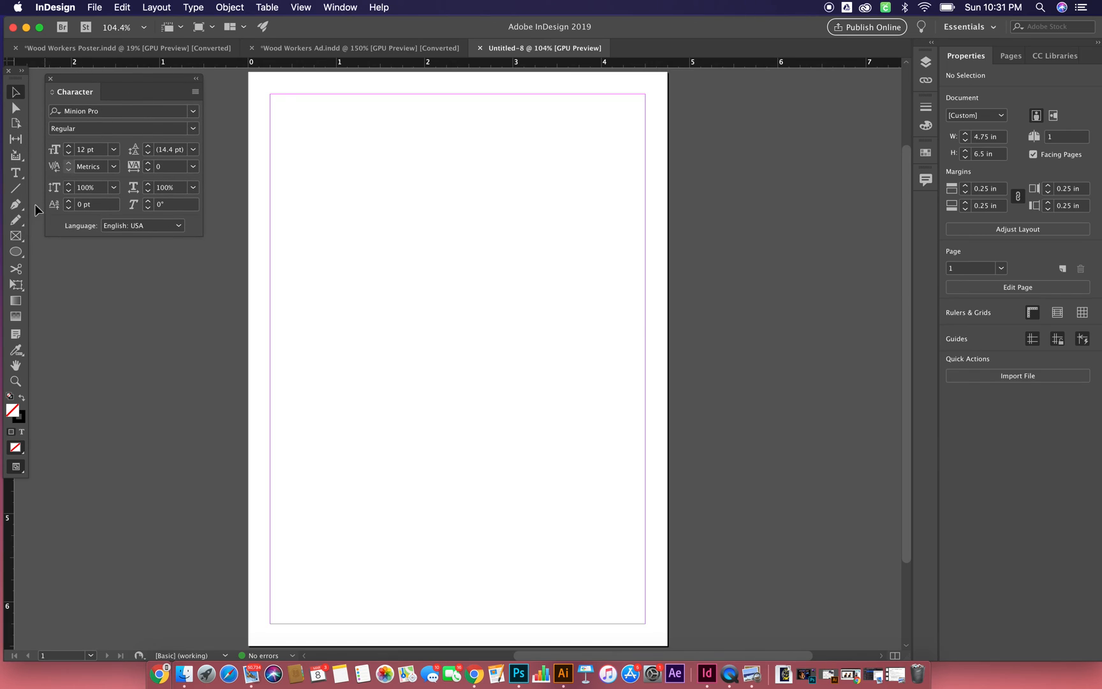
click(16, 252)
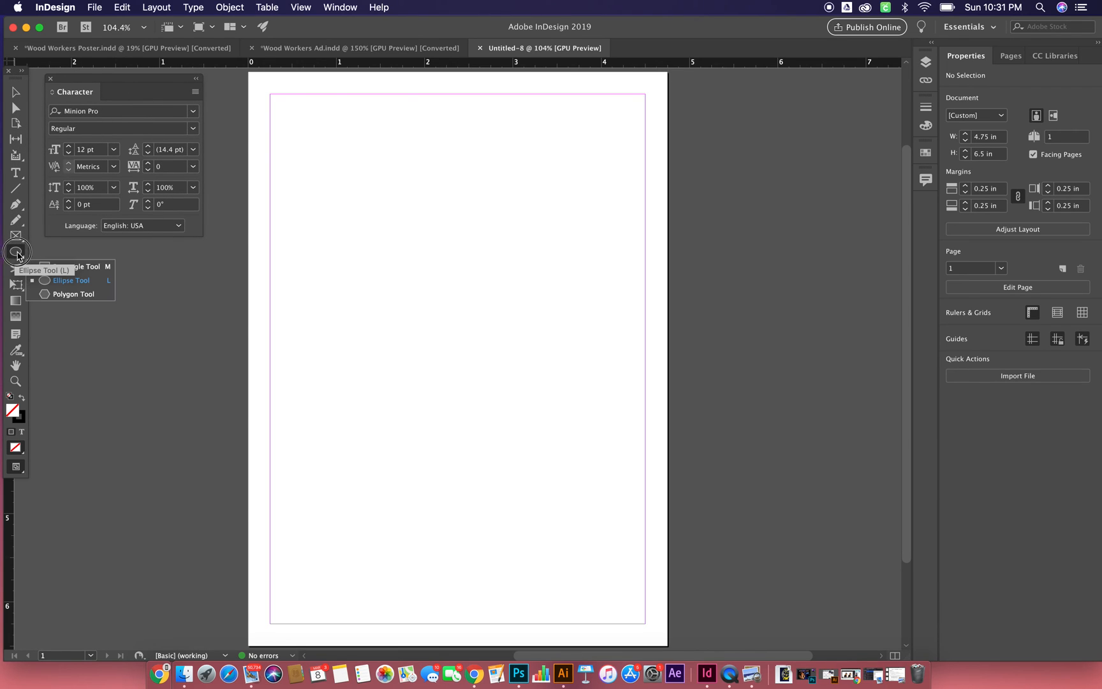
click(83, 269)
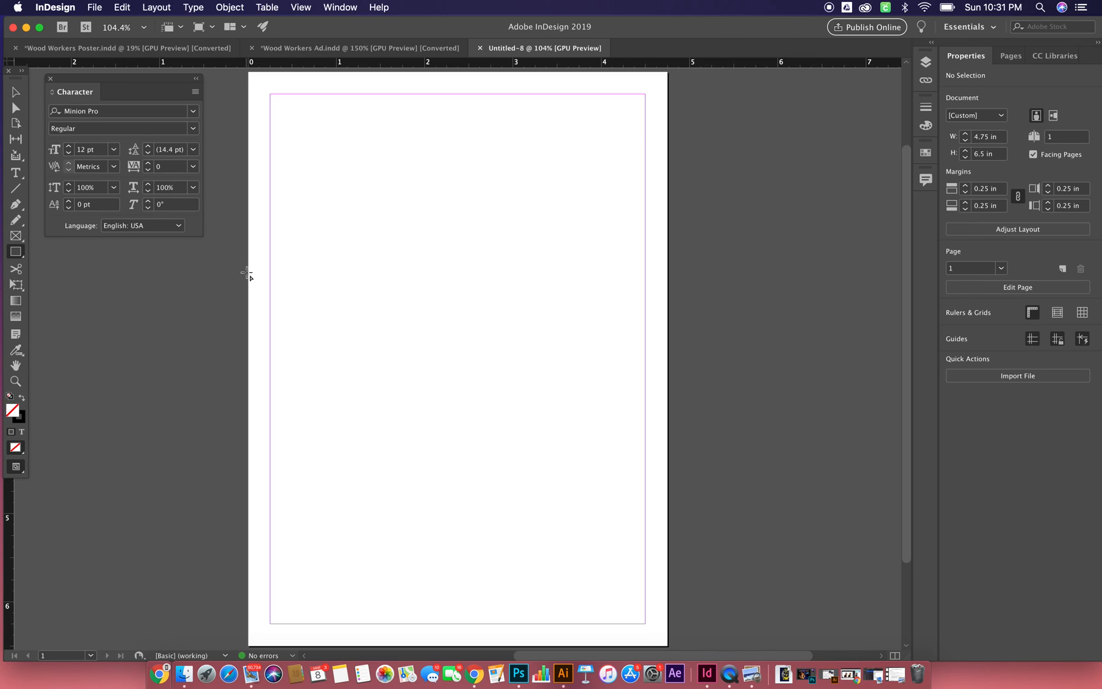
- Try to create a rectangle 4.24 in wide and 5 in high on the page
click(395, 213)
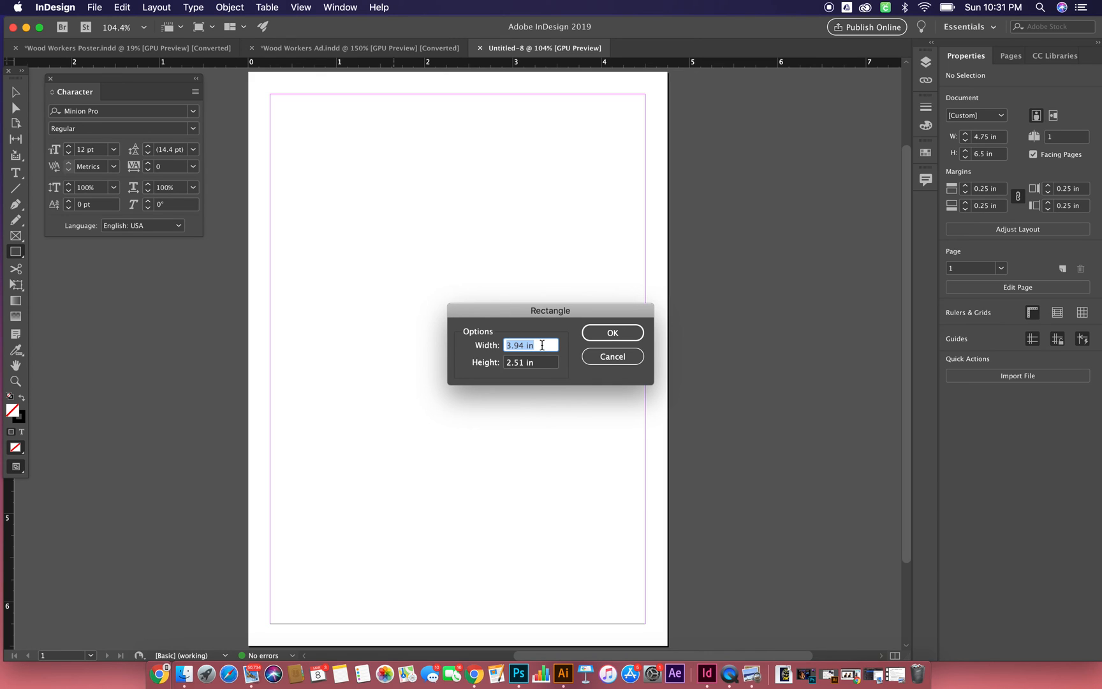
text(4.24)
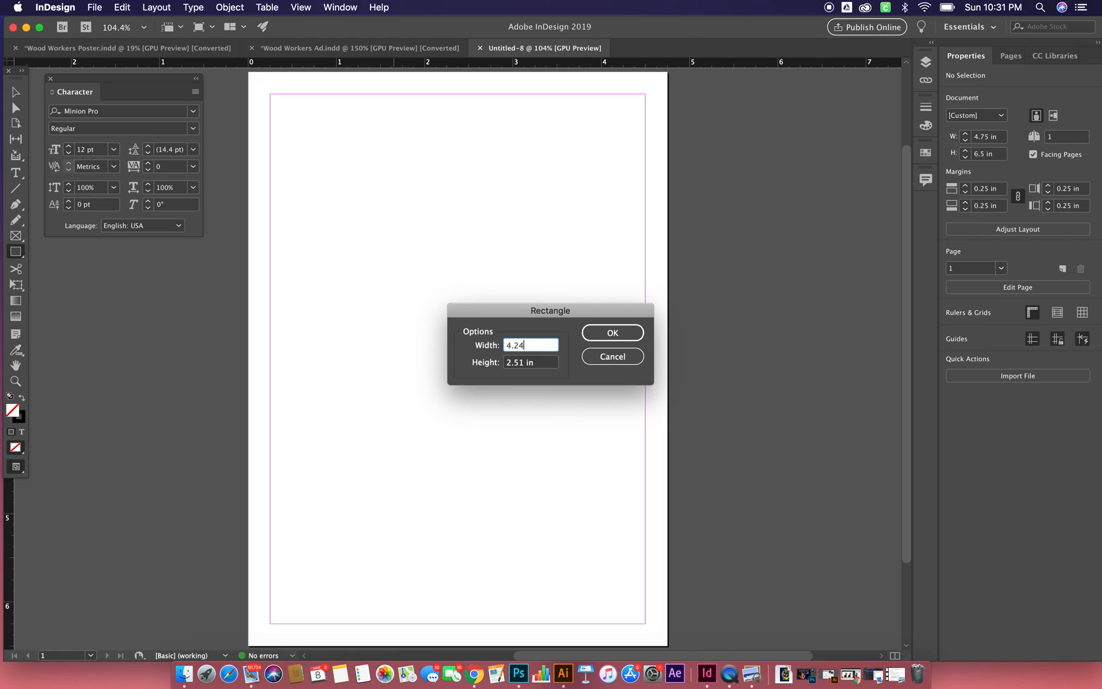
key(Tab)
text(5)
key(Return)
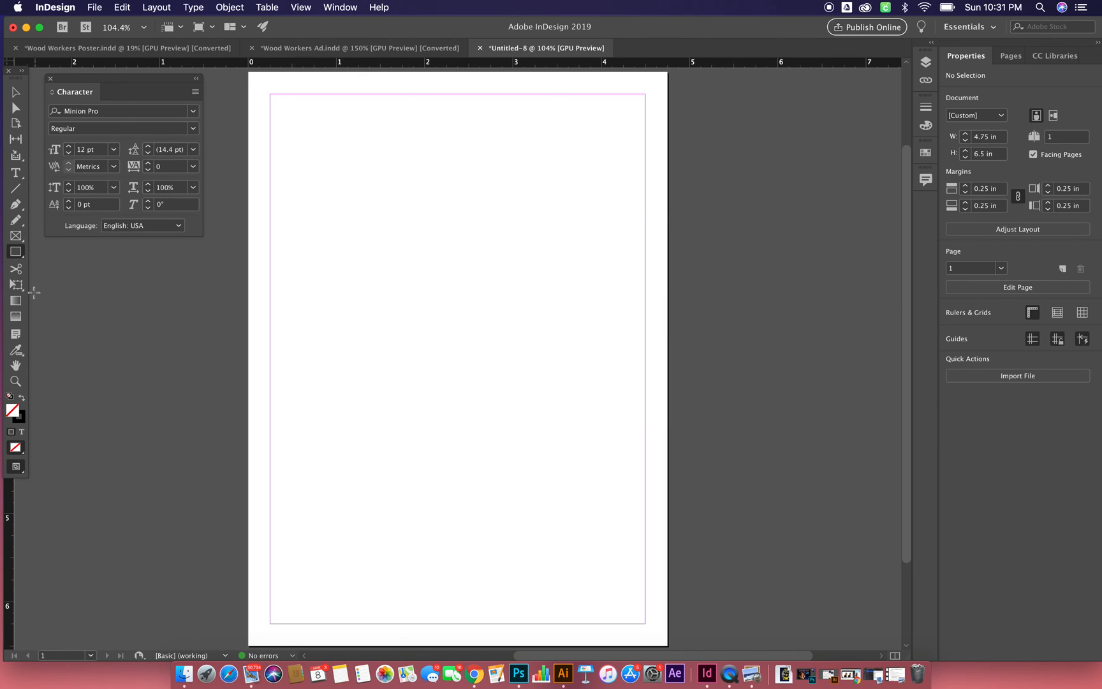
click(15, 92)
drag(240, 131, 354, 209)
- Create a rectangle 4.24 in wide and 6 in high and align it with the page's top-left margin corner
click(17, 256)
click(353, 287)
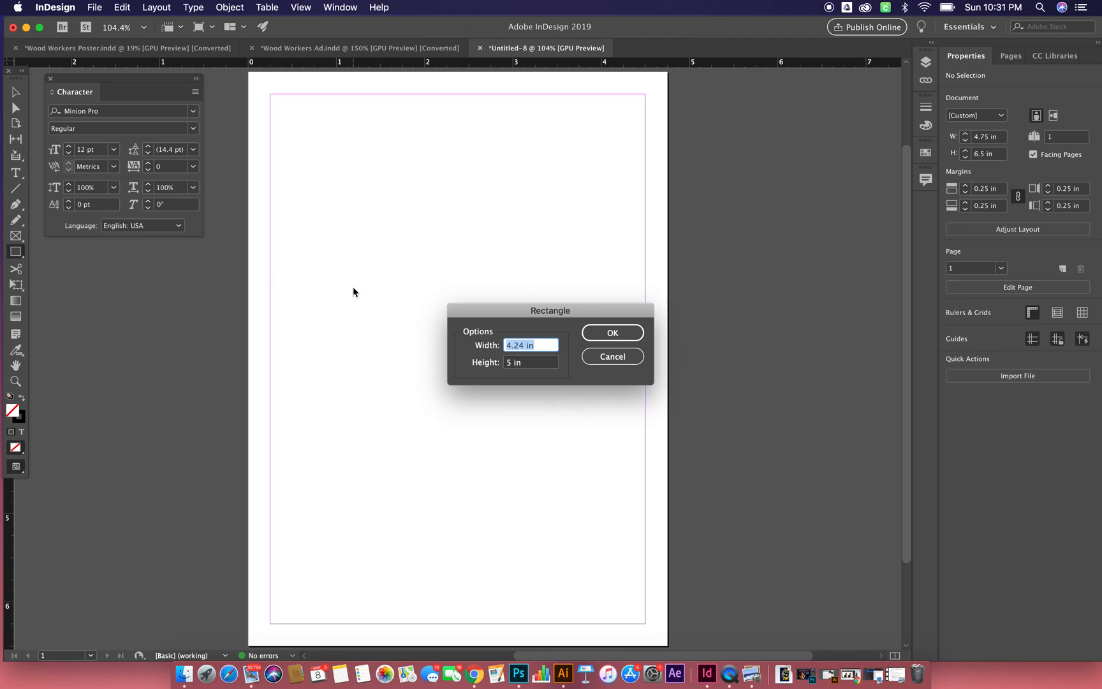
click(530, 363)
double_click(529, 364)
triple_click(530, 364)
text(6)
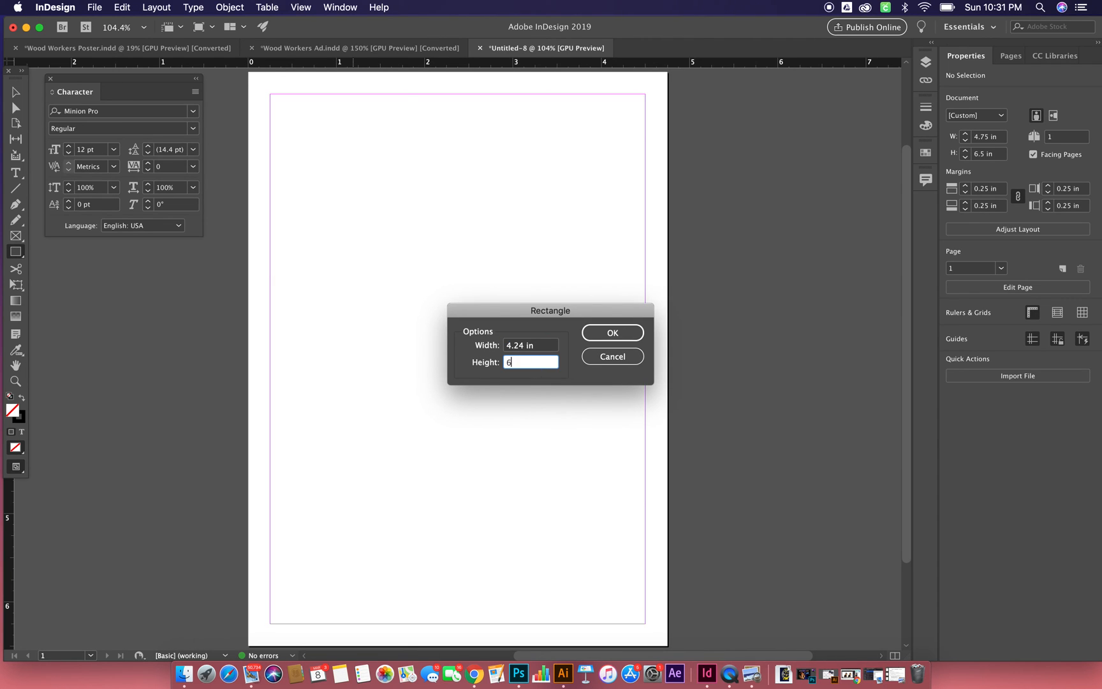
click(611, 334)
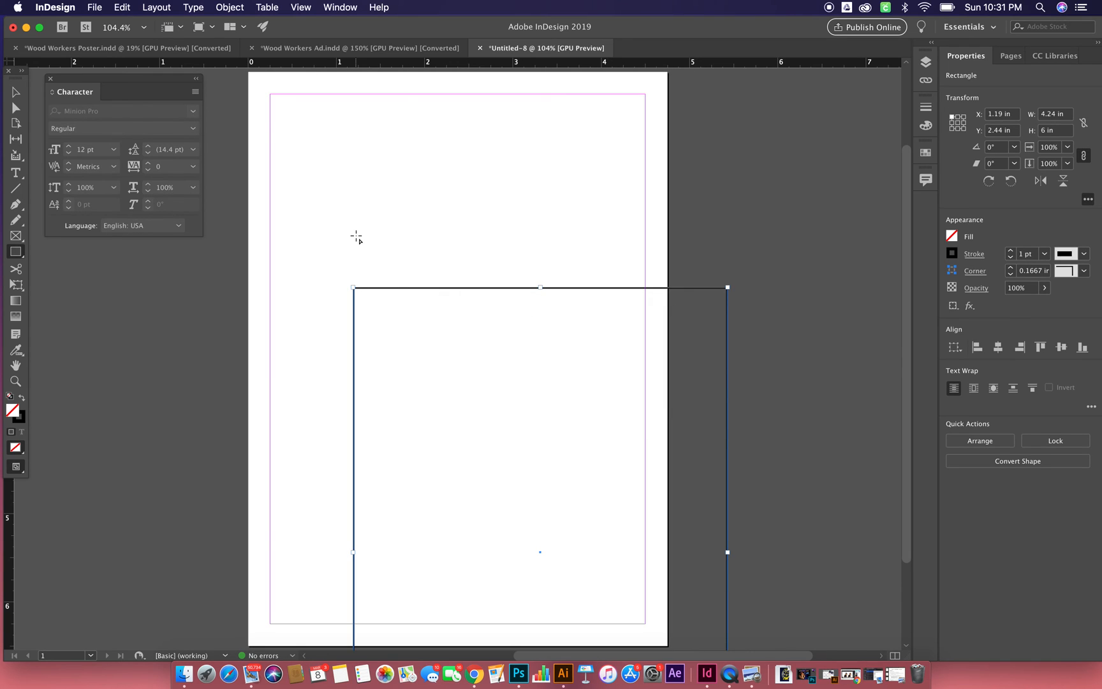
click(15, 92)
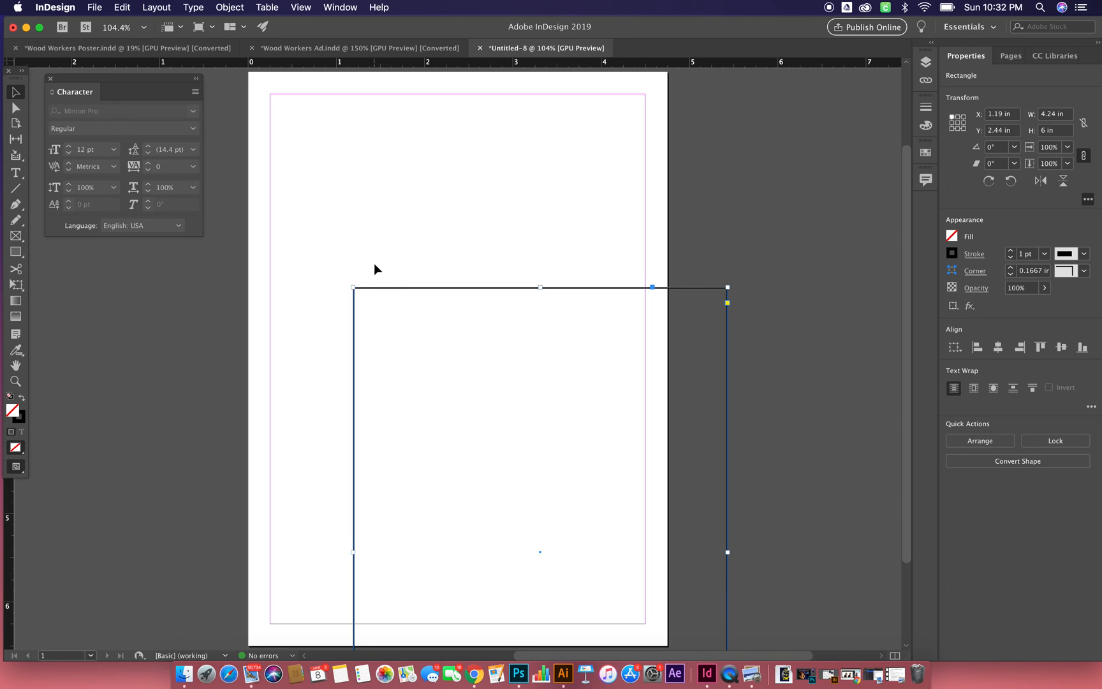
drag(372, 288, 294, 95)
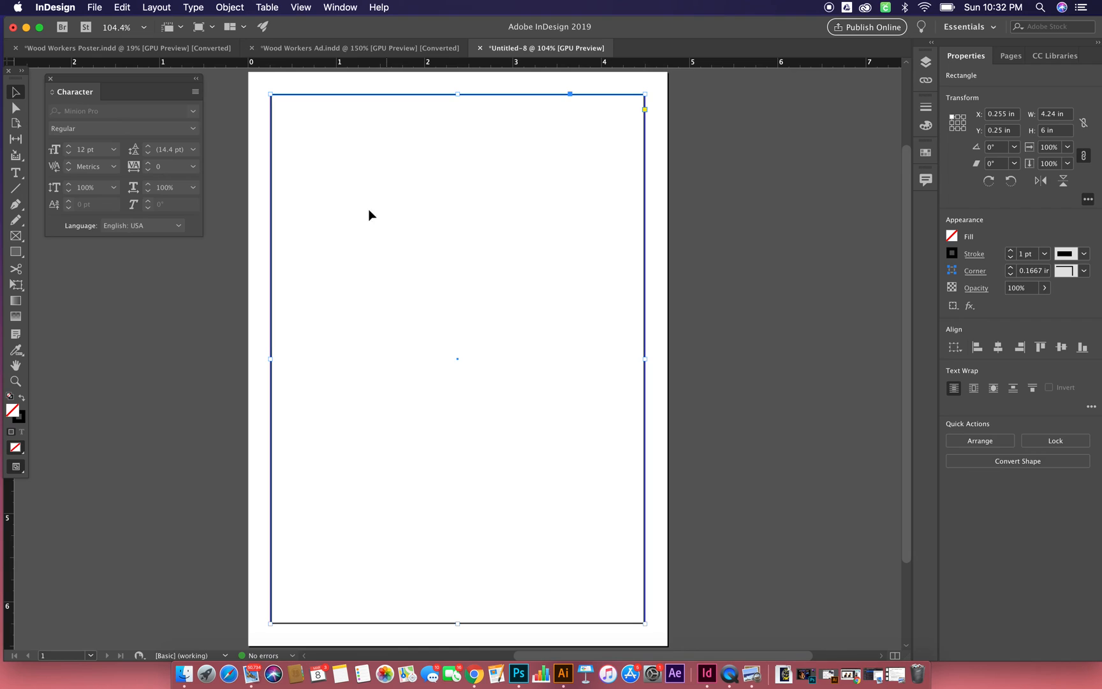
- Set the border rectangle's stroke weight to 4 pt
click(20, 419)
click(1010, 252)
click(1010, 252)
click(1010, 251)
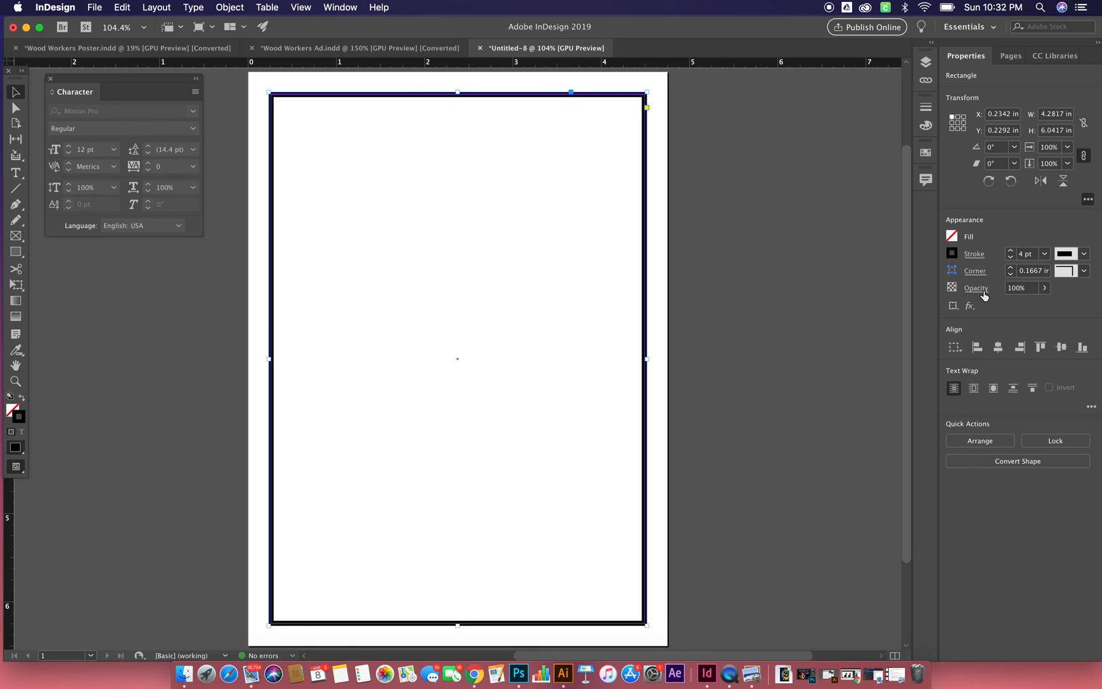
click(1085, 273)
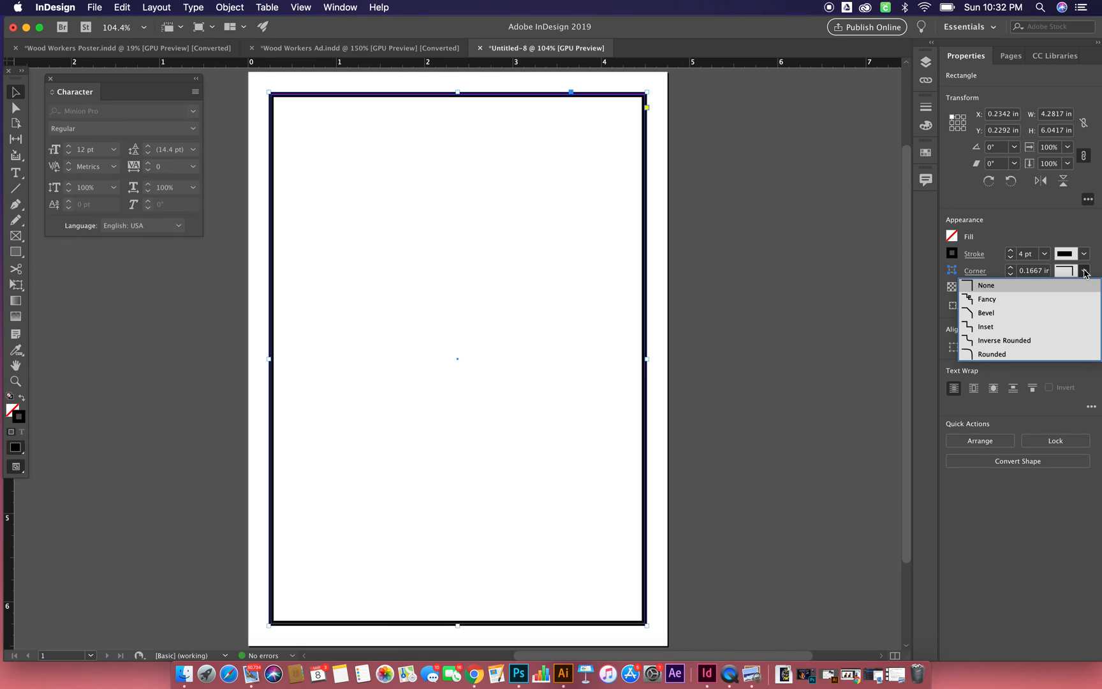
click(1085, 273)
click(1085, 254)
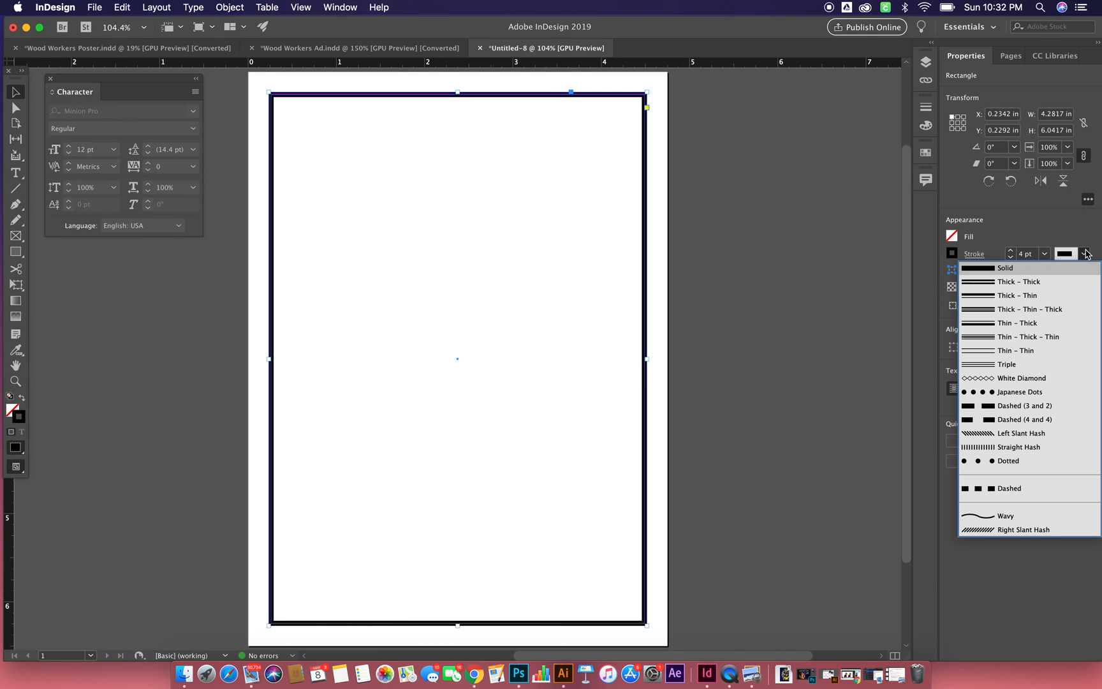
click(1085, 254)
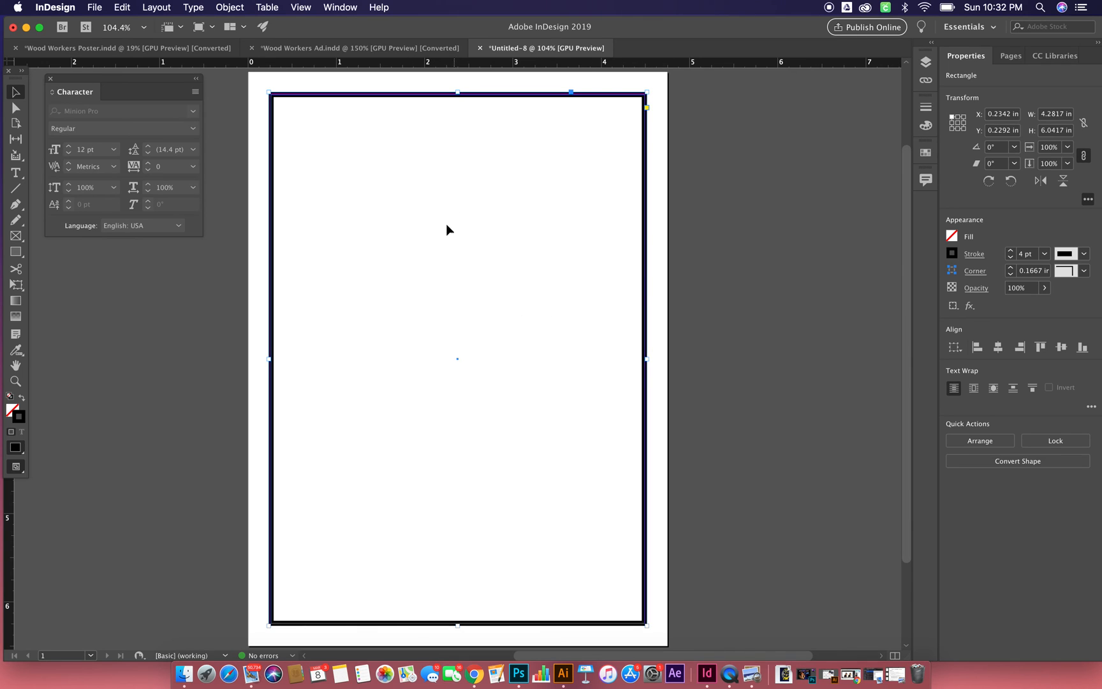
- Create a second rectangle 4.25 in wide and 1.5 in high
click(16, 251)
click(448, 227)
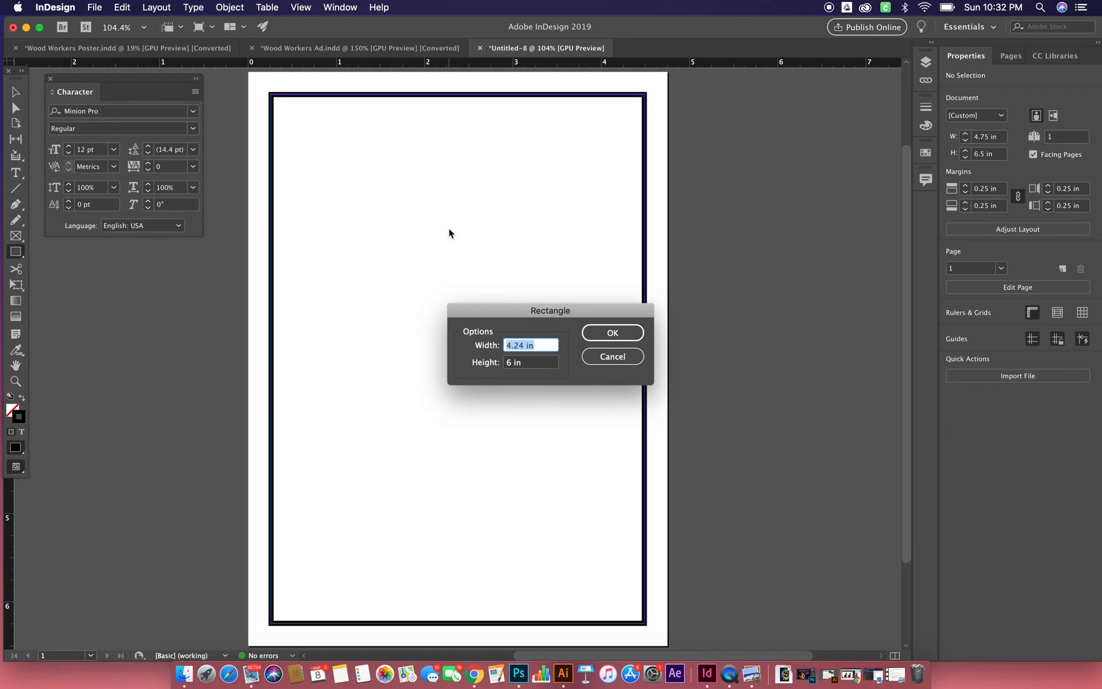
key(BackSpace)
text(1)
key(BackSpace)
text(4.25)
key(Tab)
text(1)
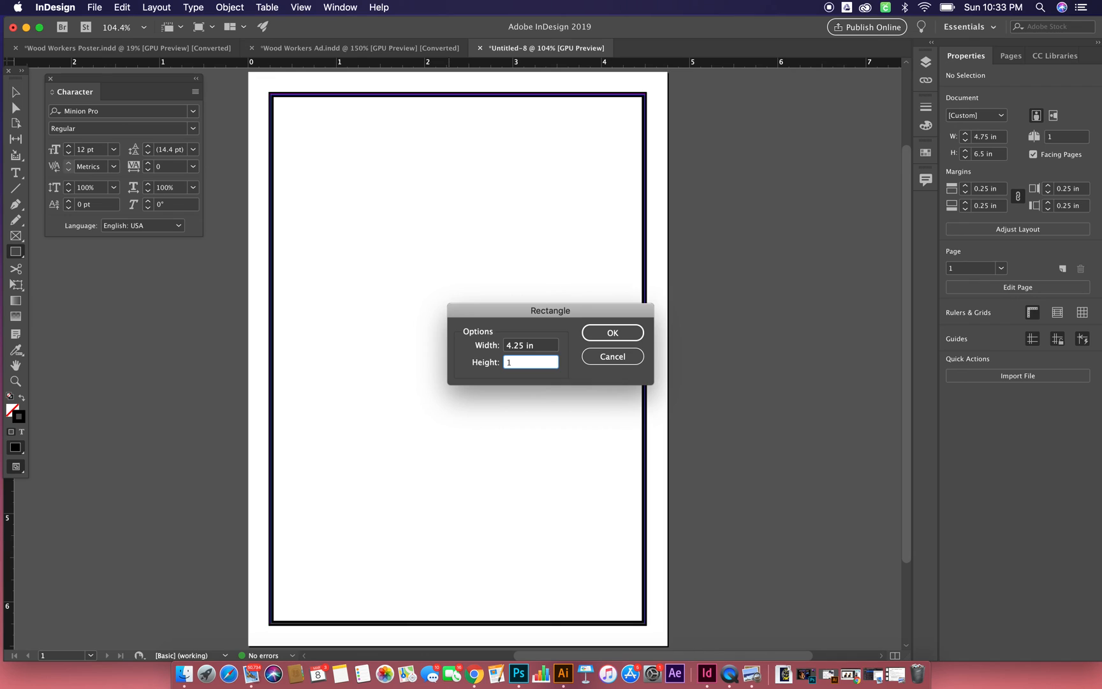
text(.5)
click(614, 328)
- Place the 1.5 in high rectangle inside the top of the border and swap its fill and stroke to make it solid black
click(15, 92)
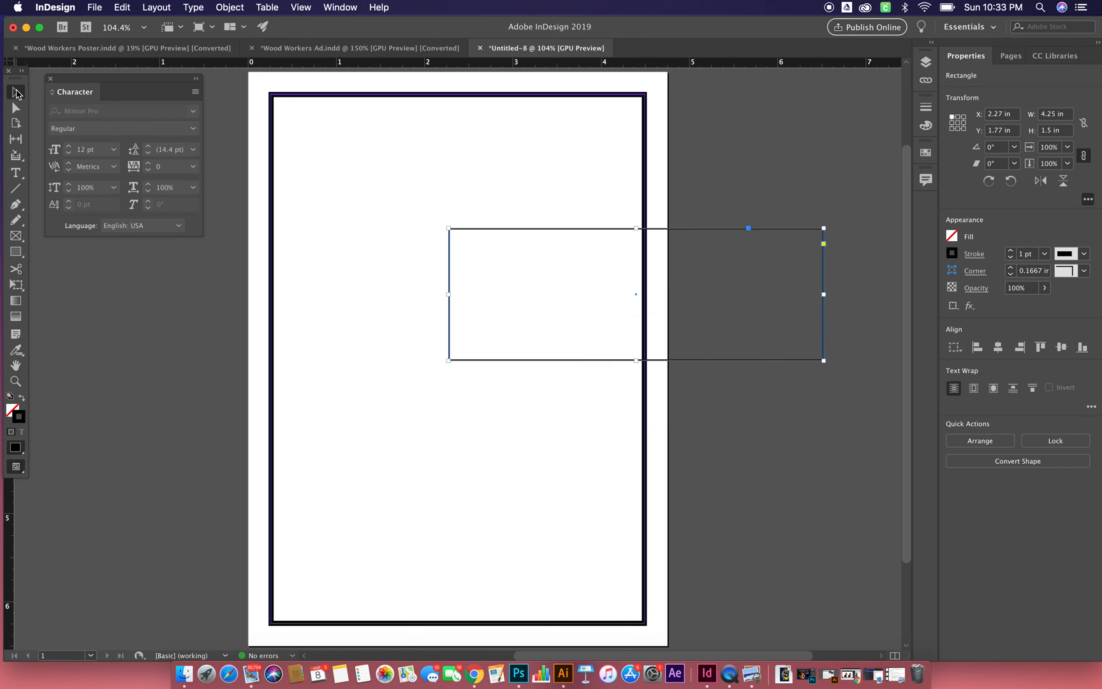
drag(579, 231, 403, 101)
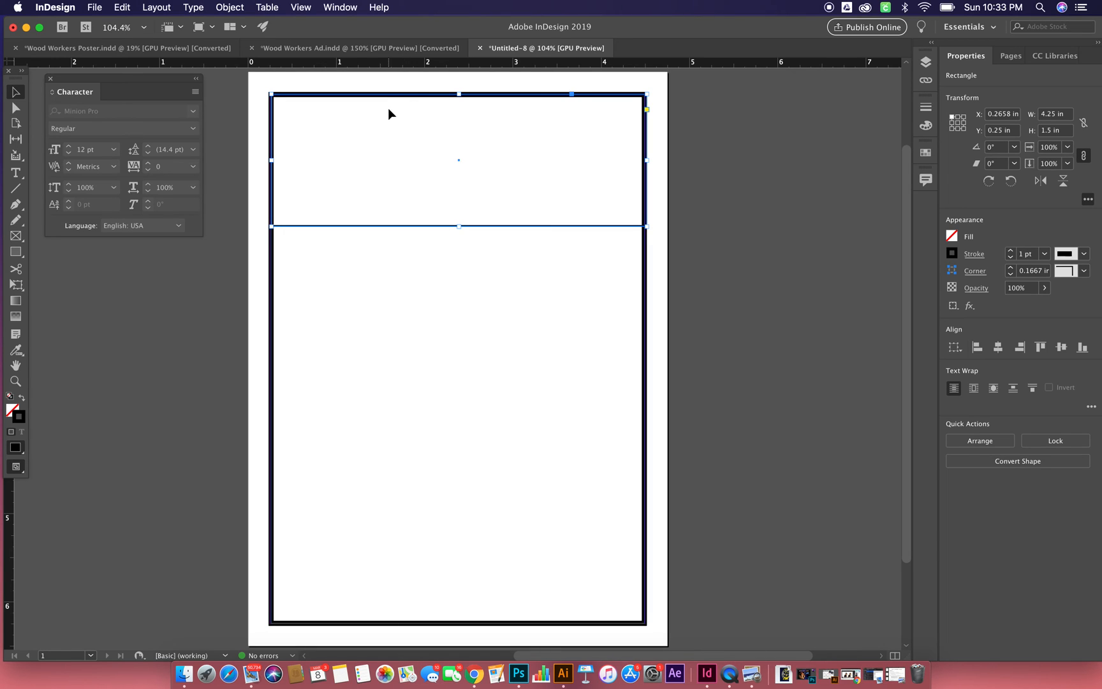
click(22, 397)
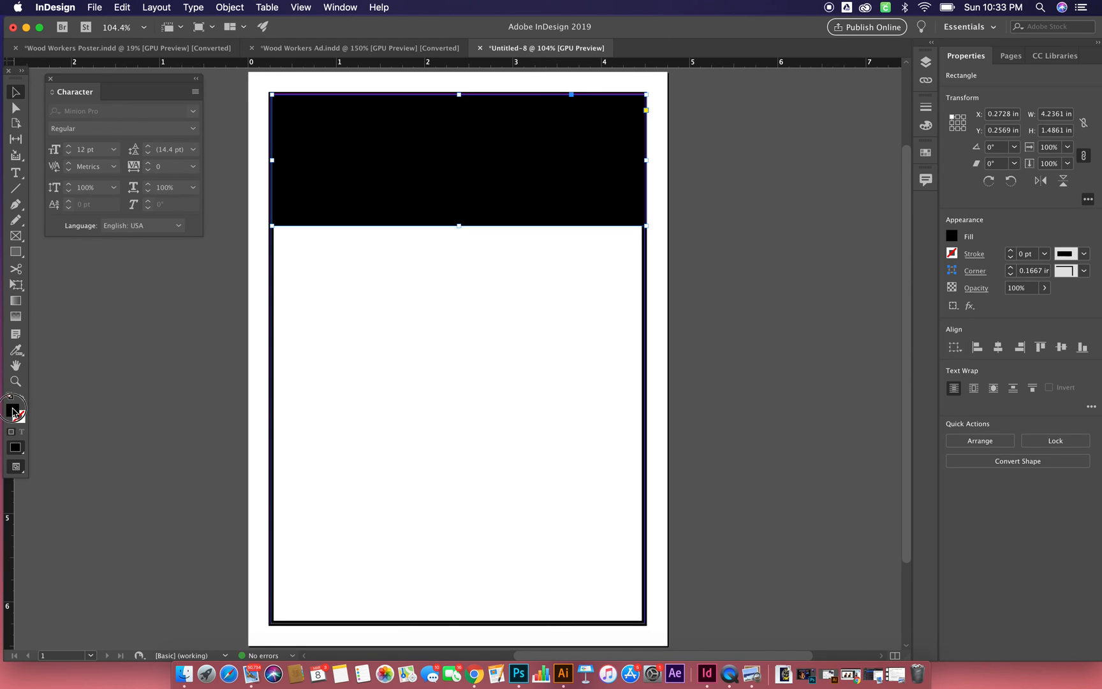
- Keep black as the header rectangle's fill color and display the Swatches panel
double_click(12, 411)
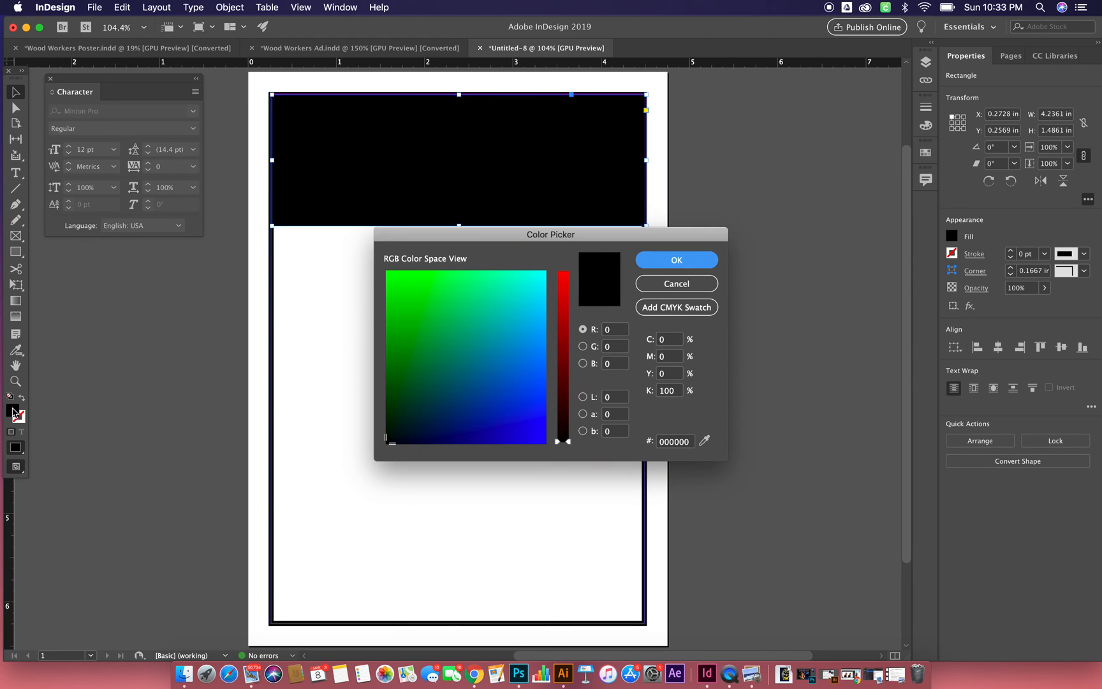
click(682, 257)
click(927, 129)
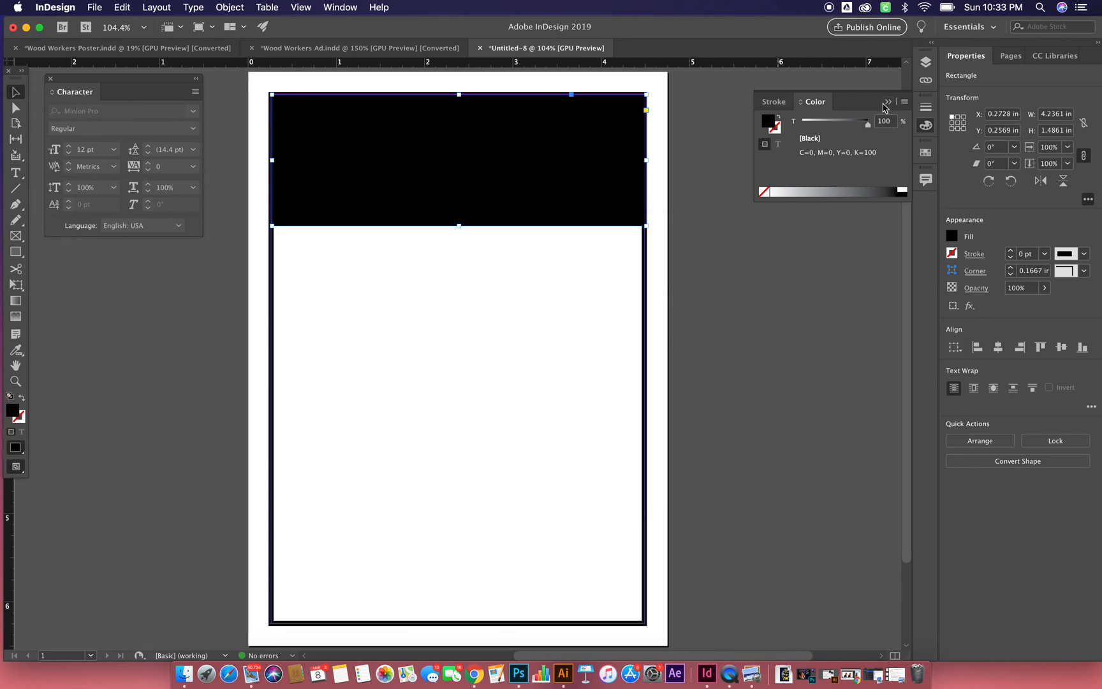
click(923, 159)
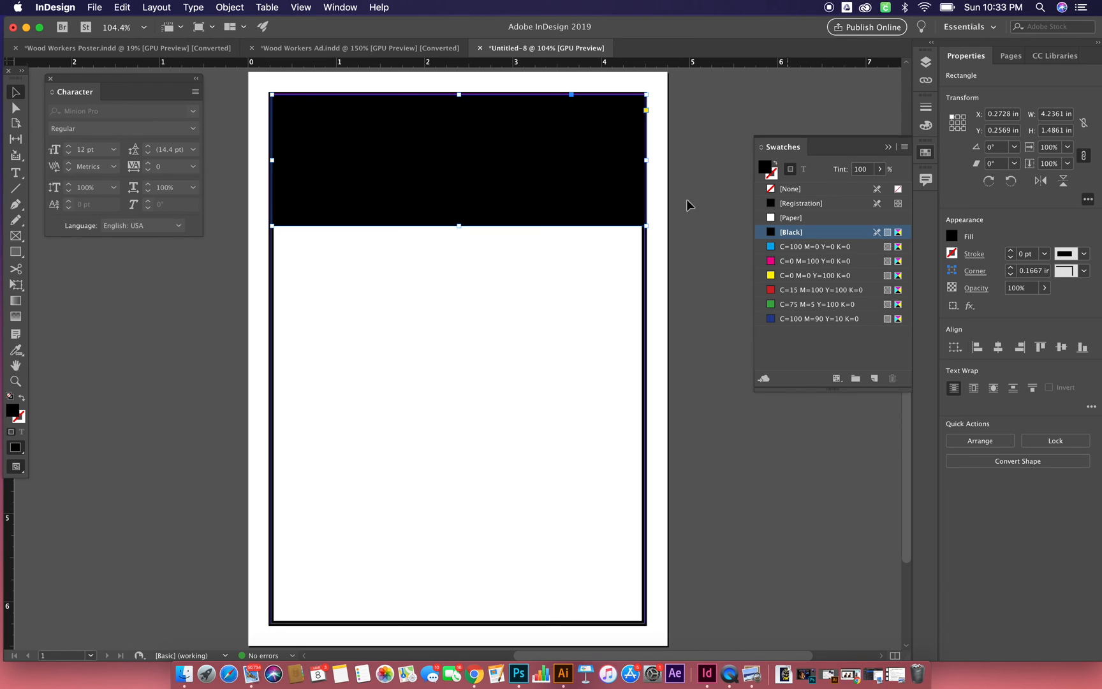
- Create an ellipse 1 in wide and 0.75 in high below the black header and swap its stroke color to the fill
drag(16, 256, 76, 278)
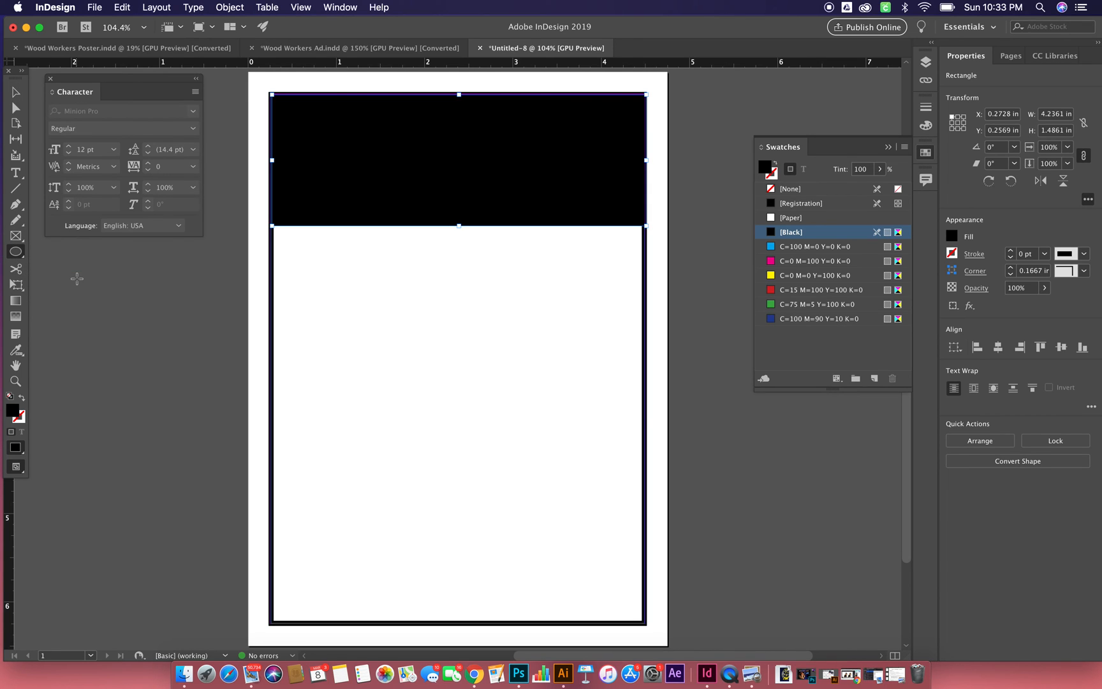
key(super+shift+a)
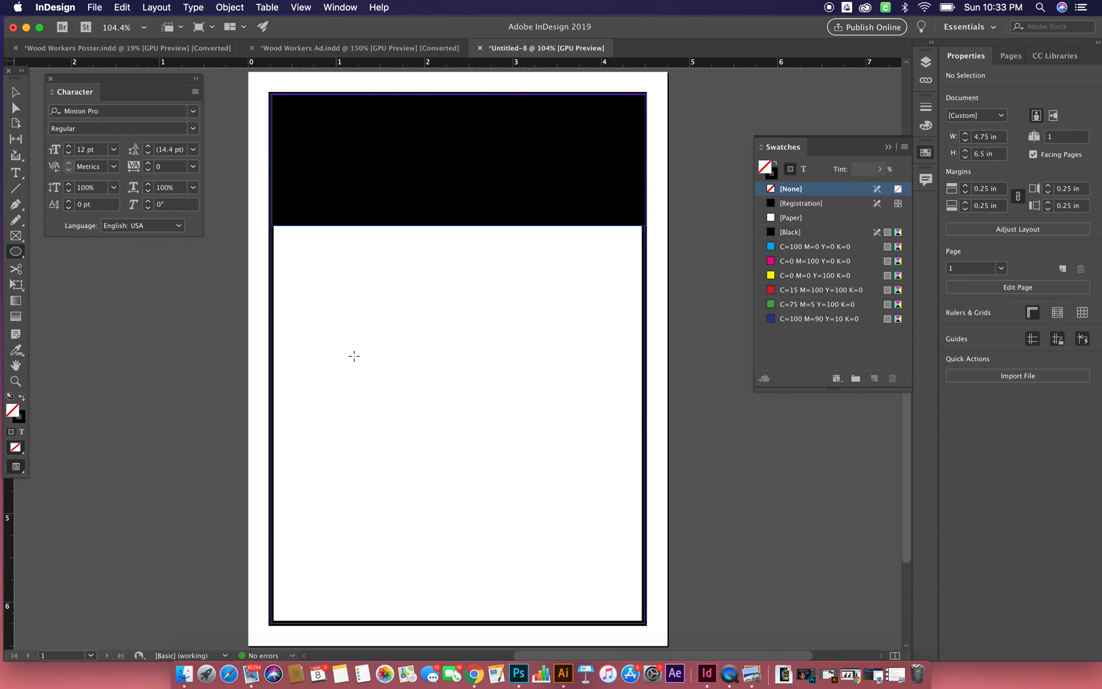
click(350, 357)
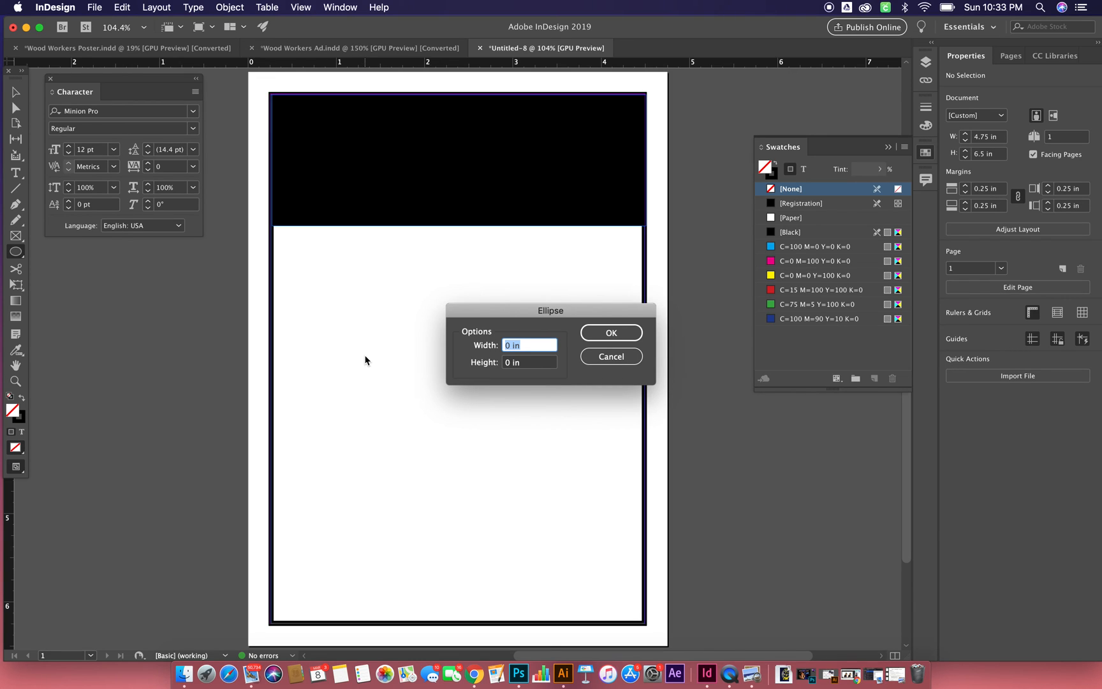
text(1)
key(Tab)
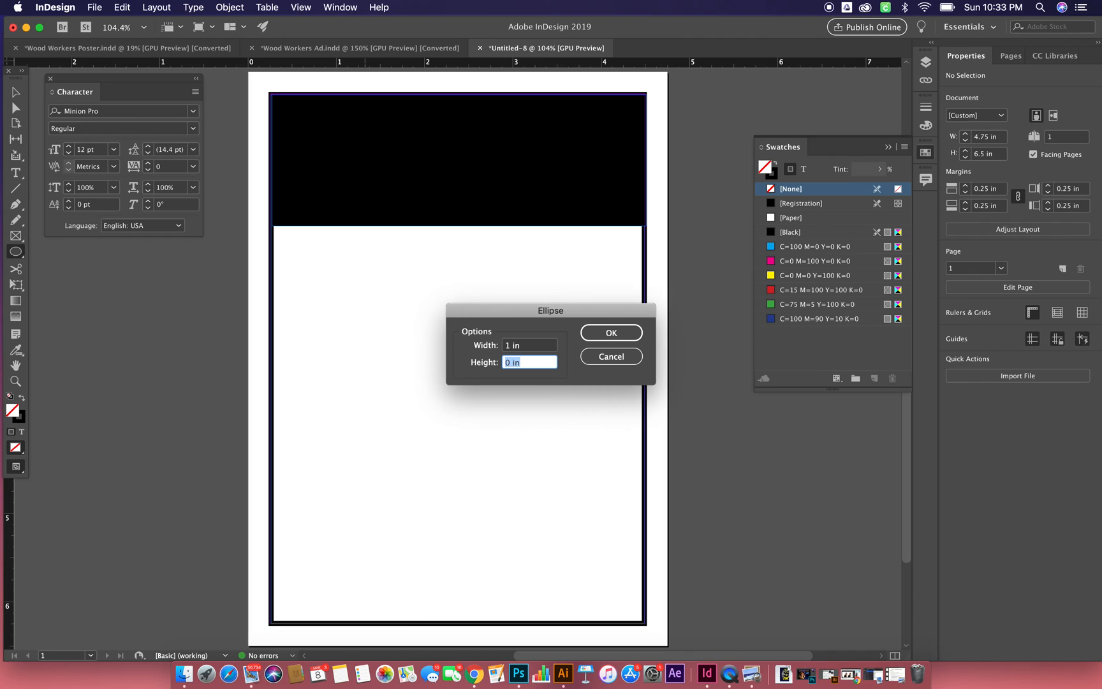
key(BackSpace)
text(.75)
click(625, 332)
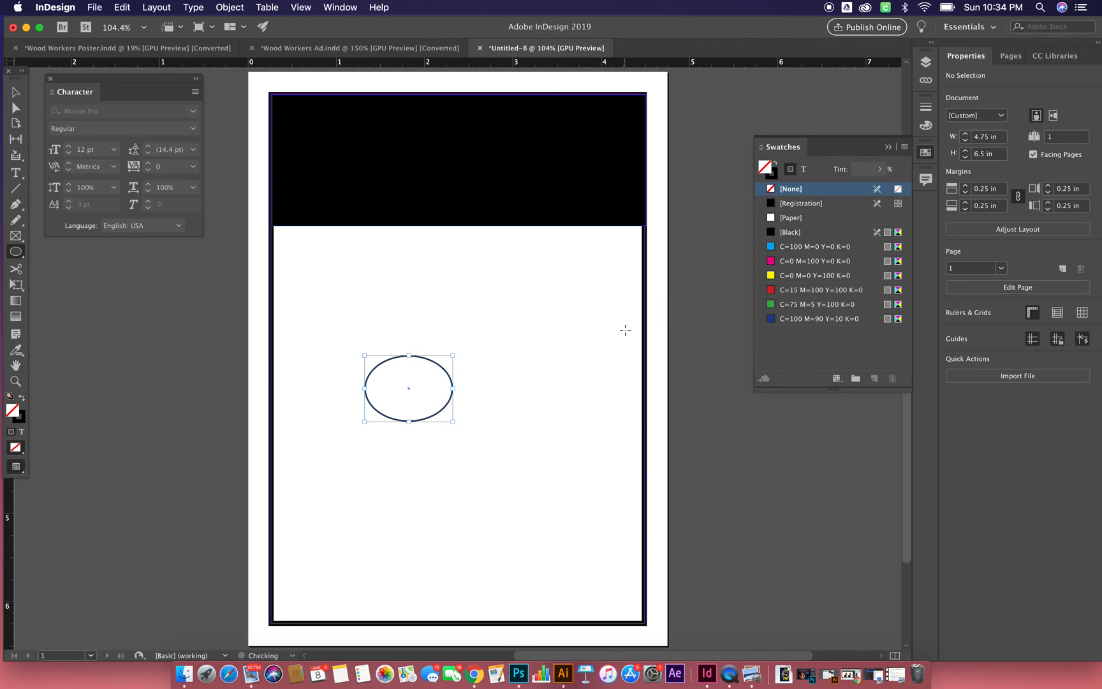
click(24, 400)
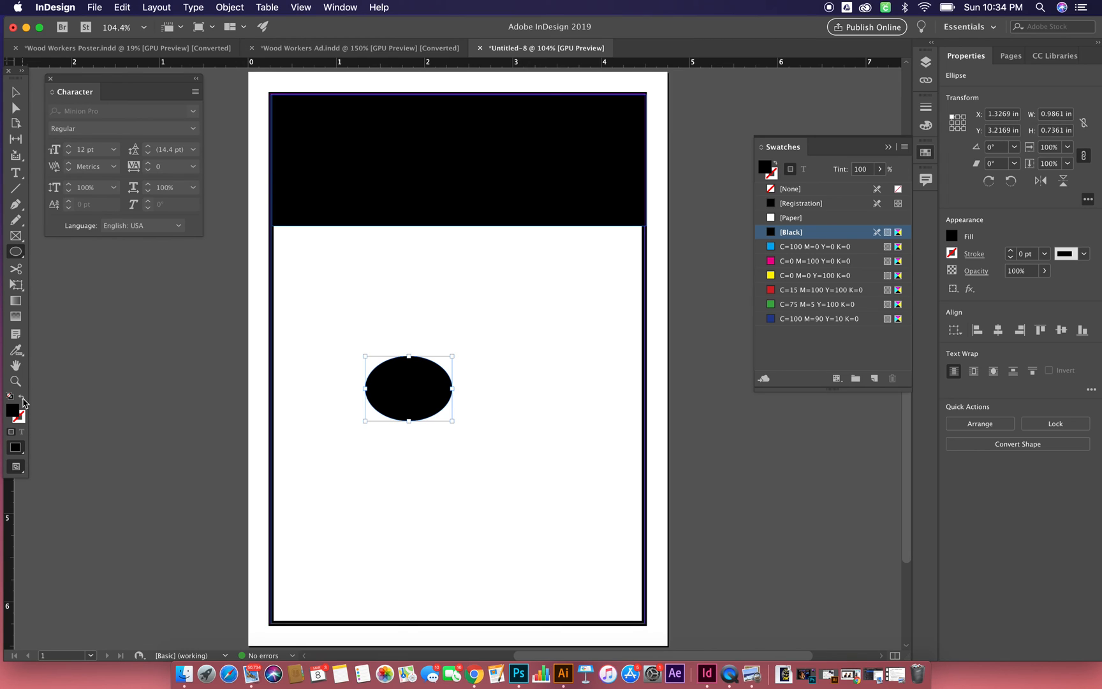
- Position the black ellipse at X 3.2 in and Y 1.5 in, overlapping the header's lower edge
click(17, 94)
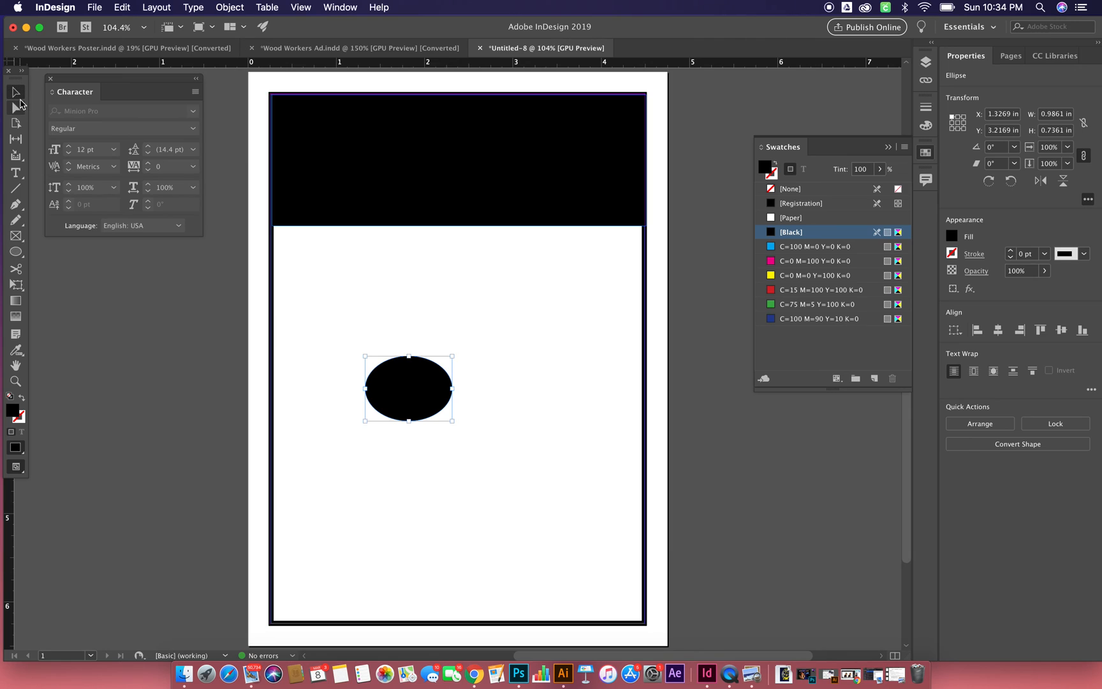
drag(388, 392, 443, 369)
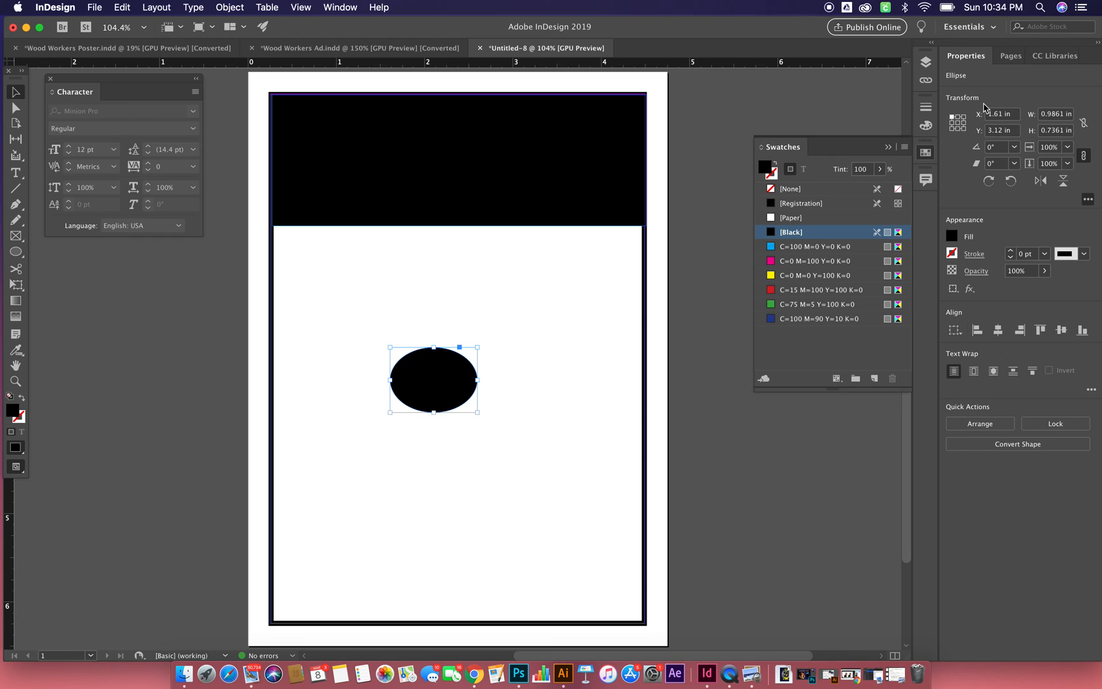
click(997, 117)
text(3.2)
key(Tab)
text(1)
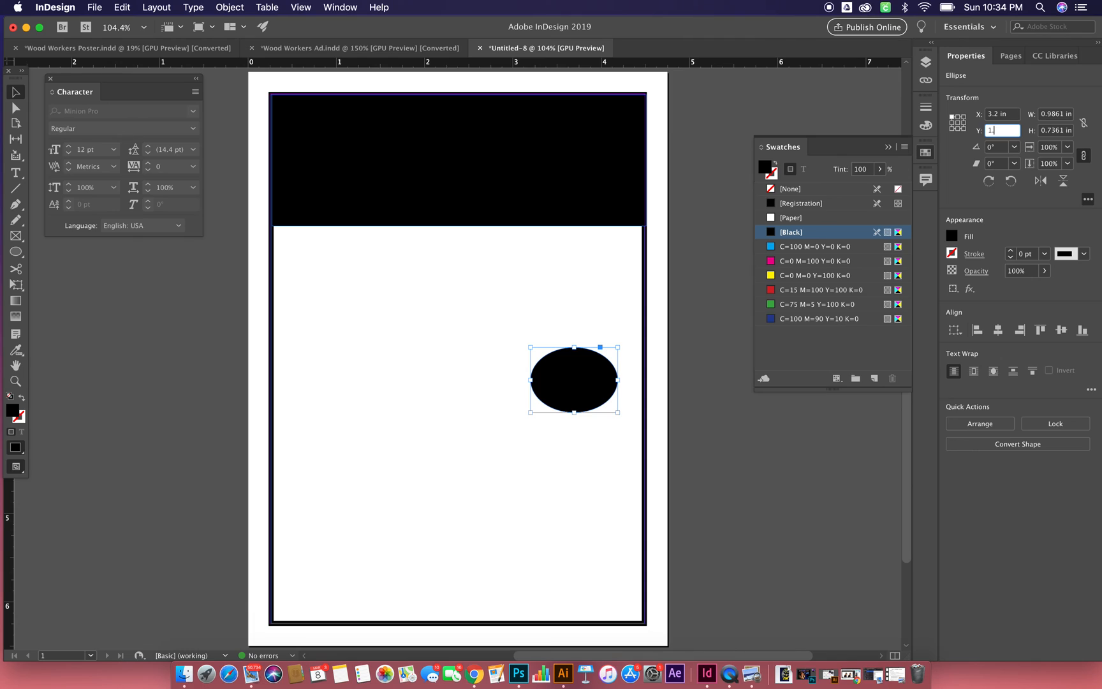
text(.5)
key(Tab)
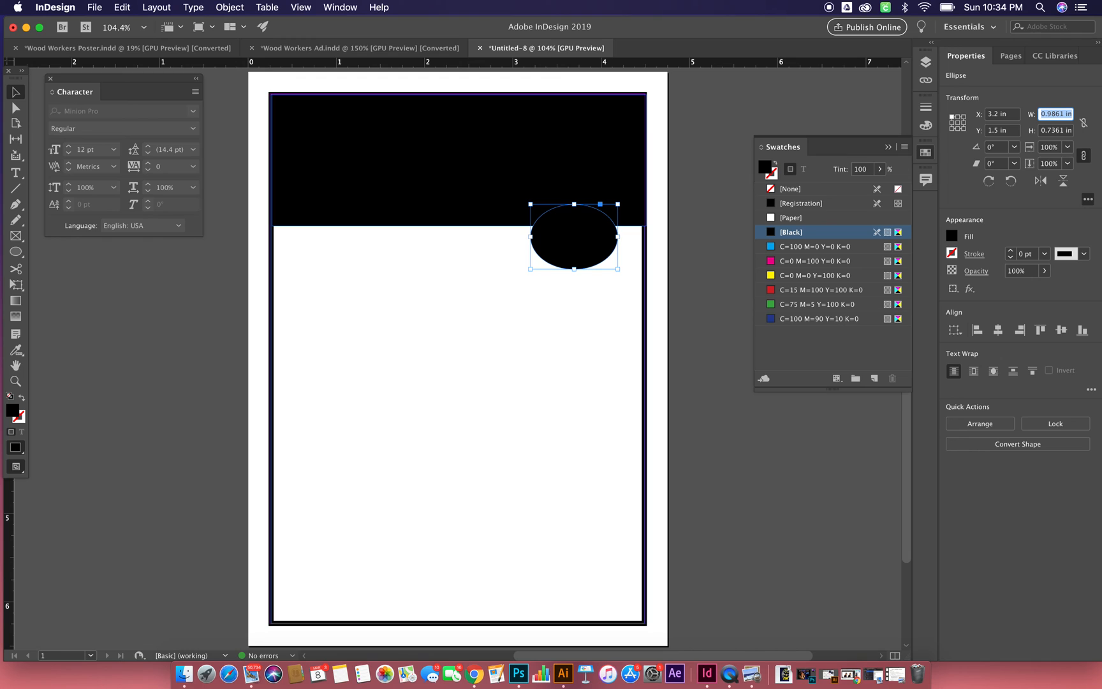
- Create a text frame about 1 in wide and 0.53 in high below the header and enter "wwg" in it
click(9, 175)
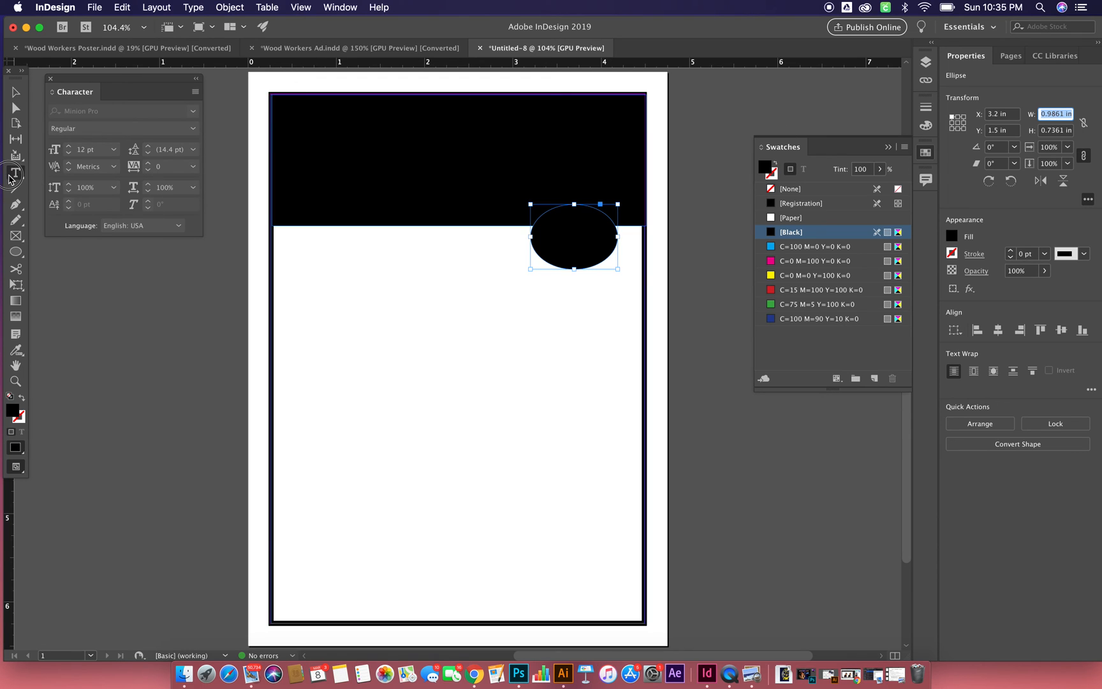
drag(348, 306, 435, 352)
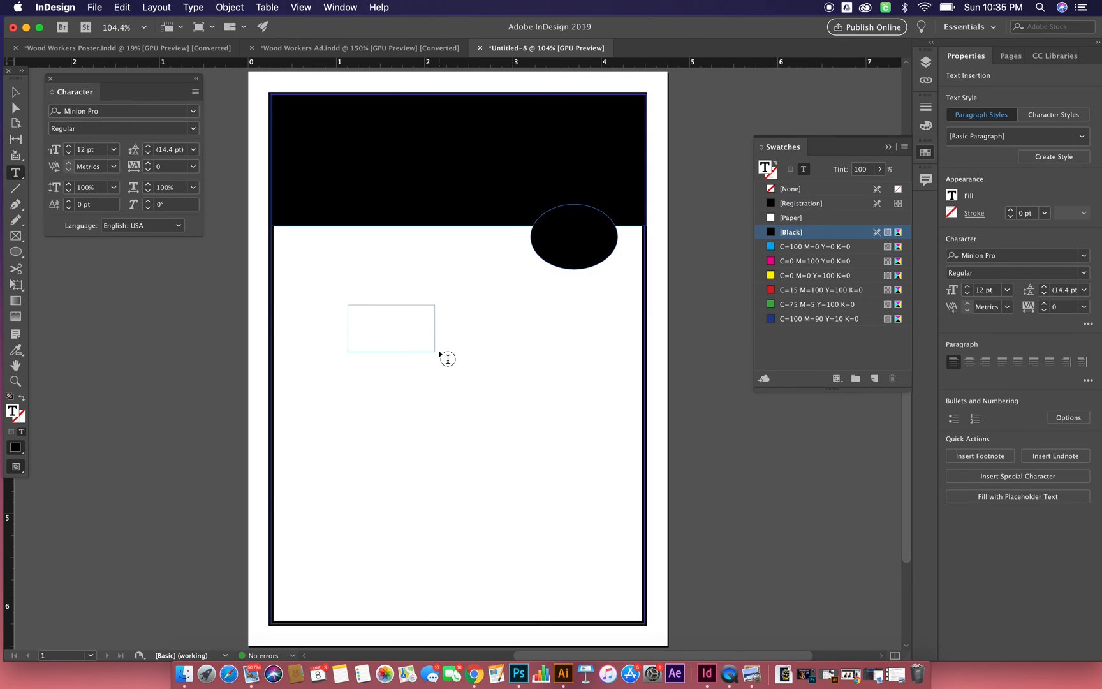
text(wwg)
- Insert a Registered Trademark Symbol directly after the "wwg" text
click(192, 8)
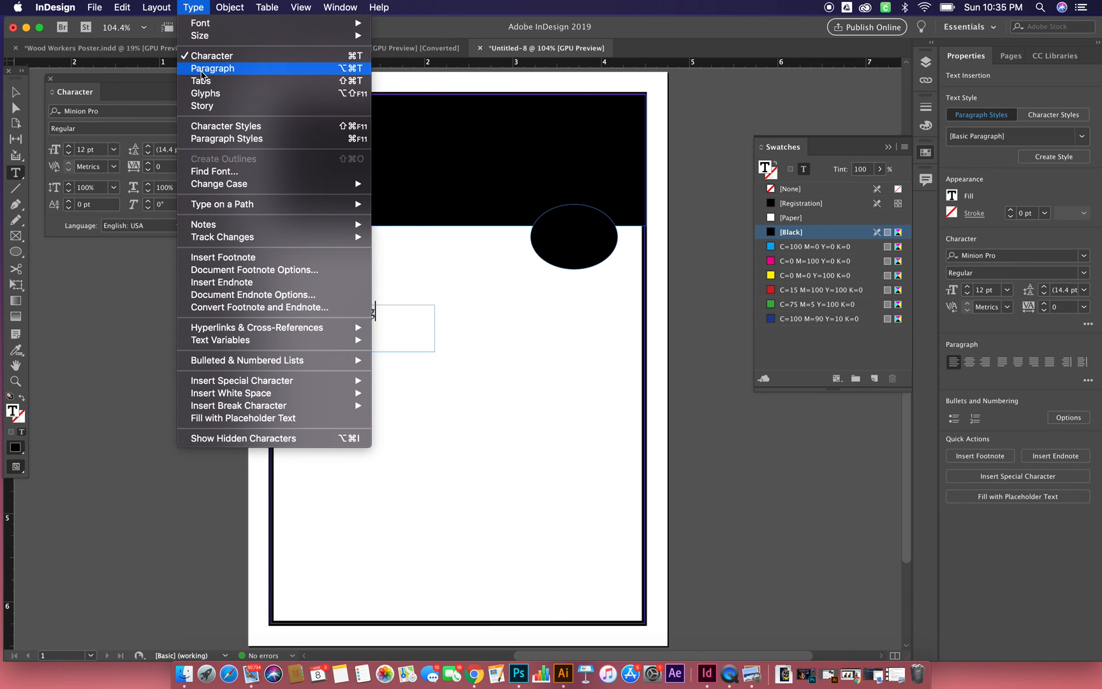
mouse_move(263, 222)
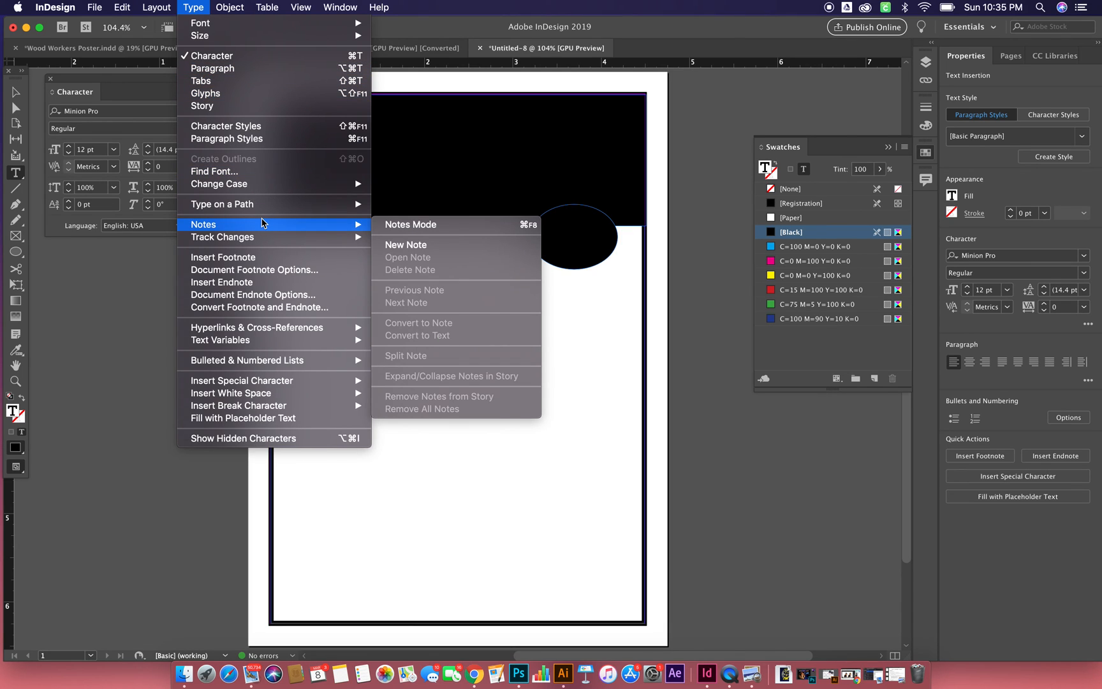
mouse_move(258, 382)
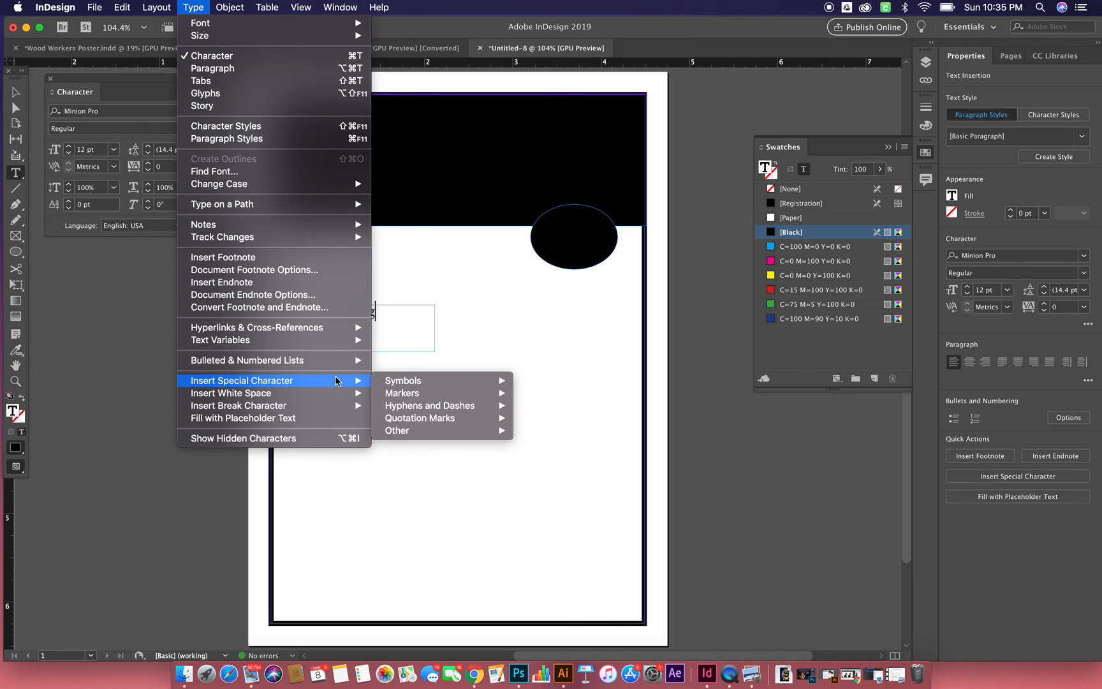
mouse_move(411, 385)
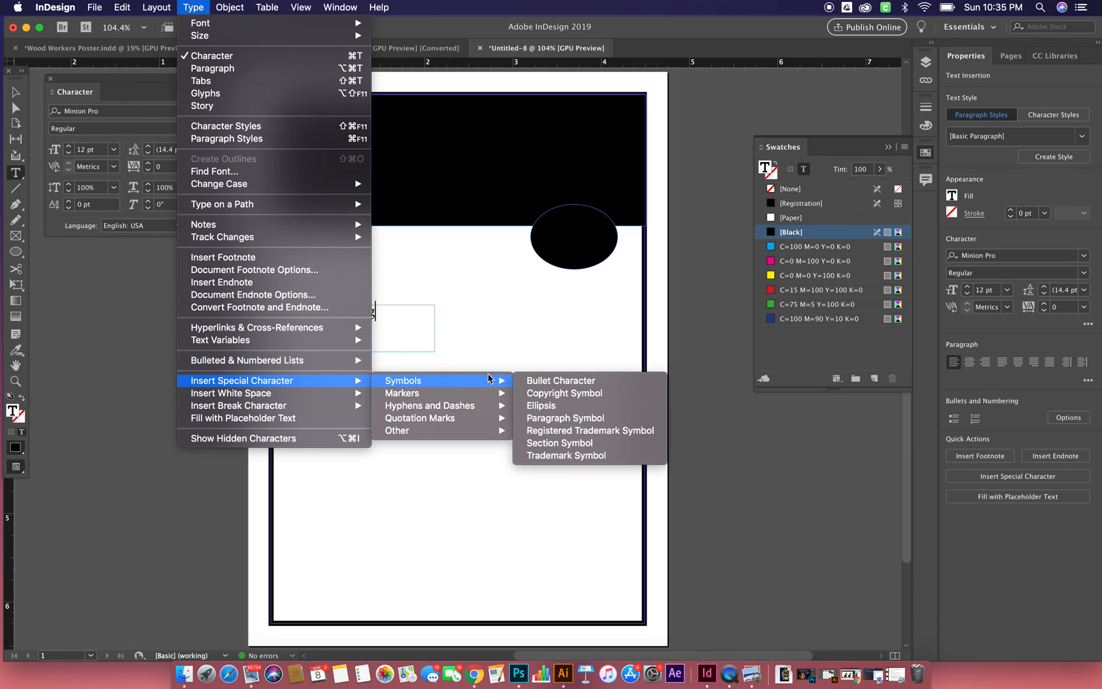
click(572, 430)
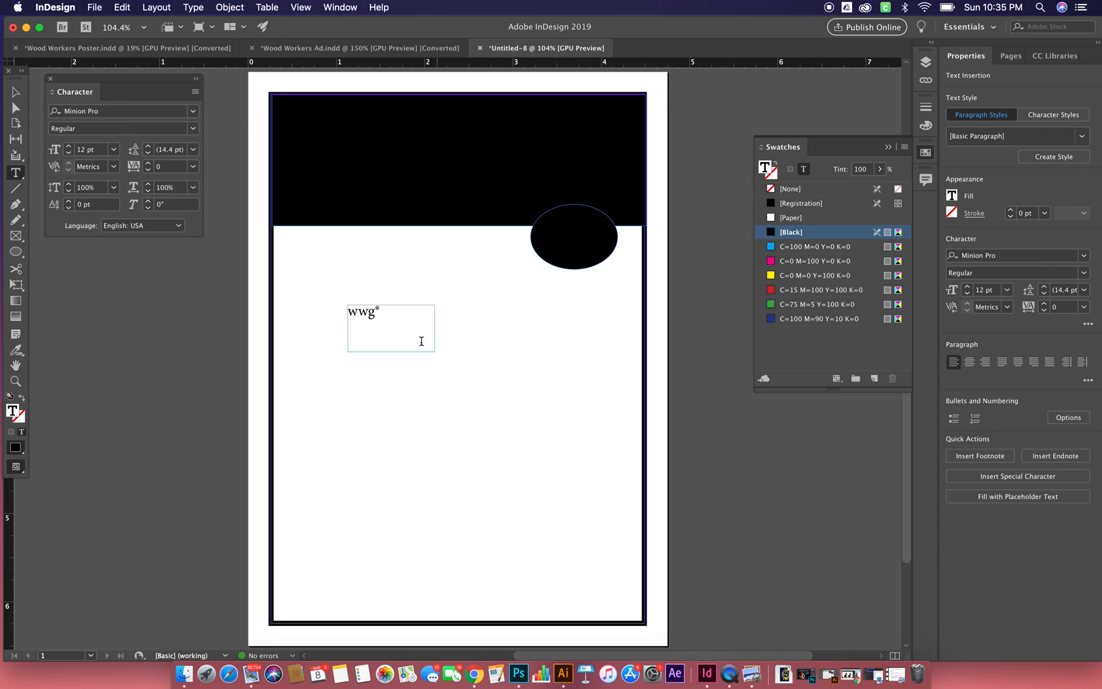
- Set all of the "wwg®" text to the Arial font in the Bold style
drag(383, 312, 335, 313)
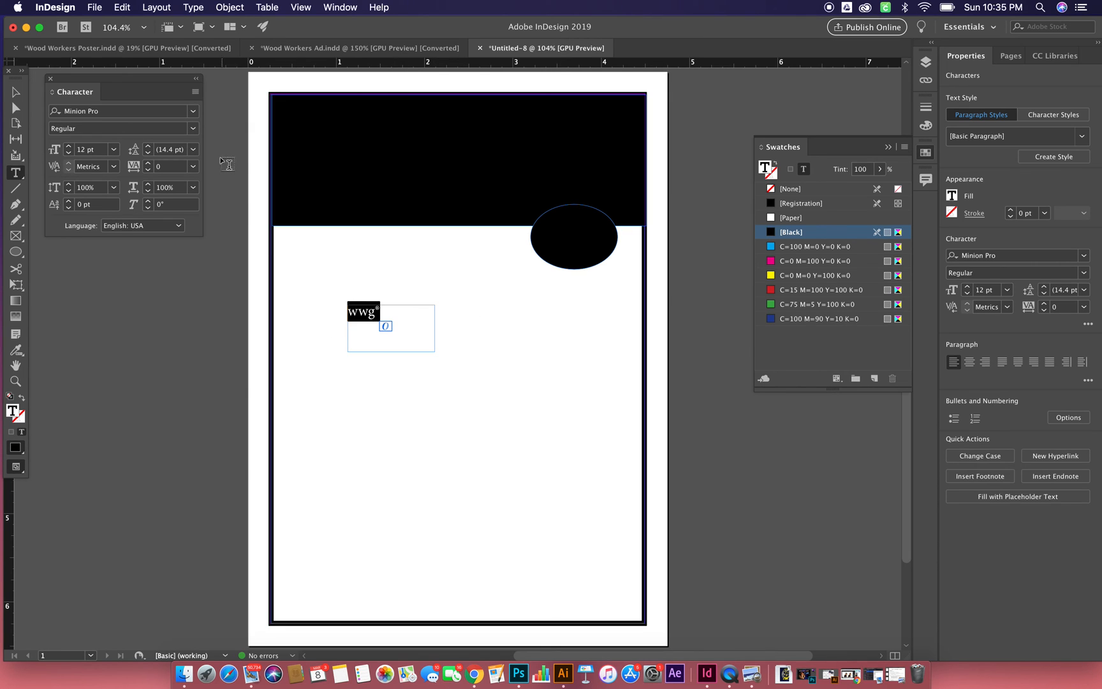
click(193, 113)
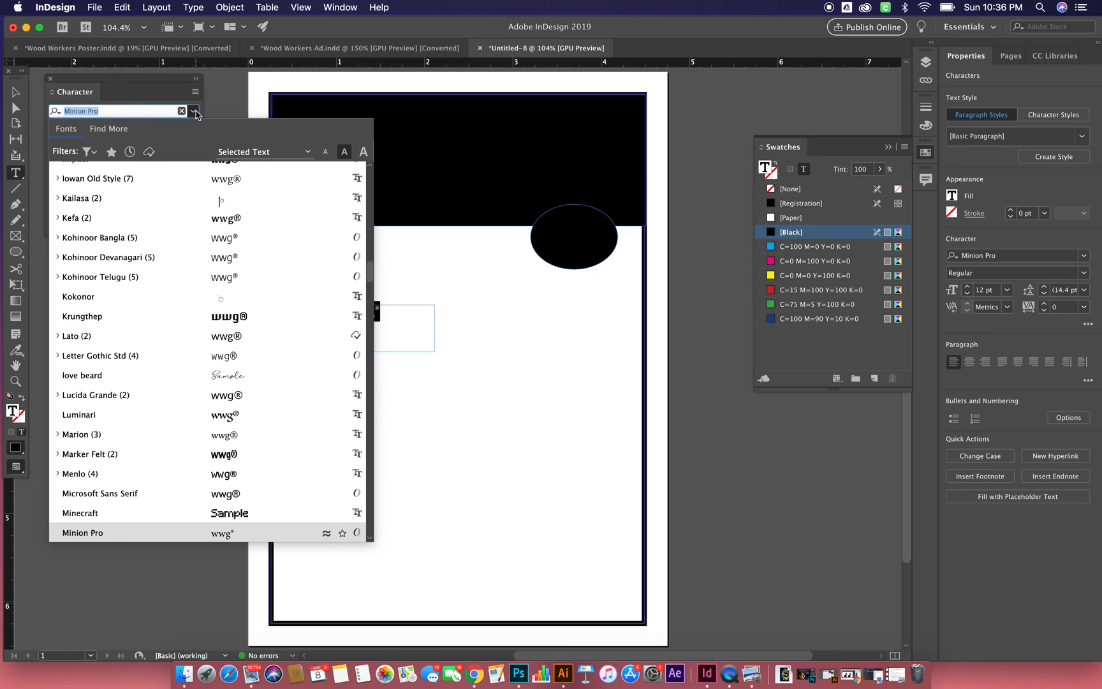
click(110, 110)
text(aria)
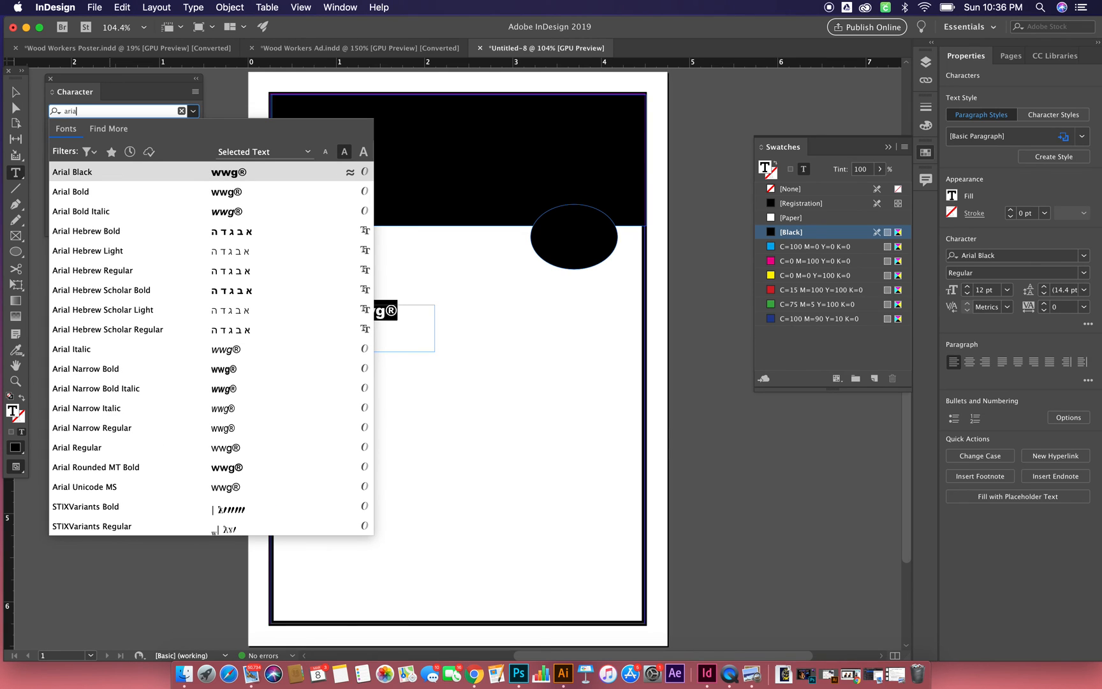
text(l)
click(89, 177)
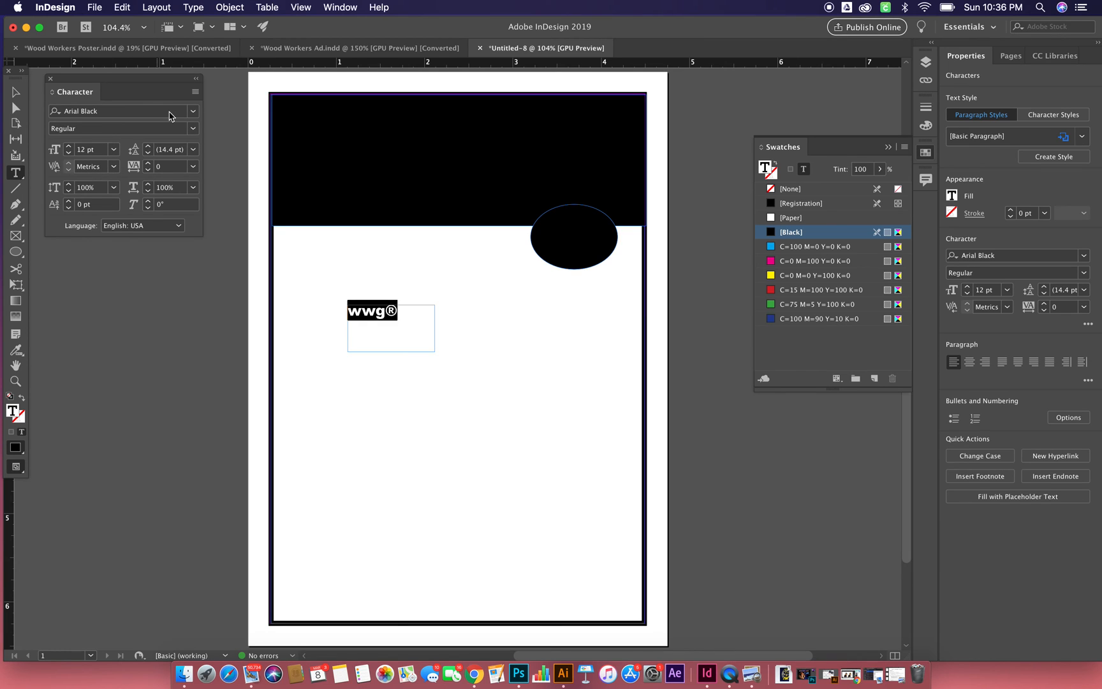
click(193, 111)
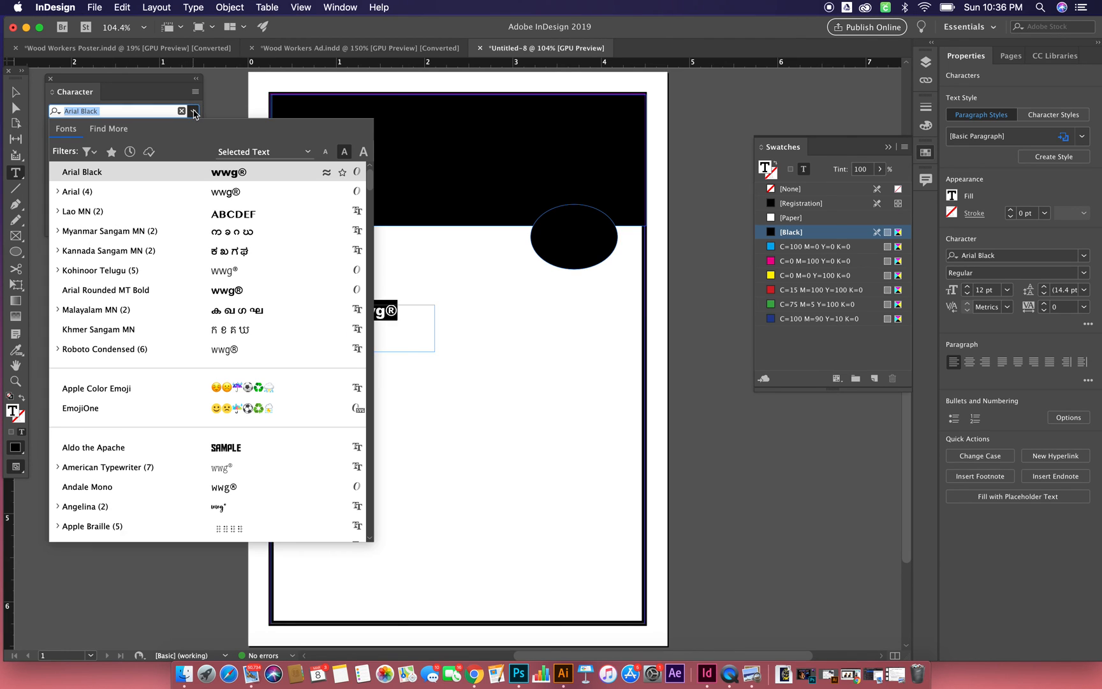
click(171, 197)
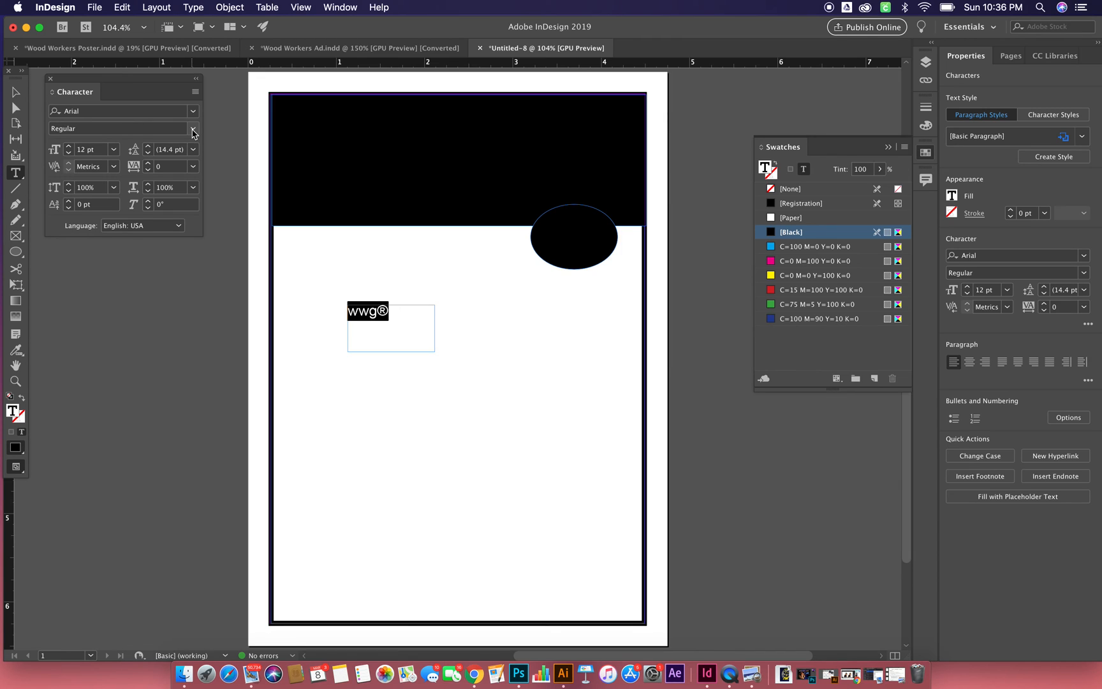
click(193, 130)
click(148, 170)
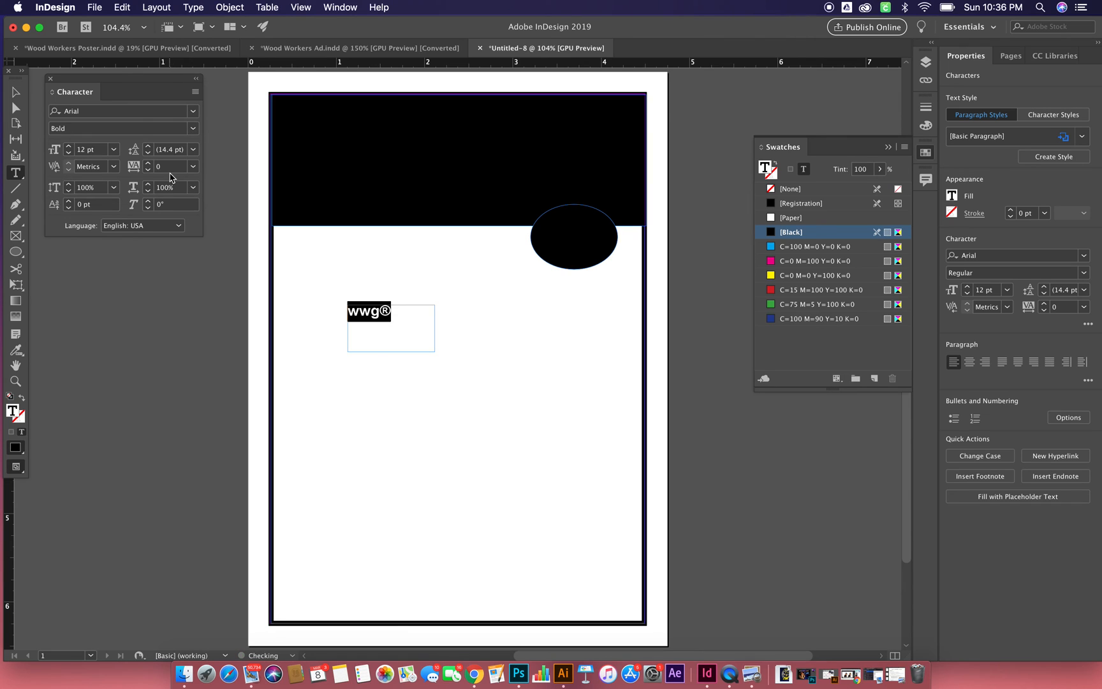
- Increase the font size of the "wwg®" text to 24 pt
click(69, 146)
click(69, 146)
click(69, 146)
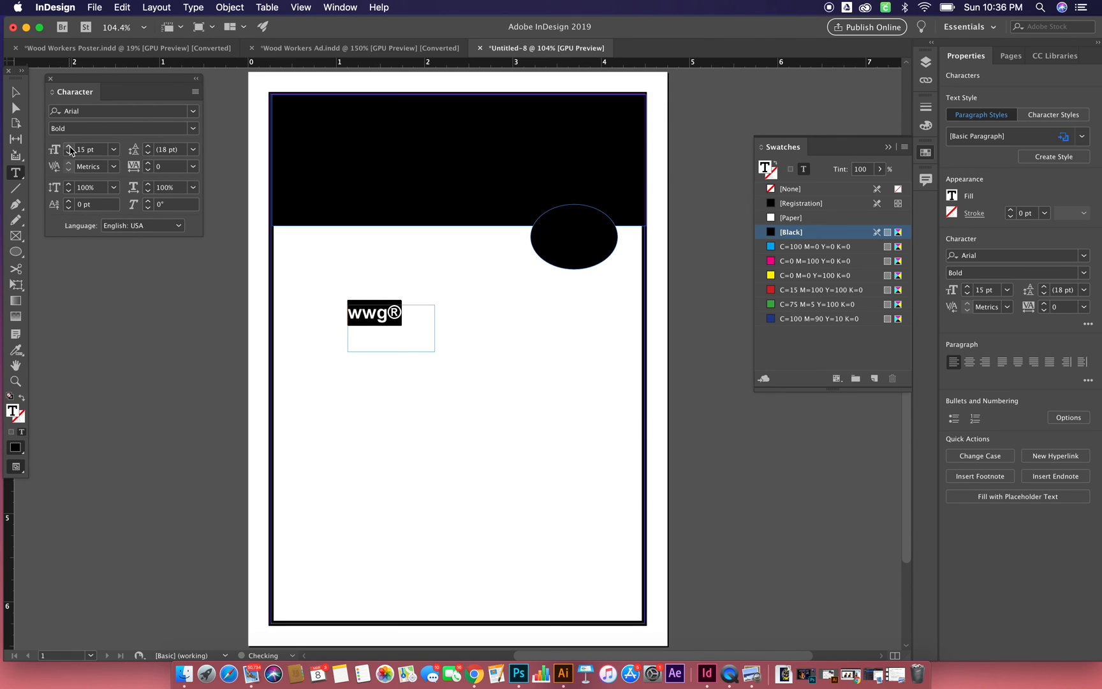
click(68, 146)
click(69, 146)
click(69, 147)
click(69, 146)
click(69, 146)
click(69, 146)
click(69, 146)
click(69, 146)
click(69, 146)
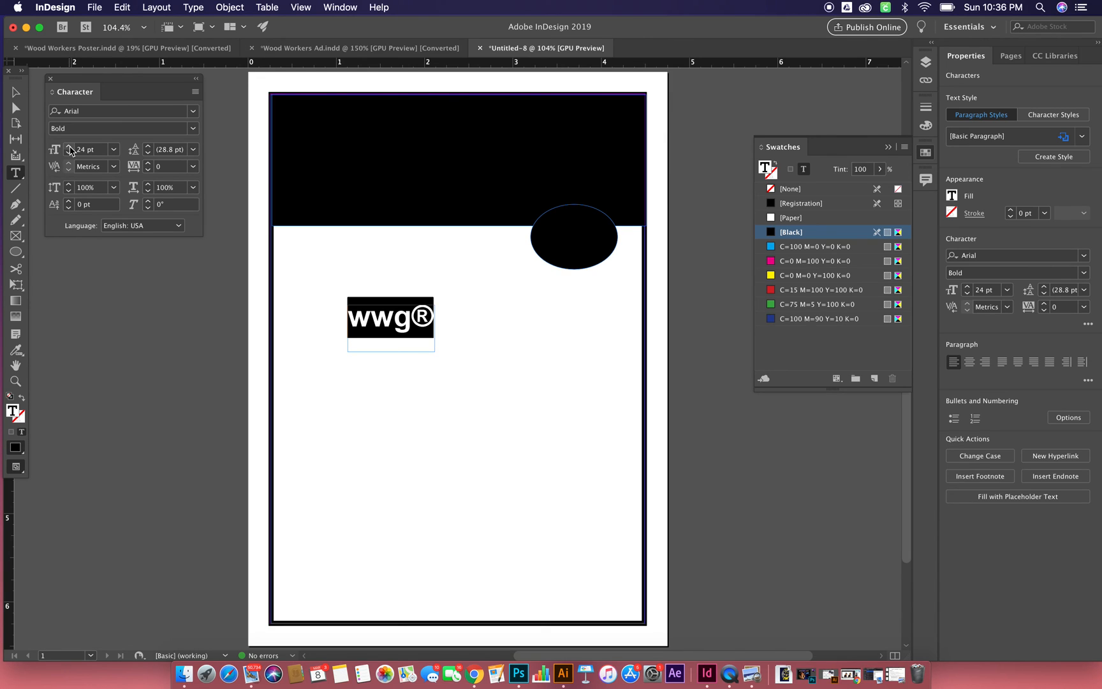
- Center-align the "wwg®" text within its frame
click(926, 106)
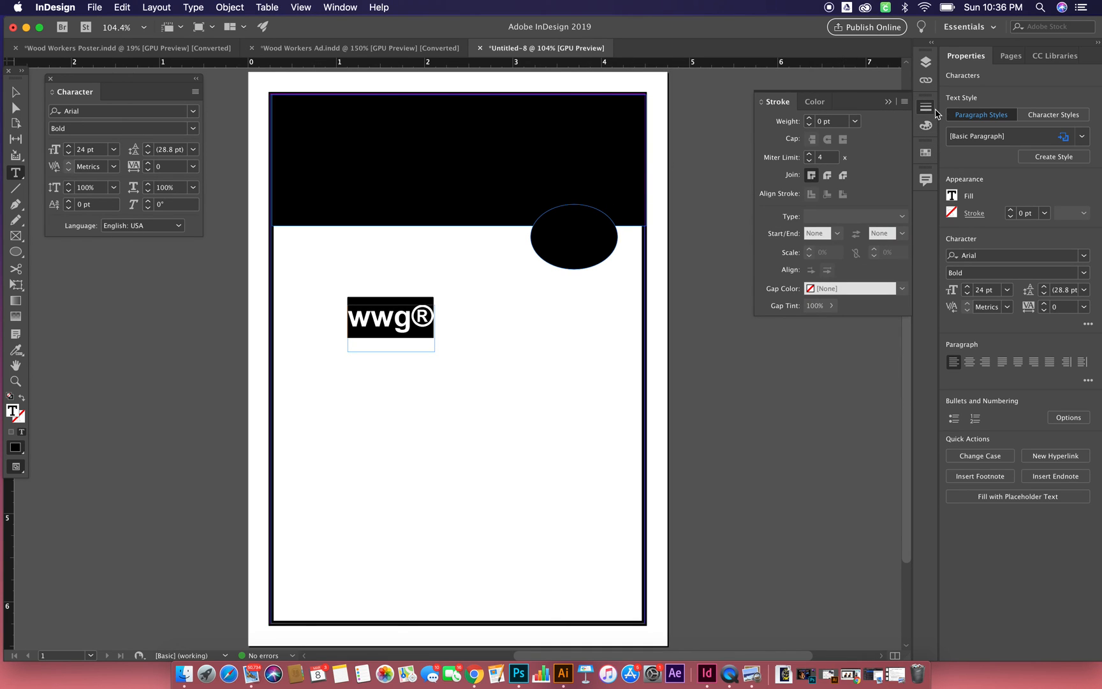
click(928, 108)
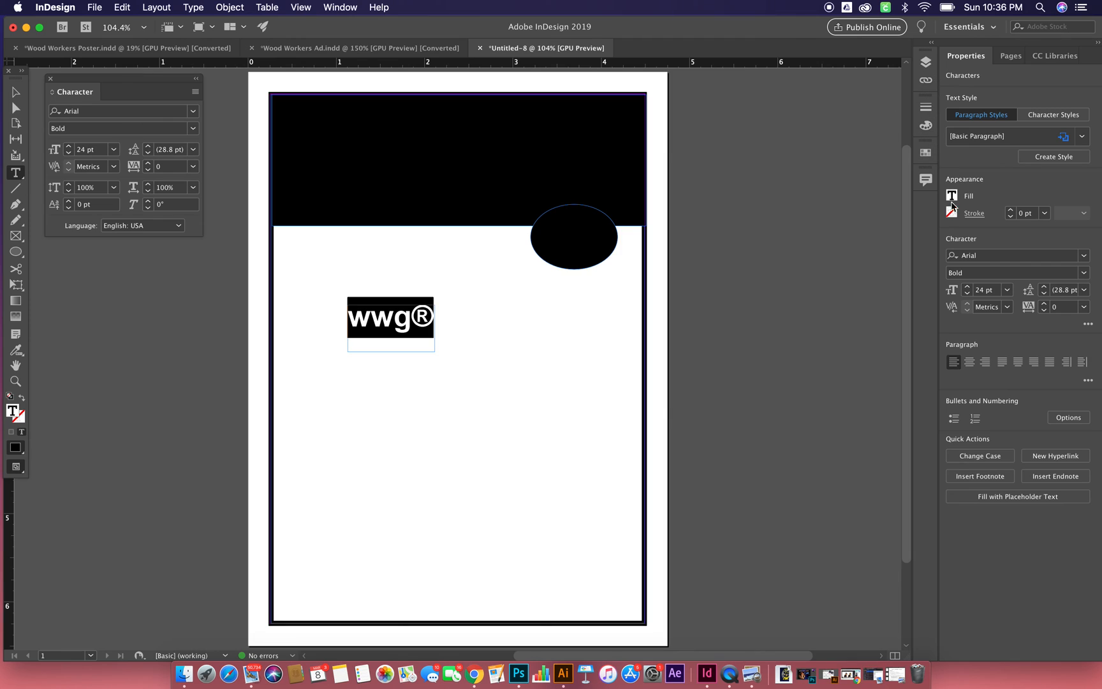
click(969, 362)
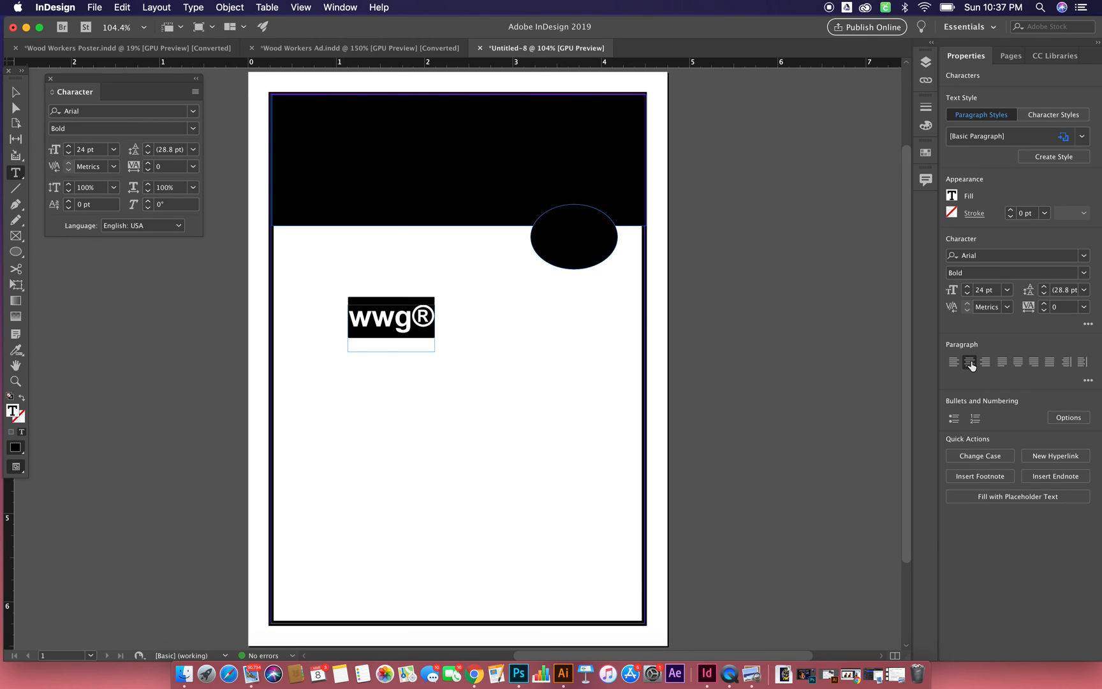
- Change the fill color of the "wwg®" text to the [Paper] swatch
double_click(14, 413)
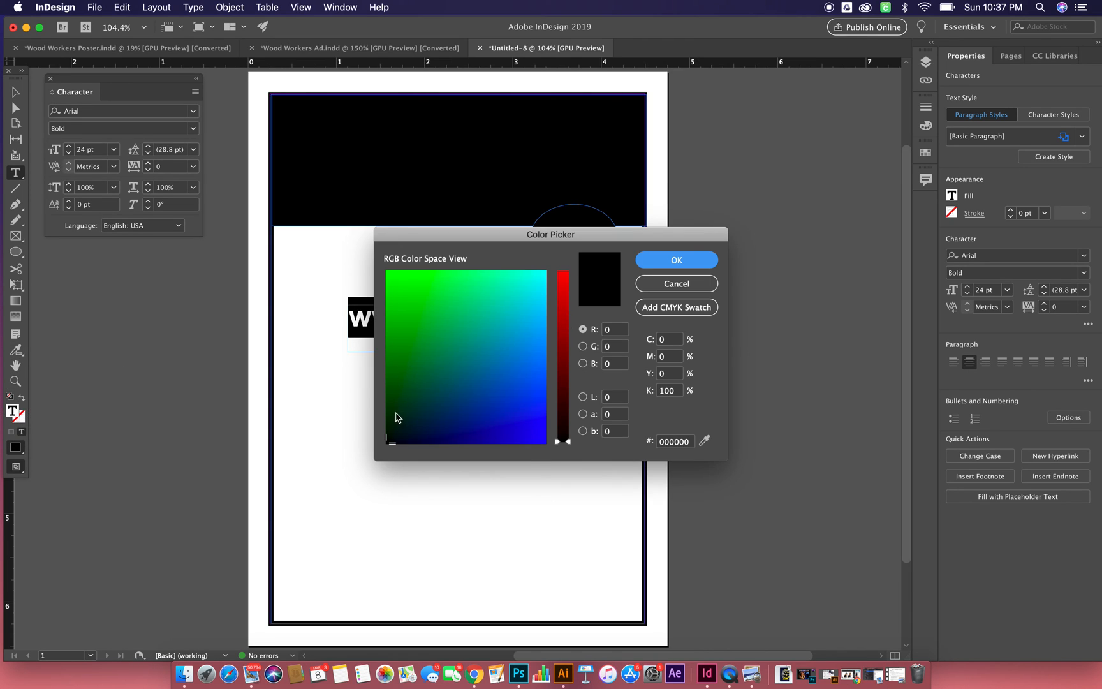
click(699, 284)
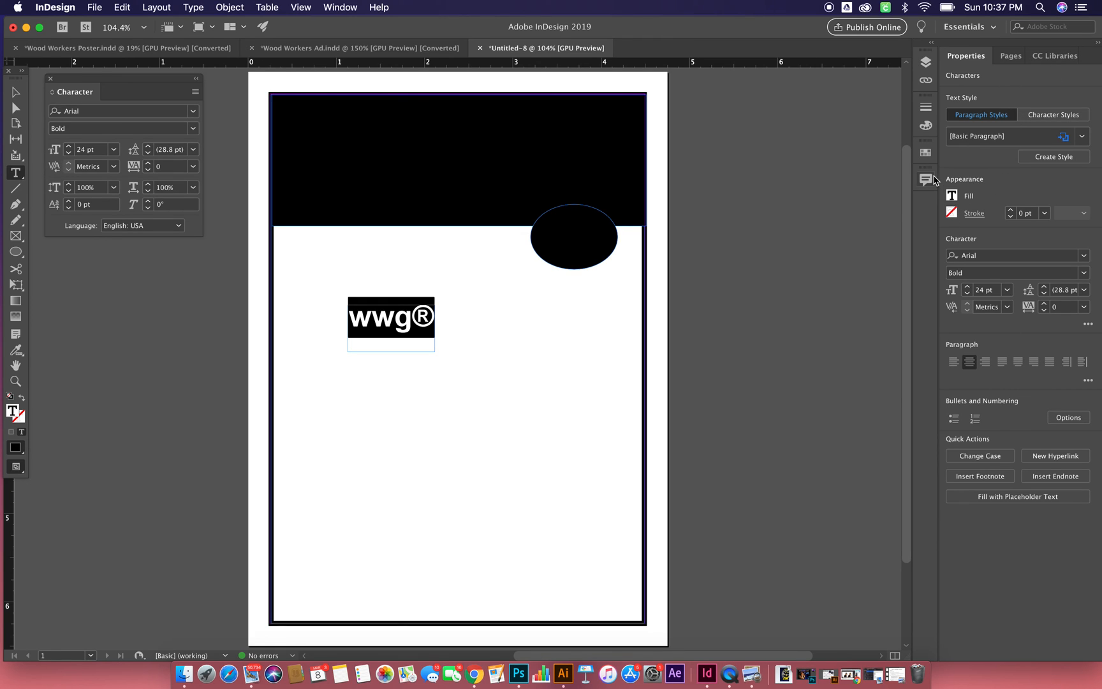
click(926, 154)
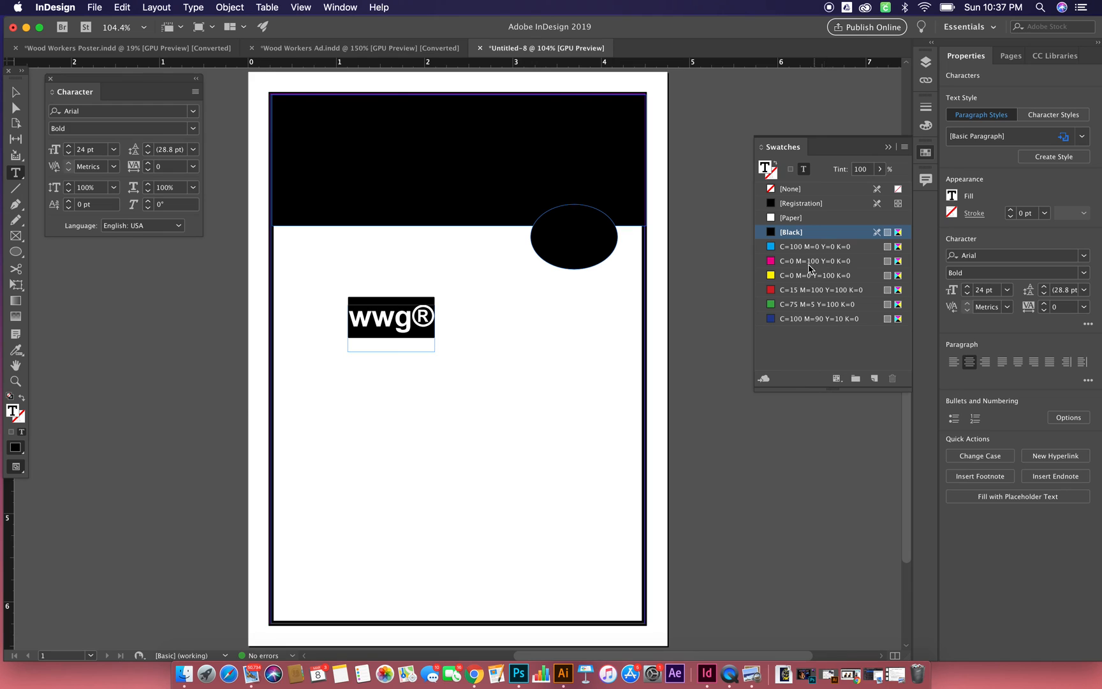
click(809, 221)
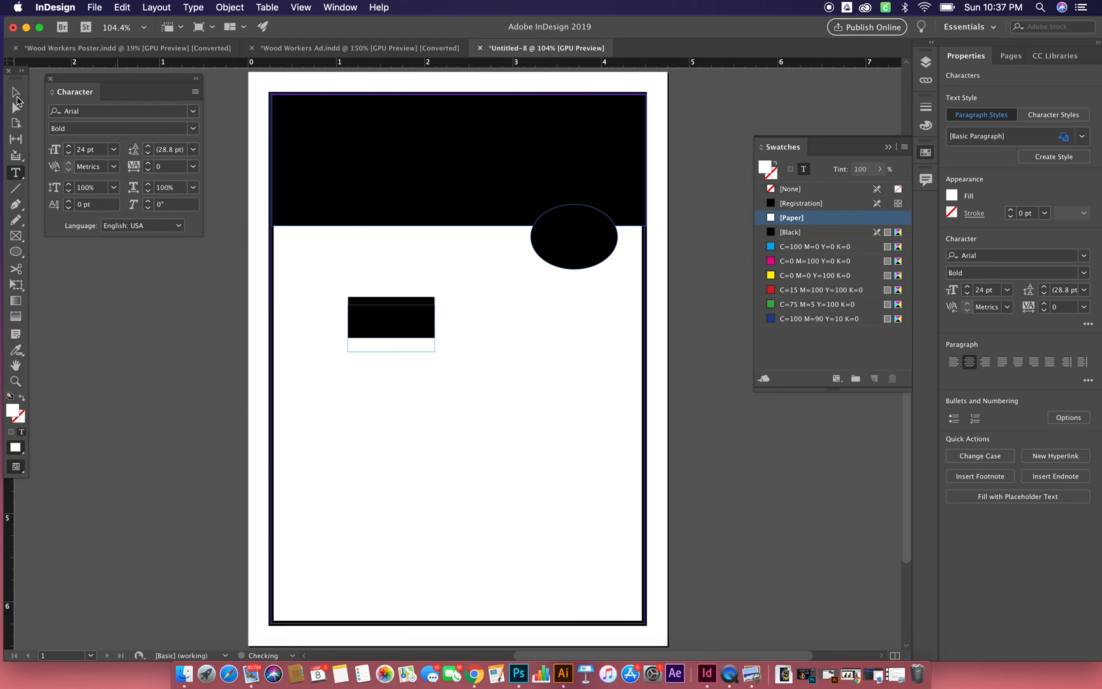
- Move the "wwg®" text frame onto the black ellipse, matching its left and right edges
click(12, 92)
drag(390, 332, 579, 241)
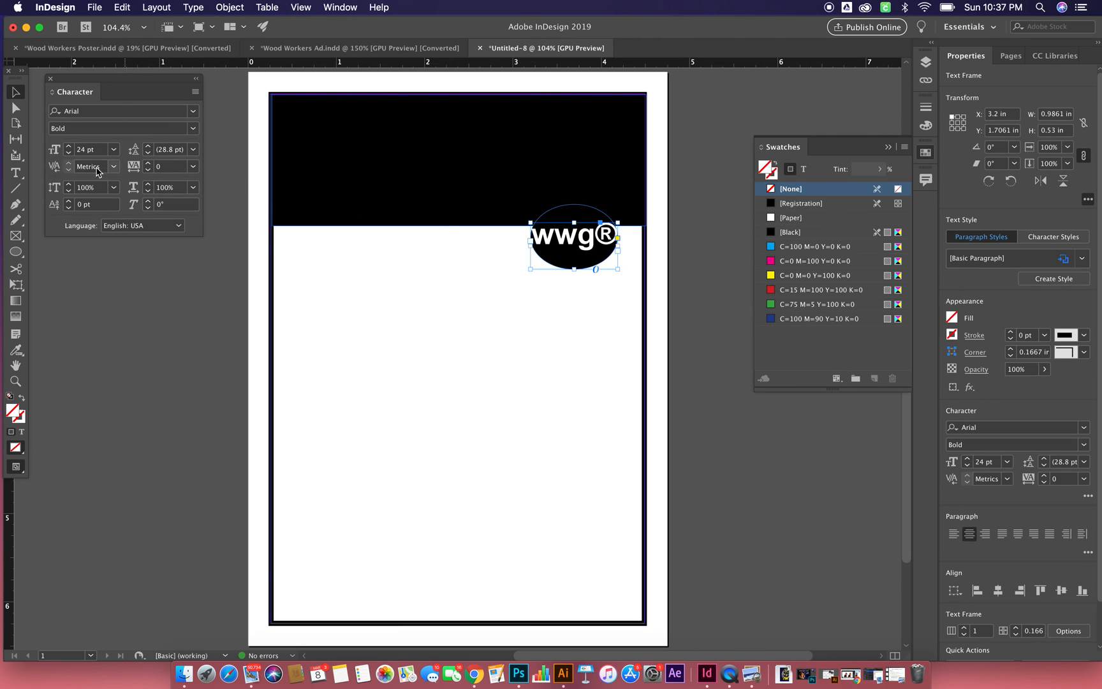
click(68, 153)
click(68, 153)
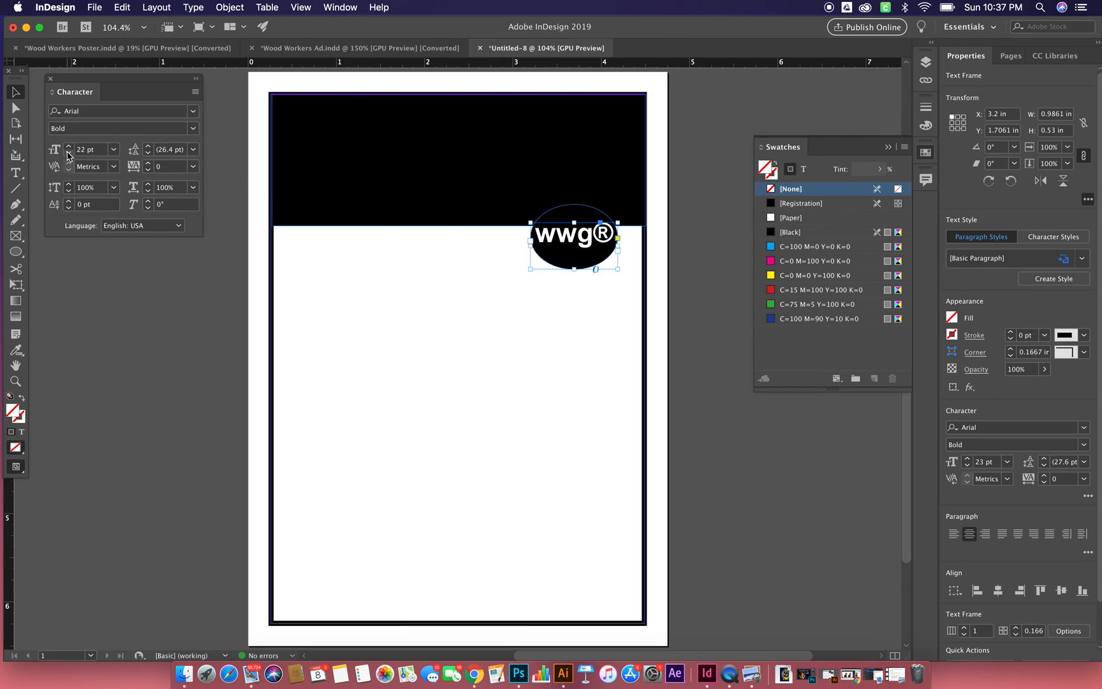
click(69, 146)
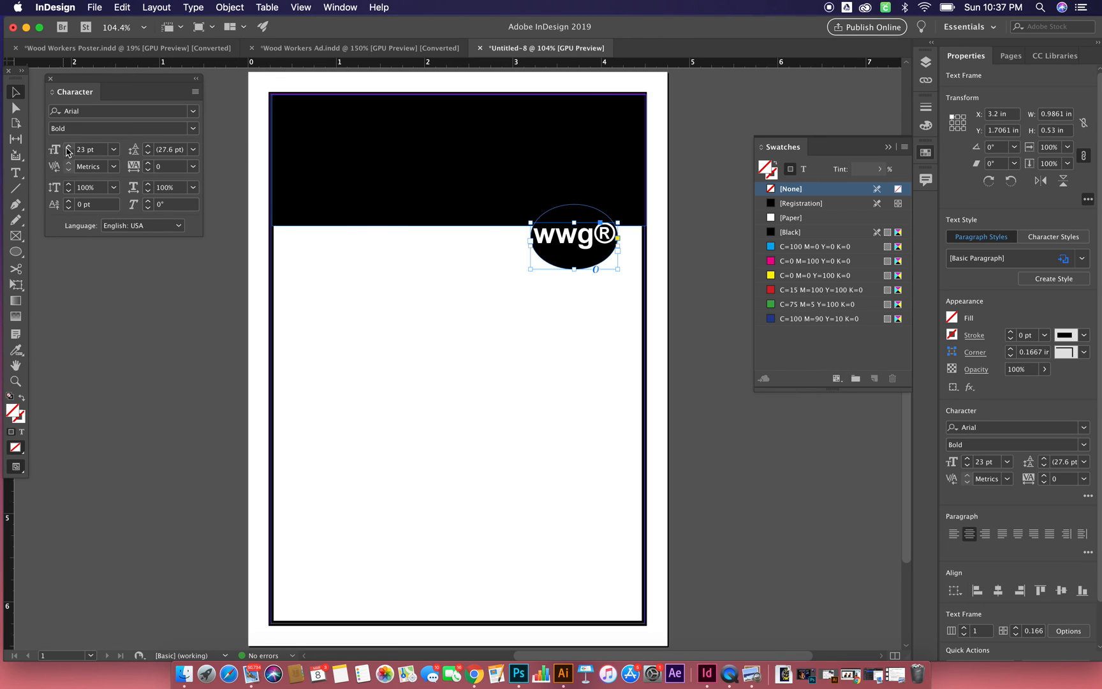
click(69, 148)
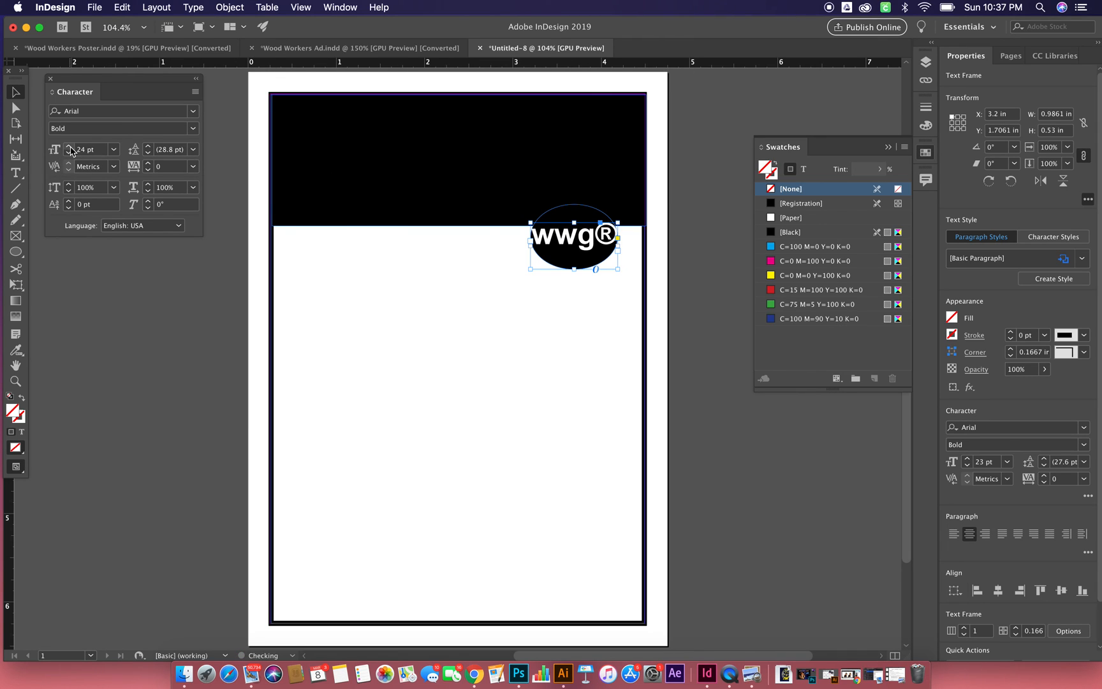
- Reduce only the ® symbol in the "wwg®" text to 16 pt and deselect the frame
double_click(600, 237)
drag(595, 236, 620, 238)
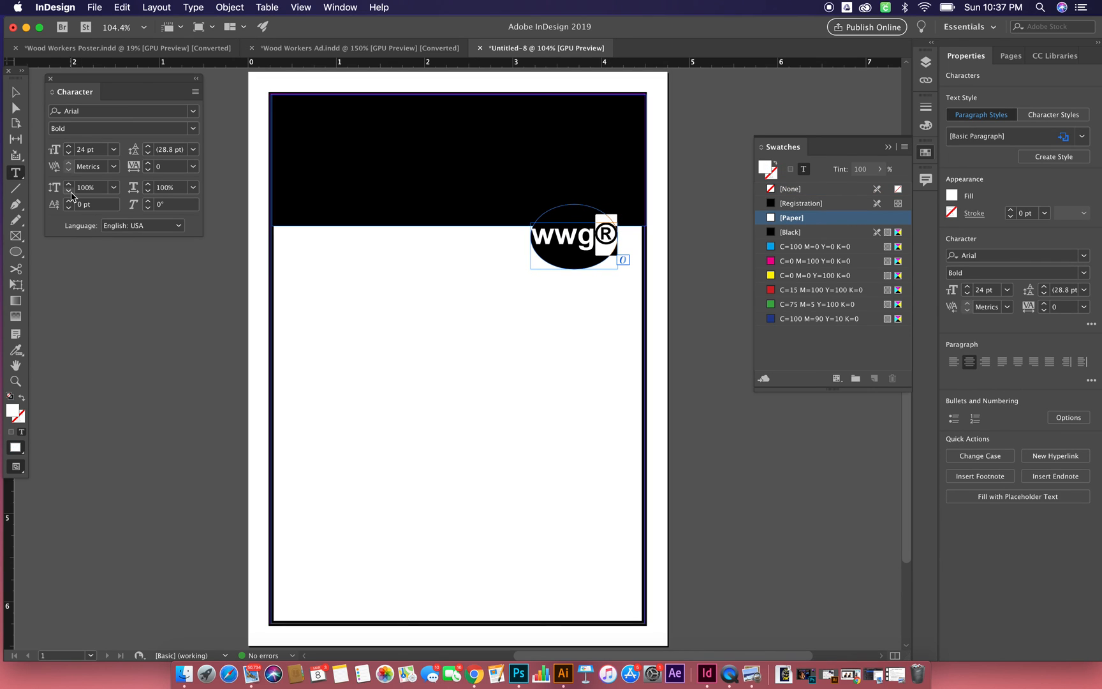
click(68, 153)
click(68, 152)
click(69, 153)
click(68, 153)
click(68, 153)
click(68, 154)
click(68, 153)
click(68, 153)
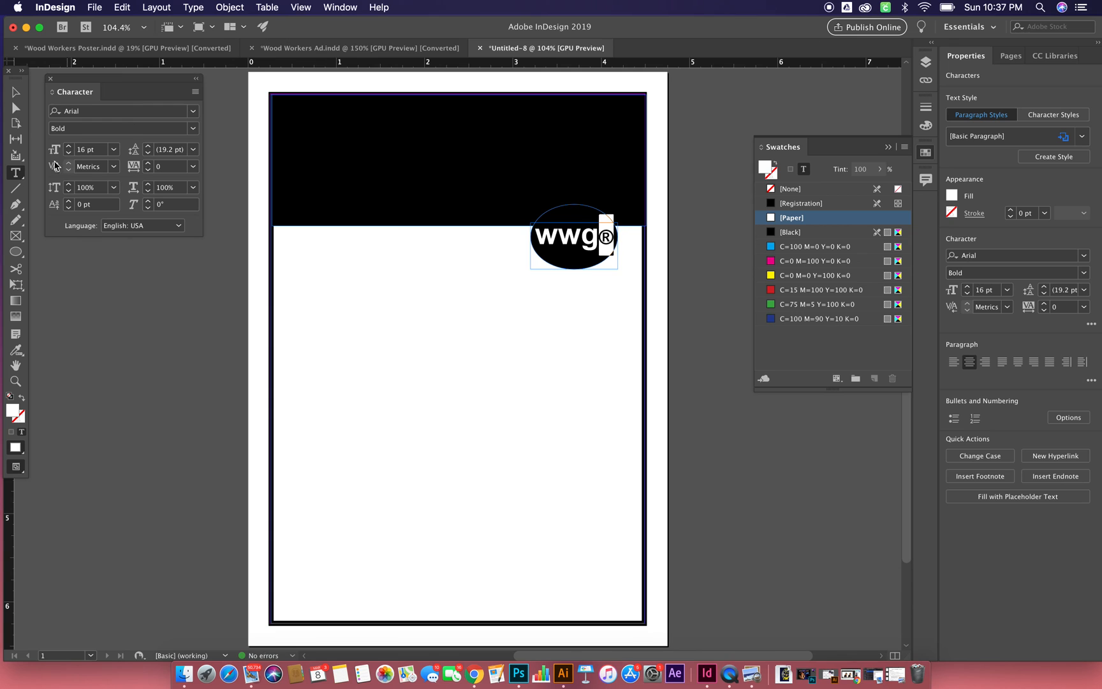
click(16, 92)
click(132, 384)
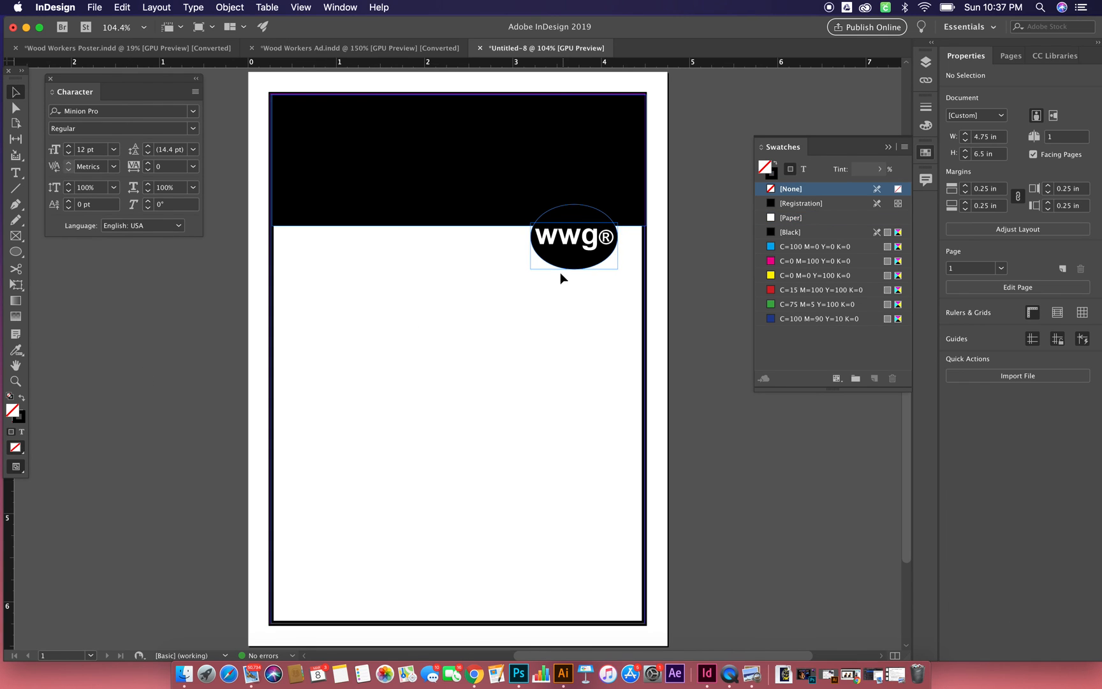
click(606, 241)
click(190, 338)
click(605, 236)
key(r)
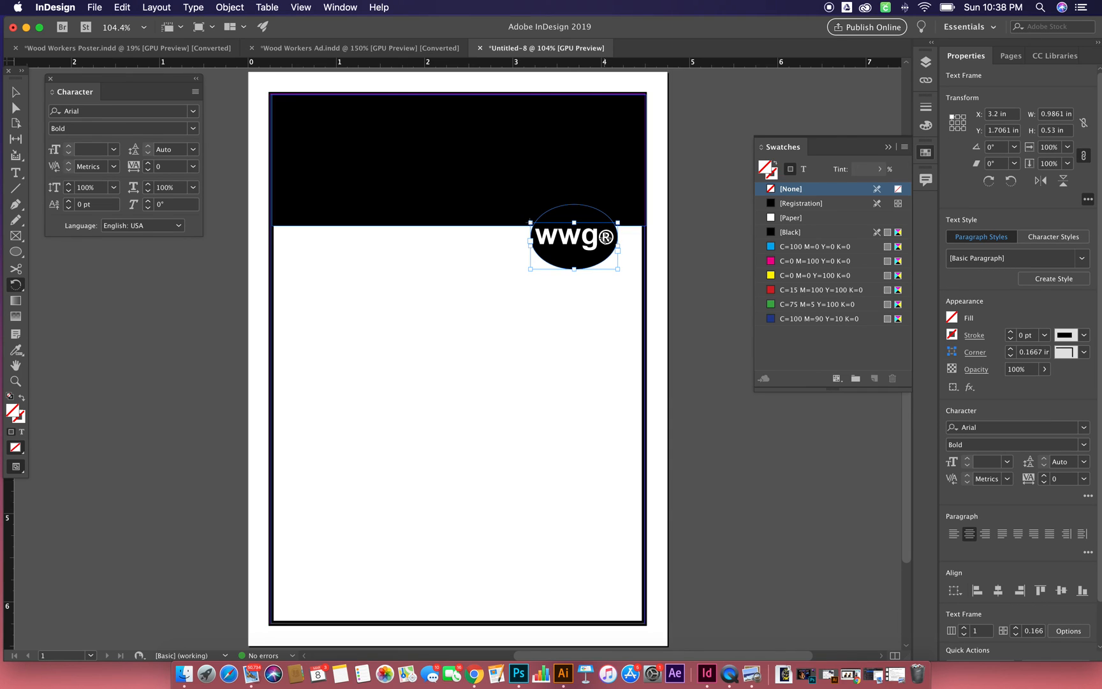
drag(606, 244, 611, 242)
- Raise only the ® symbol in the "wwg®" text with a positive baseline shift and deselect the frame
key(t)
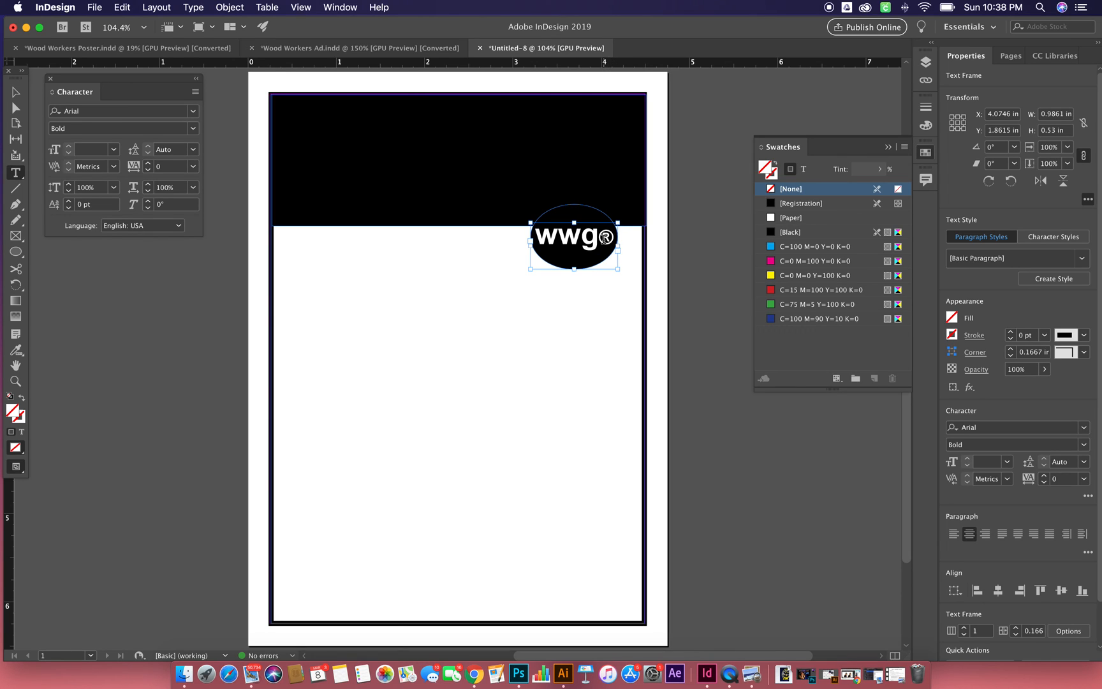
click(606, 238)
drag(606, 239, 614, 239)
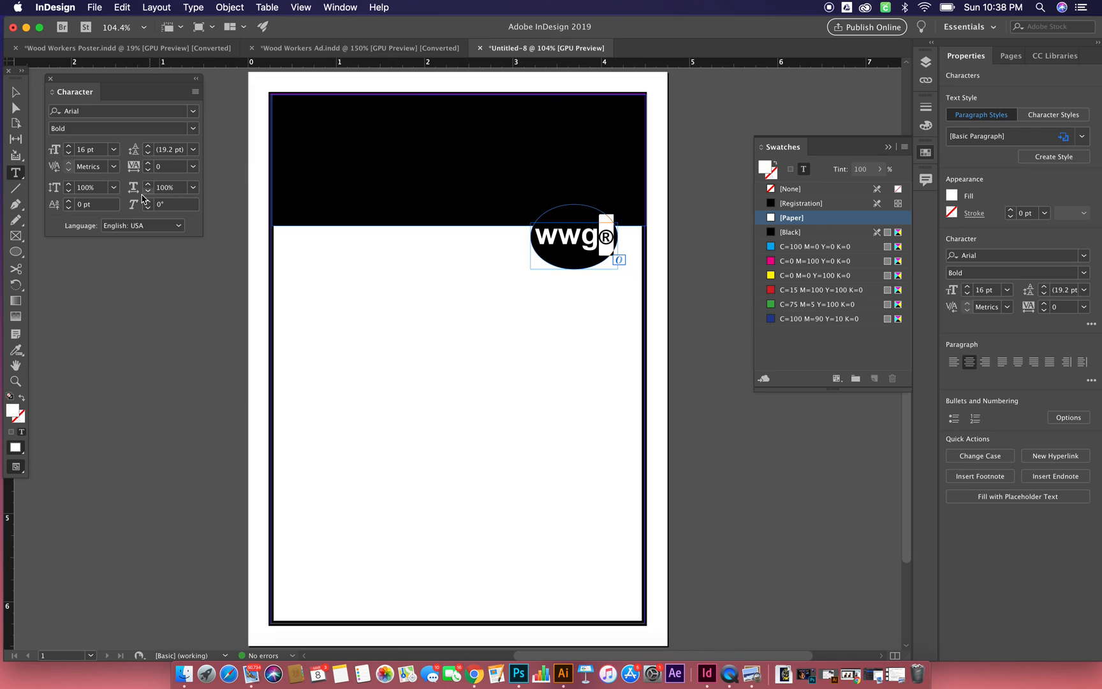
click(68, 201)
click(69, 202)
click(68, 202)
click(68, 201)
click(15, 91)
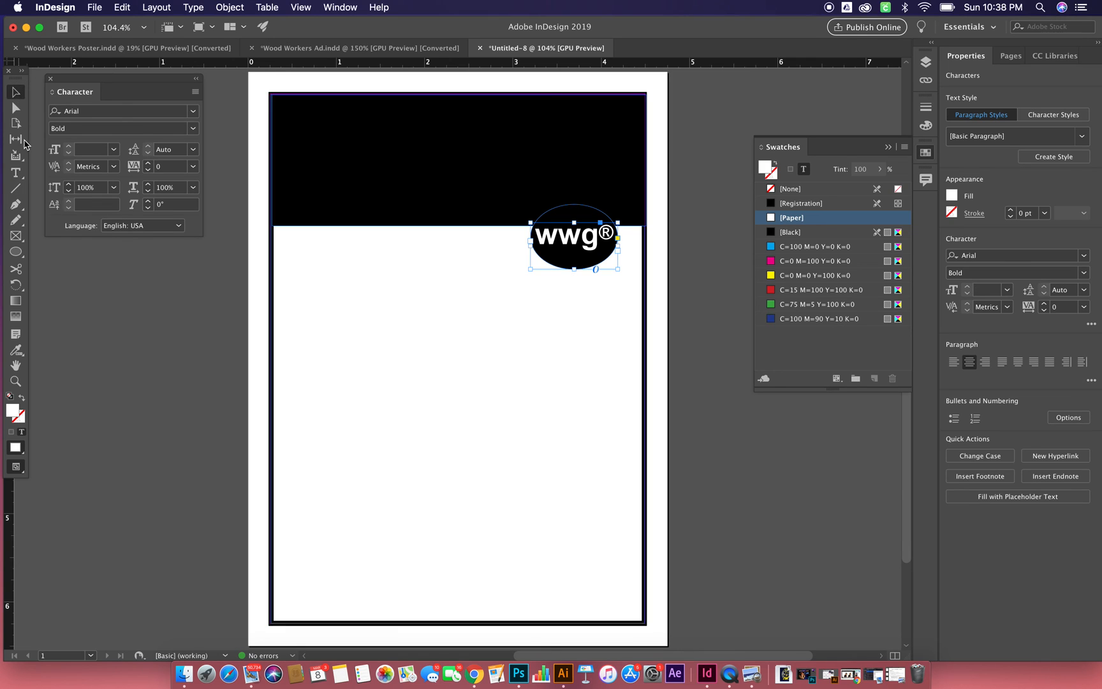
click(112, 322)
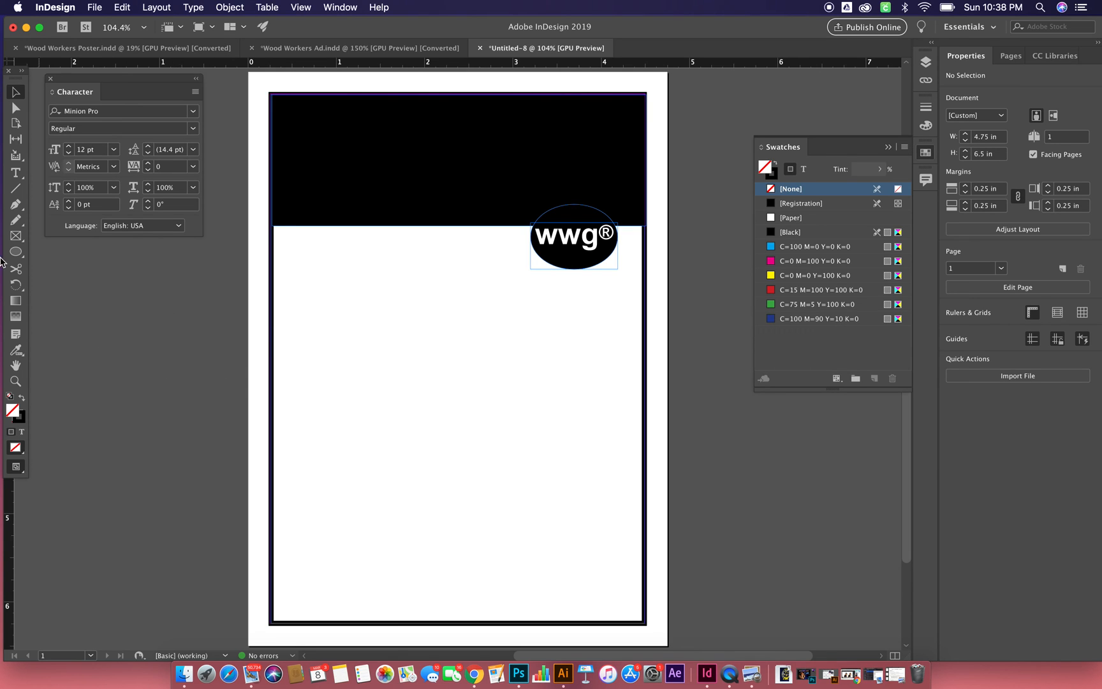
- Check the Wood Workers Ad layout, and load primativecab.tif from the Wood Workers subfolder of class resource folder 5 for placing in the new document
click(293, 47)
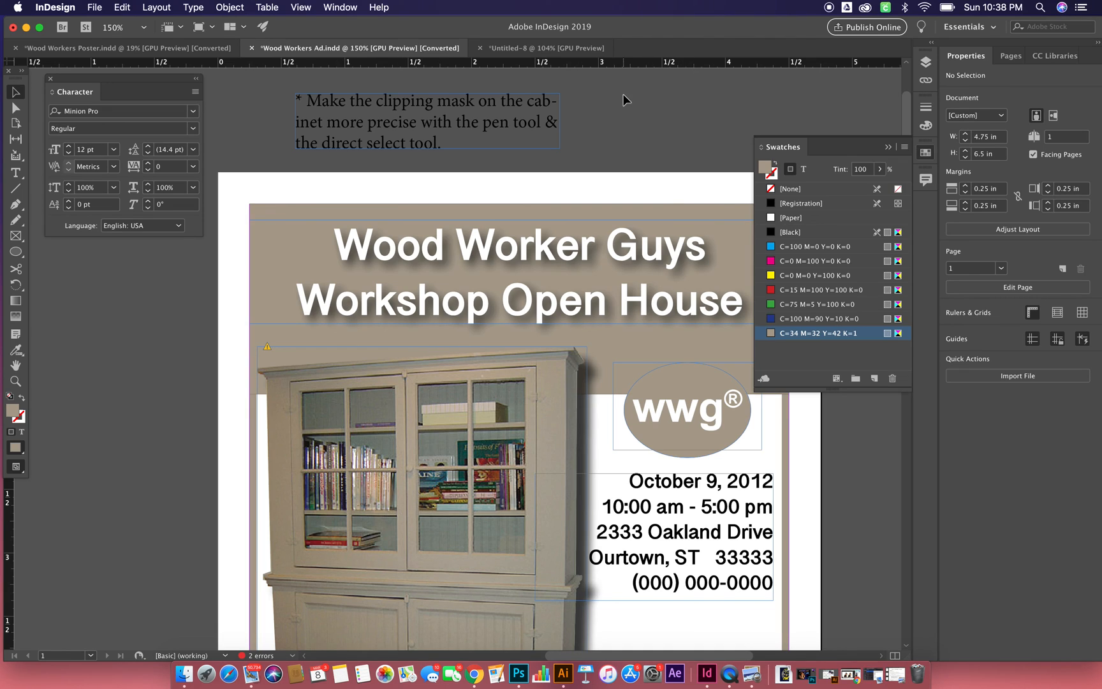
click(519, 49)
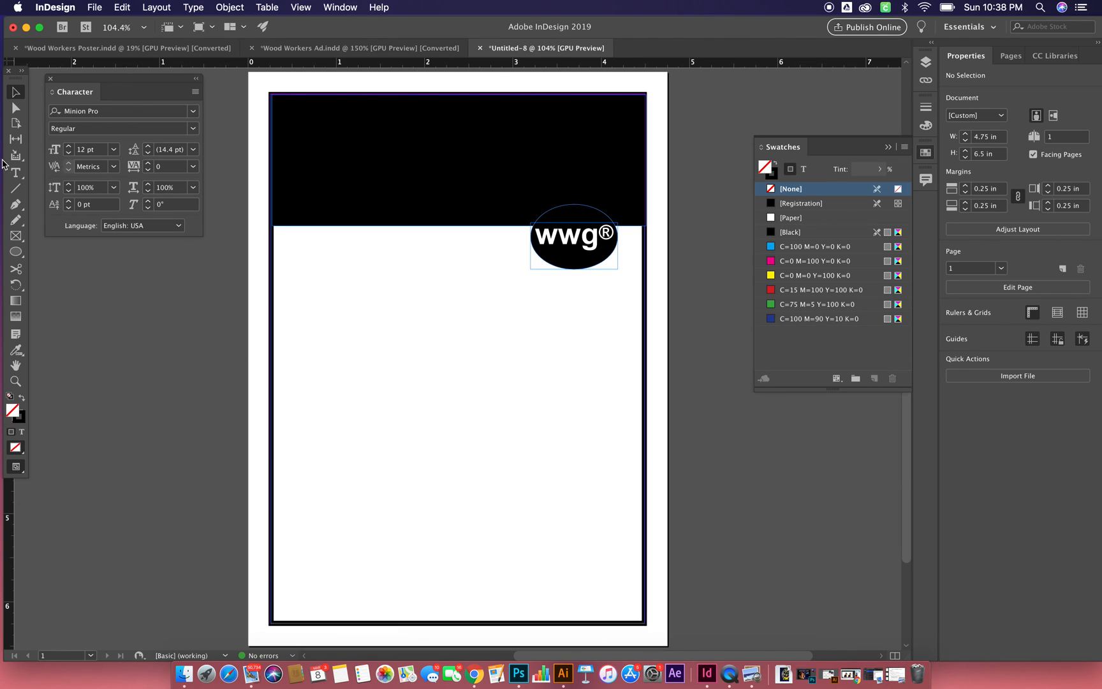
click(95, 8)
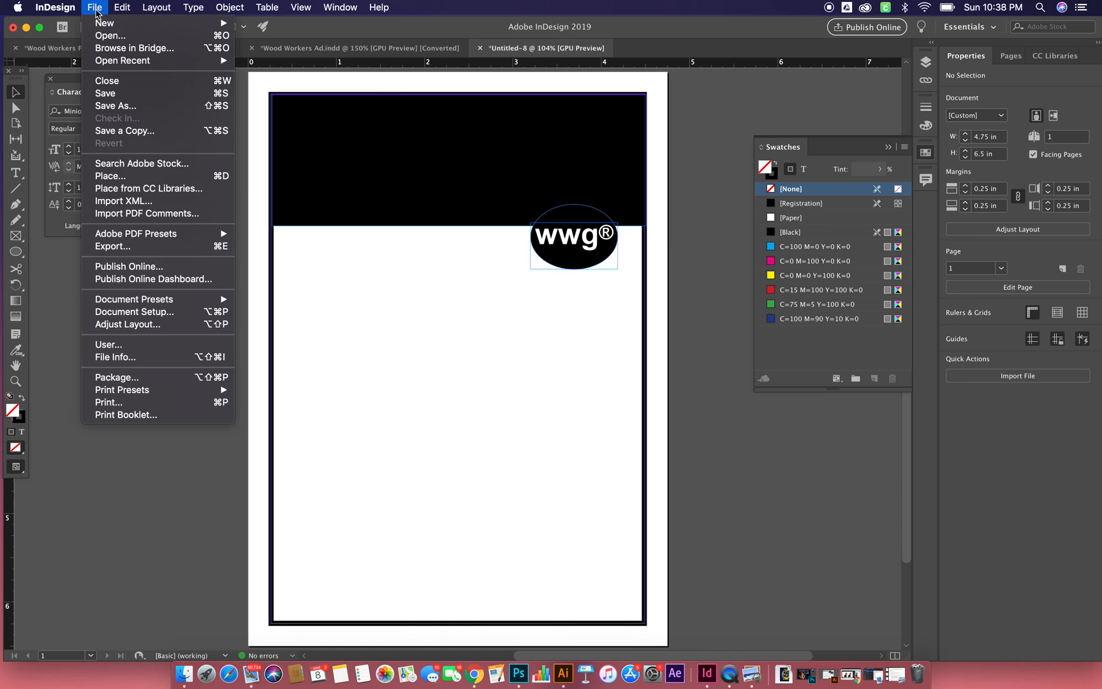
click(119, 176)
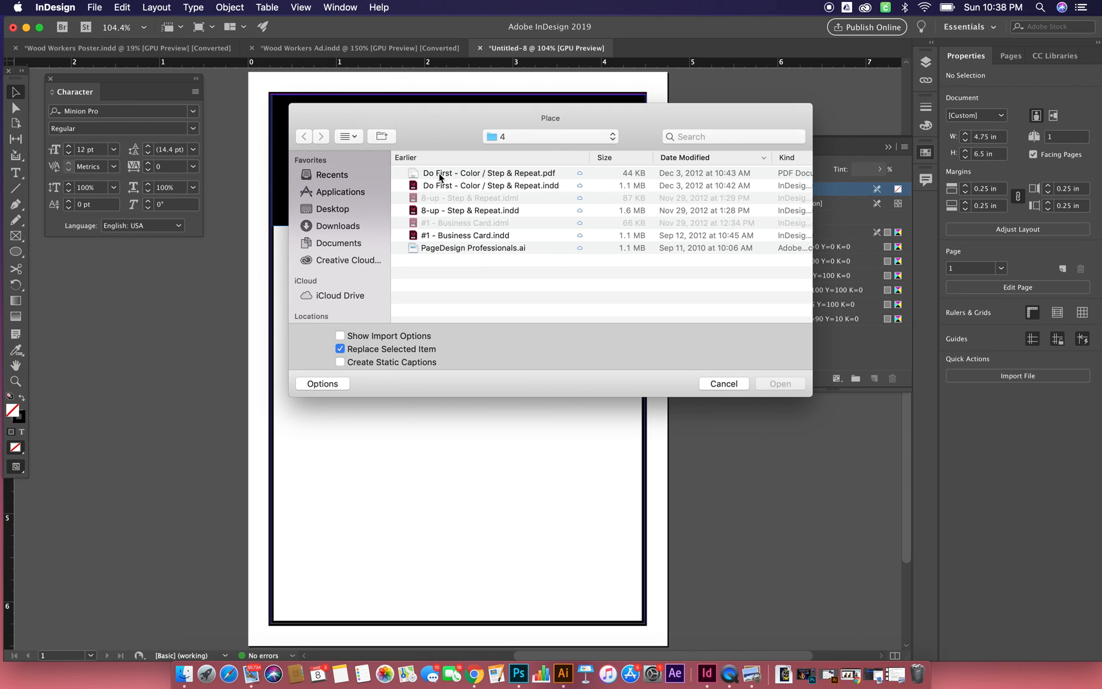
click(543, 138)
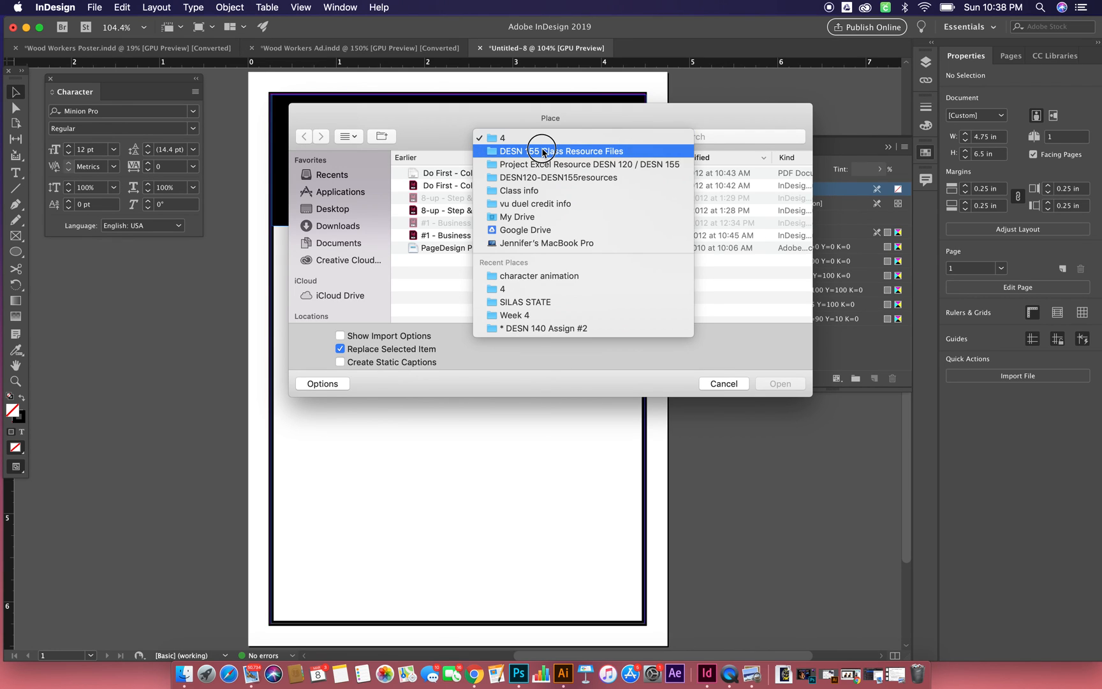
click(542, 151)
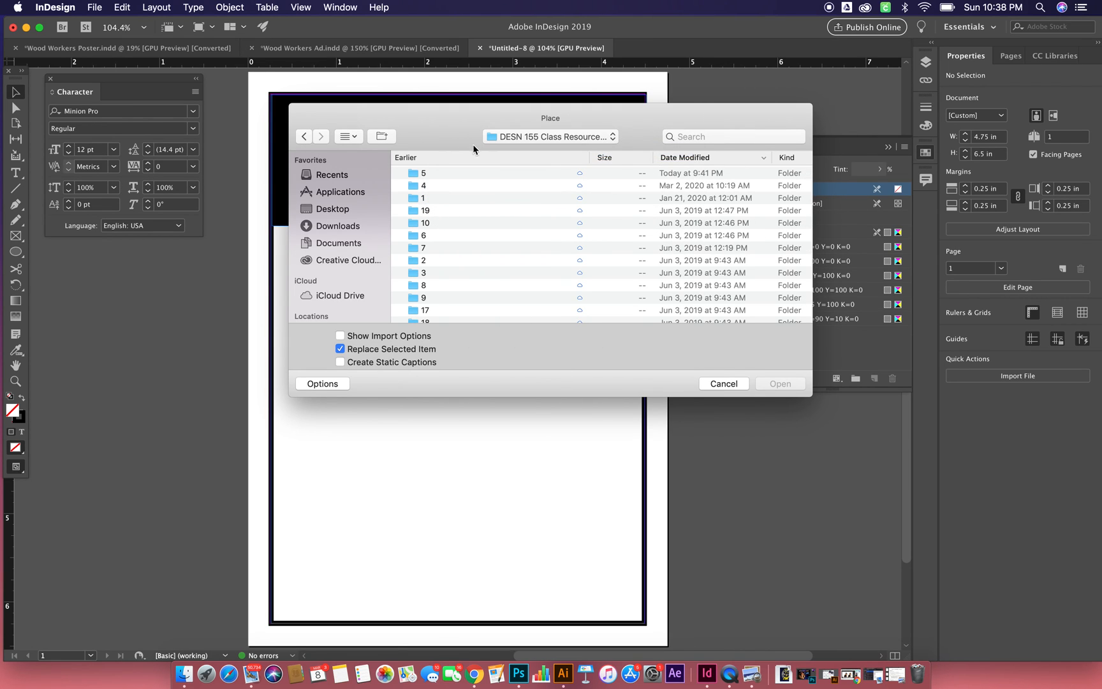
click(457, 159)
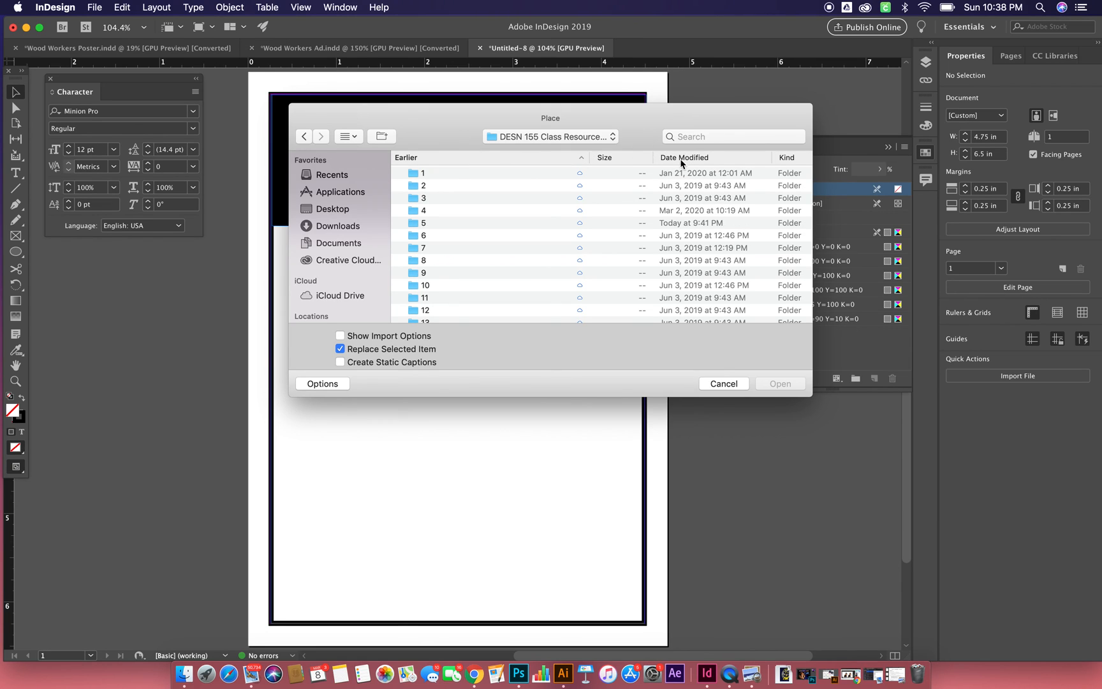
double_click(419, 224)
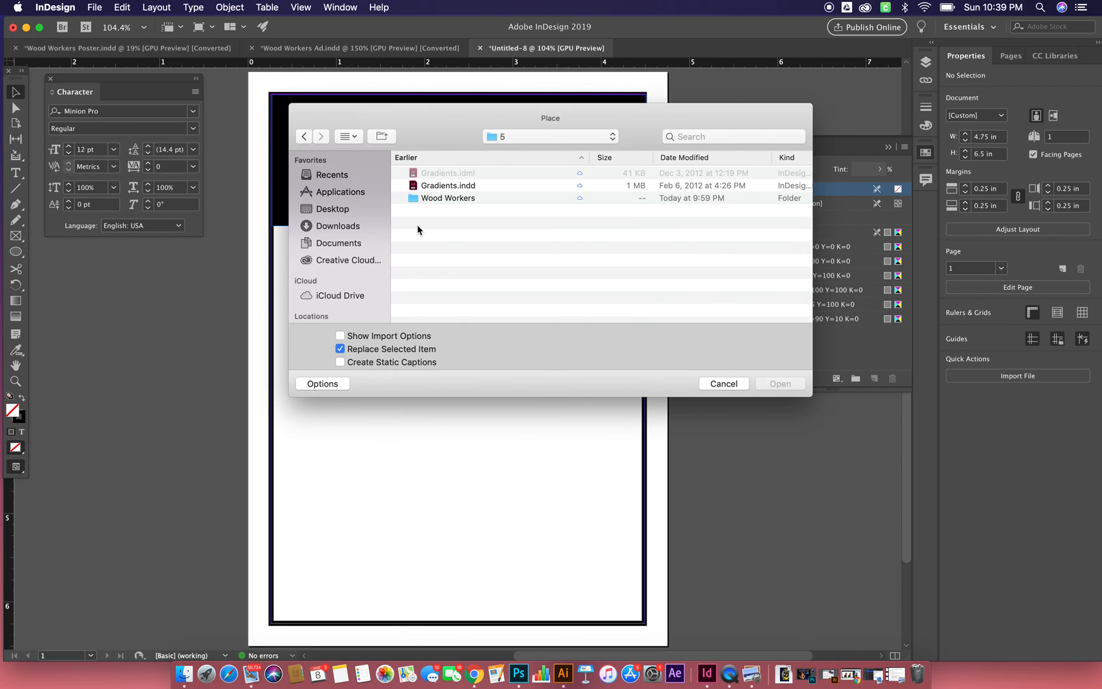
double_click(446, 198)
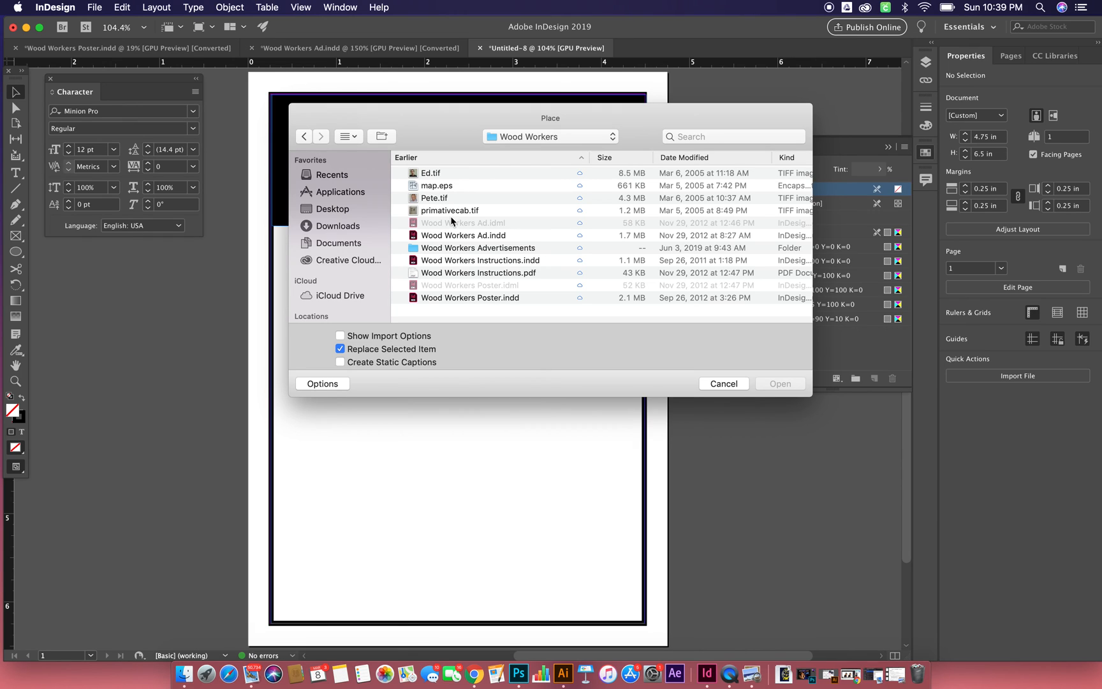
click(440, 211)
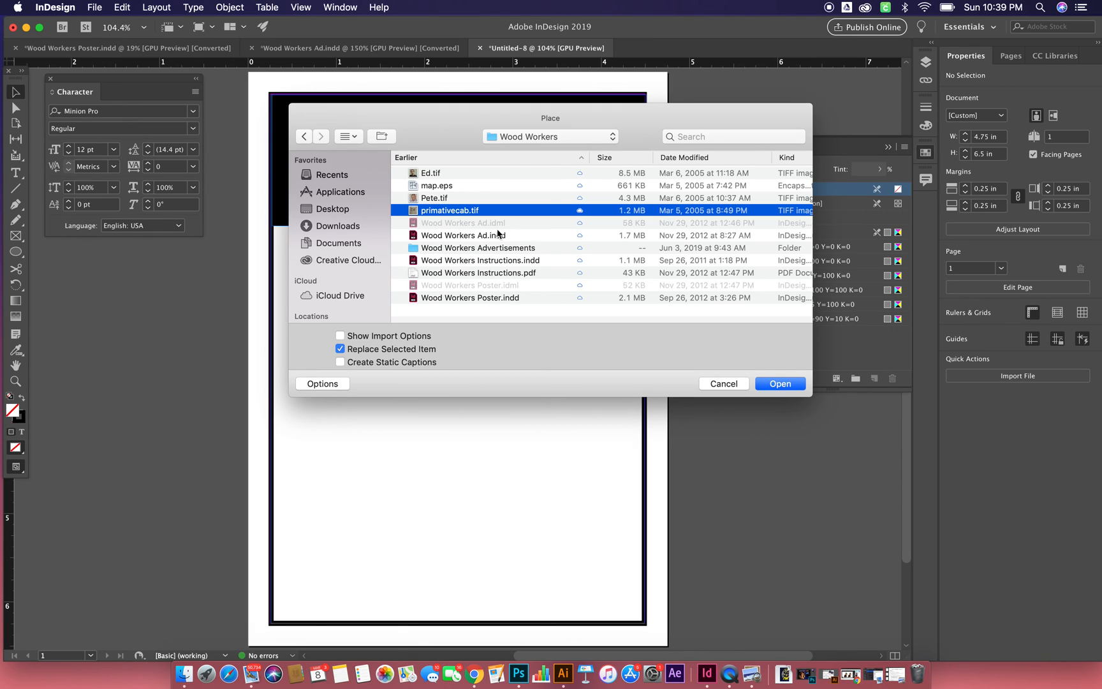
click(781, 383)
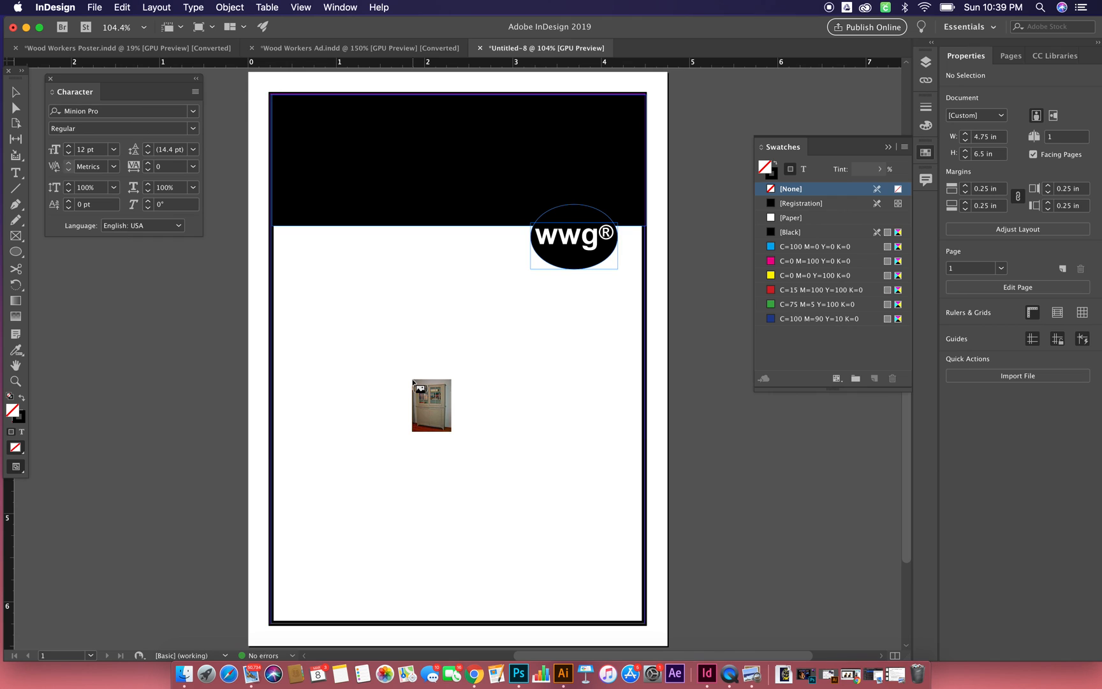
- Try to place the cabinet image at full size on the pasteboard and move it over the page
click(334, 349)
key(super+z)
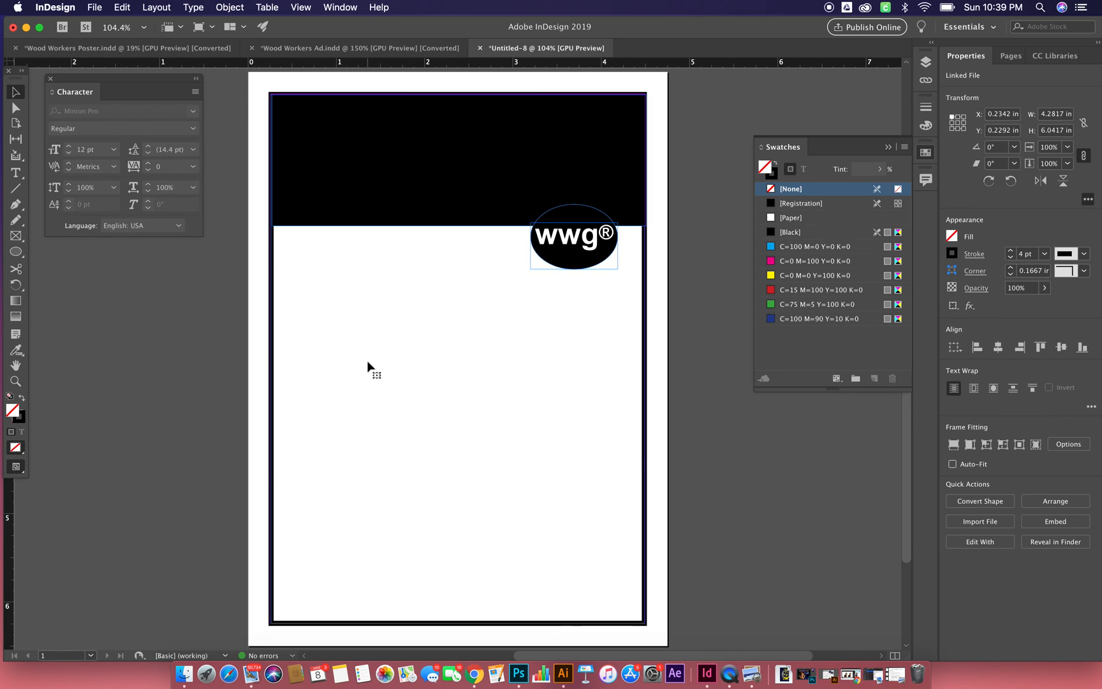
click(101, 348)
drag(252, 482, 245, 147)
drag(313, 298, 537, 359)
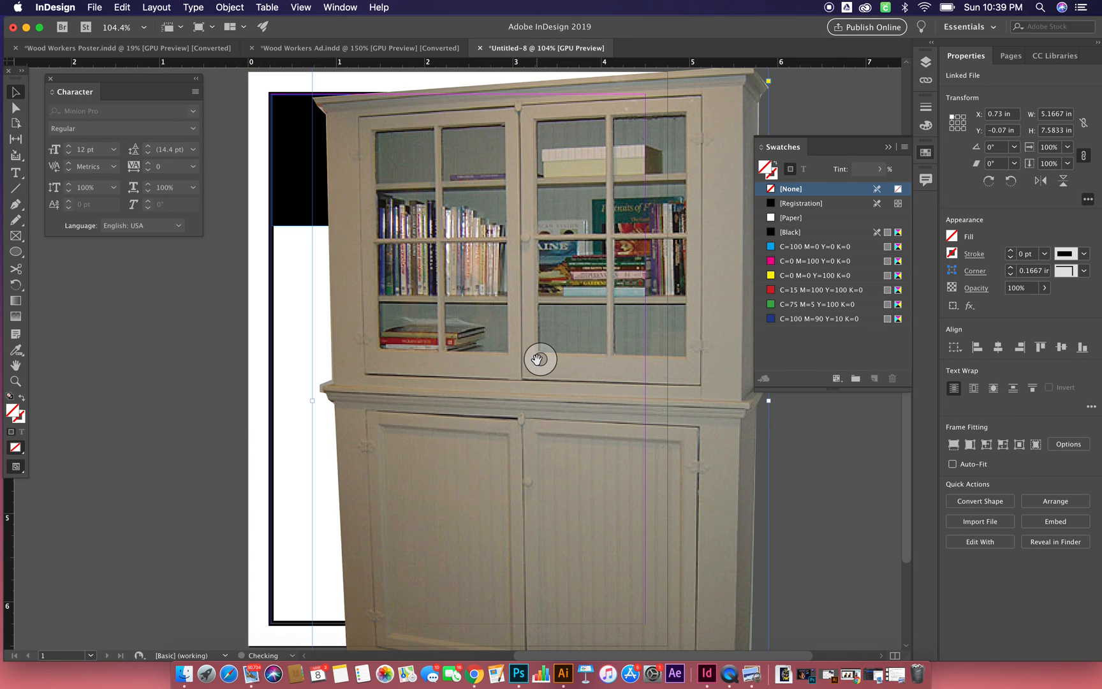
scroll(537, 360, right, 6)
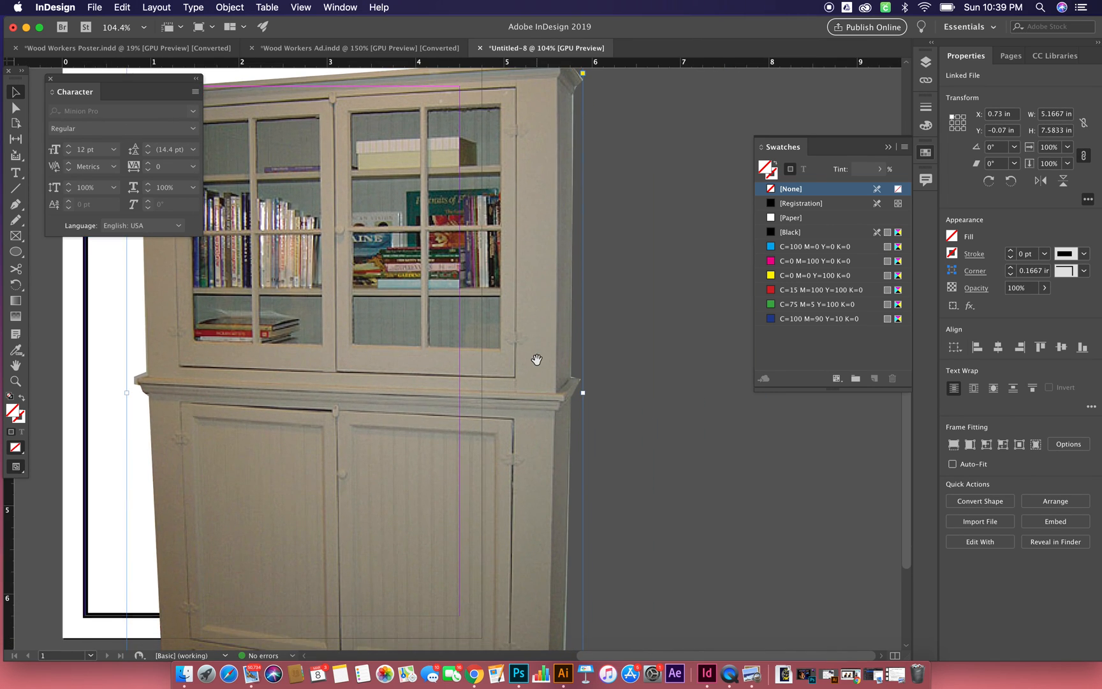
- Undo the moves and the placement of the cabinet image
key(super+z)
key(super+z)
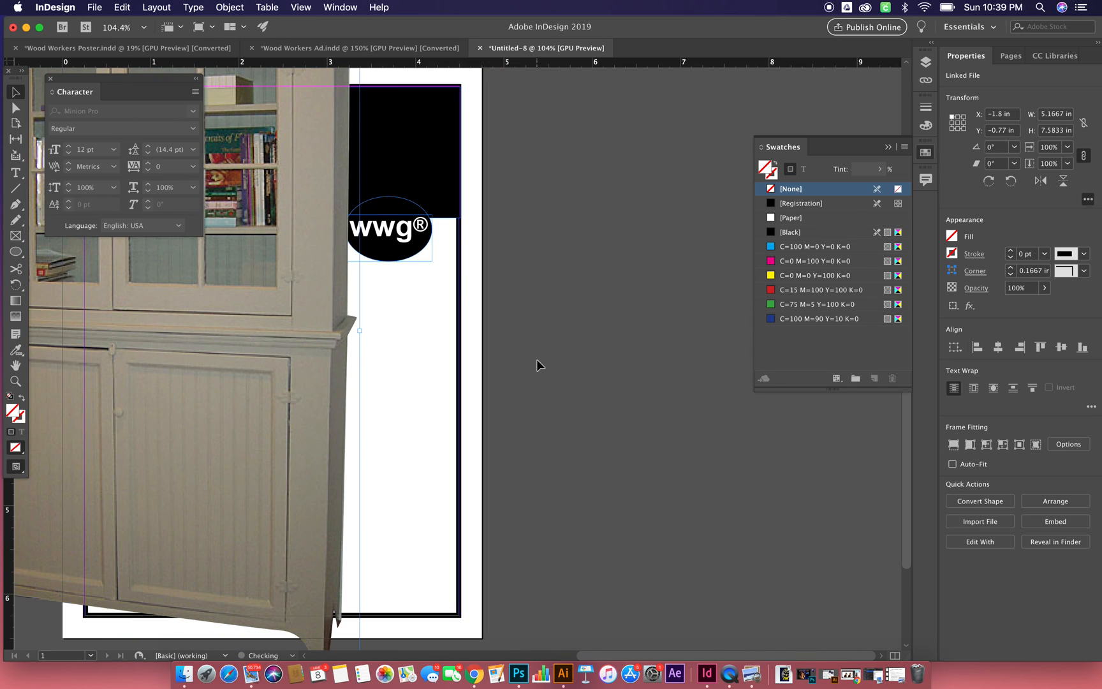
key(super+z)
key(super+z)
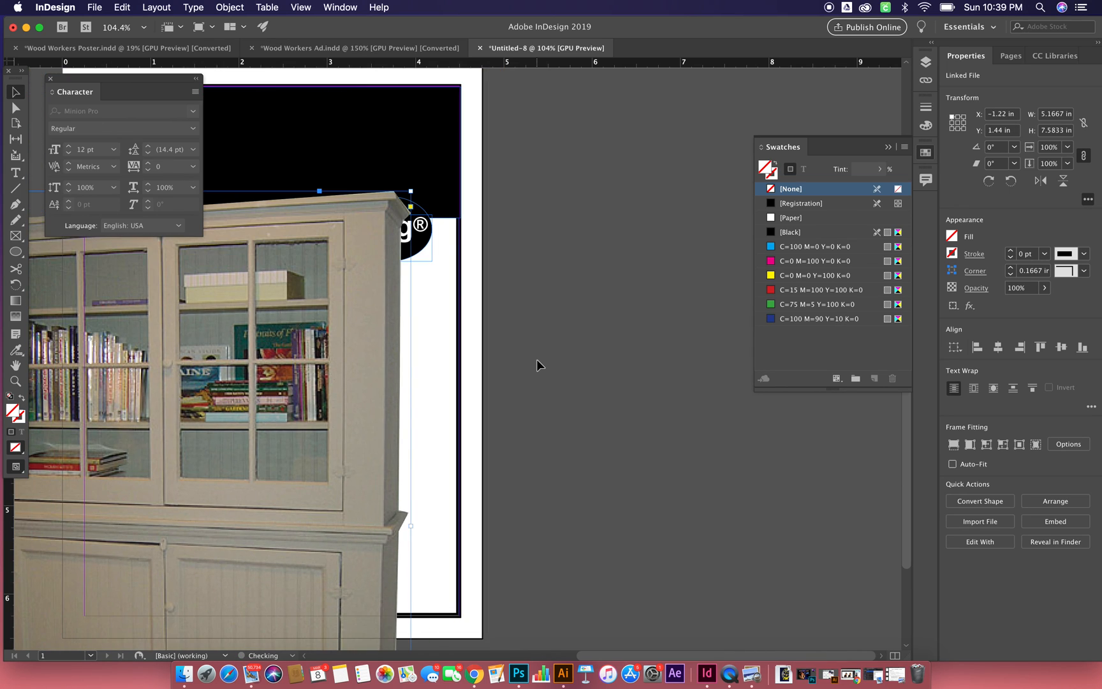
key(super+z)
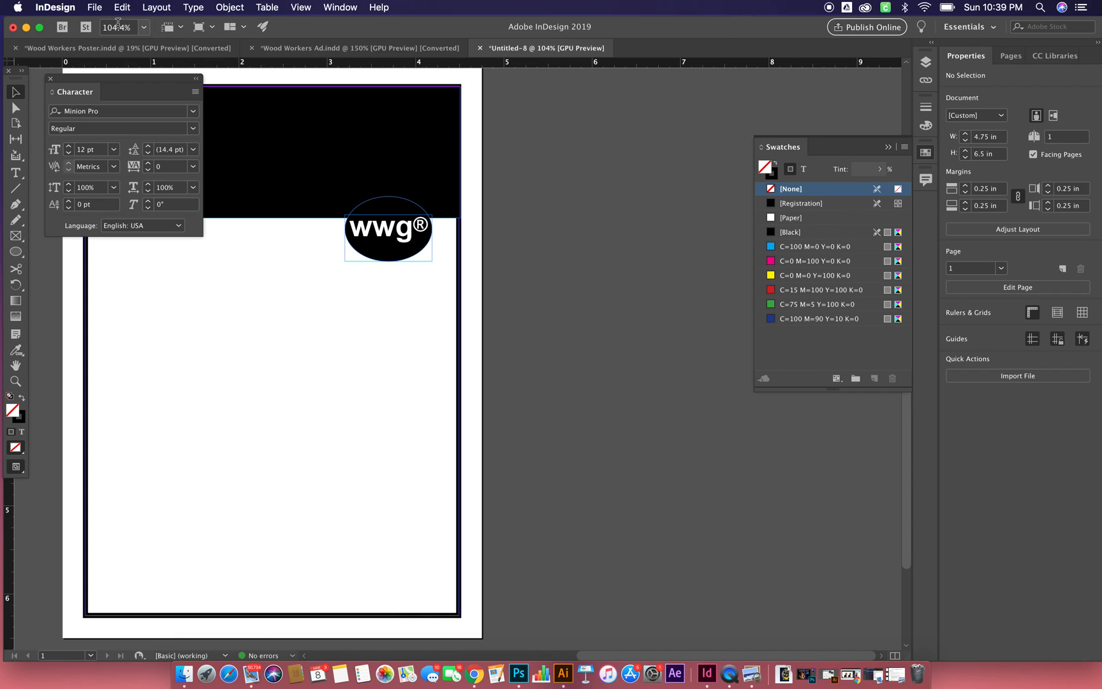
- Try placing primativecab.tif on the pasteboard and moving it over the page, and undo back to the loaded image
click(96, 7)
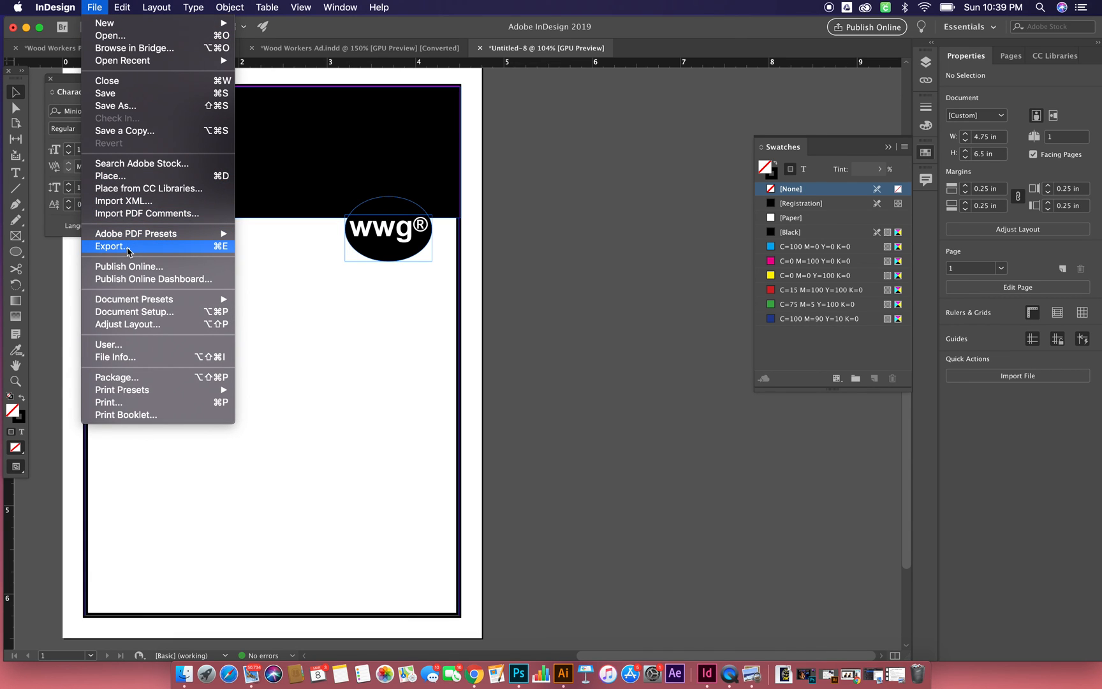
click(146, 176)
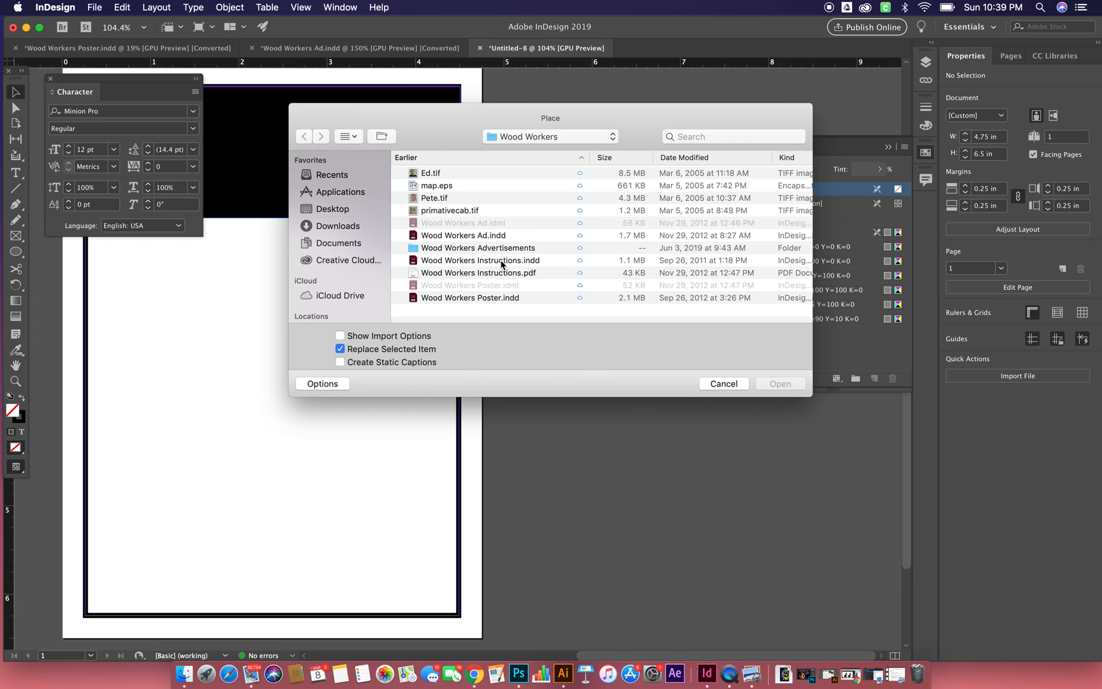
click(450, 212)
click(778, 383)
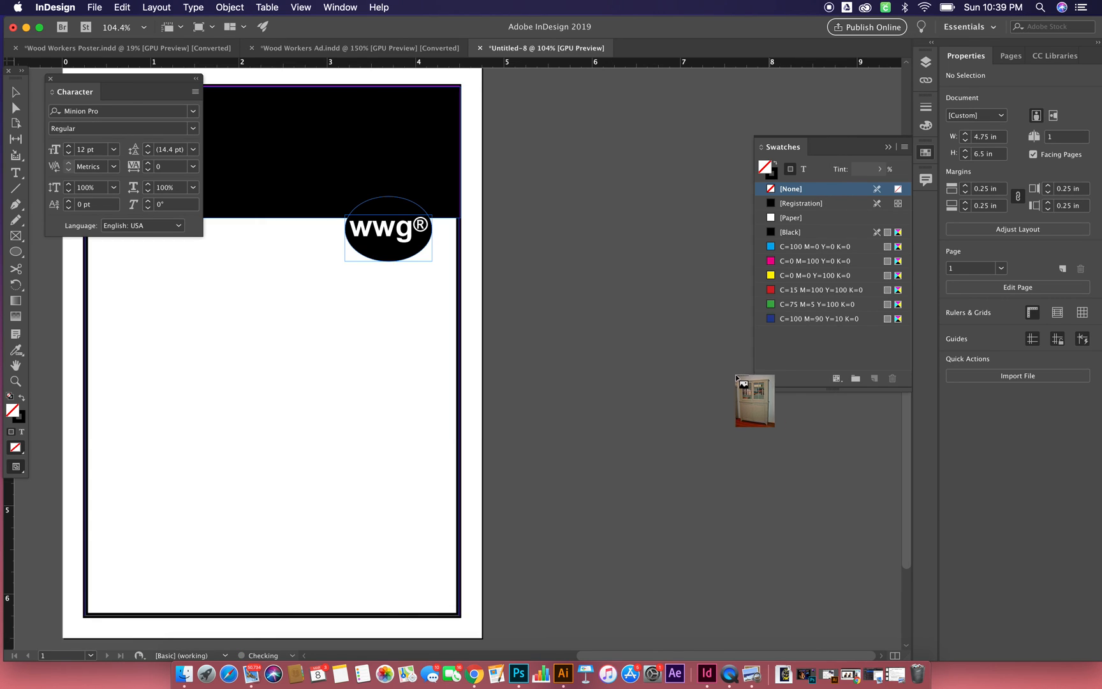
click(592, 314)
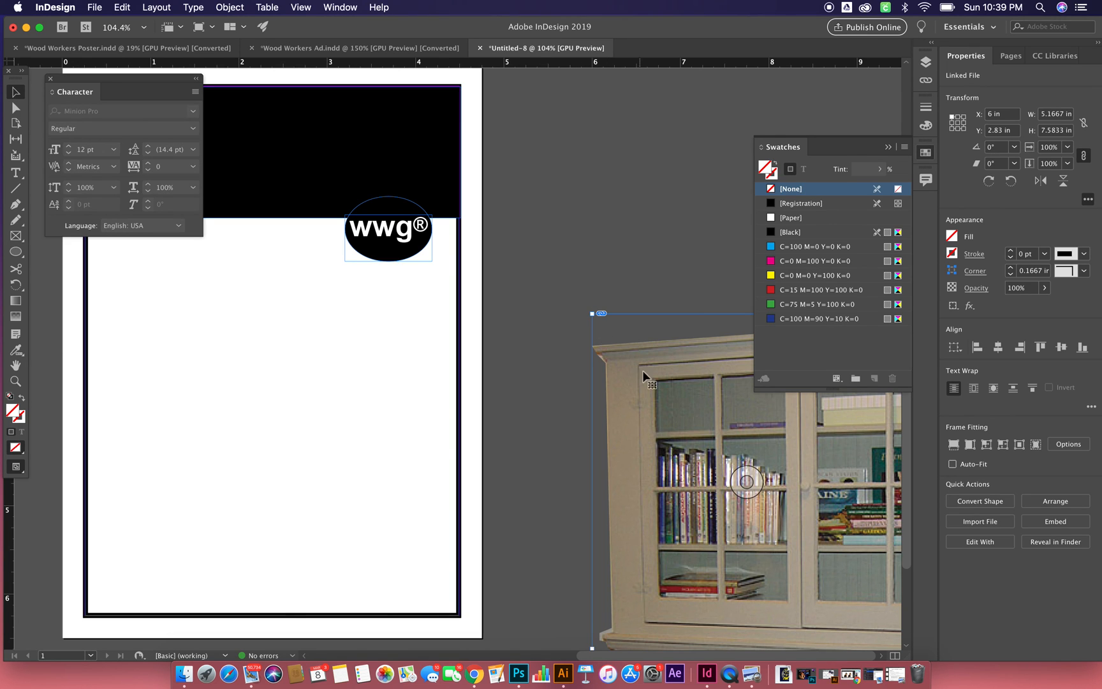
drag(388, 316, 133, 276)
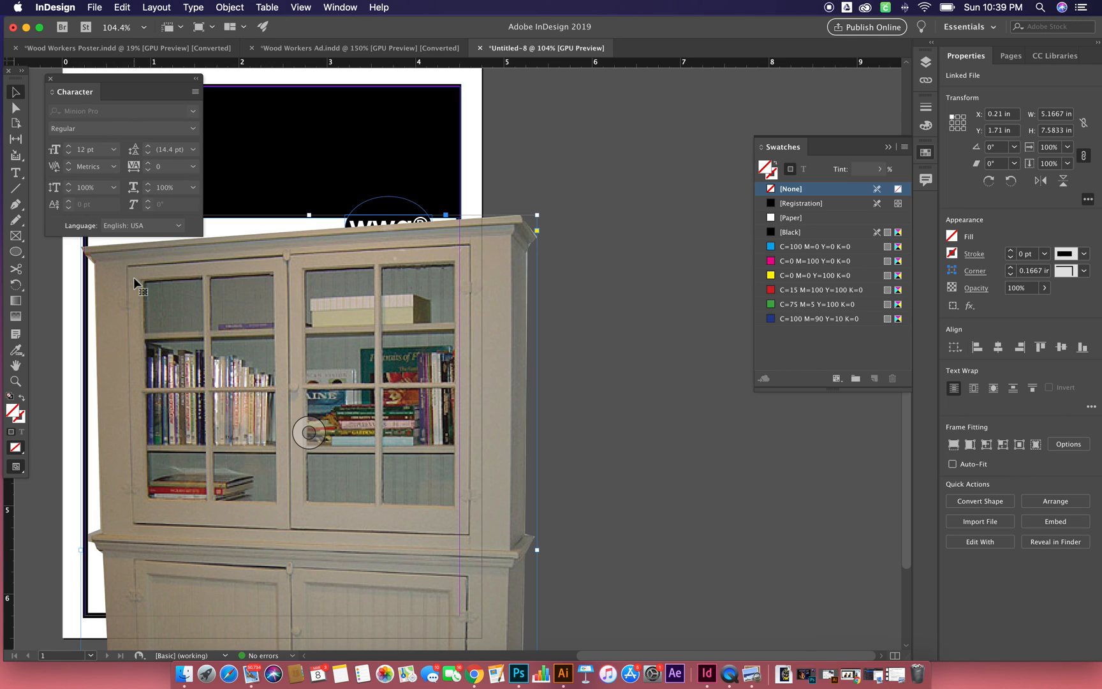
key(super+z)
key(super+z)
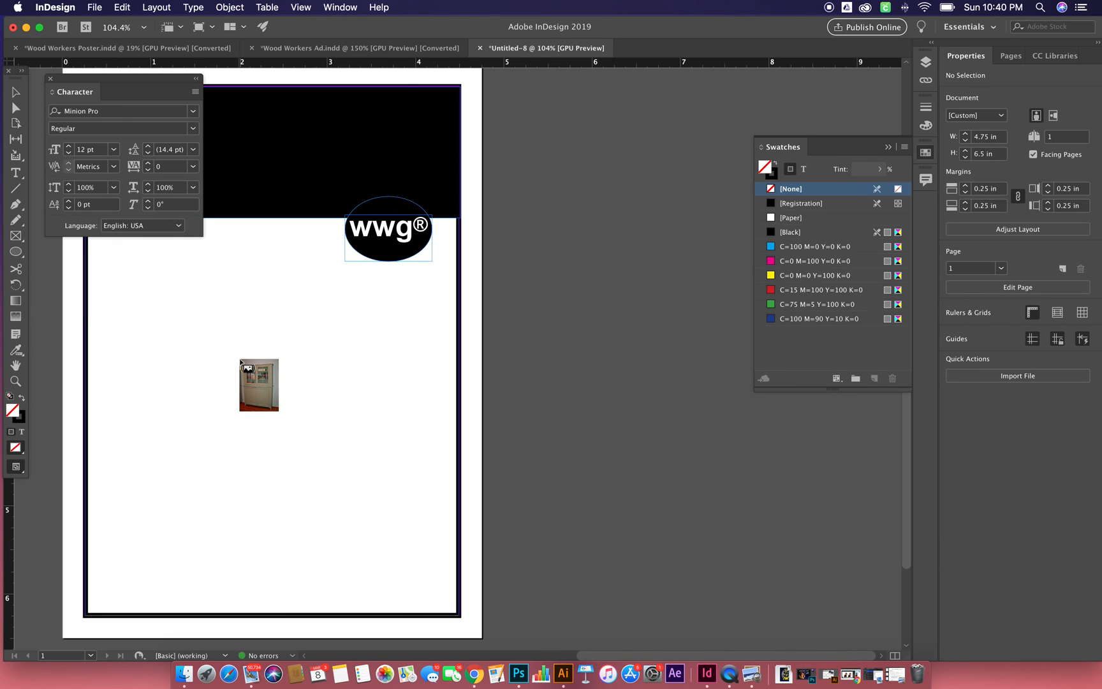
- Place the loaded cabinet image over the page and move it partly off the page's left side, aligned with the border's top
scroll(240, 360, left, 5)
scroll(240, 360, left, 3)
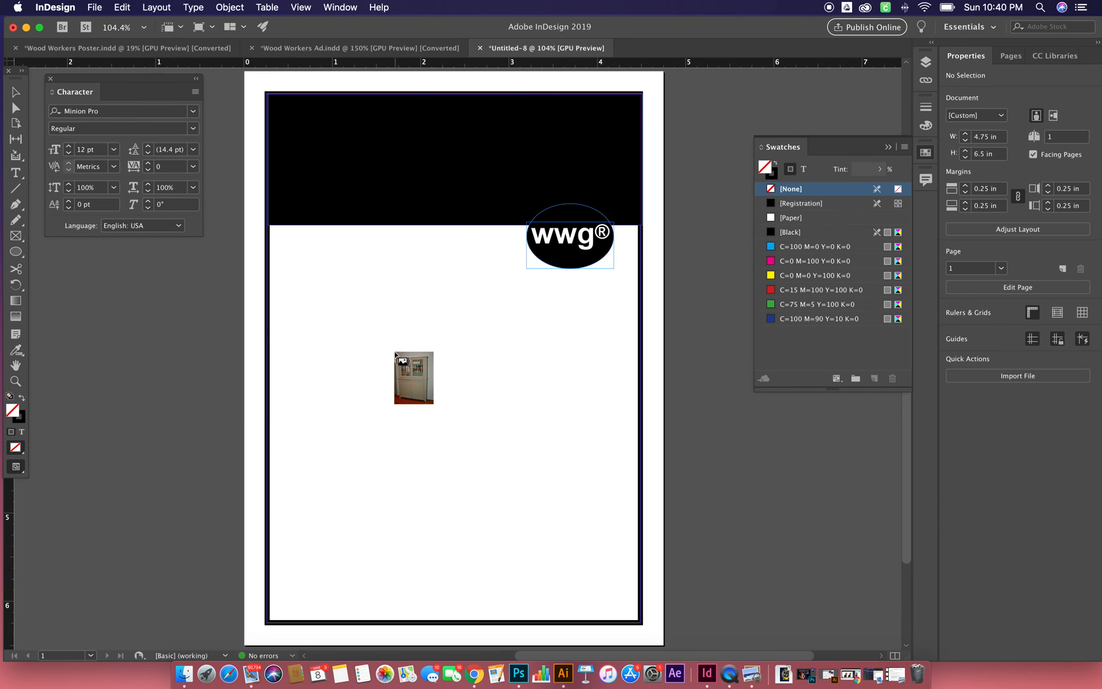
click(229, 217)
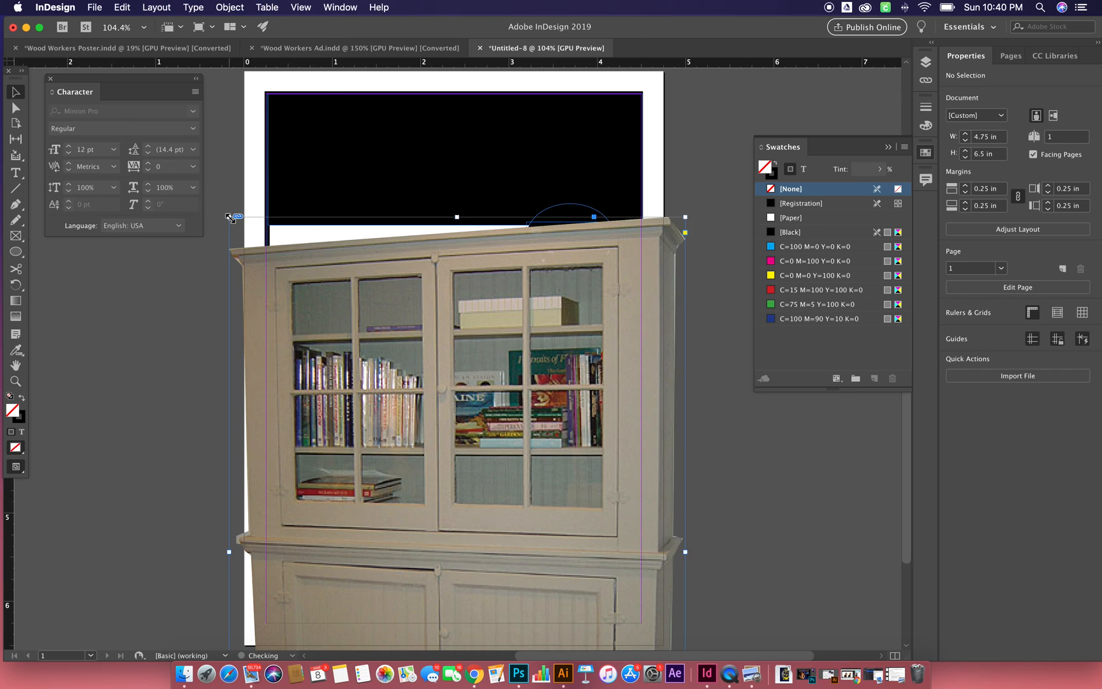
drag(331, 304, 259, 184)
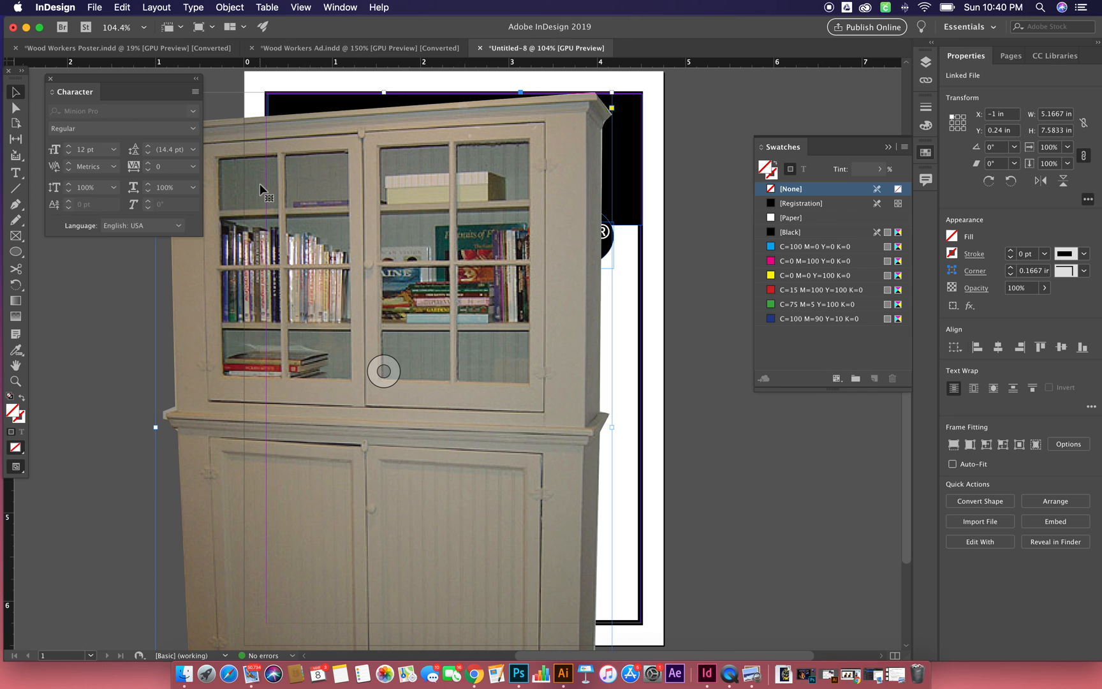
drag(407, 249, 191, 248)
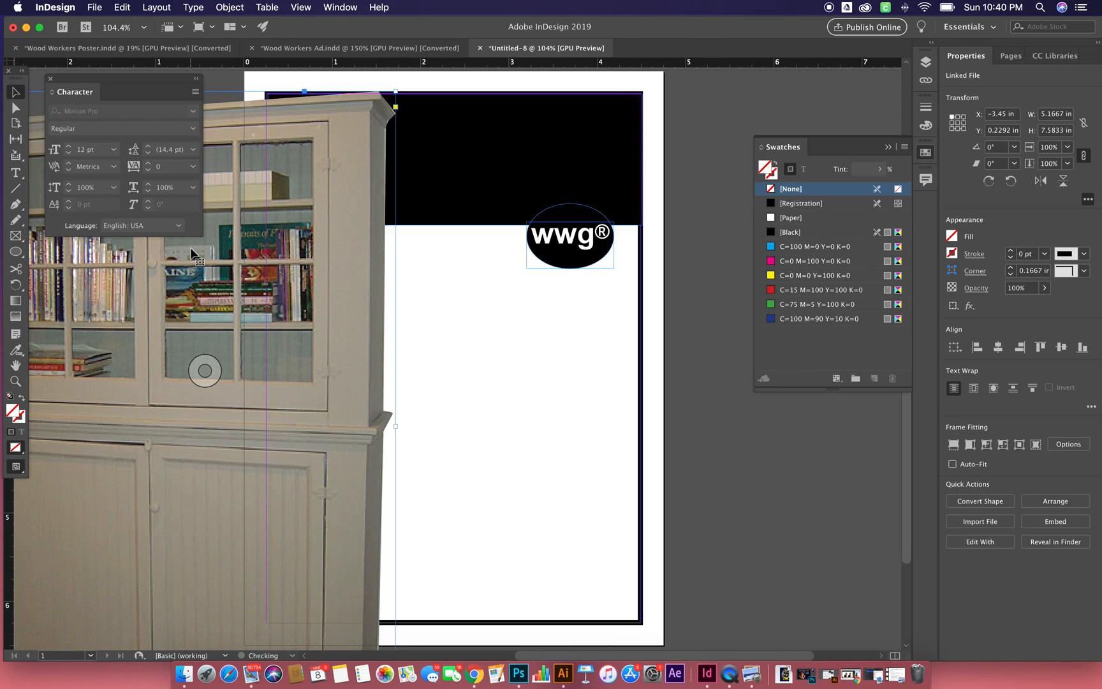
- Try cropping the cabinet image frame to about 3.04 × 4.31 in below the header, and delete the image
drag(396, 92, 207, 392)
drag(175, 464, 505, 332)
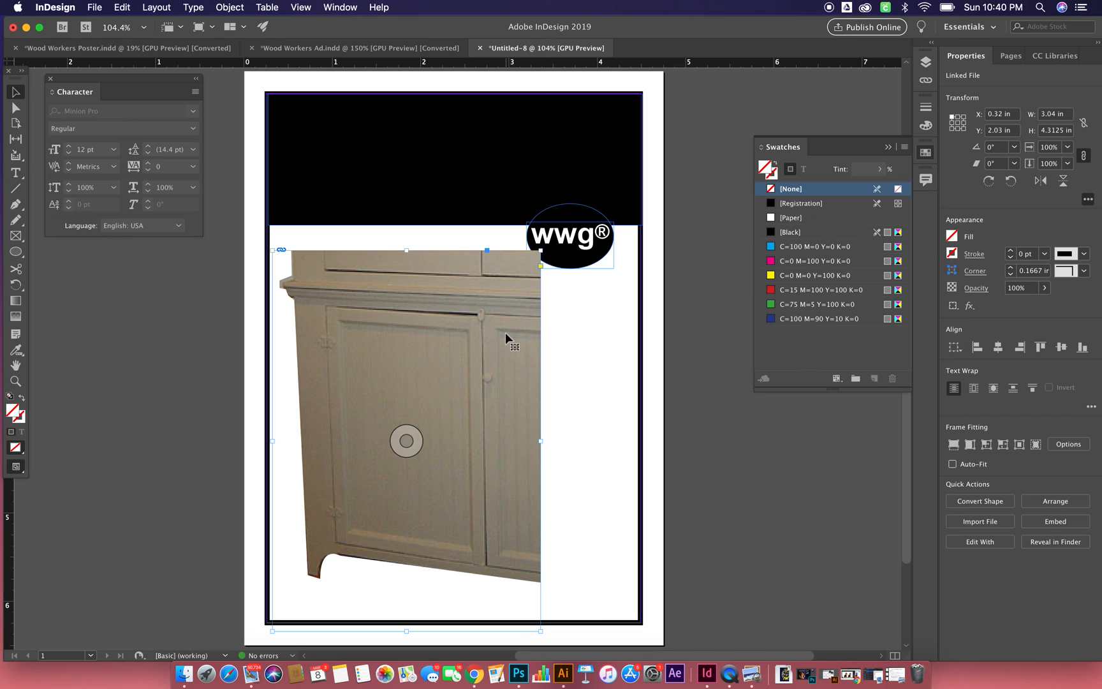
key(Delete)
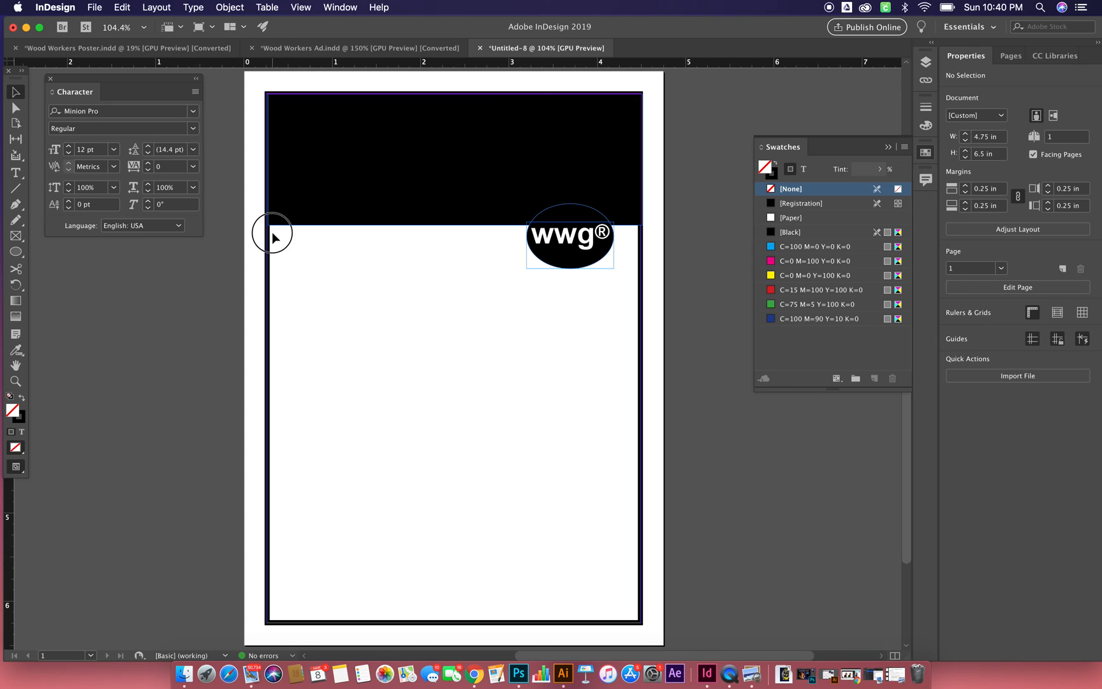
- Place primativecab.tif inside the selected border frame, replacing the selected item
click(95, 8)
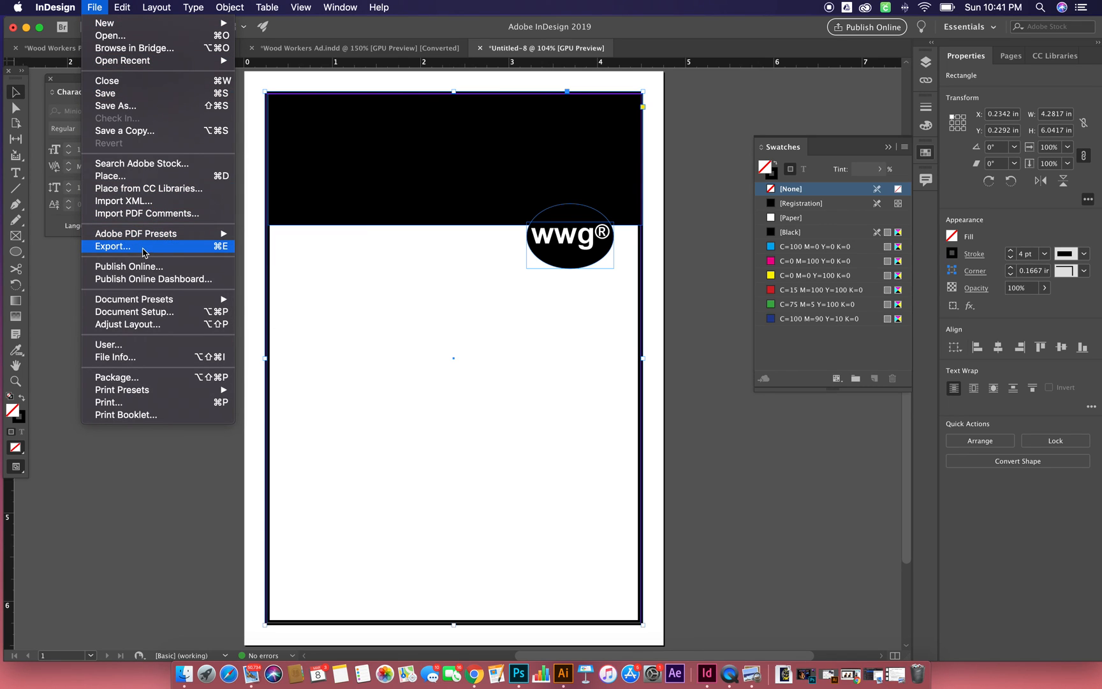
mouse_move(138, 306)
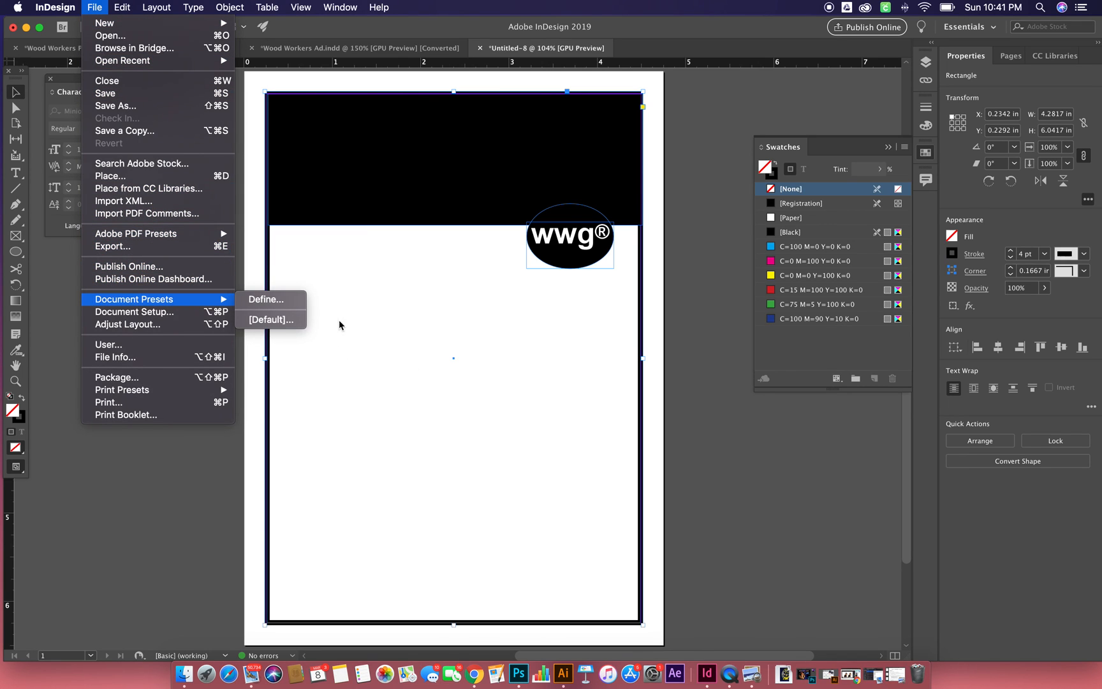
click(177, 180)
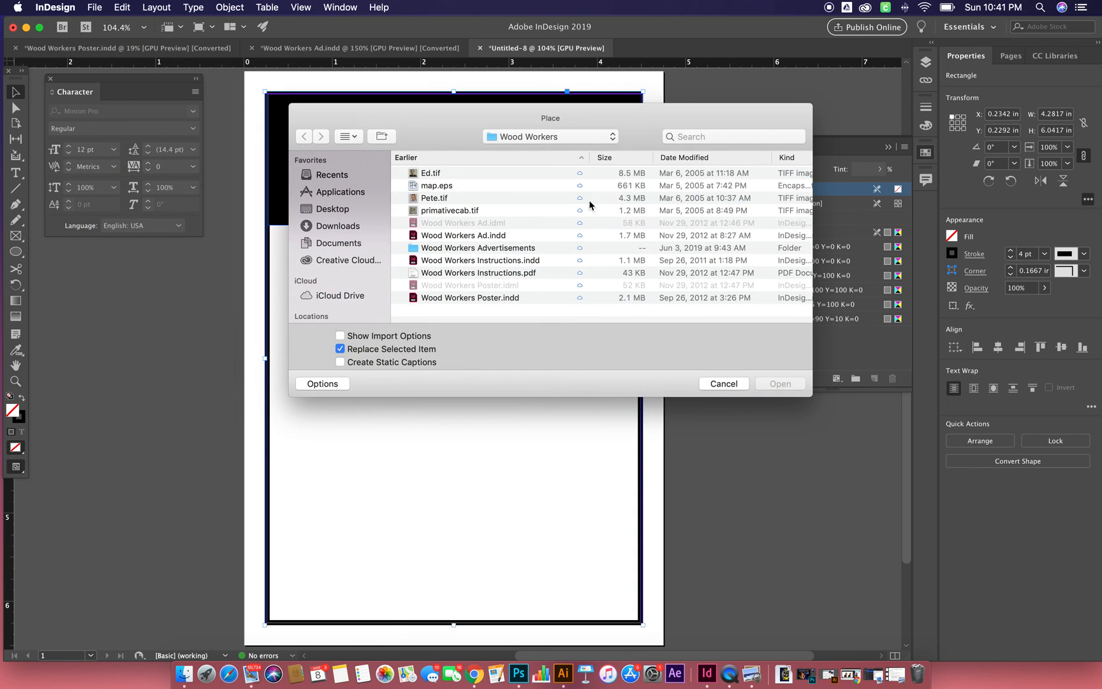
click(445, 212)
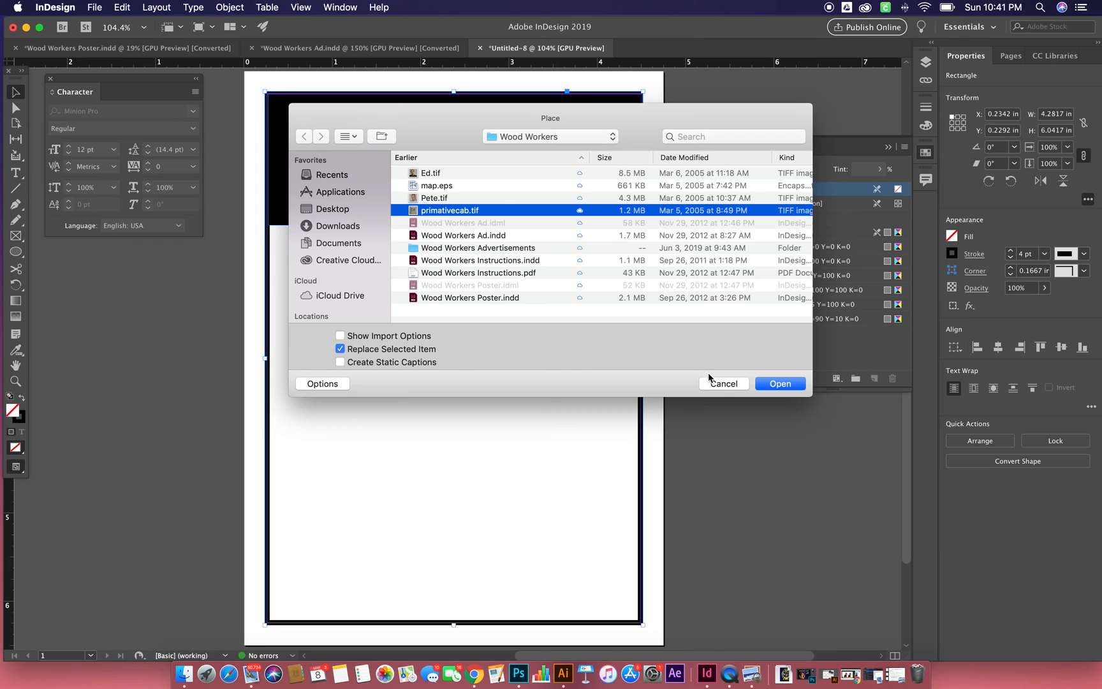
click(780, 383)
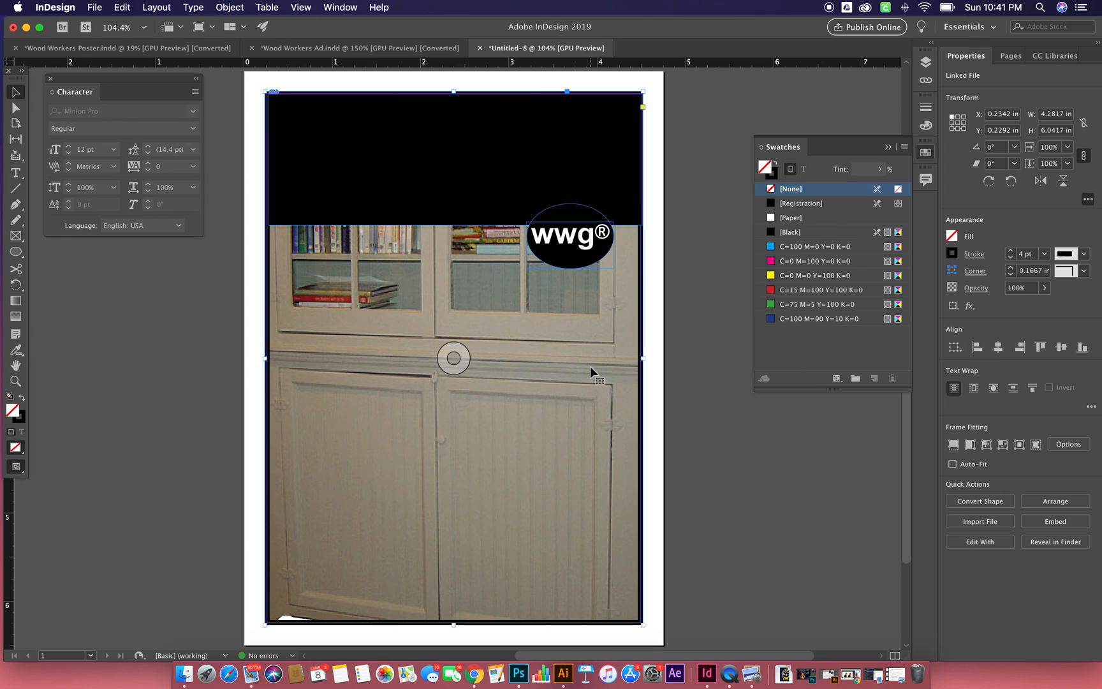
- Try moving the image-filled border frame, and undo the move and the placement back to the loaded image
drag(590, 366, 497, 379)
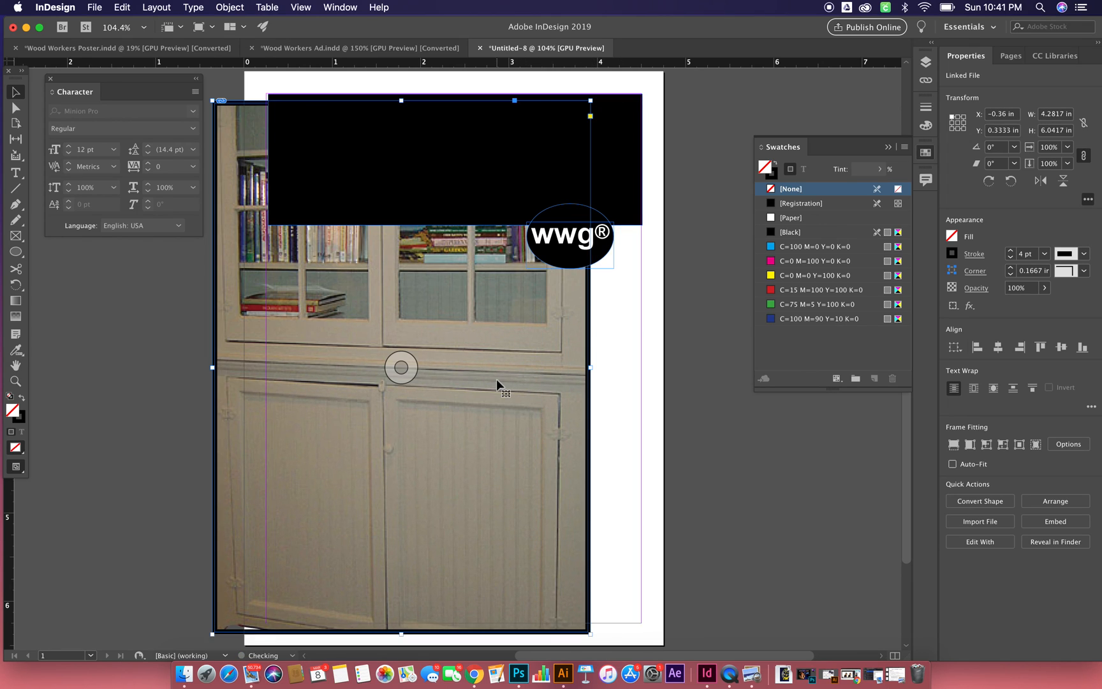
key(cmd+z)
key(cmd+z)
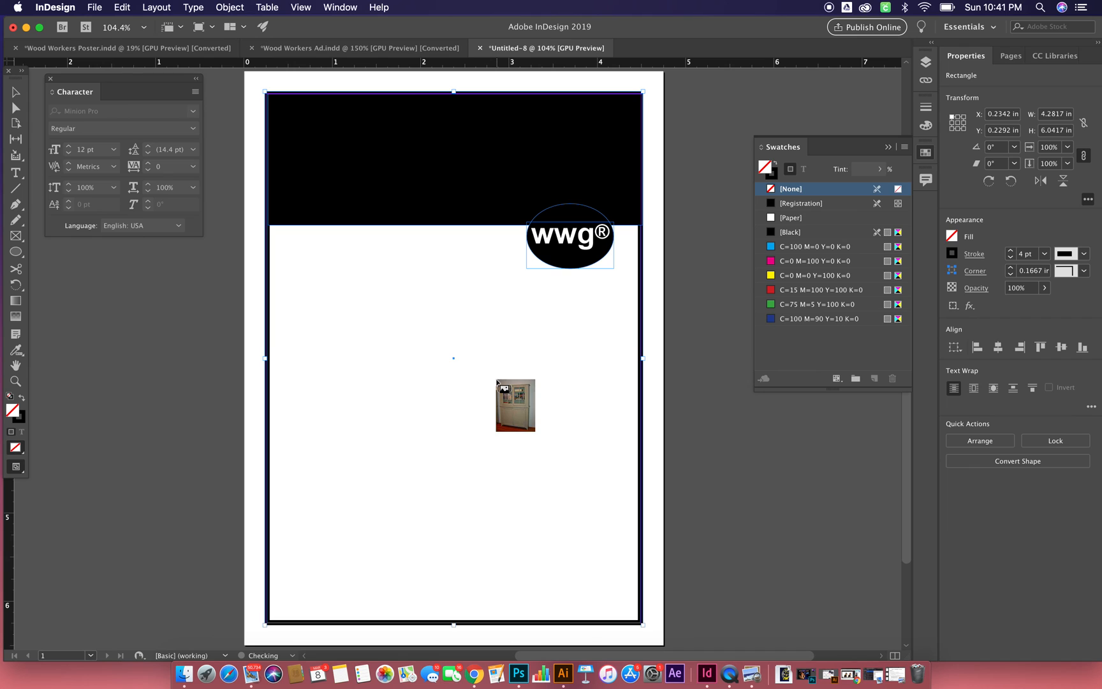
- Place the loaded cabinet image at full size and move it over the page to about X -0.26 in, Y 0.3 in
click(207, 438)
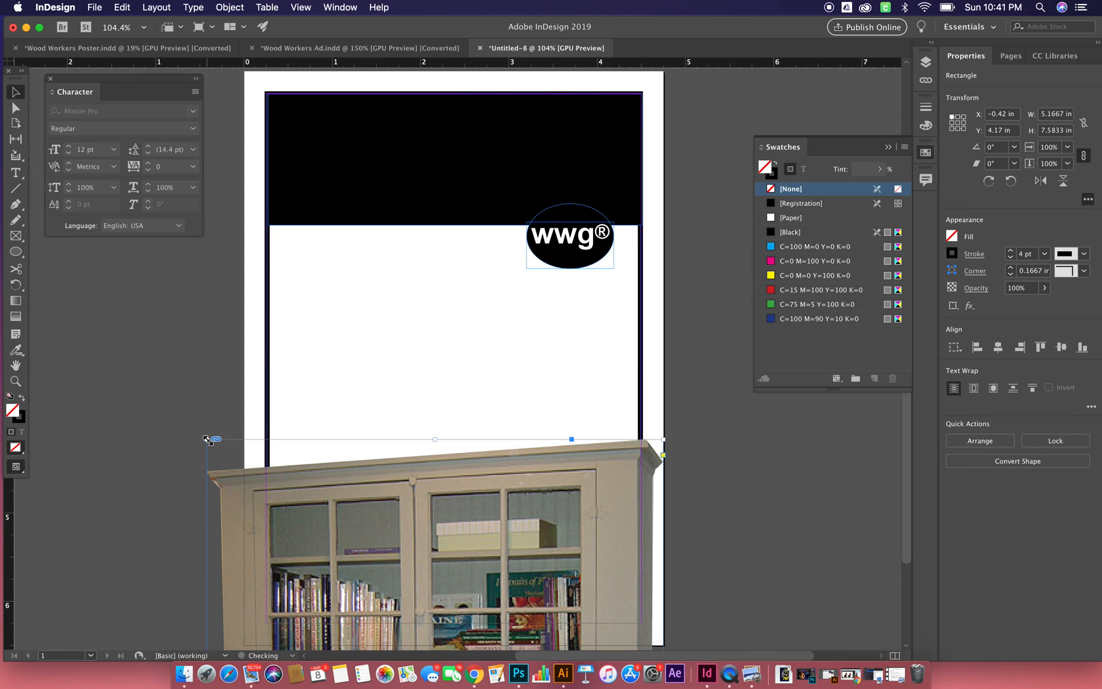
drag(322, 485, 353, 223)
drag(373, 279, 373, 190)
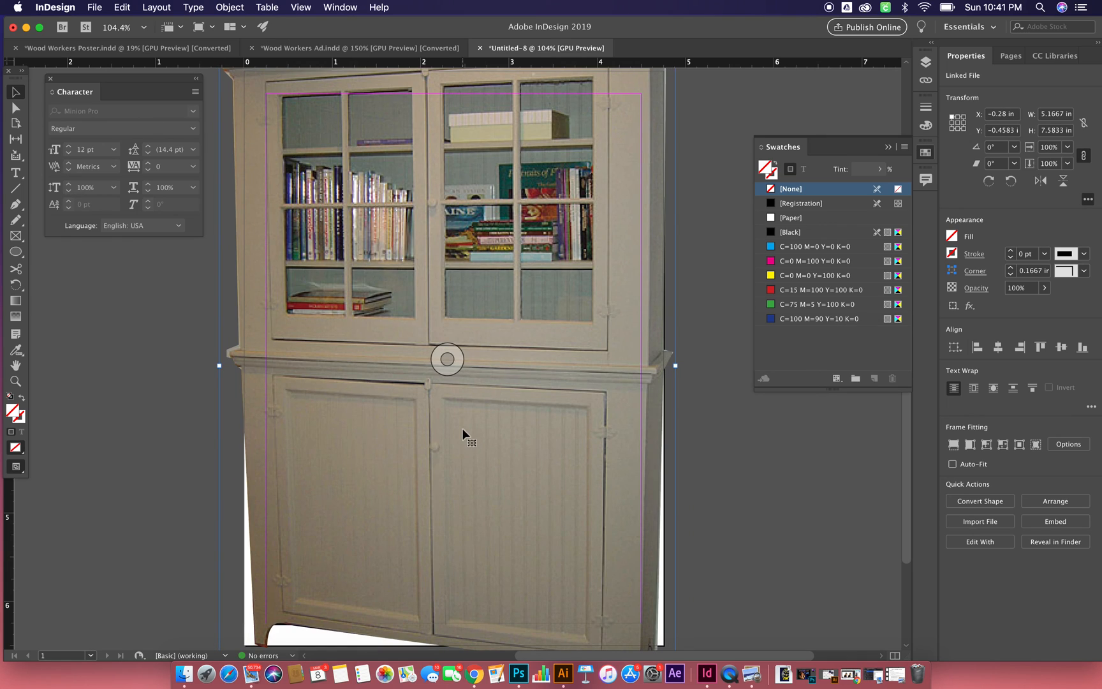
drag(463, 434, 431, 429)
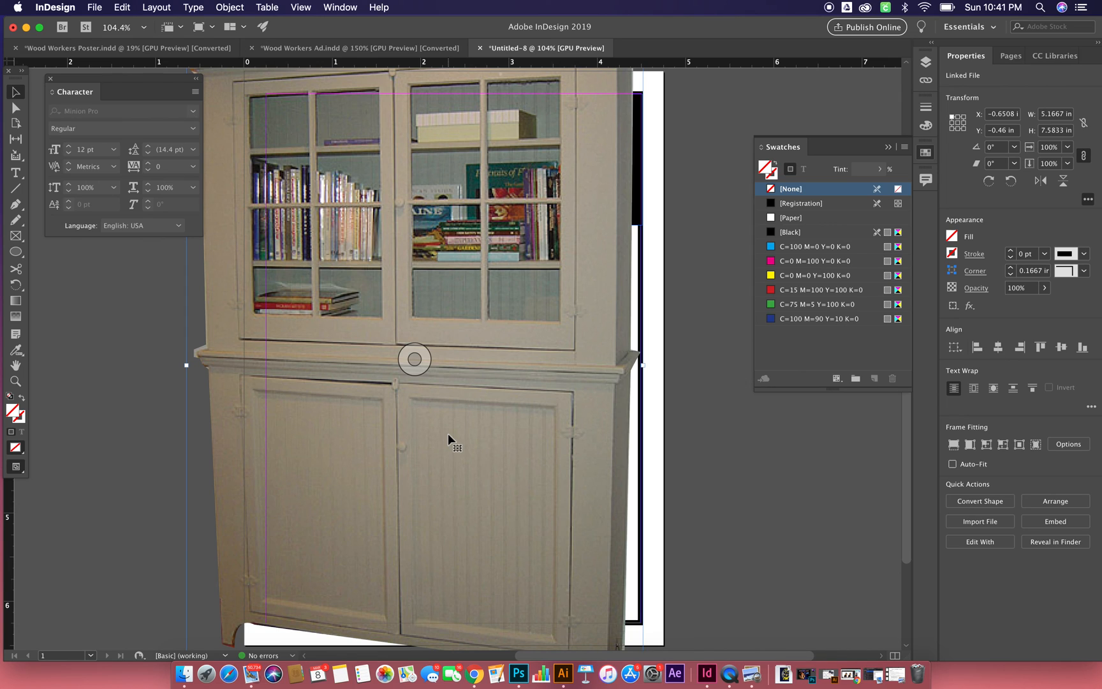
drag(496, 301, 531, 370)
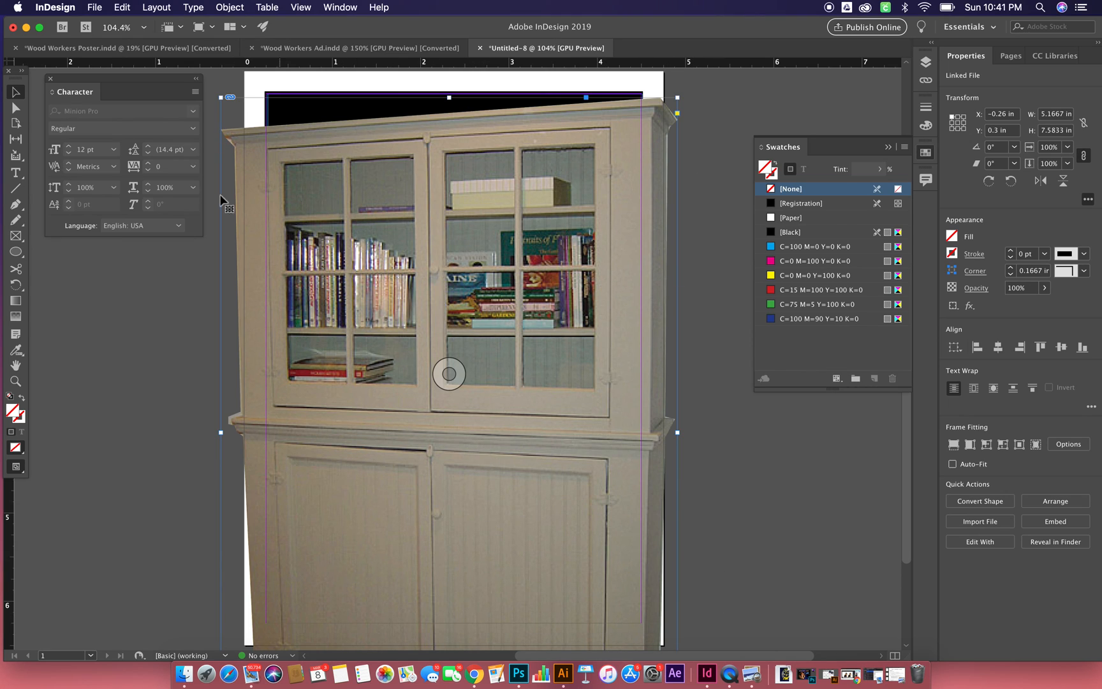
- Draw a closed freeform Pen tool shape about 1.2 × 1.7 in on the pasteboard beside the page, and select the whole path
scroll(155, 273, left, 5)
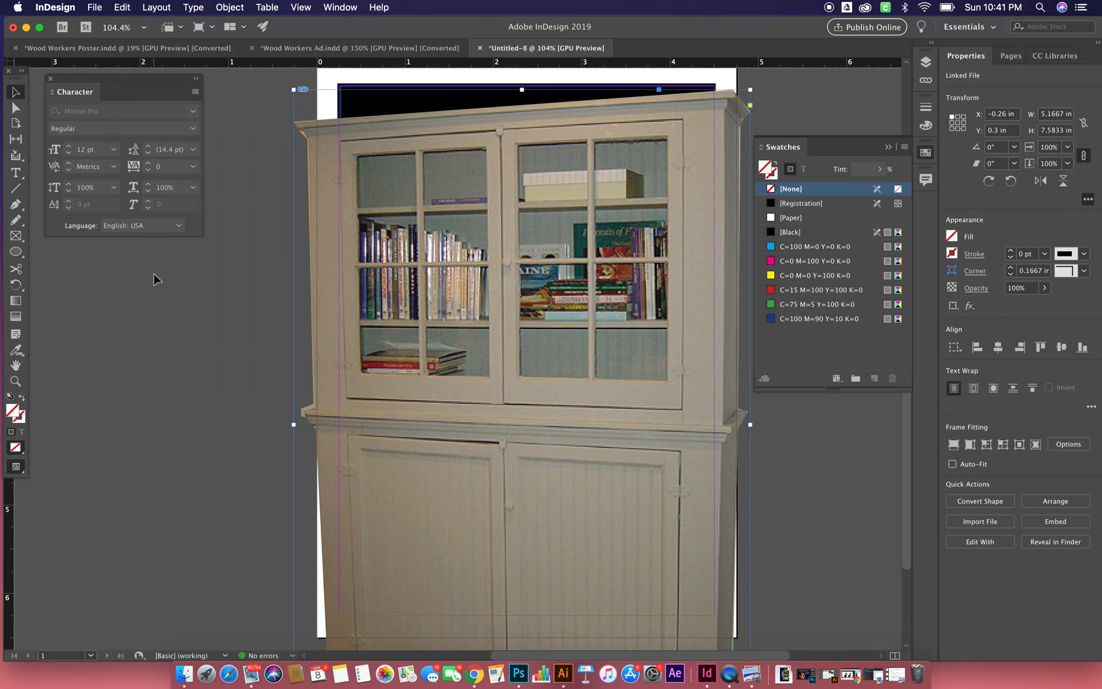
key(p)
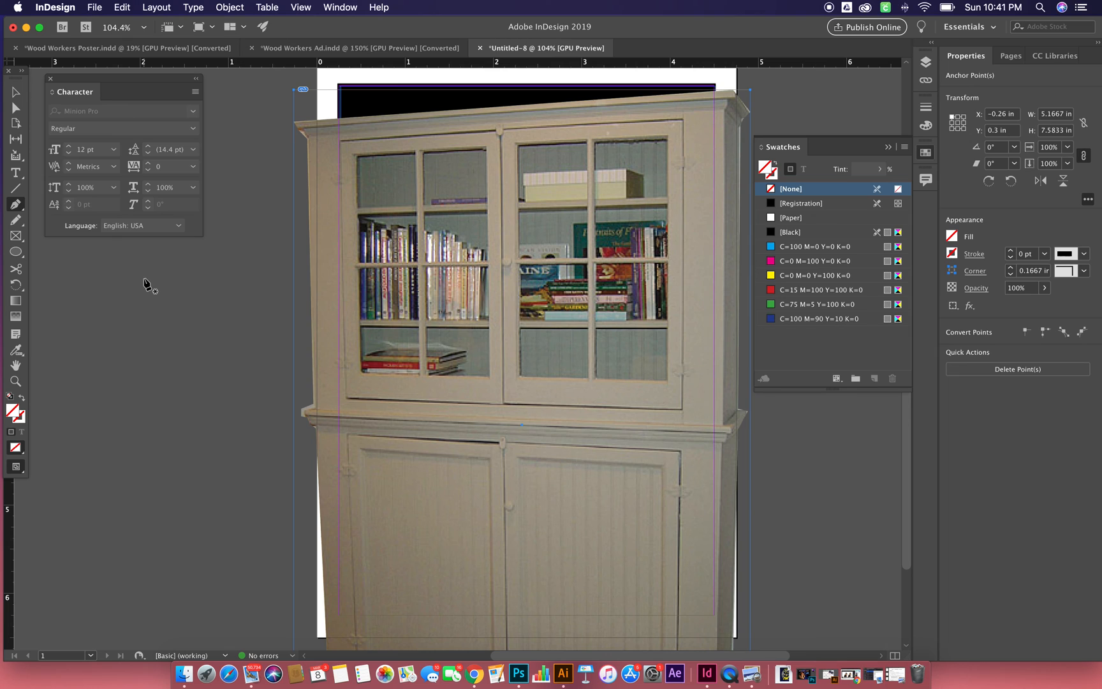
click(144, 278)
drag(115, 316, 140, 363)
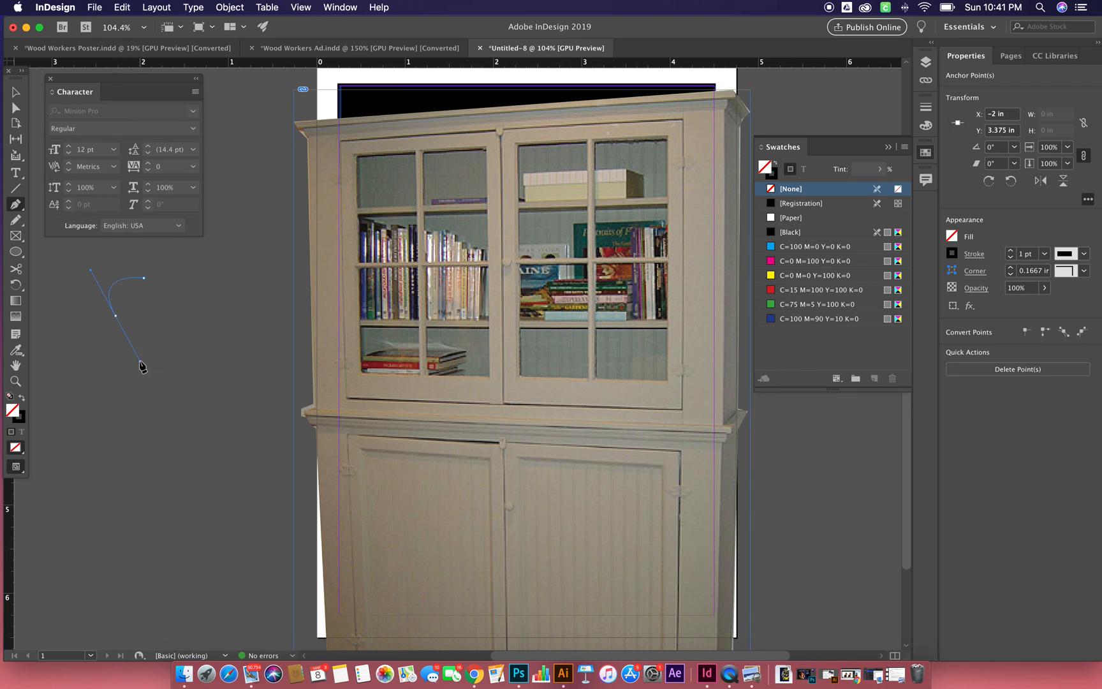
click(115, 315)
click(91, 395)
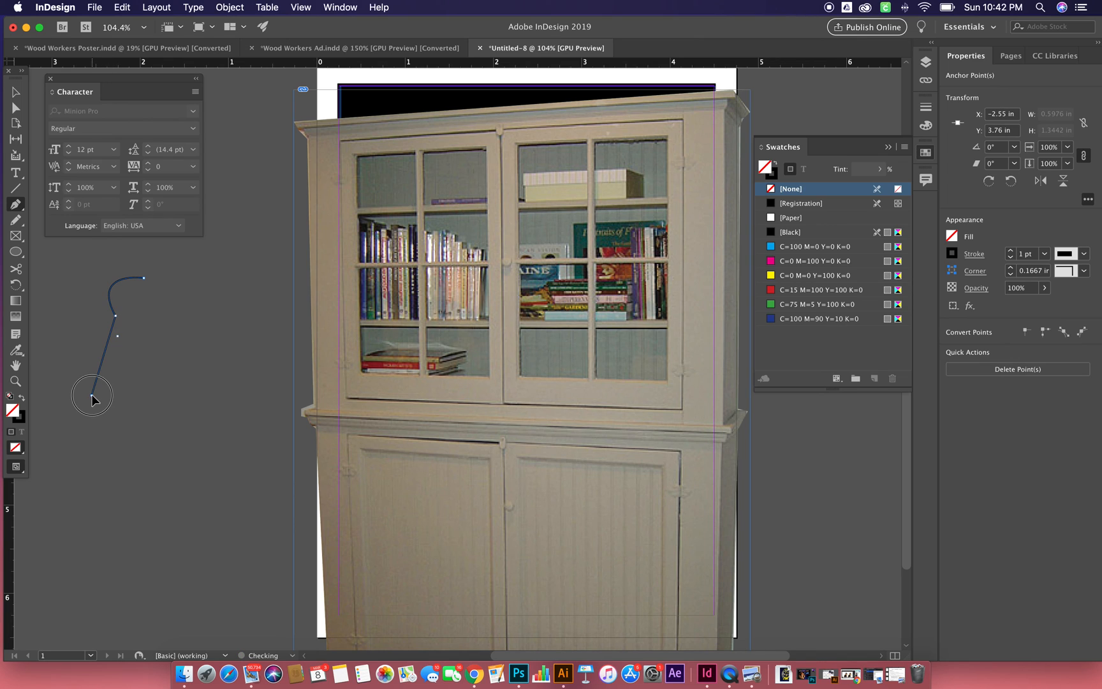
click(117, 410)
drag(163, 387, 152, 341)
click(188, 350)
drag(195, 312, 141, 258)
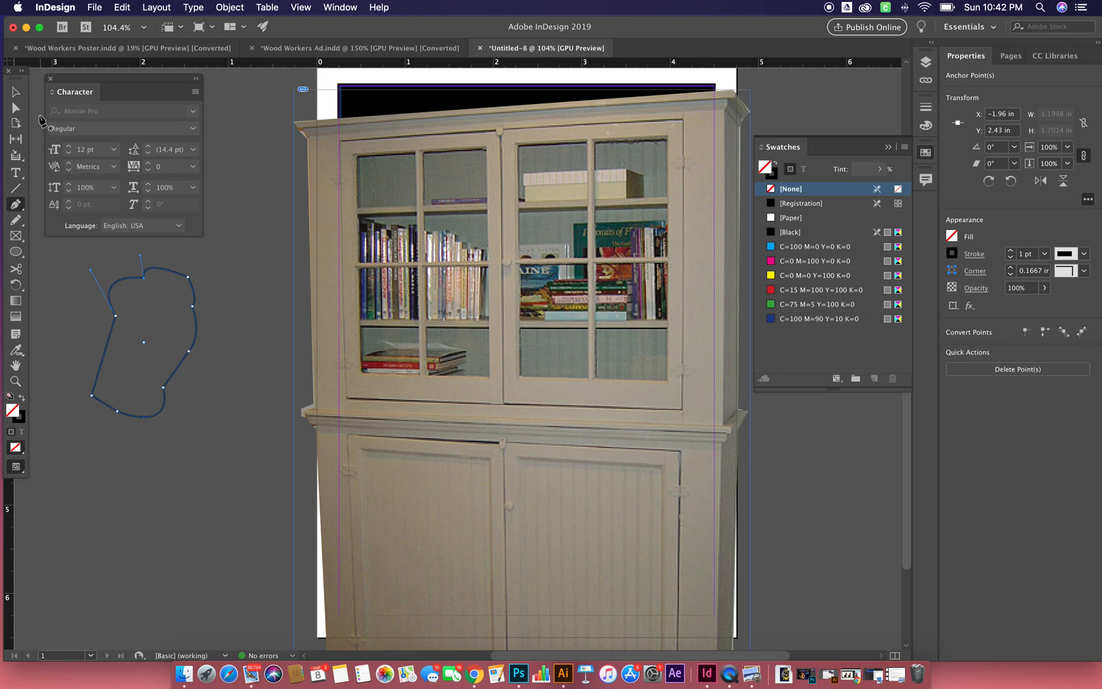
click(16, 92)
click(232, 310)
click(209, 345)
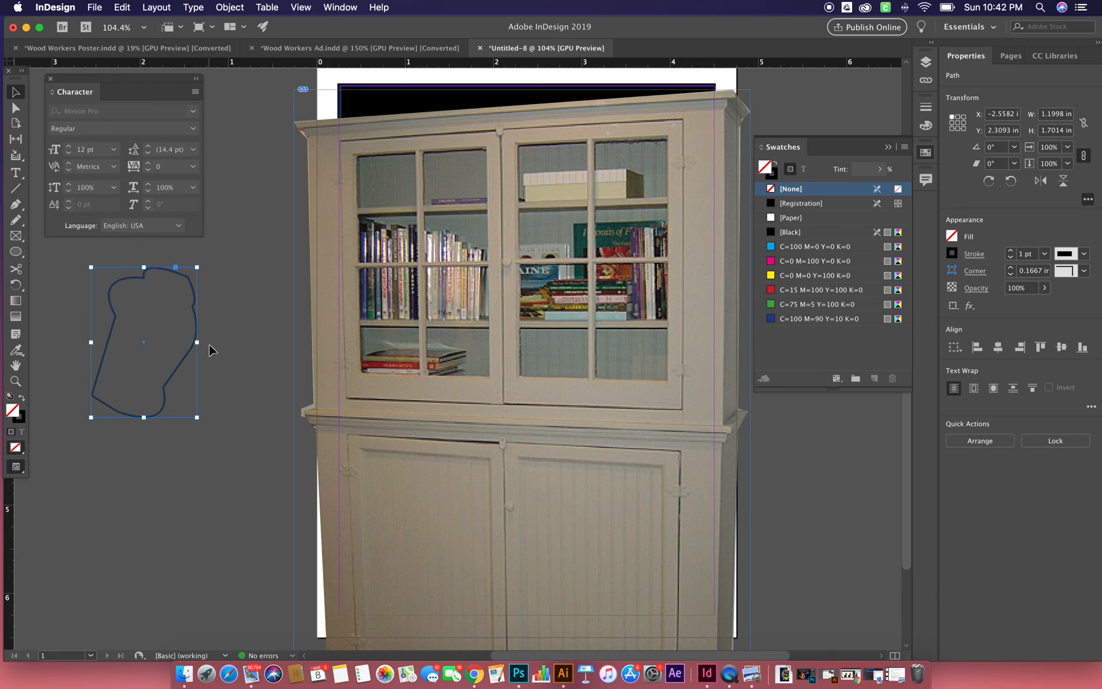
- Delete the cabinet image, undo the deletion, and move the image to about X -0.77 in, Y -0.58 in
click(412, 330)
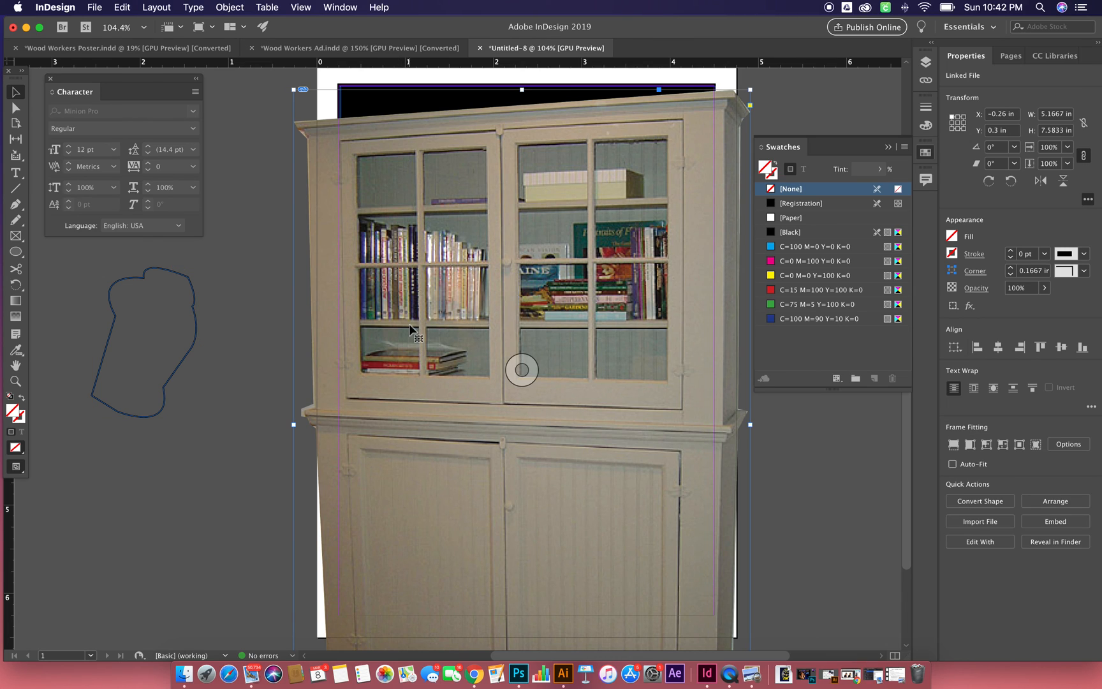
key(Delete)
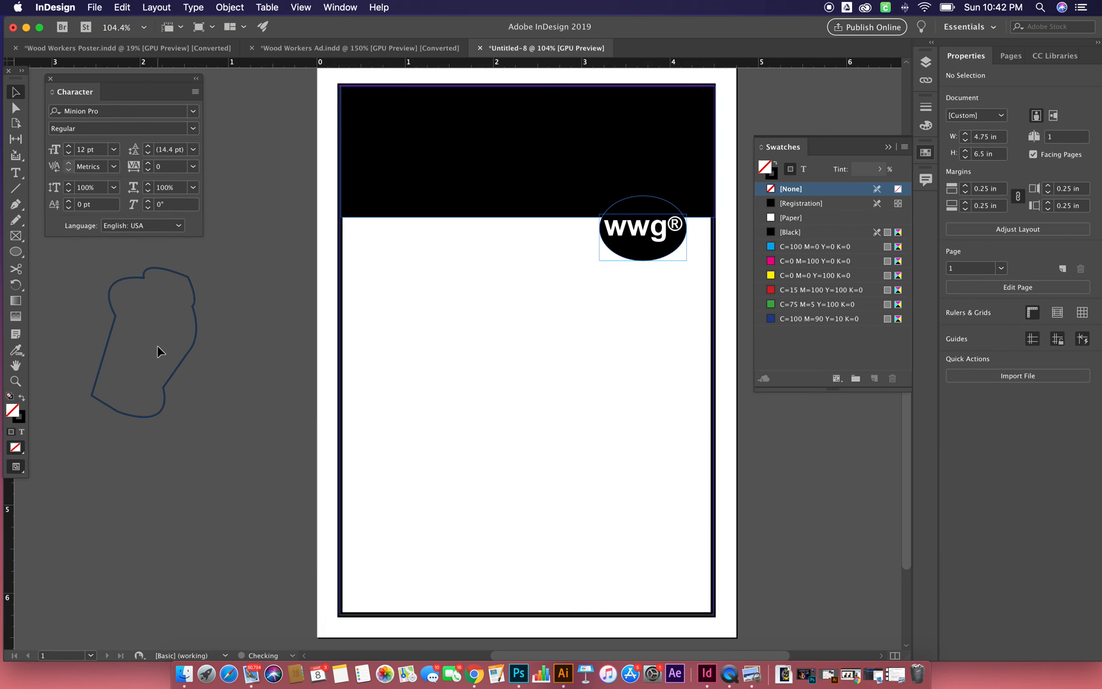
click(185, 362)
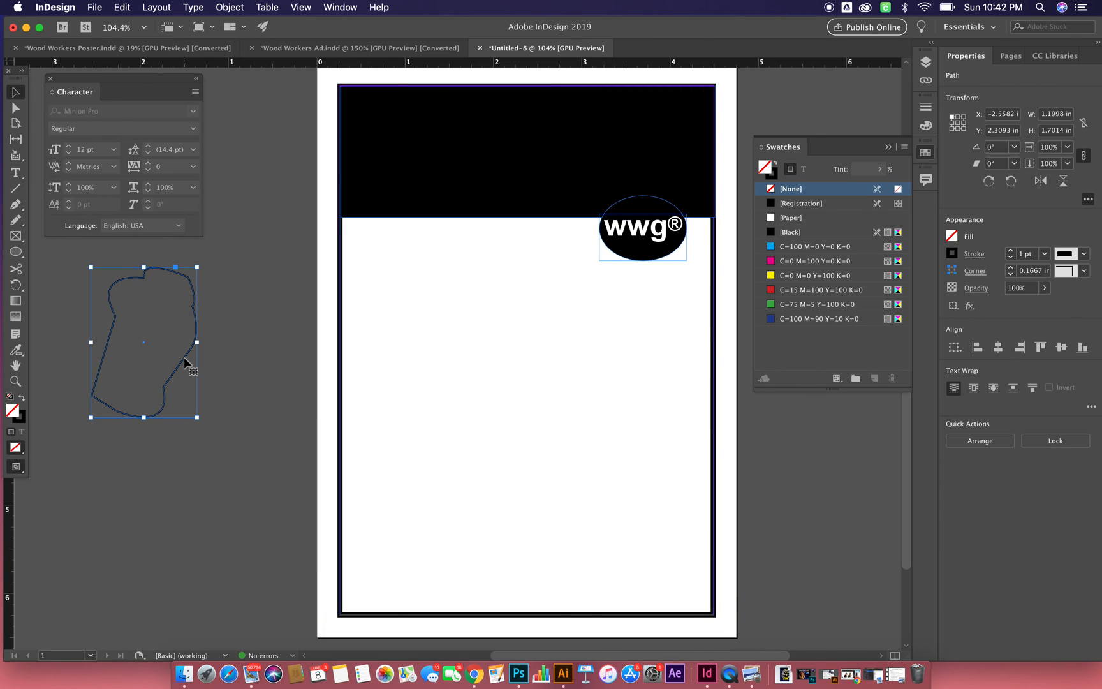
key(super+z)
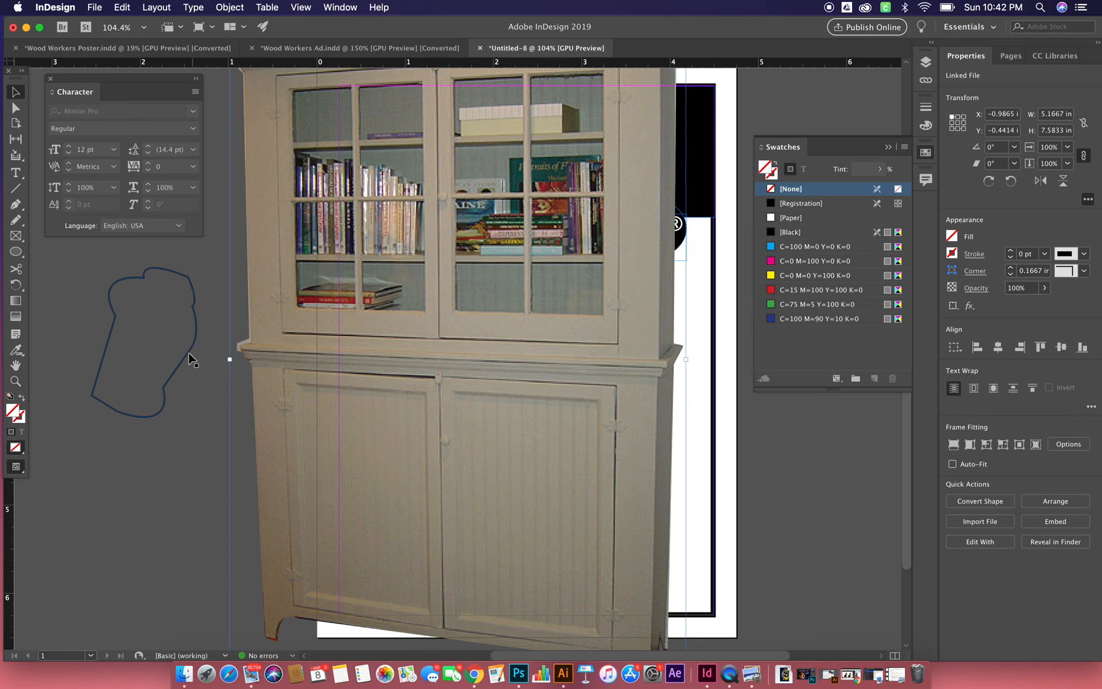
drag(306, 381, 331, 367)
click(184, 406)
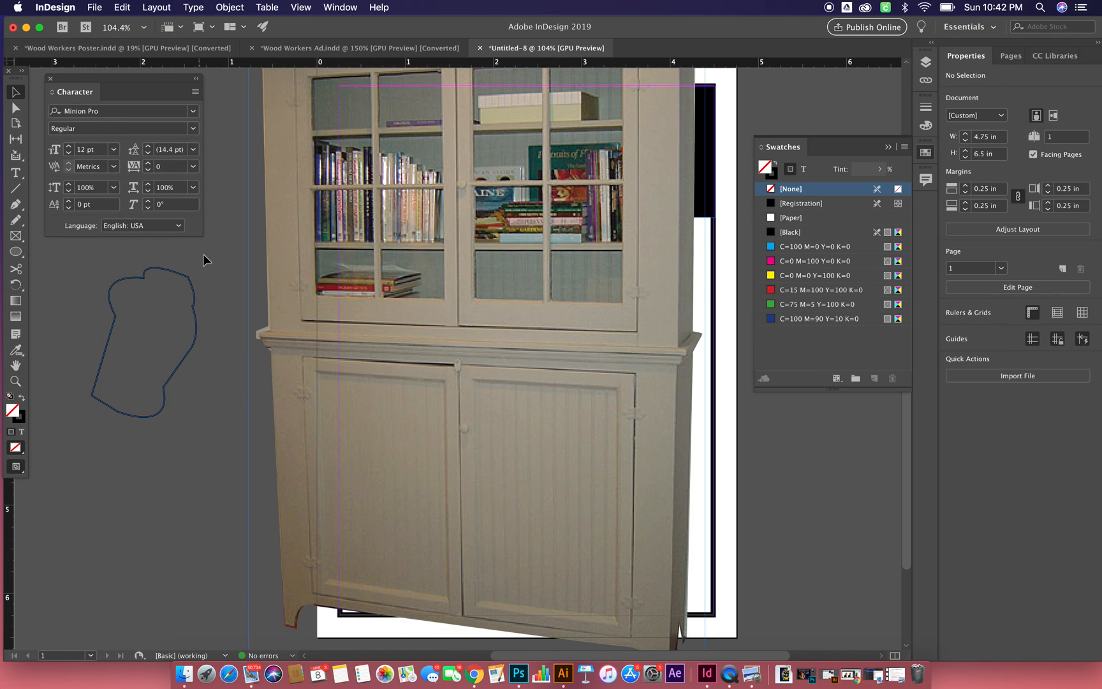
- Place primativecab.tif inside the freeform shape on the pasteboard
click(187, 281)
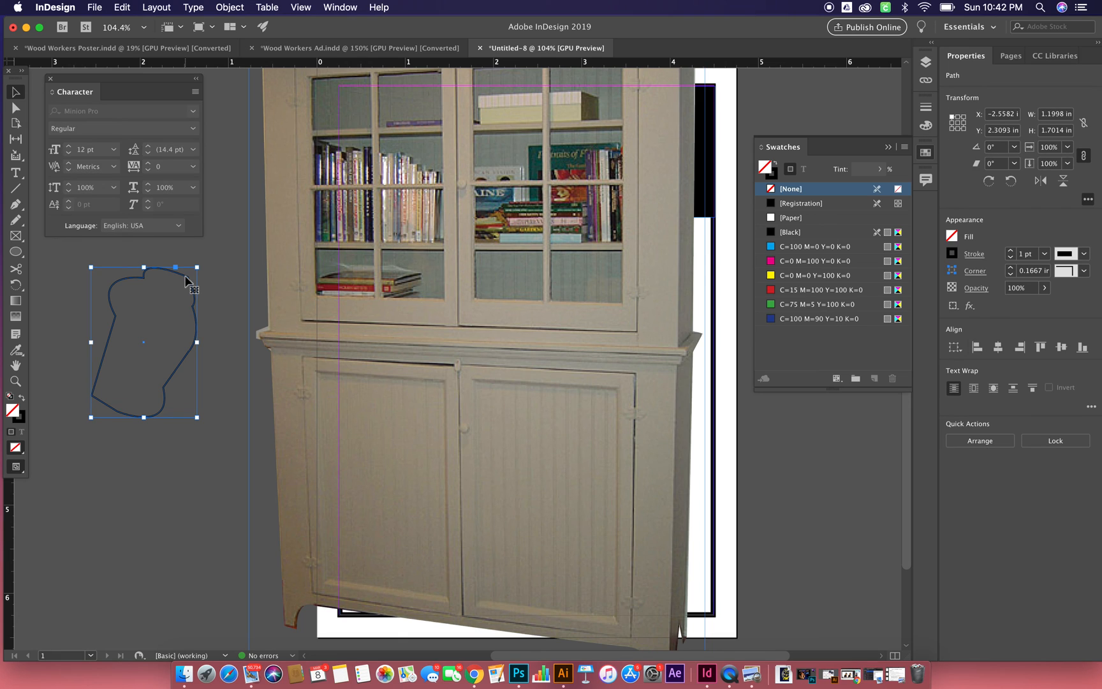
click(89, 8)
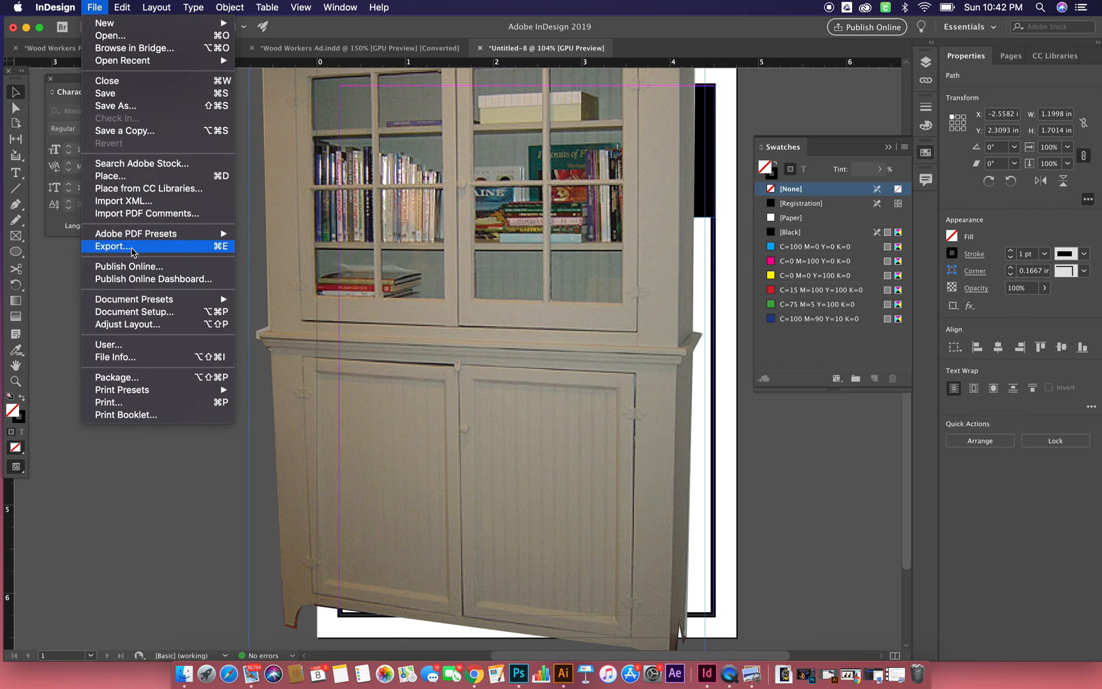
click(110, 177)
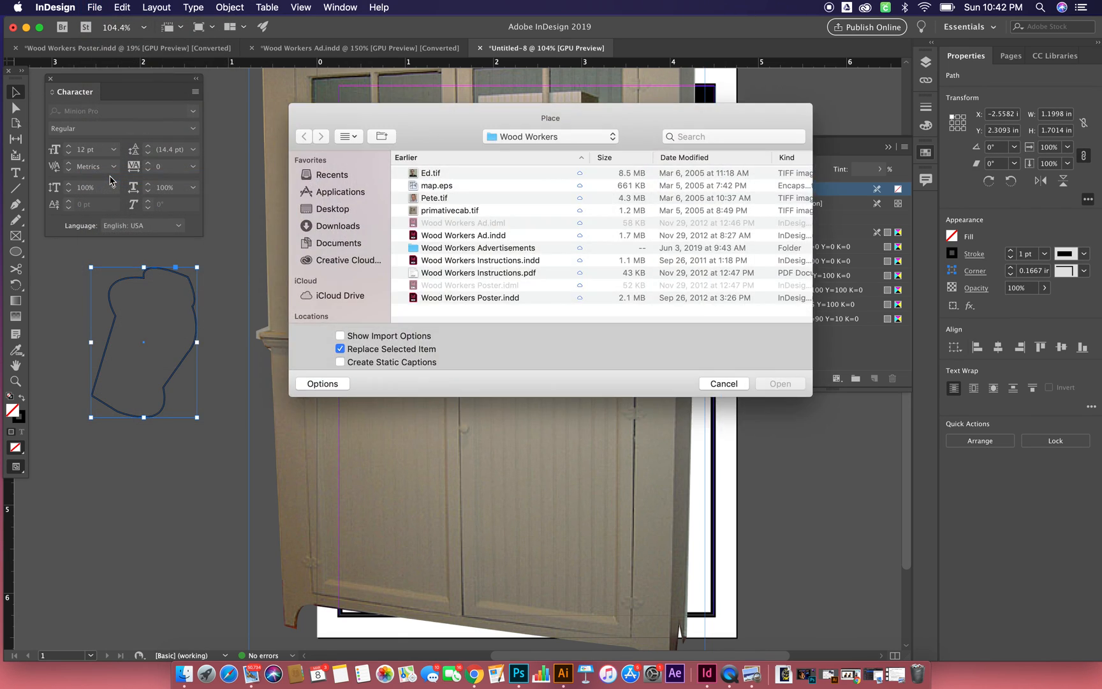
click(445, 212)
click(783, 387)
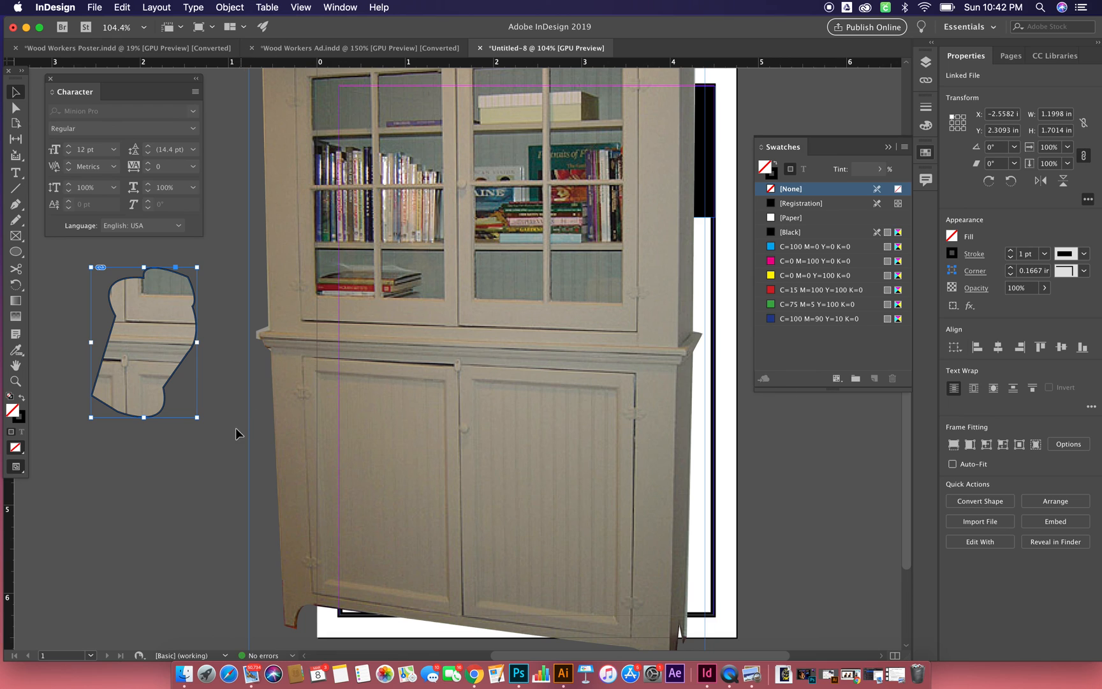
- Try moving the image-filled freeform shape and shifting the cabinet image inside it, and delete the shape
drag(169, 340, 192, 368)
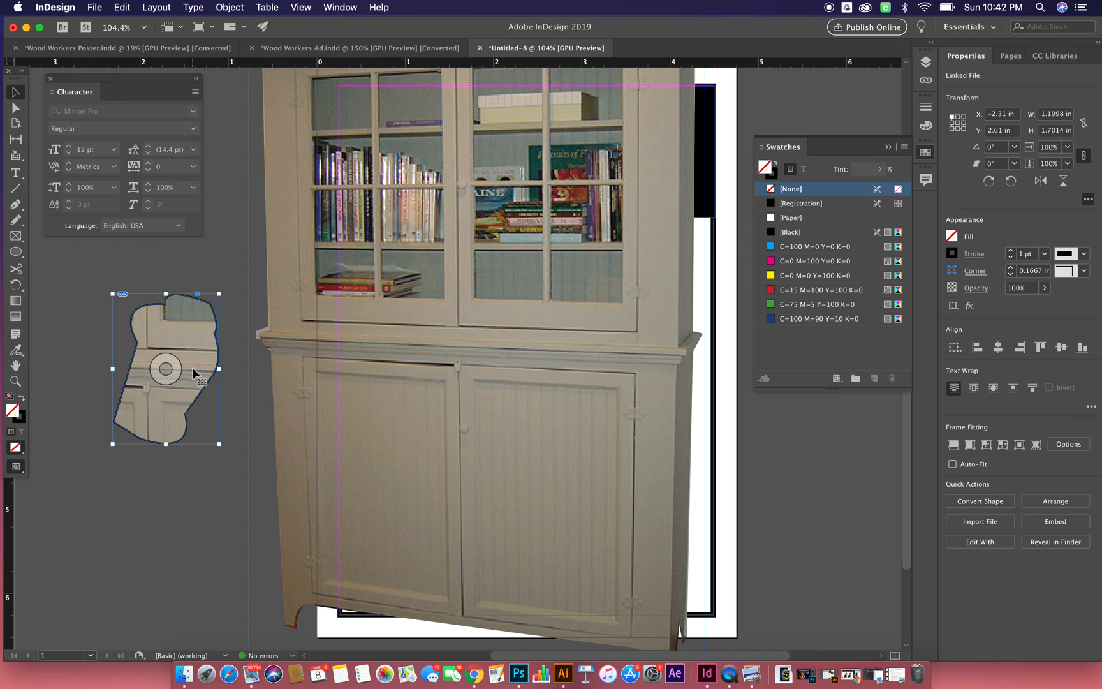
drag(167, 370, 159, 403)
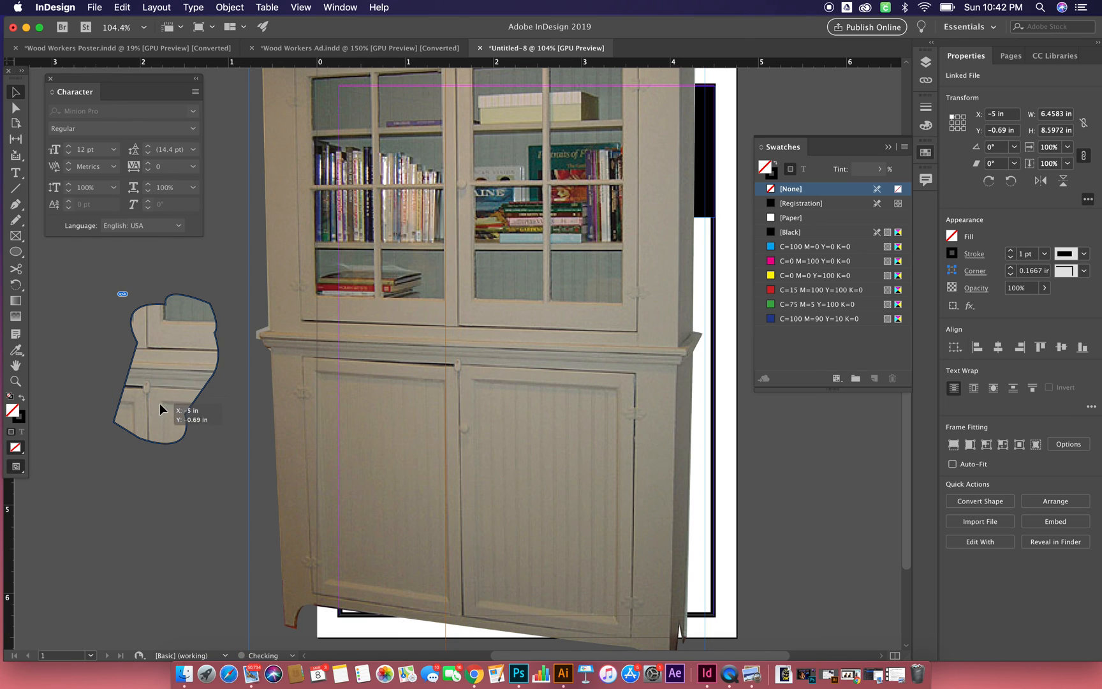
click(182, 293)
click(196, 345)
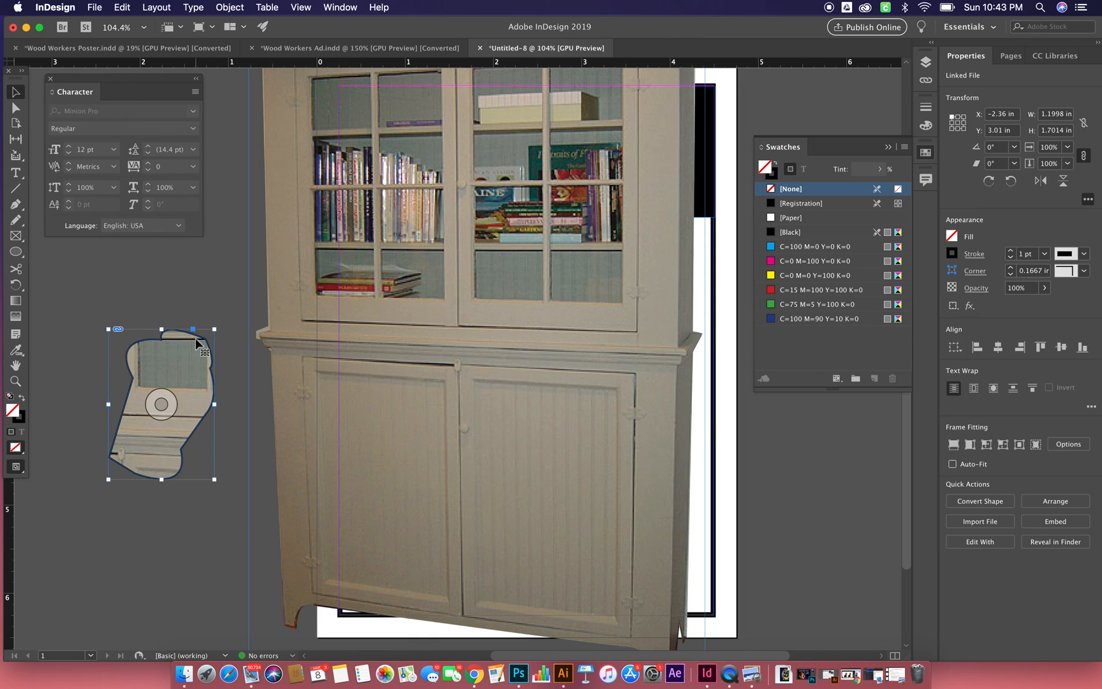
key(Delete)
- Scale the large cabinet image to 50% and move it partly off the page's left side, to about X -1.785 in, Y 2.065 in
click(396, 355)
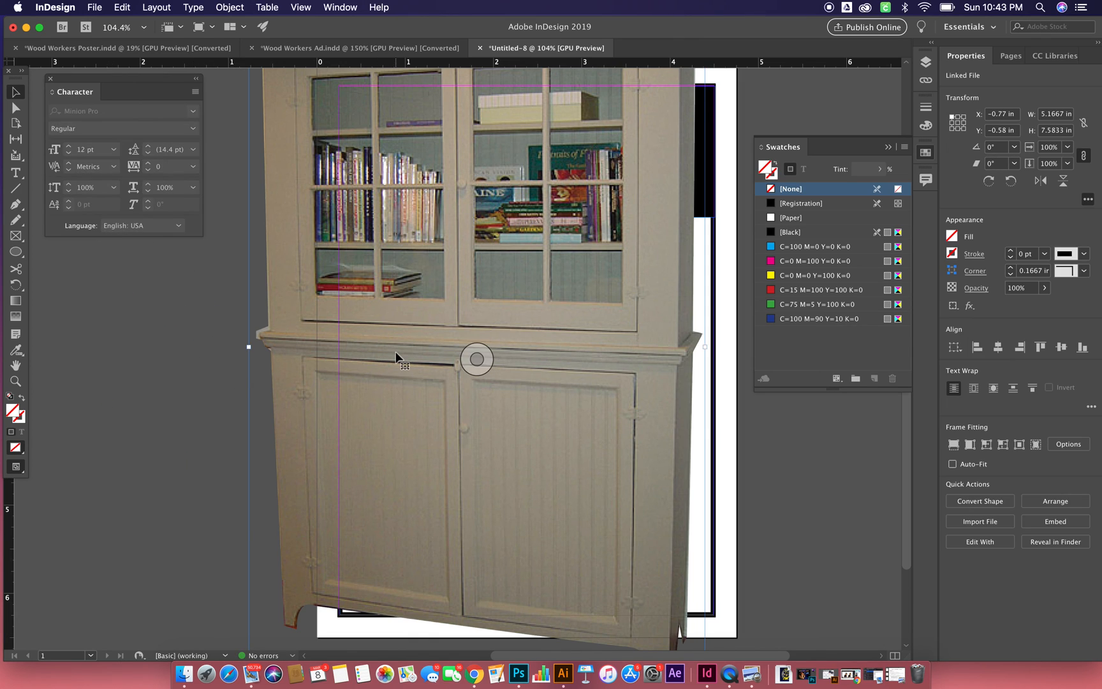
scroll(396, 356, up, 4)
scroll(396, 355, right, 3)
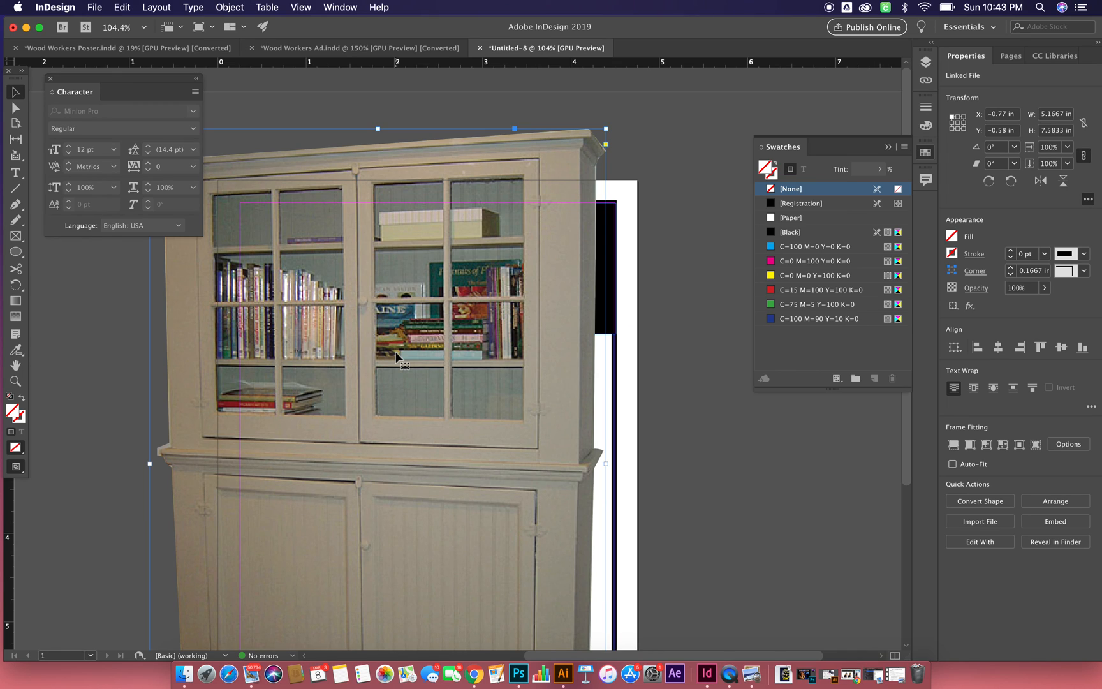
click(1056, 148)
text(50)
key(Tab)
drag(323, 315, 337, 554)
- Examine the clipping path at the cabinet's left ledge at 400% zoom, selecting the image content with the Direct Selection tool
key(super+2)
key(super+4)
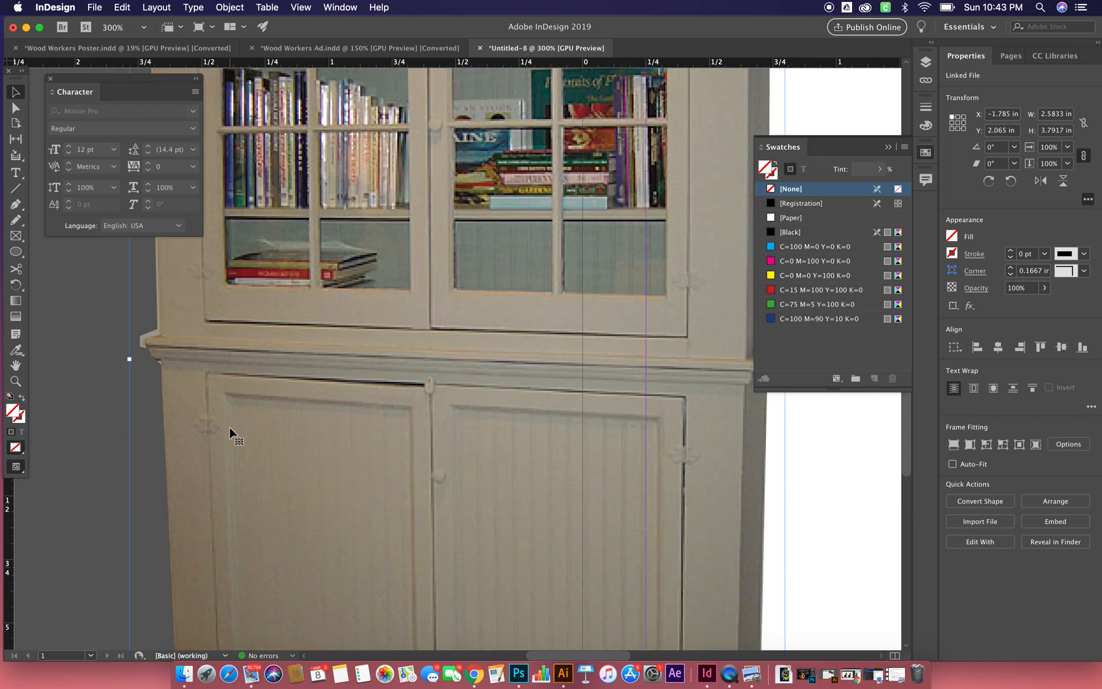
scroll(230, 429, down, 10)
scroll(230, 429, left, 2)
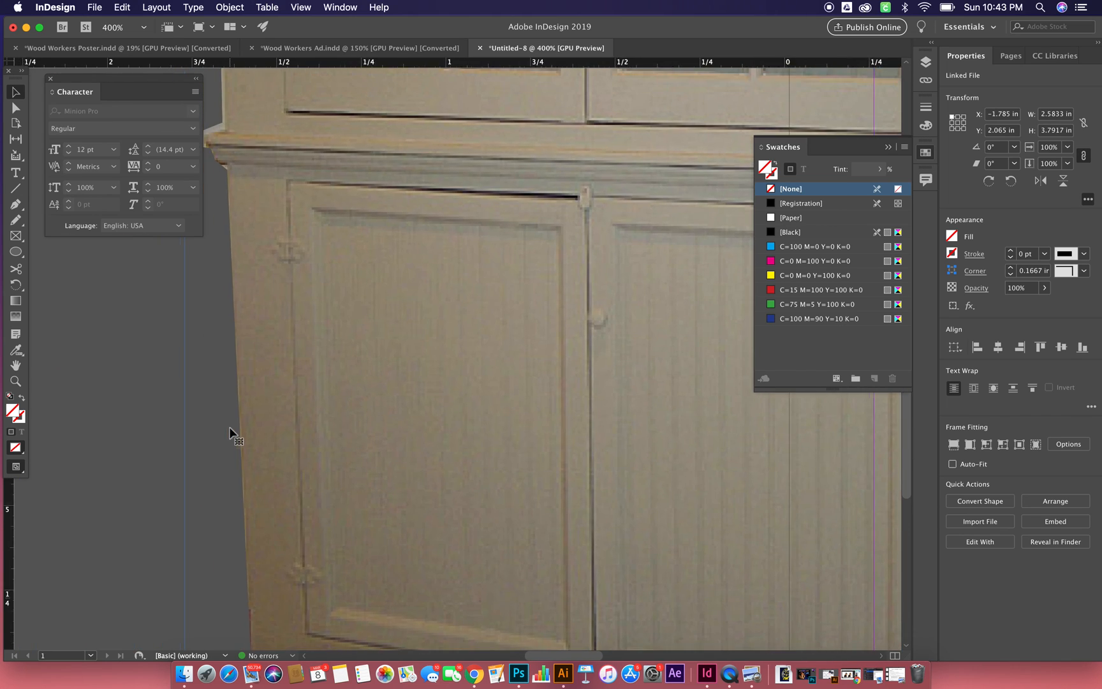
scroll(232, 427, up, 5)
click(232, 425)
key(a)
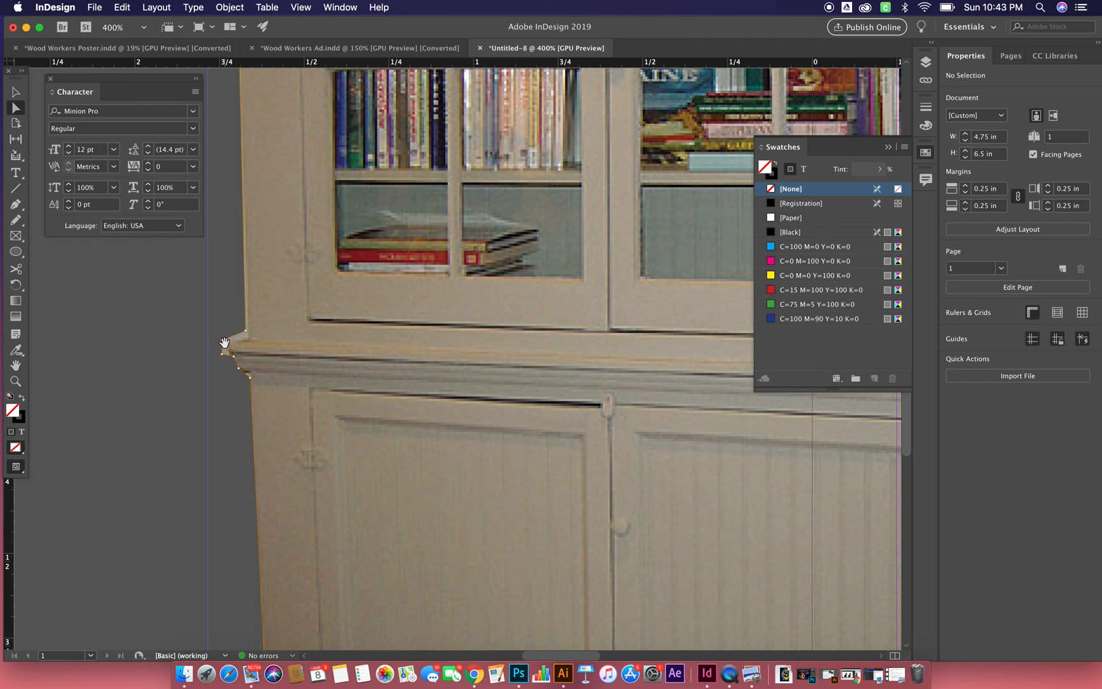
click(268, 295)
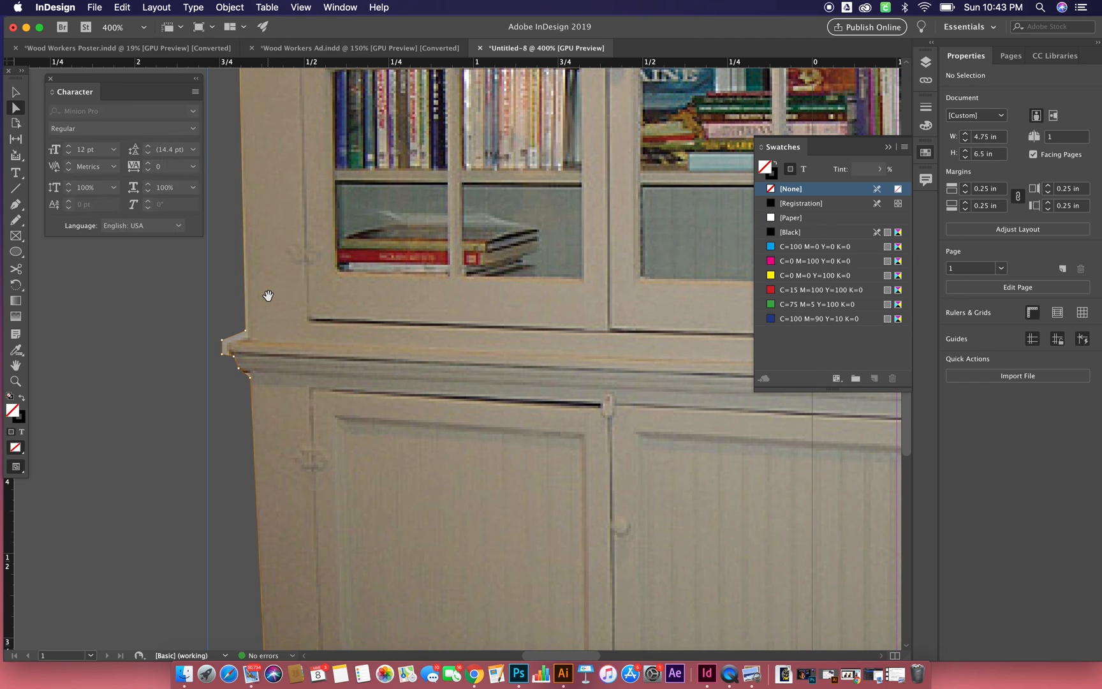
- Adjust the clipping path around the cabinet's left ledge with the Direct Selection and Smooth tools
click(223, 355)
click(223, 347)
drag(223, 341, 239, 373)
click(14, 204)
click(16, 222)
click(72, 236)
click(251, 336)
drag(251, 337, 220, 344)
- Examine the clipping path along the cabinet's left edge, upper corner, right side and right foot, and deselect the image
scroll(257, 334, up, 20)
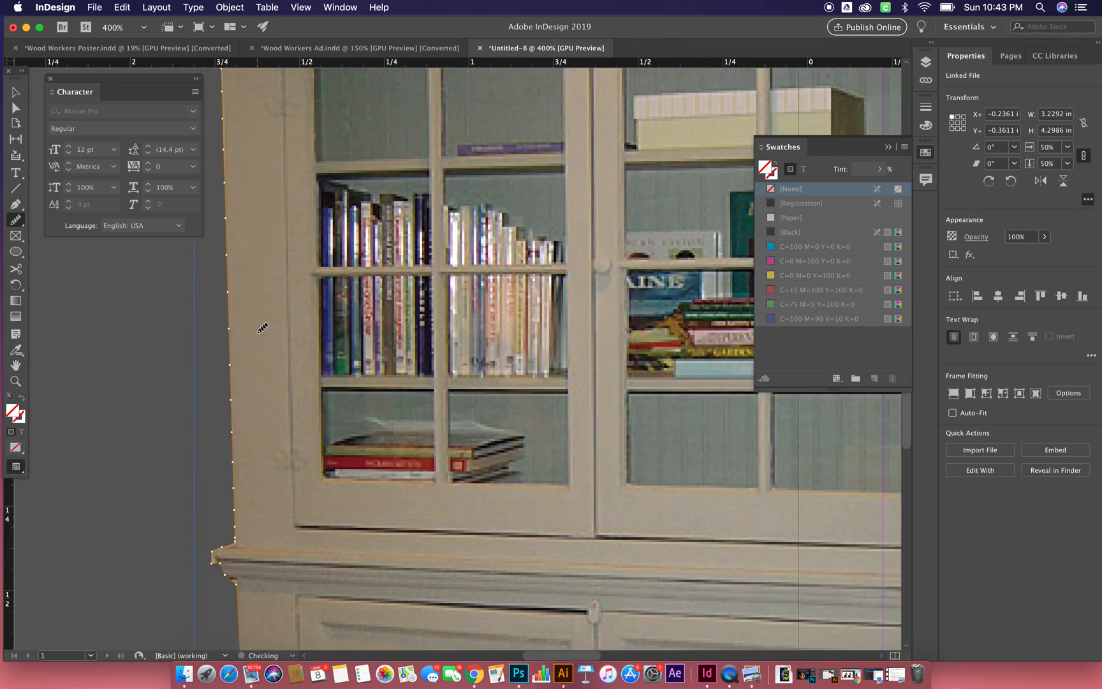
scroll(262, 328, down, 8)
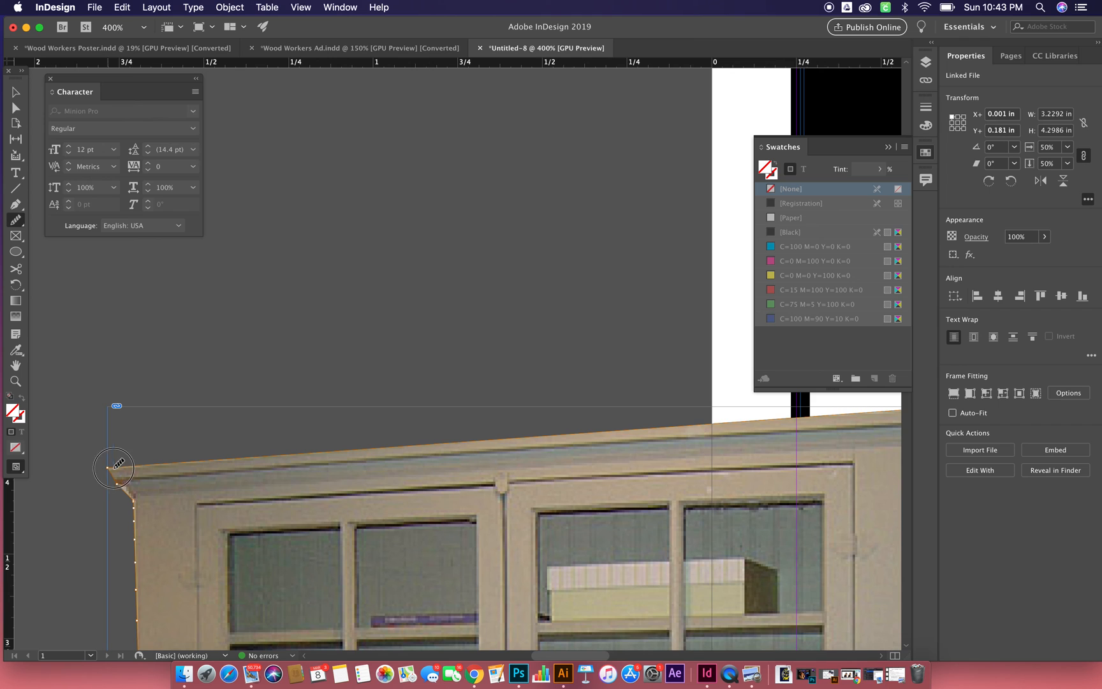
scroll(129, 463, right, 10)
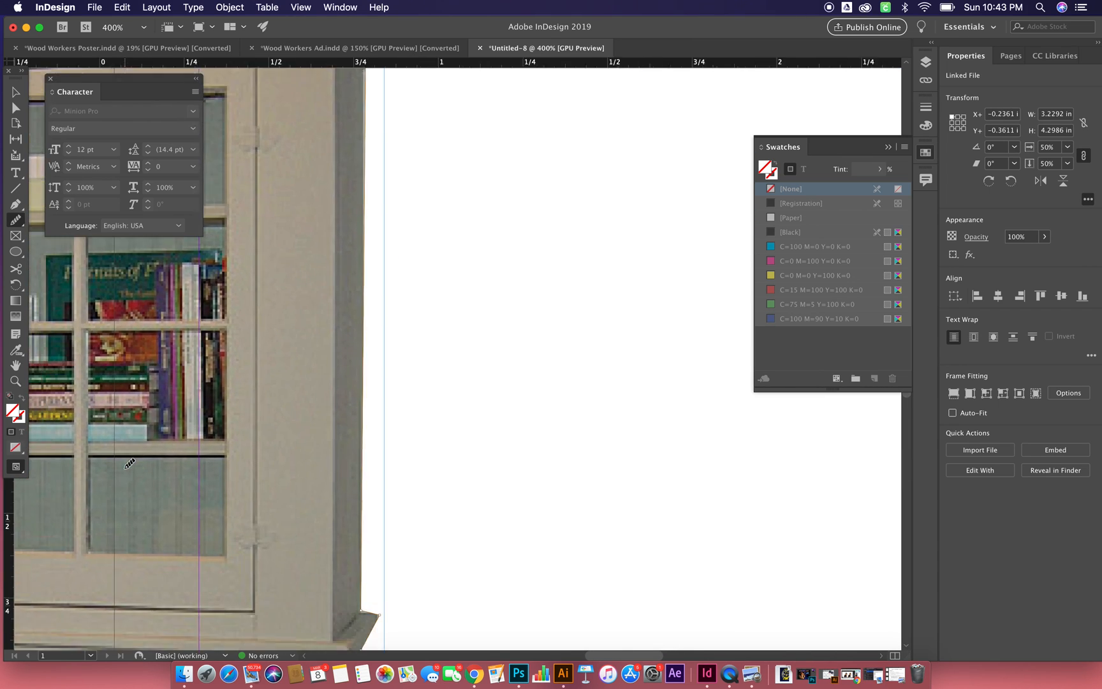
scroll(129, 463, down, 10)
scroll(129, 463, left, 5)
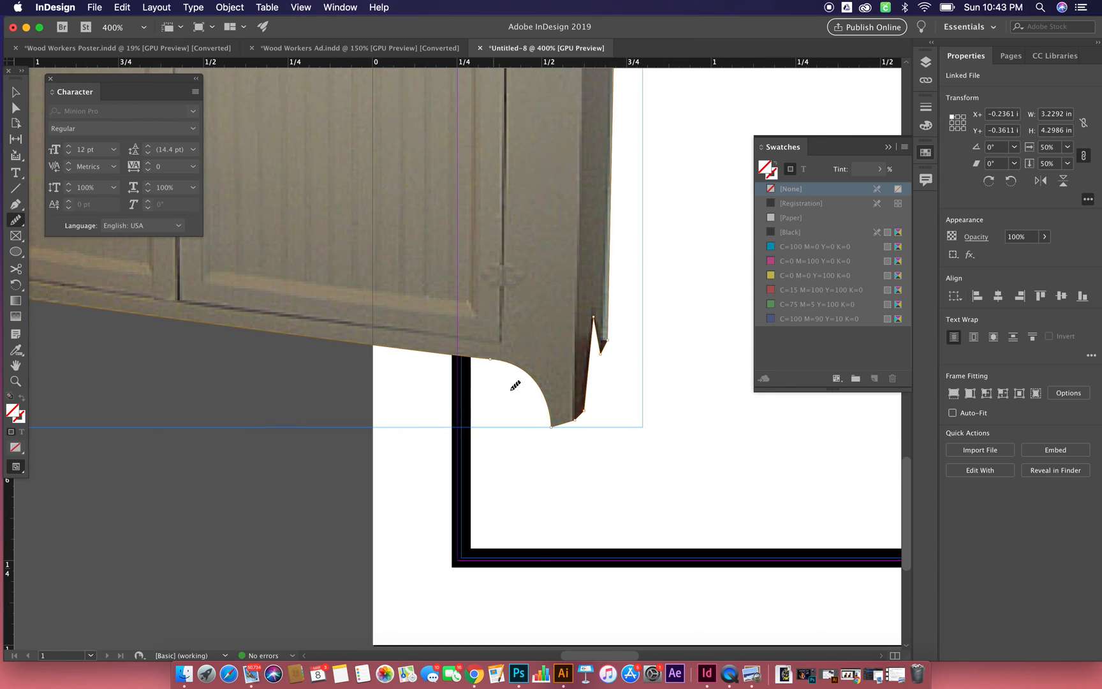
drag(592, 317, 611, 343)
click(16, 91)
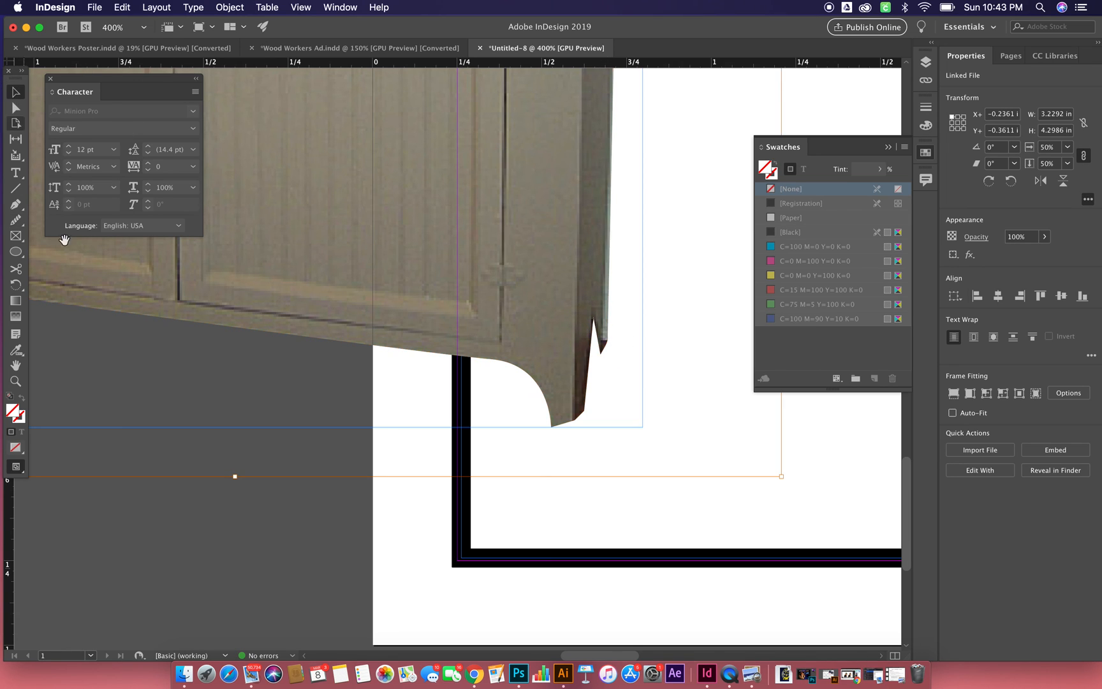
click(149, 484)
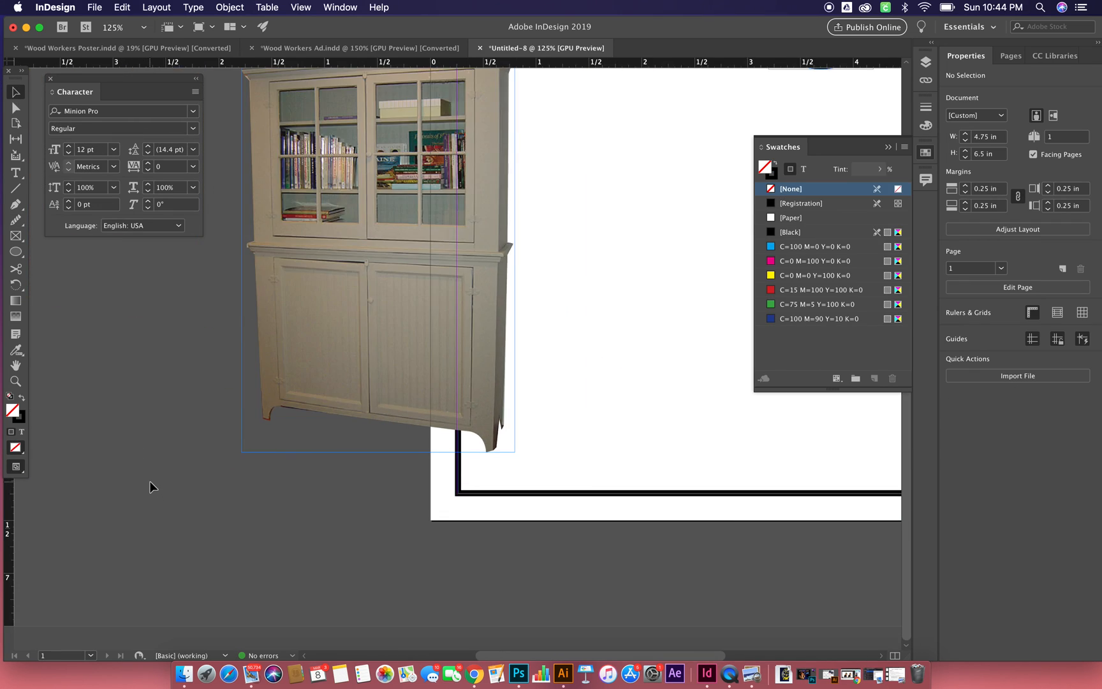
- Move the cabinet image onto the page below the black header, to about X 0.375 in, Y 1.91 in
scroll(505, 426, up, 5)
scroll(504, 425, right, 3)
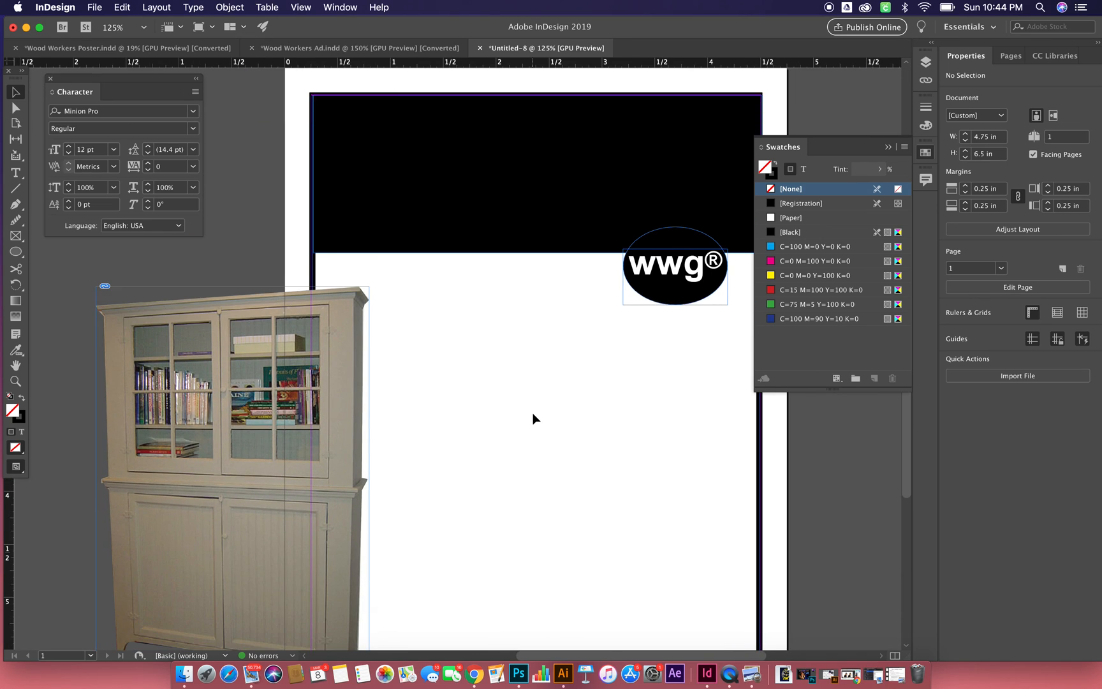
scroll(533, 413, down, 1)
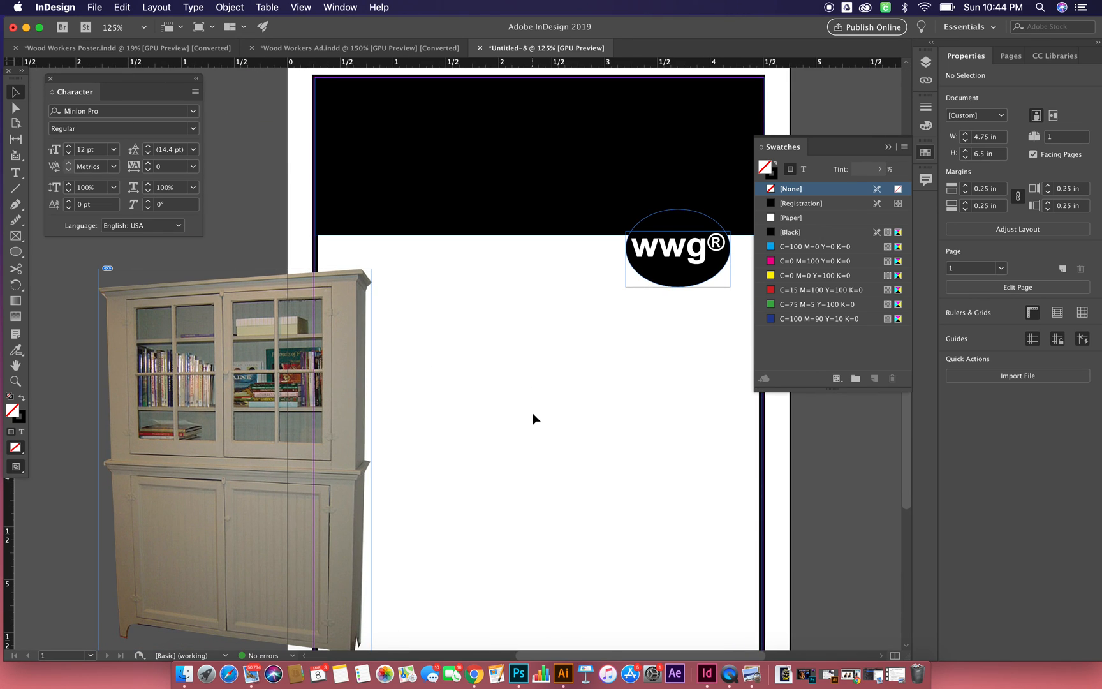
click(270, 443)
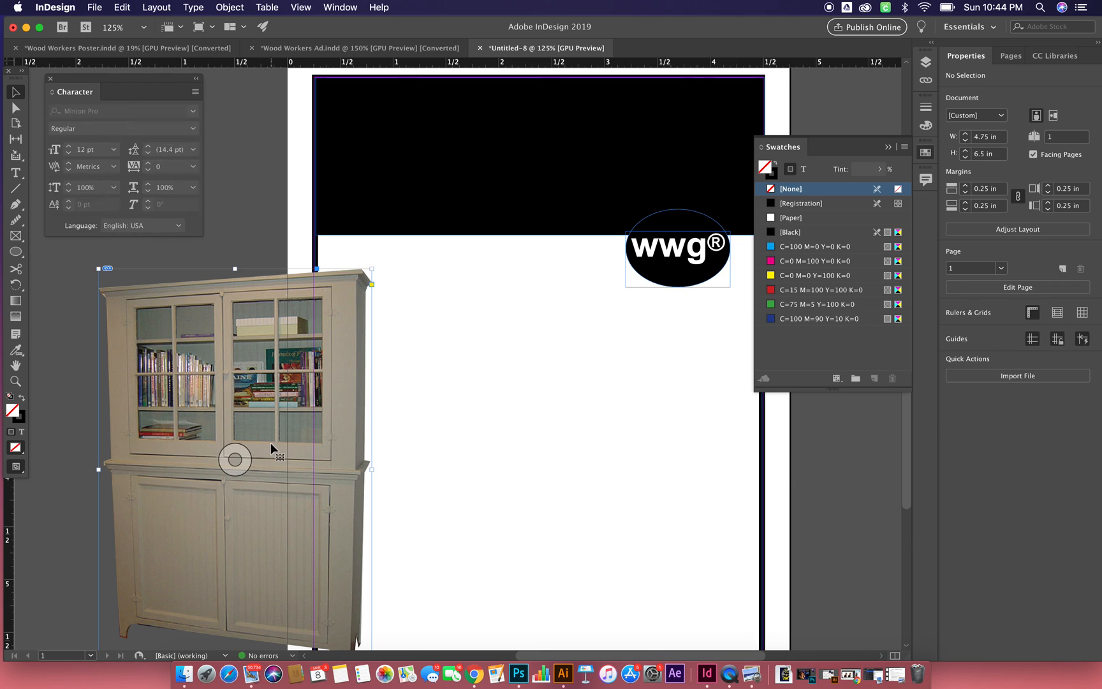
drag(270, 442, 490, 440)
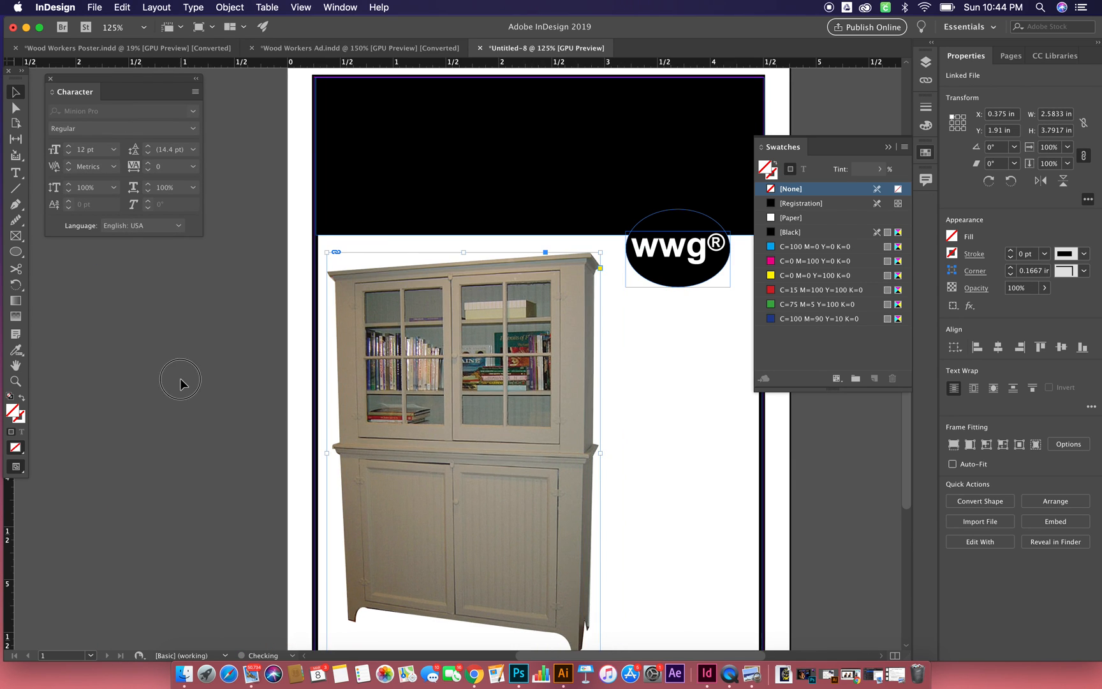
click(180, 378)
scroll(179, 379, down, 5)
scroll(180, 378, right, 4)
right_click(181, 383)
click(205, 391)
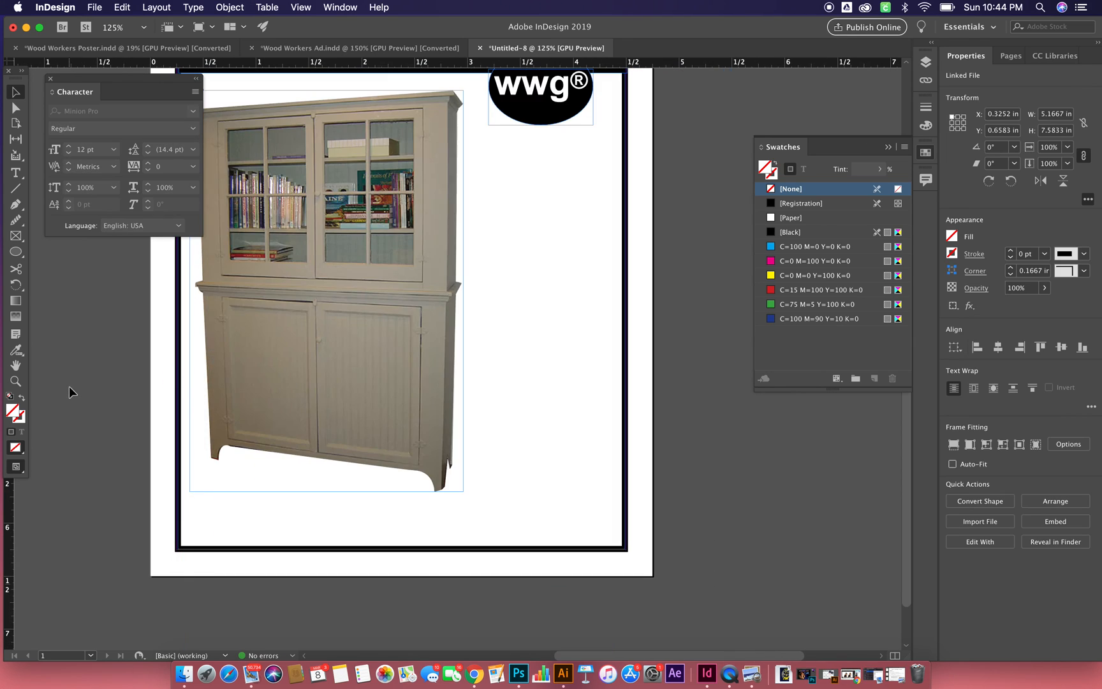
click(68, 386)
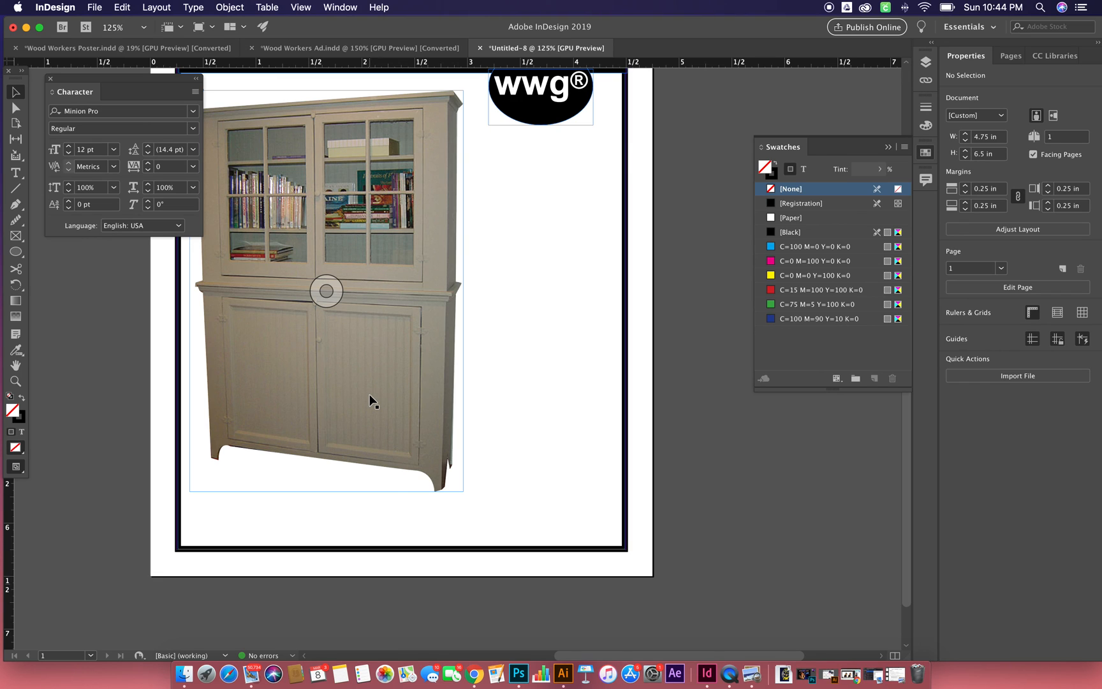
- Set the cabinet image frame's X position to 0.3125 in
click(397, 356)
click(999, 118)
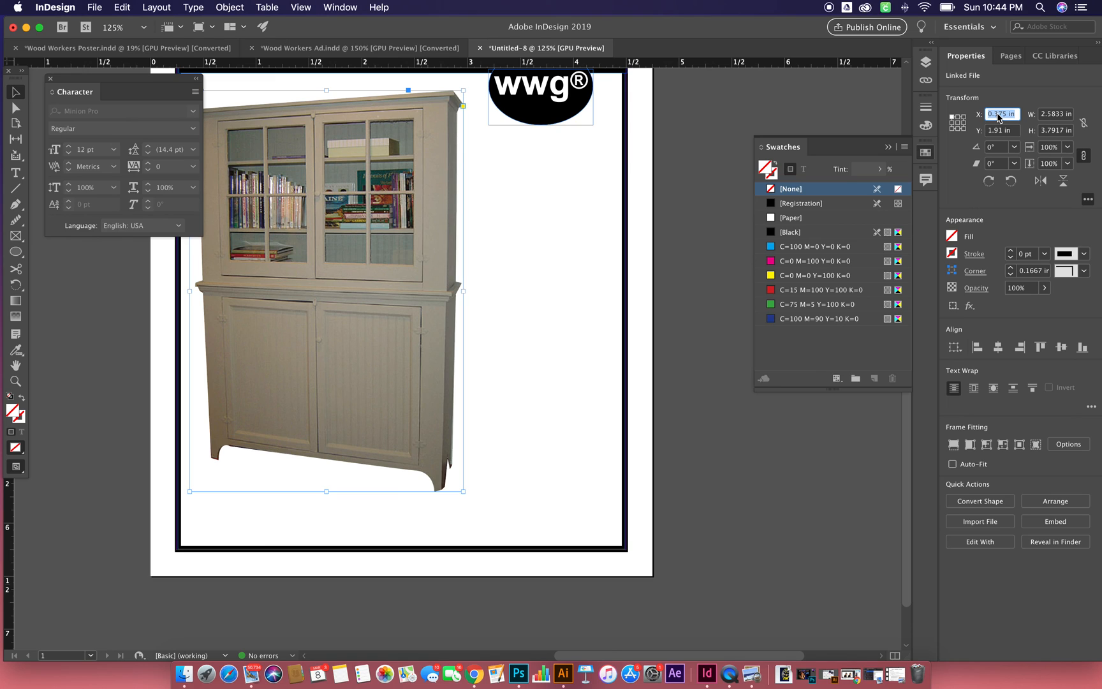
key(BackSpace)
text(.3125)
key(Tab)
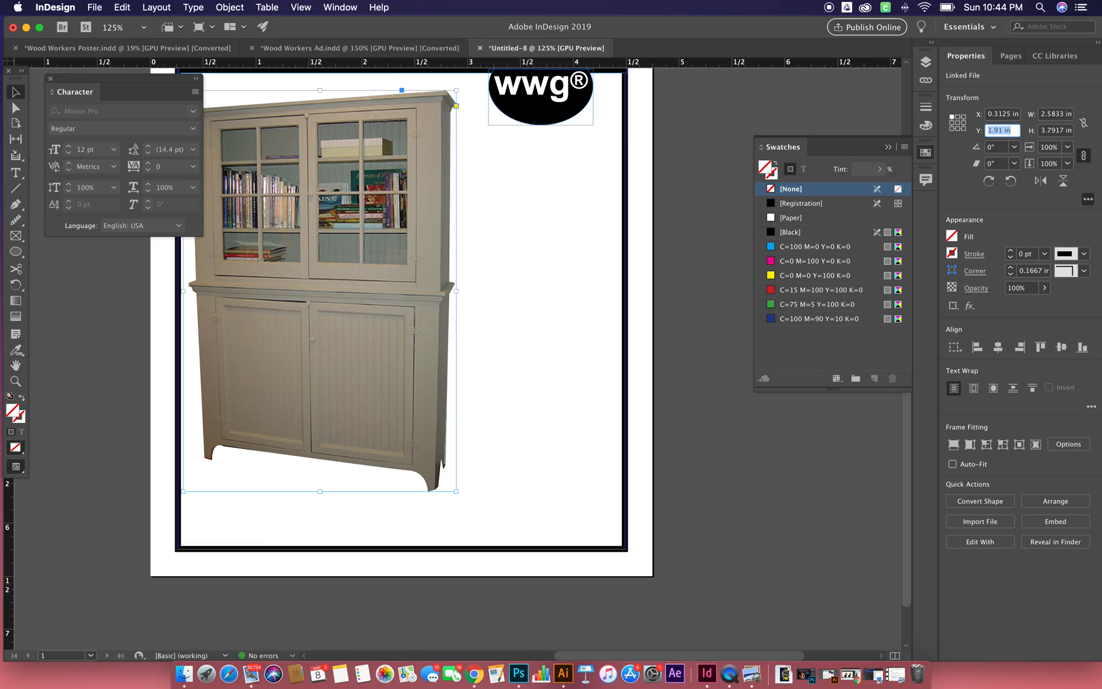
- Set the cabinet image frame's Y position to 1.375 in so the cabinet overlaps the header, and deselect it
text(1.375)
key(Tab)
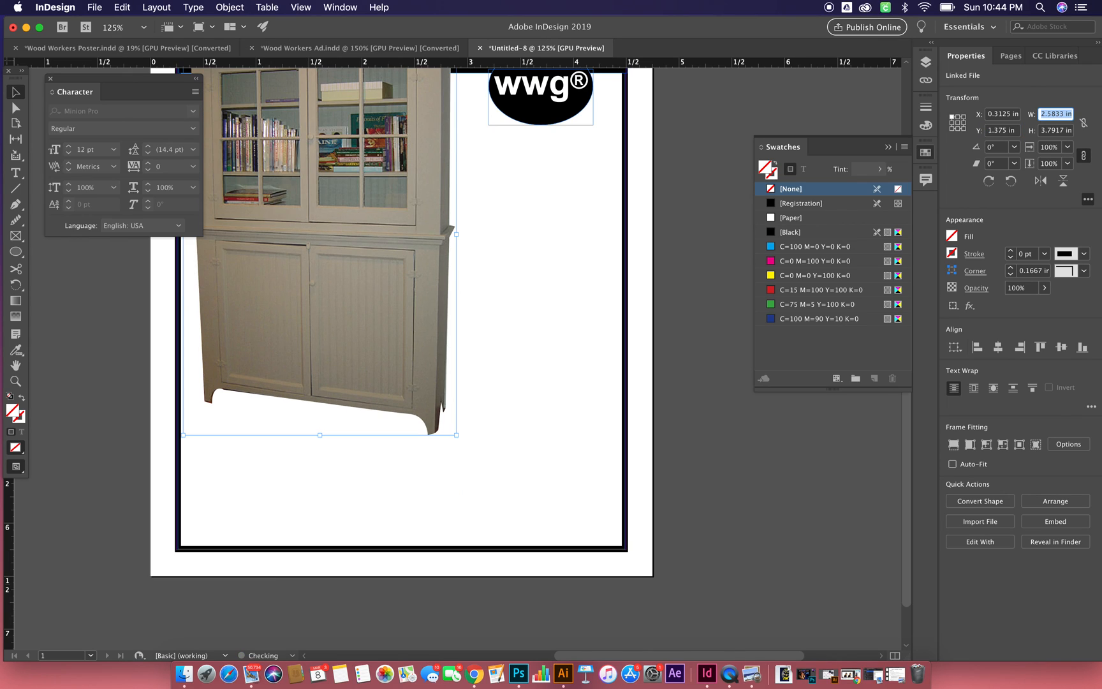
scroll(447, 271, up, 7)
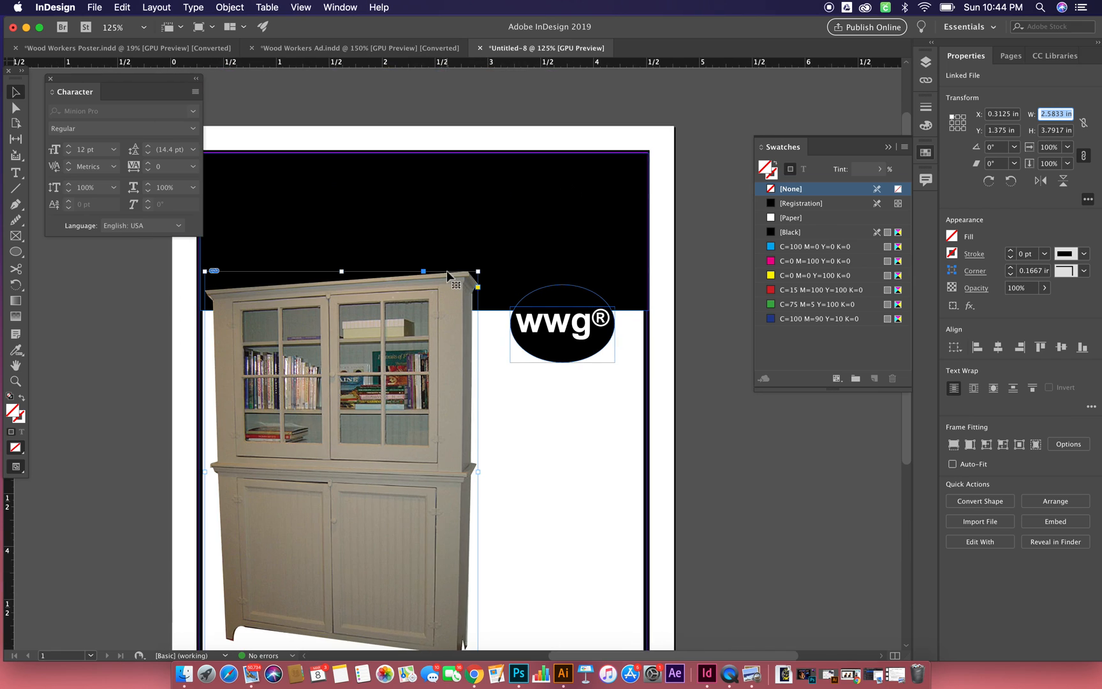
scroll(448, 270, down, 2)
scroll(448, 270, left, 2)
scroll(447, 273, down, 1)
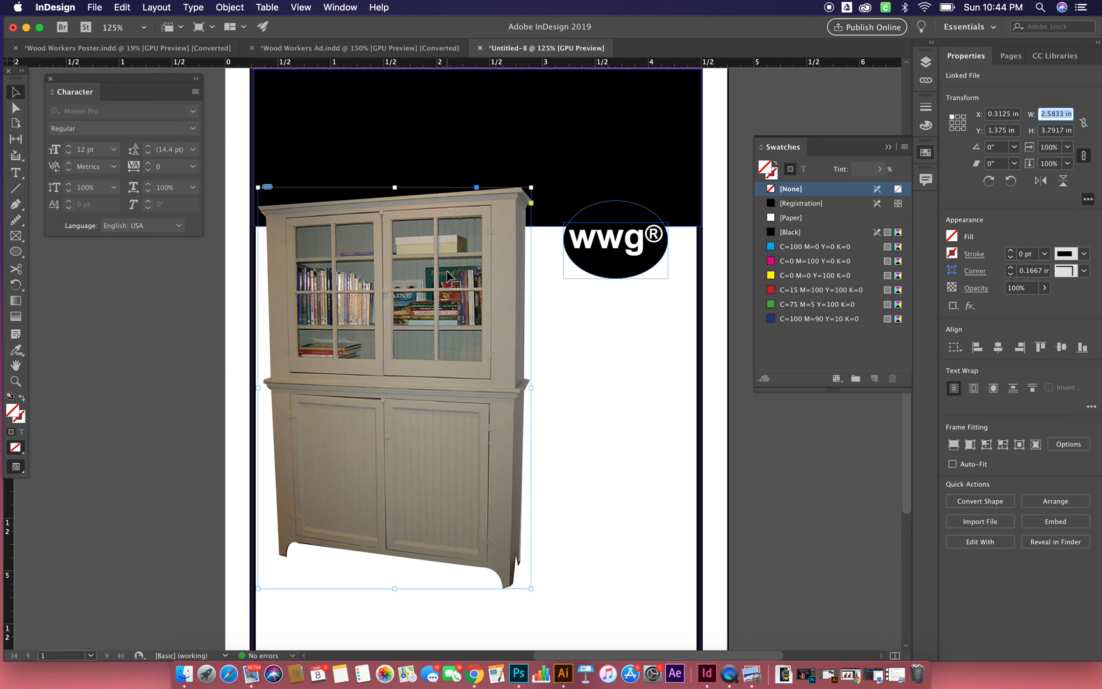
click(193, 383)
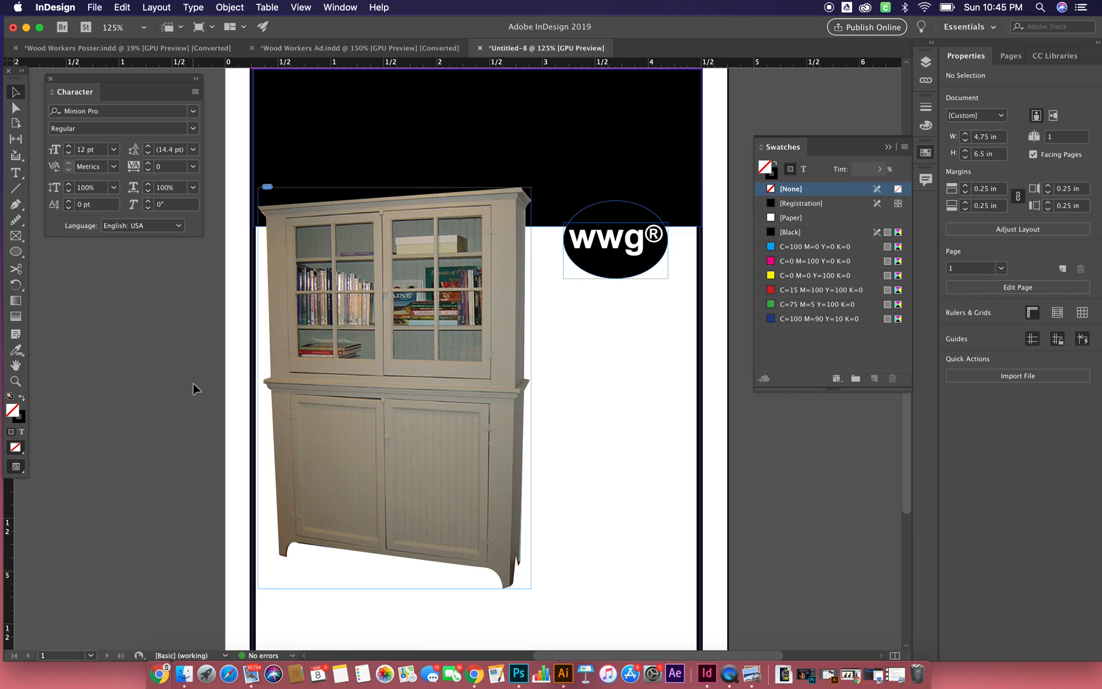
- Sample the beige from the cabinet's right side with the Eyedropper and add it as a new CMYK process swatch
key(i)
click(498, 307)
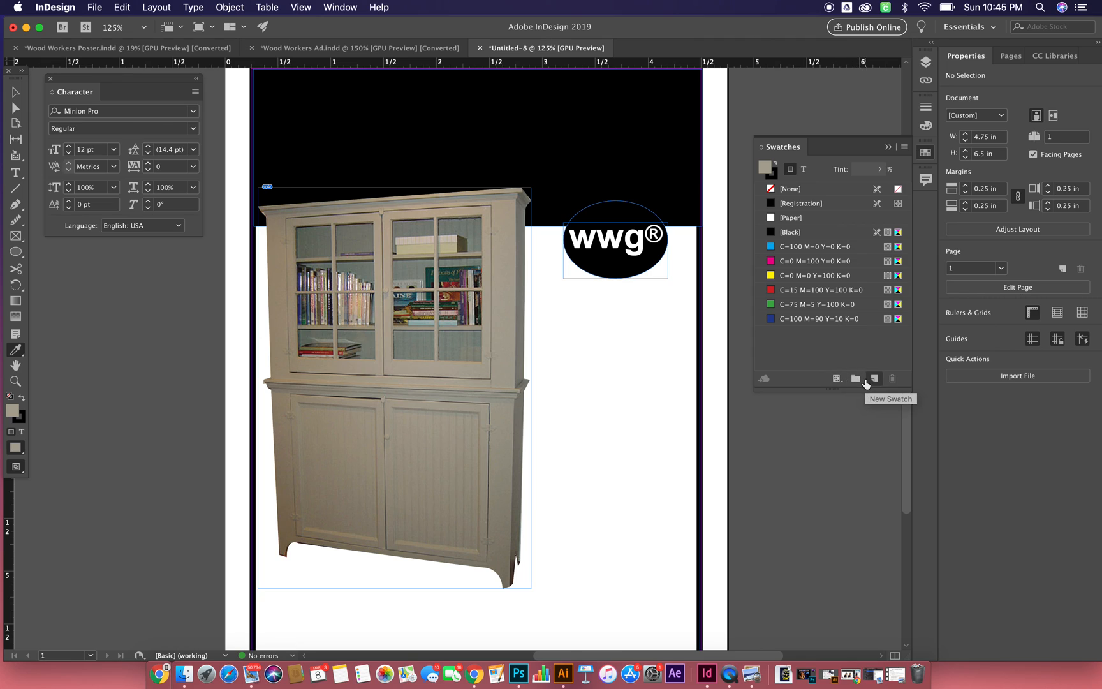
click(869, 382)
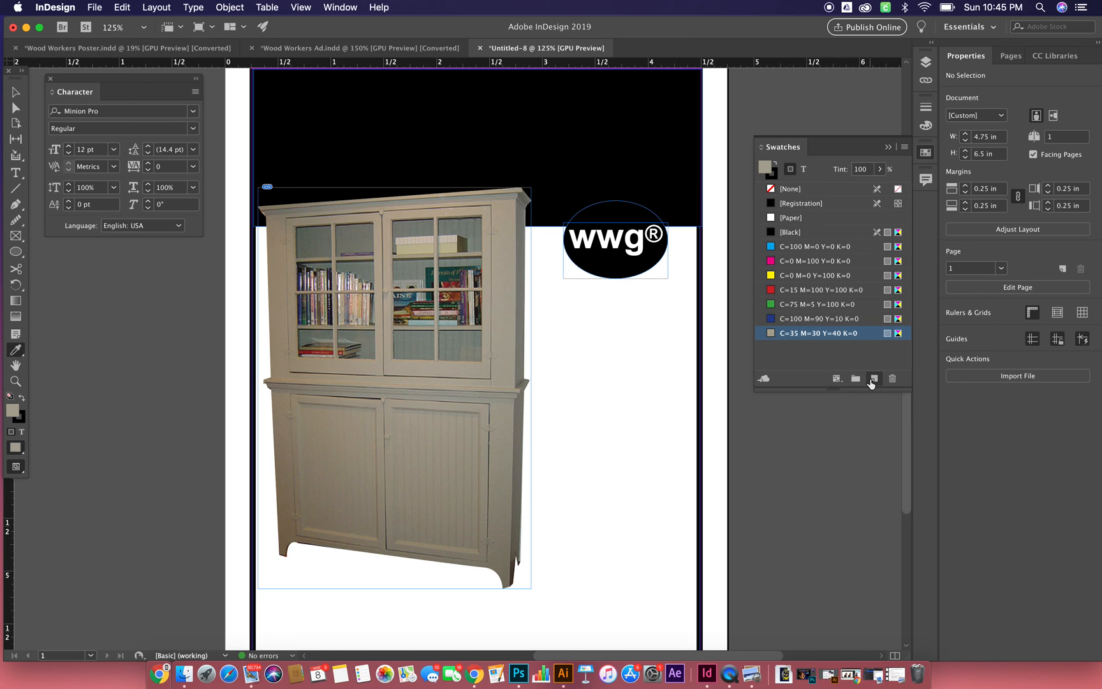
double_click(823, 333)
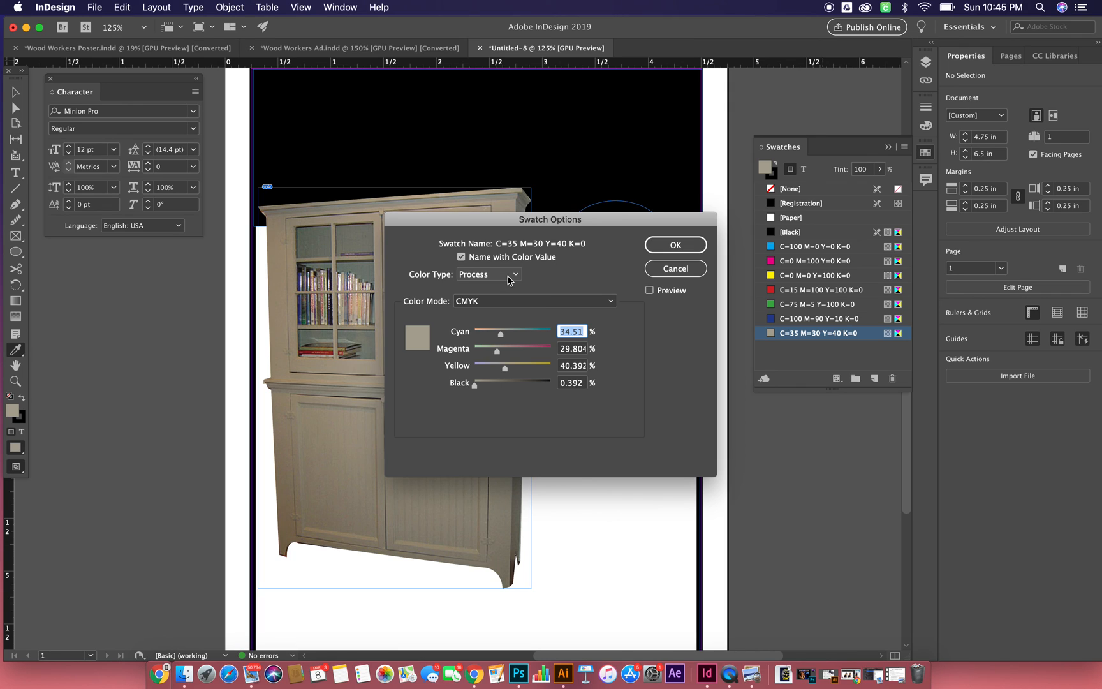
click(675, 245)
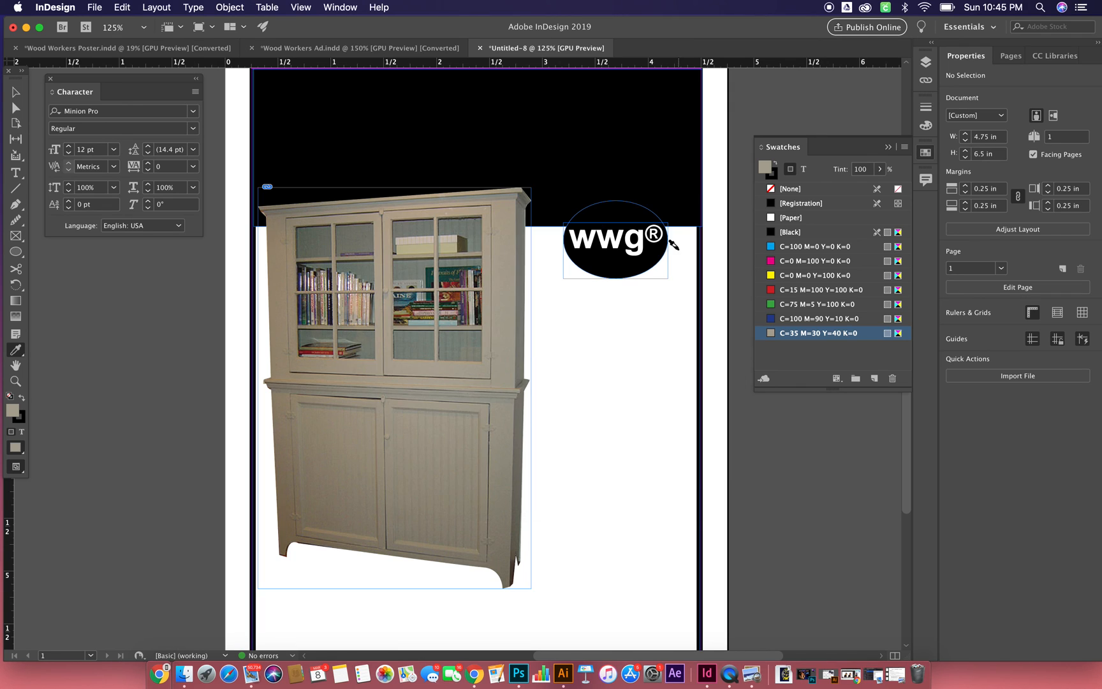
- Rename the new beige swatch as "cabinet color"
click(814, 333)
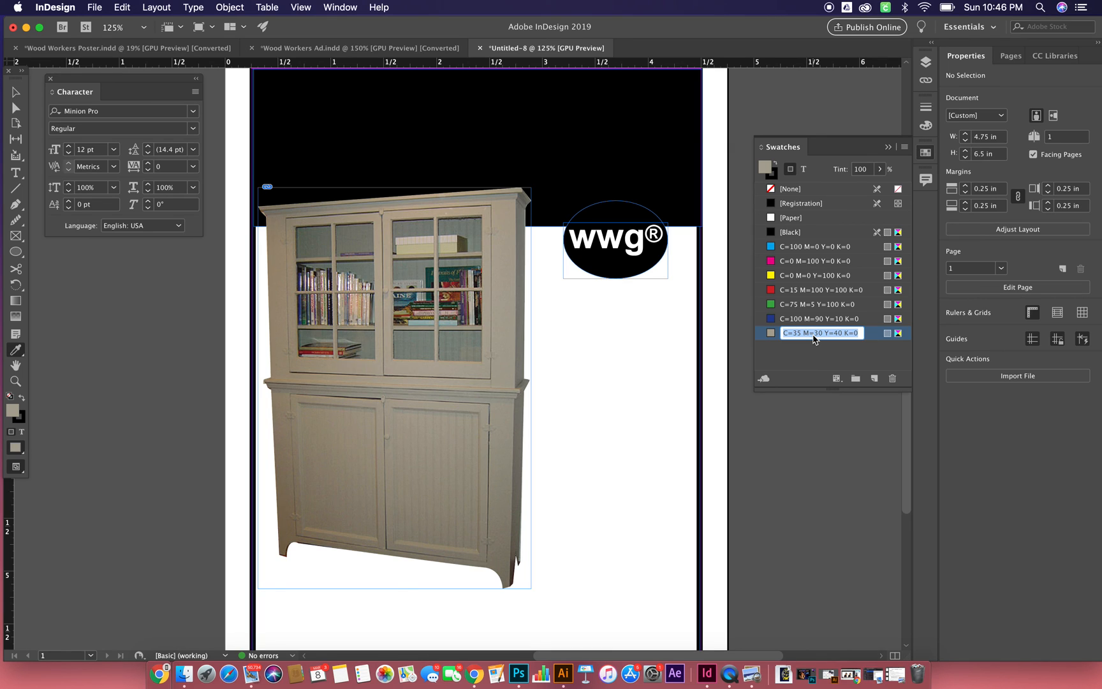
text(a)
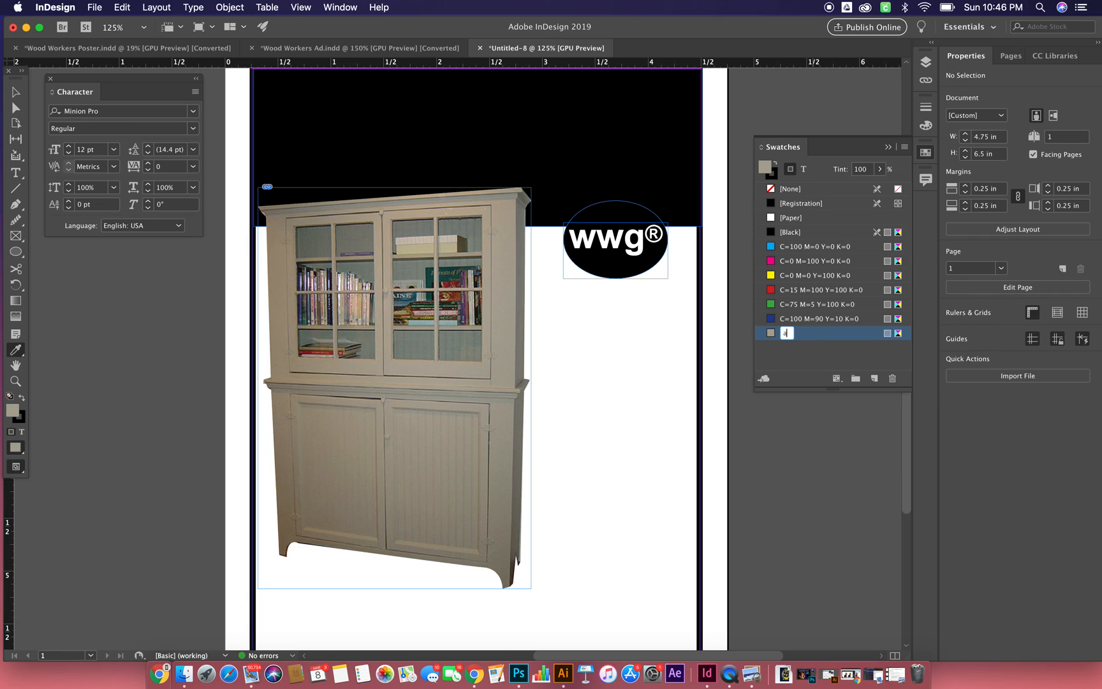
key(BackSpace)
text(cabinet color)
click(794, 352)
- Apply the cabinet color fill to the header rectangle and the wwg® ellipse with the Eyedropper
click(577, 150)
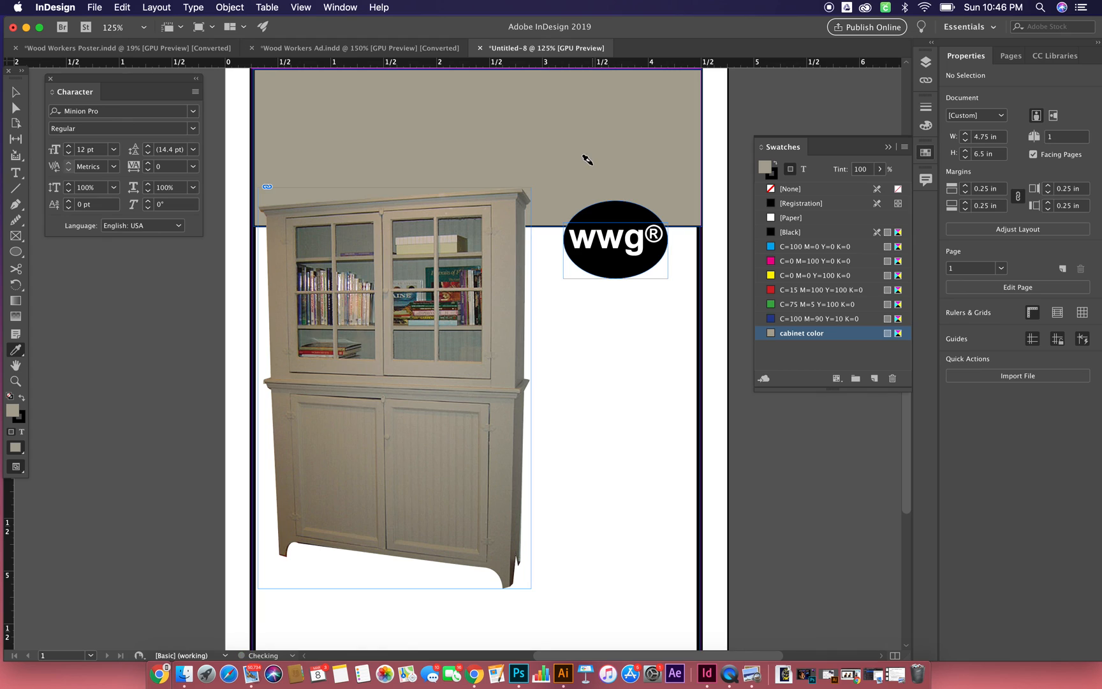
click(615, 208)
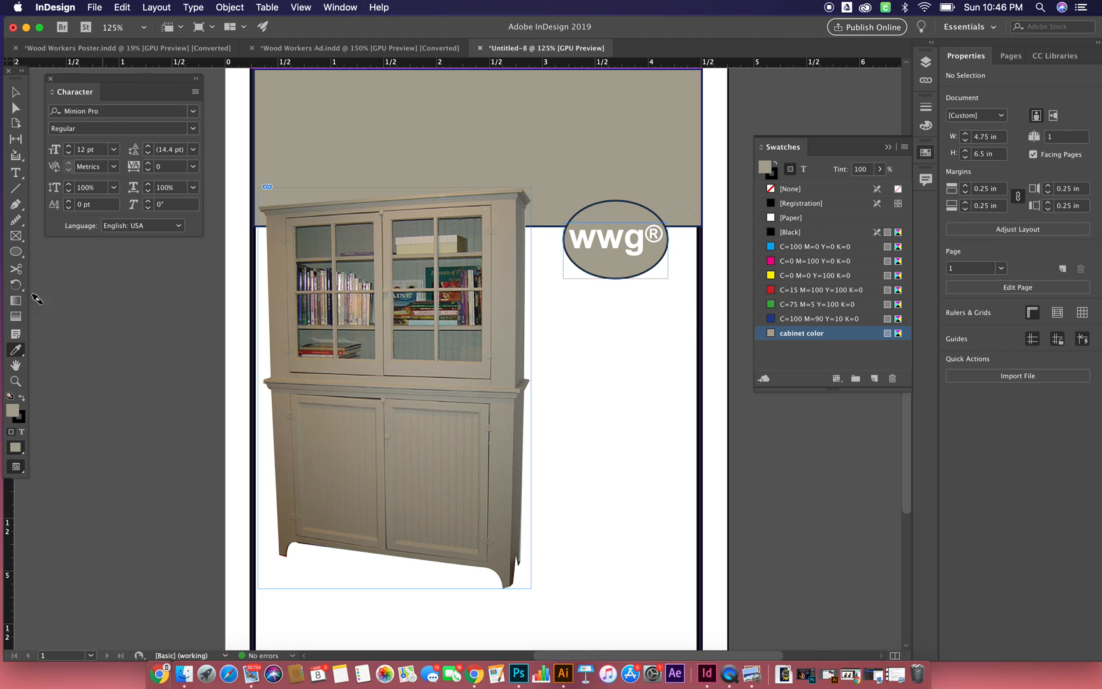
- Check the ellipse's outline in the reference Wood Workers Ad.indd and set the wwg® ellipse's stroke to None
click(21, 419)
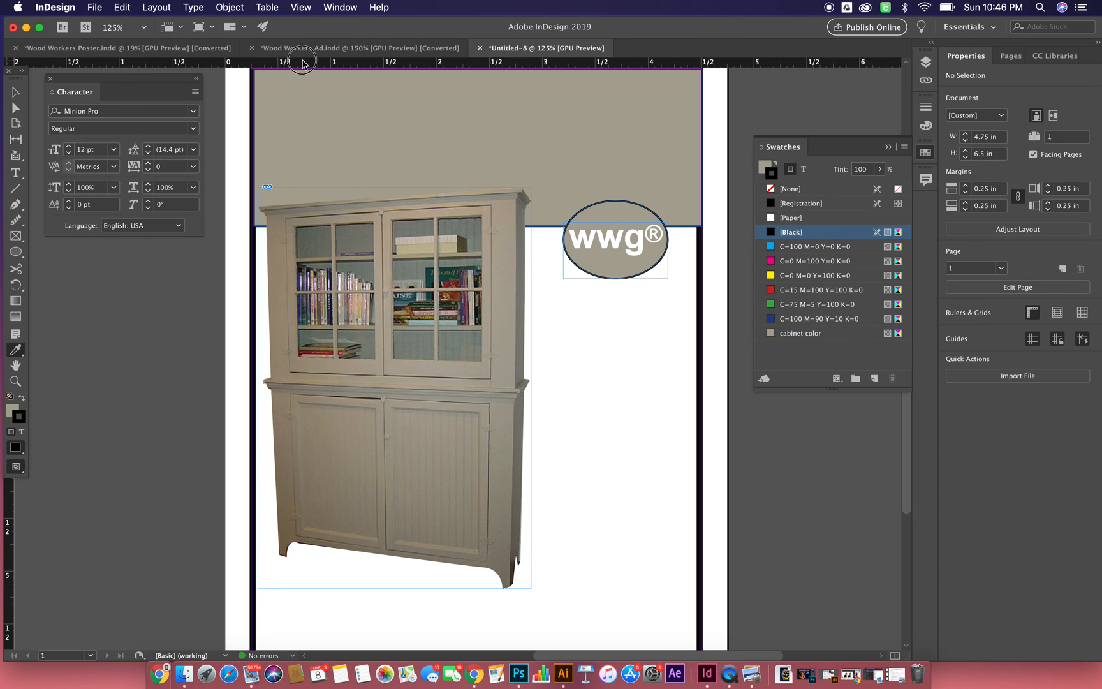
click(296, 53)
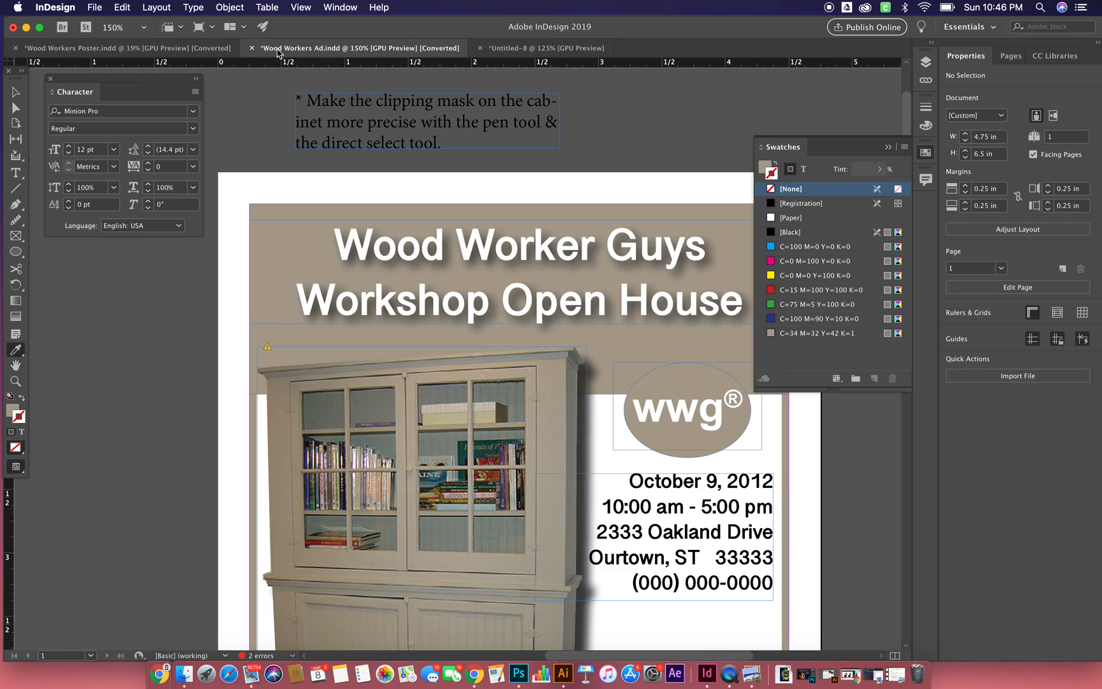
click(499, 50)
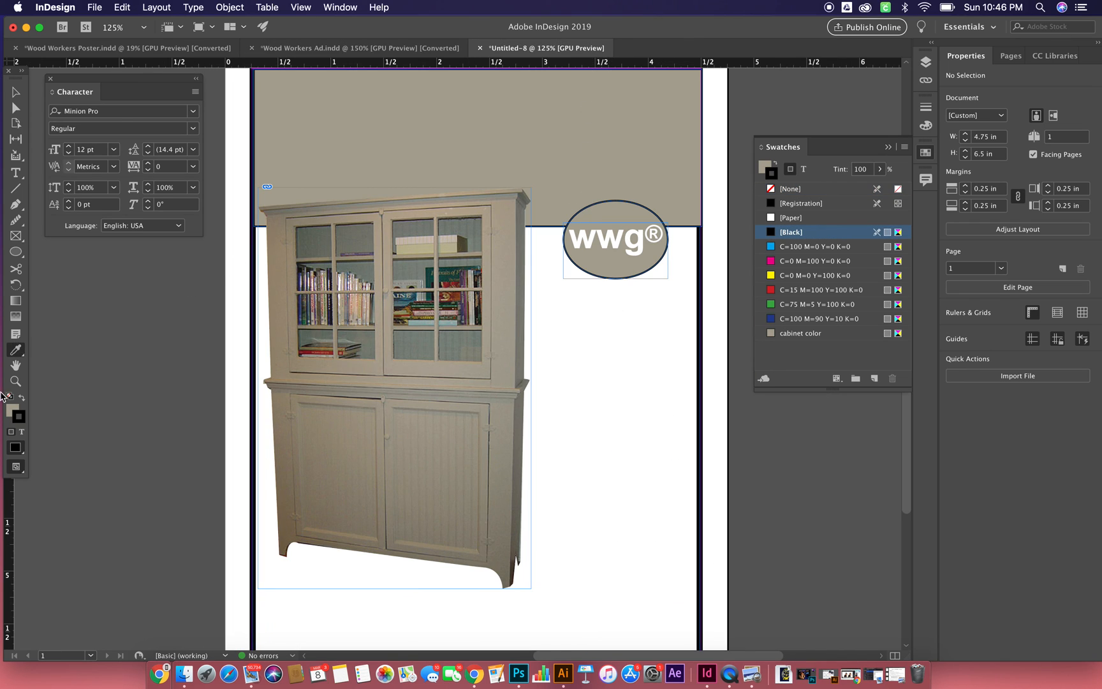
click(898, 191)
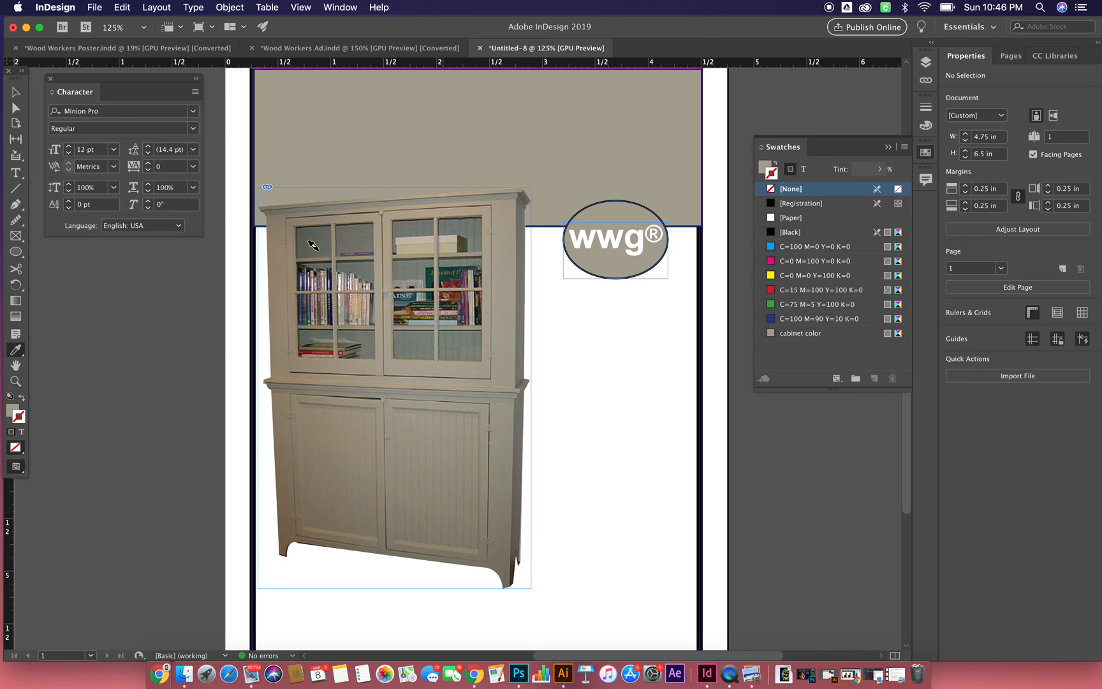
click(15, 92)
click(643, 209)
click(898, 189)
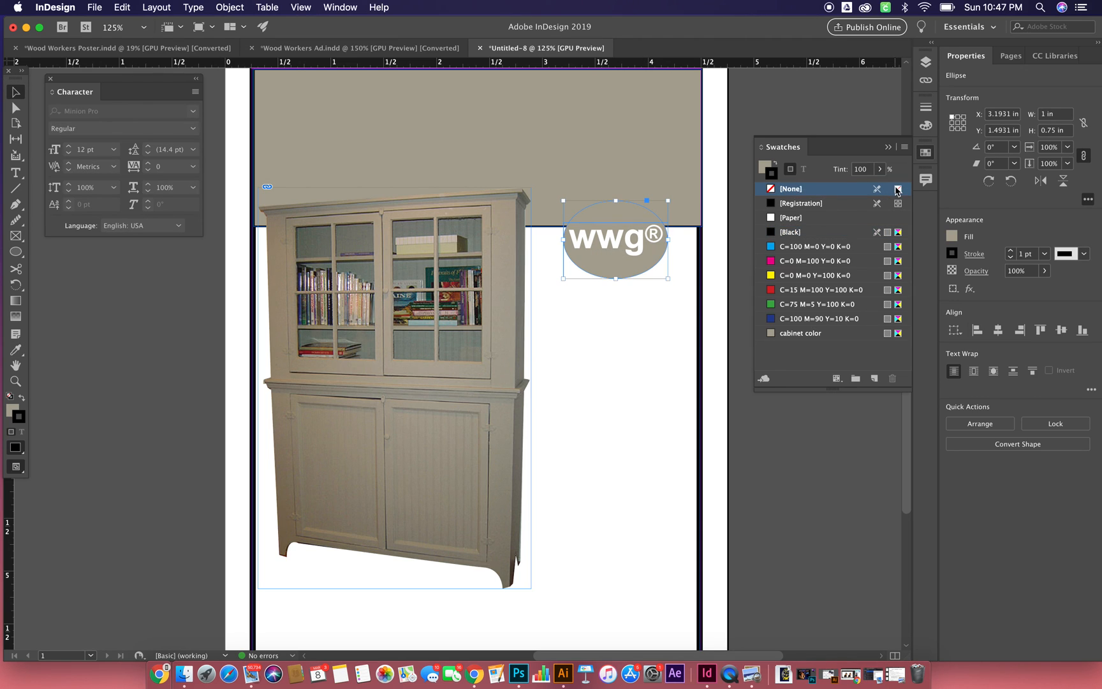
click(580, 397)
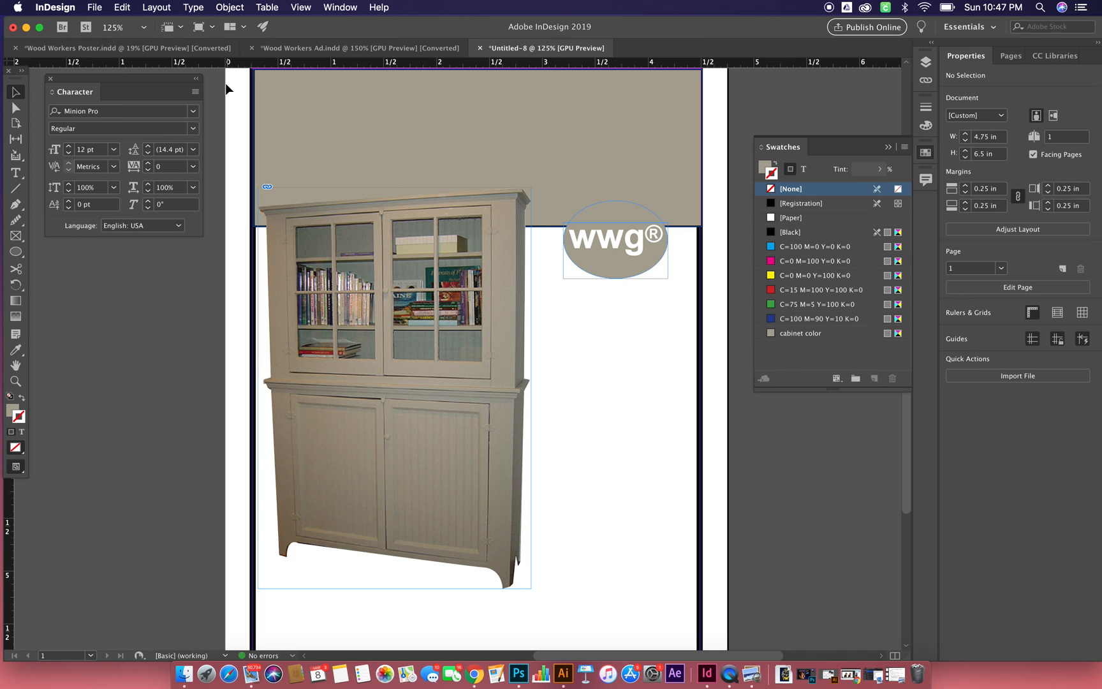
- Create a text frame across the beige header above the cabinet and enter "Wood Worker Guys"
click(17, 176)
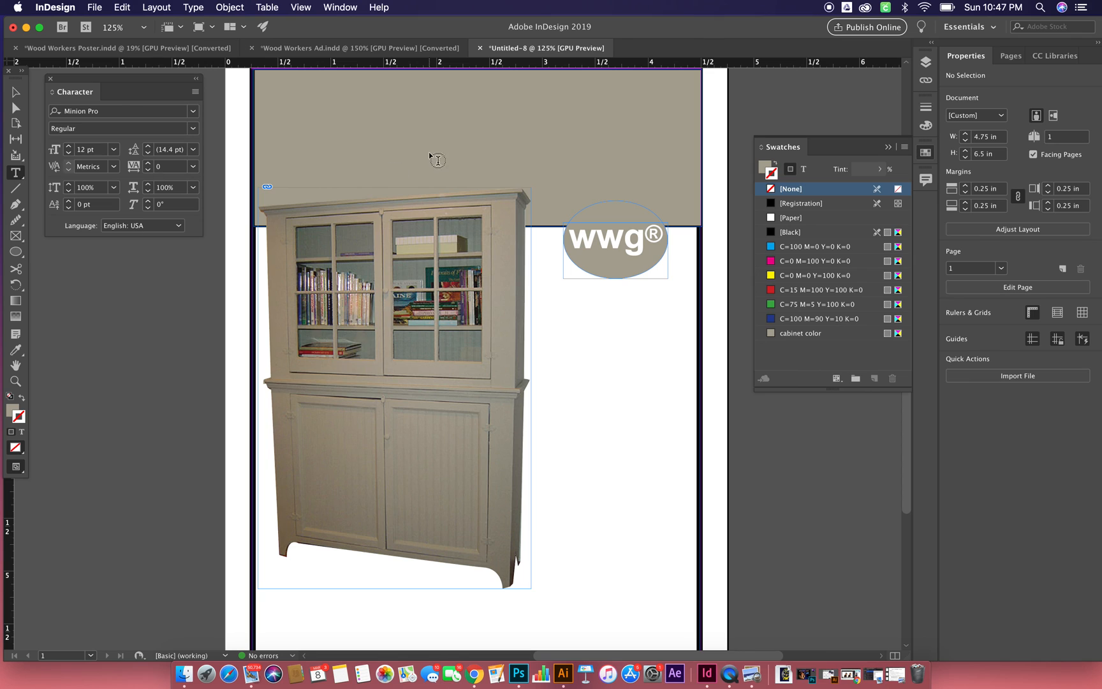
drag(567, 114, 652, 167)
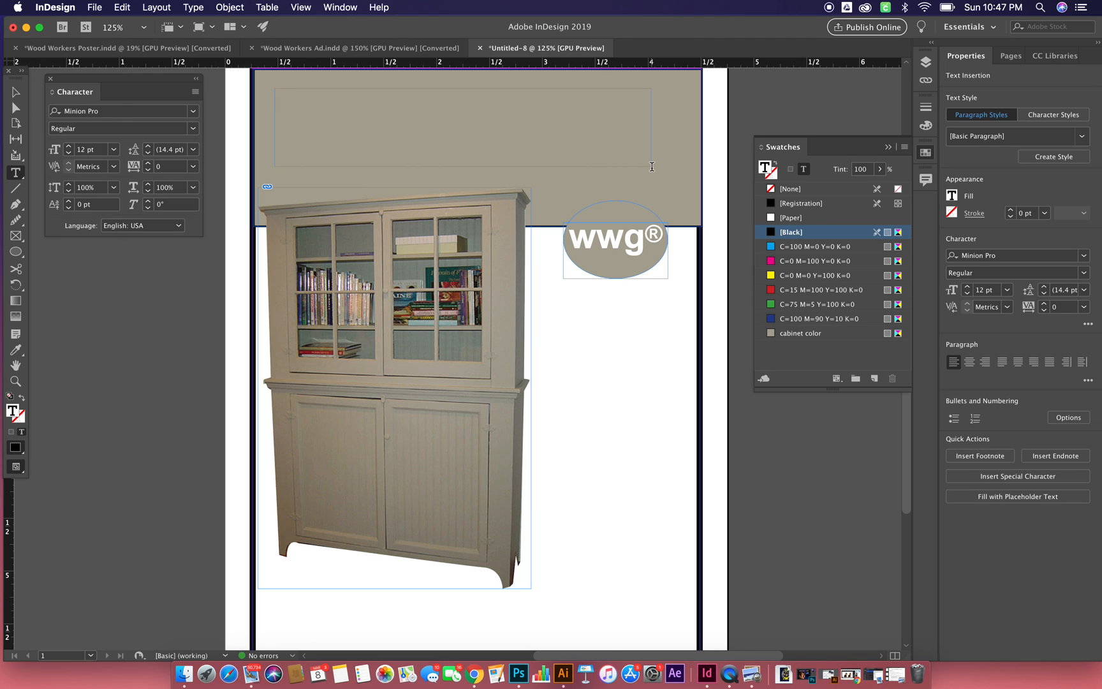
text(Wood Worker)
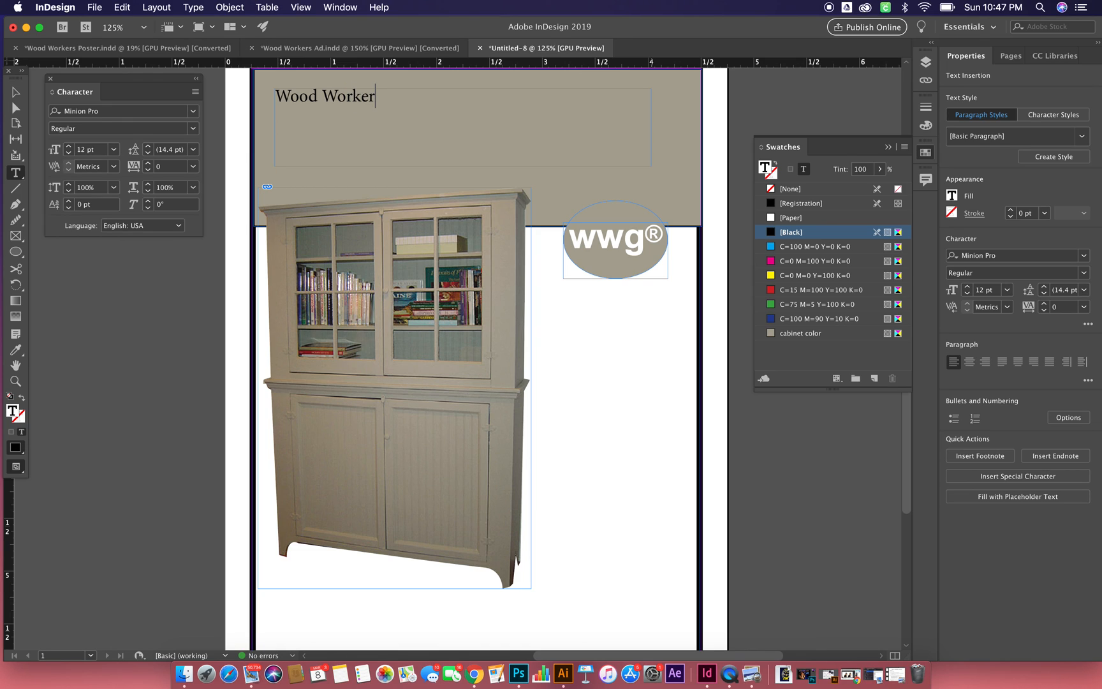
text( Guys)
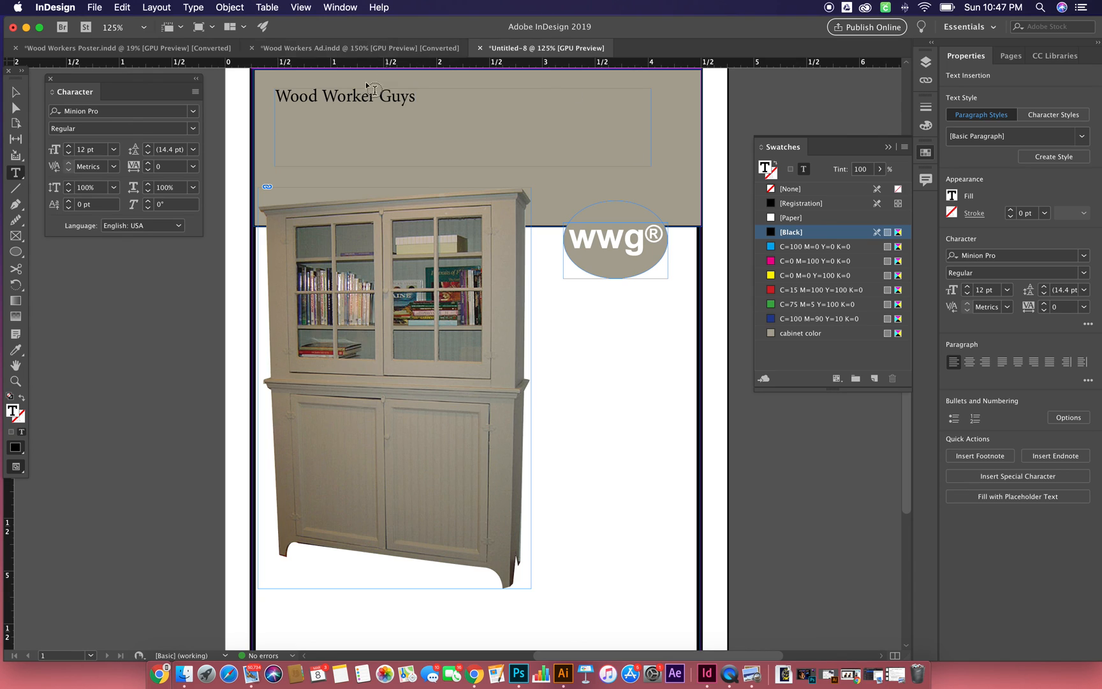
- Check the headline wording in the reference Wood Workers Ad.indd and add "Workshop Open House" as a second line below "Wood Worker Guys"
click(415, 51)
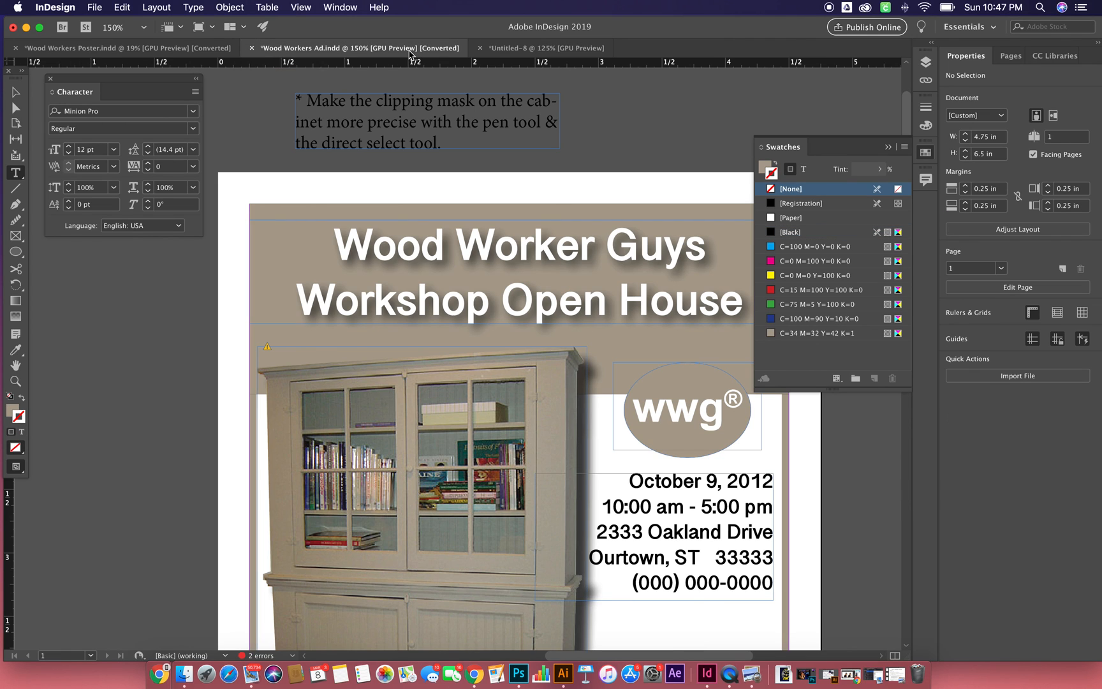
click(553, 51)
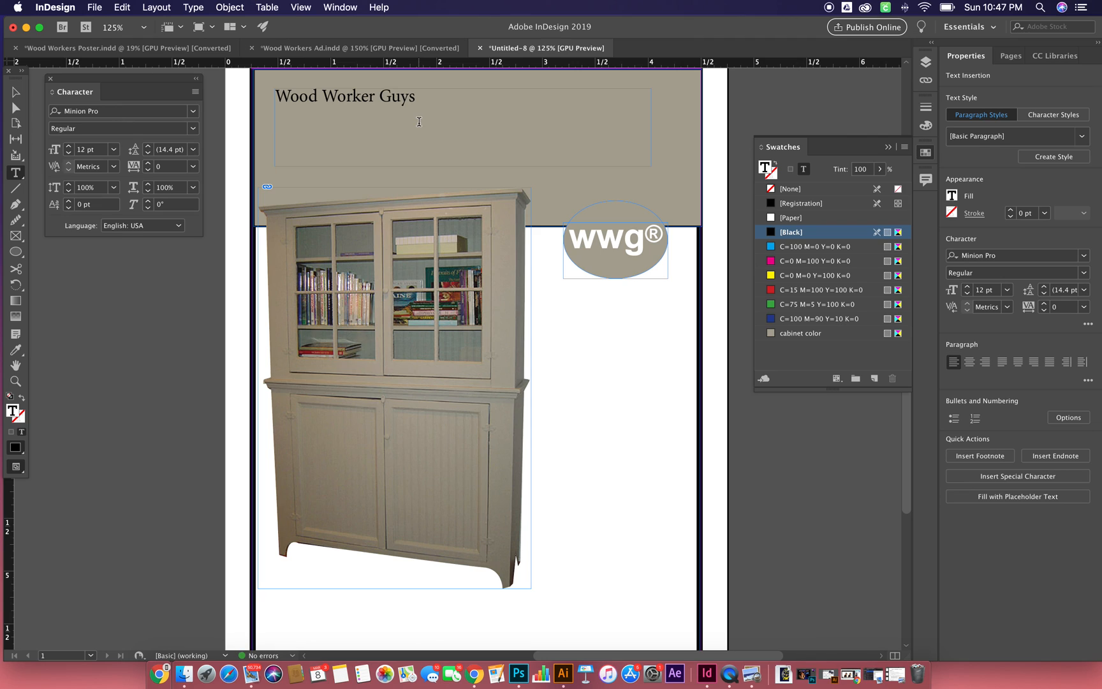
key(Return)
text(Workshop)
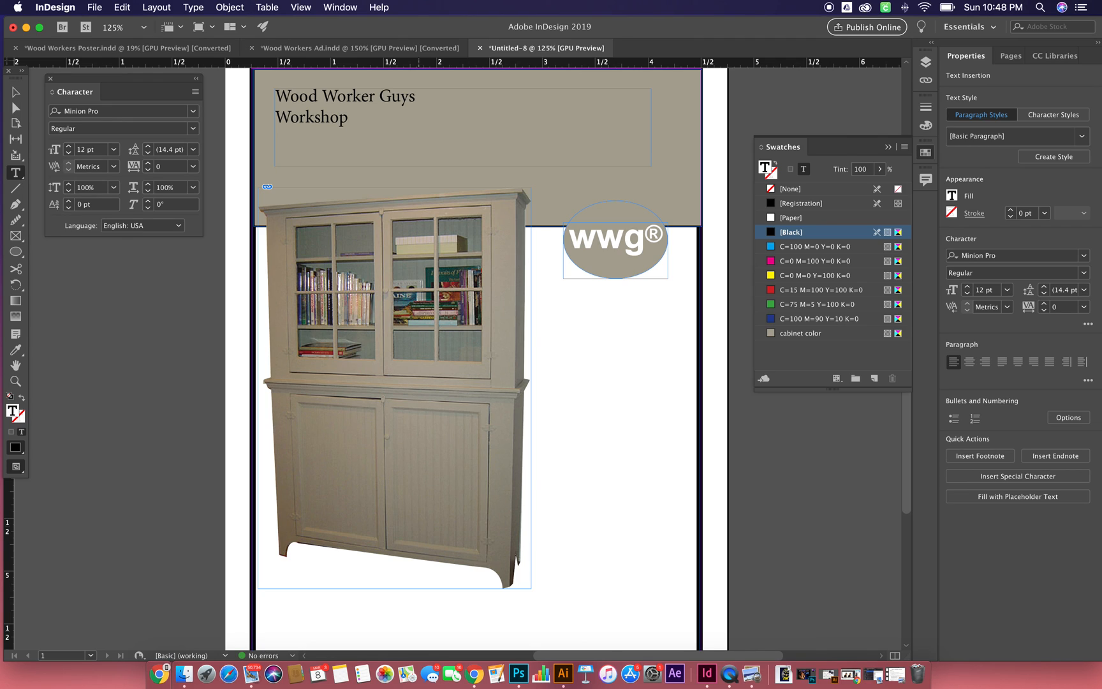
text( Open House)
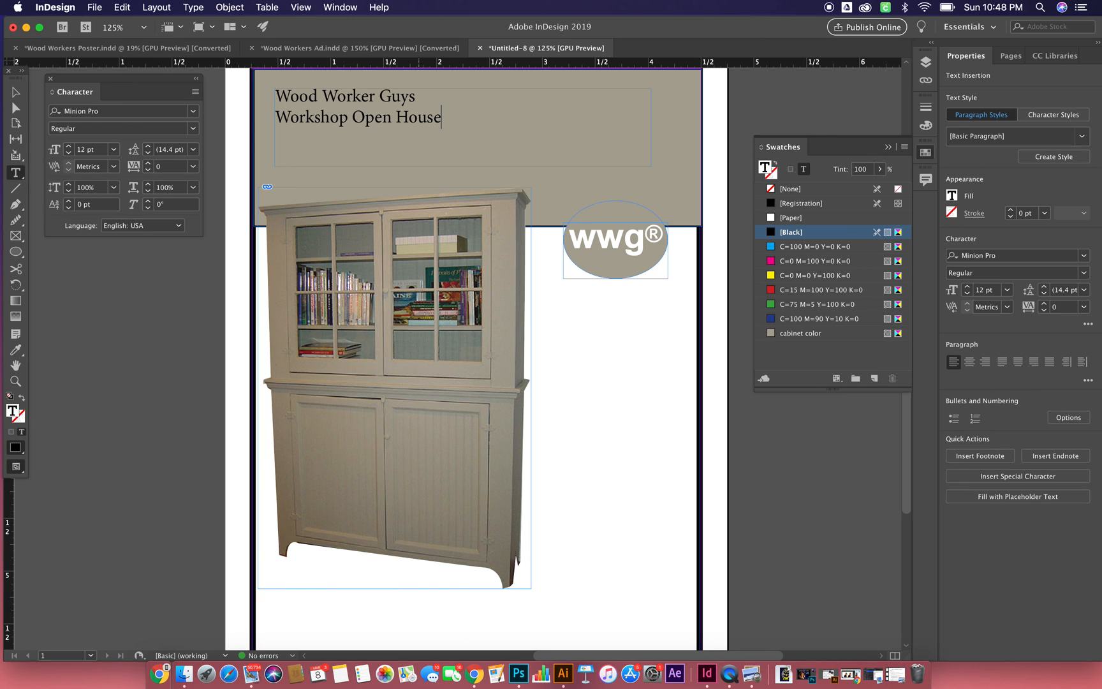
- Format both headline lines in Arial Black at 26 pt
drag(274, 92, 493, 141)
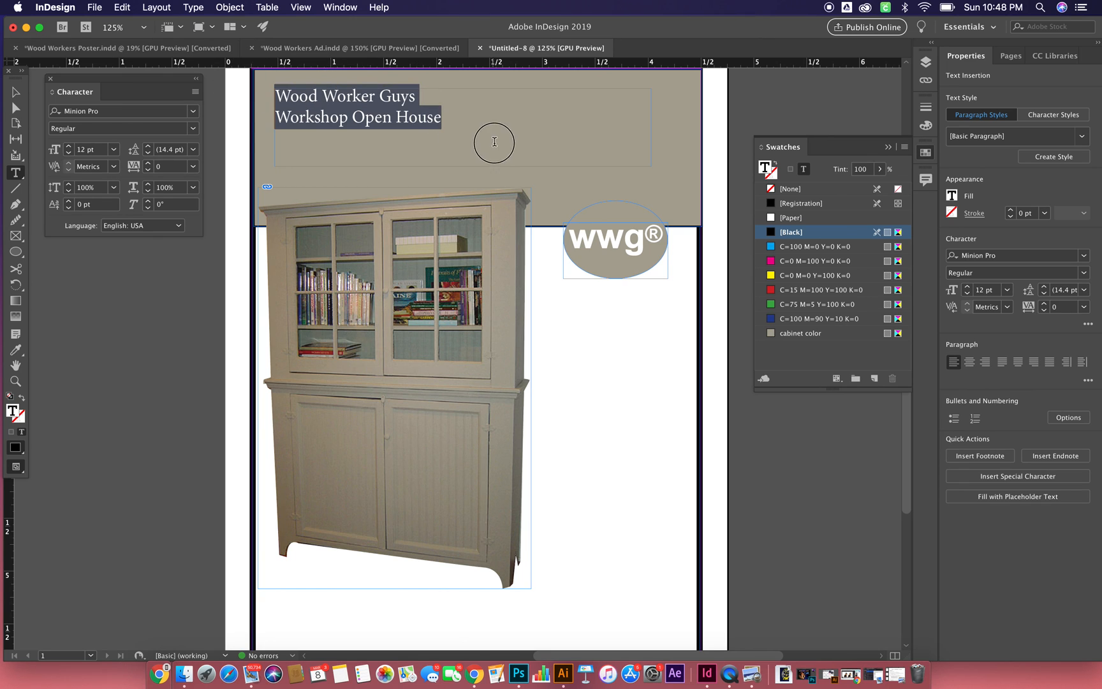
double_click(122, 111)
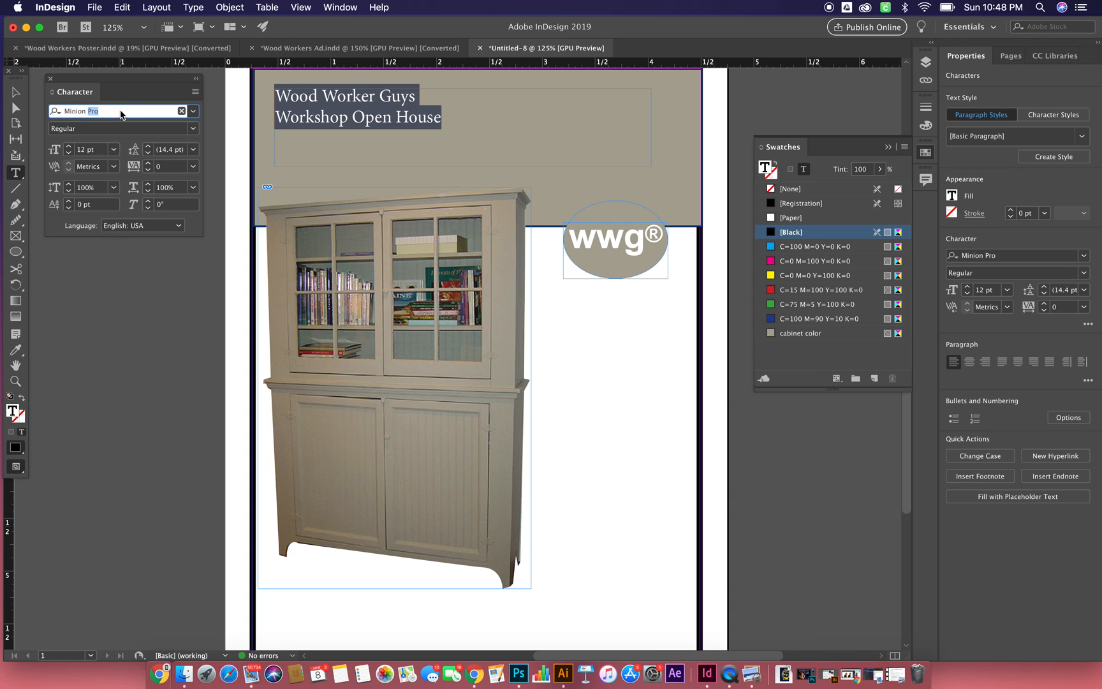
triple_click(121, 112)
text(ari)
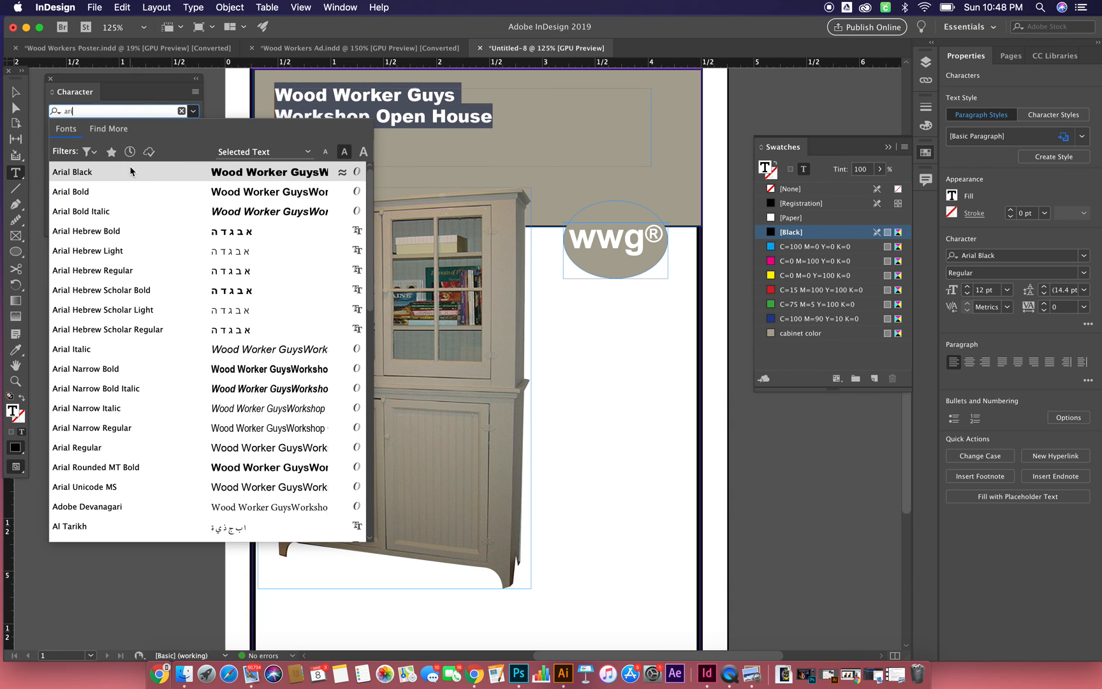
click(130, 171)
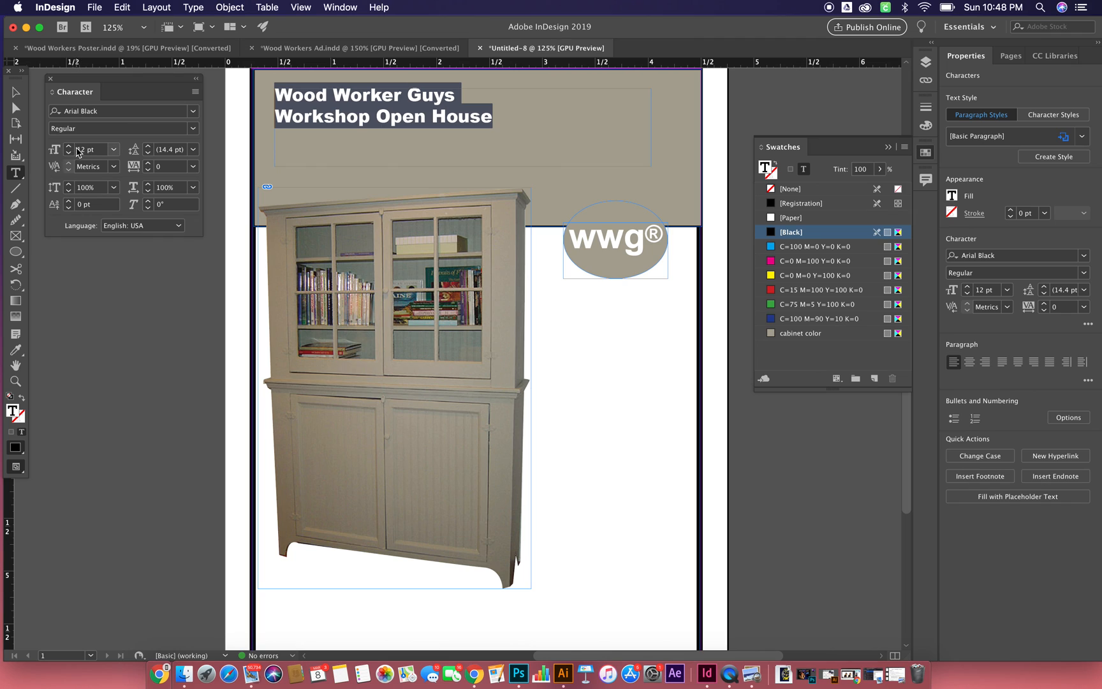
click(113, 149)
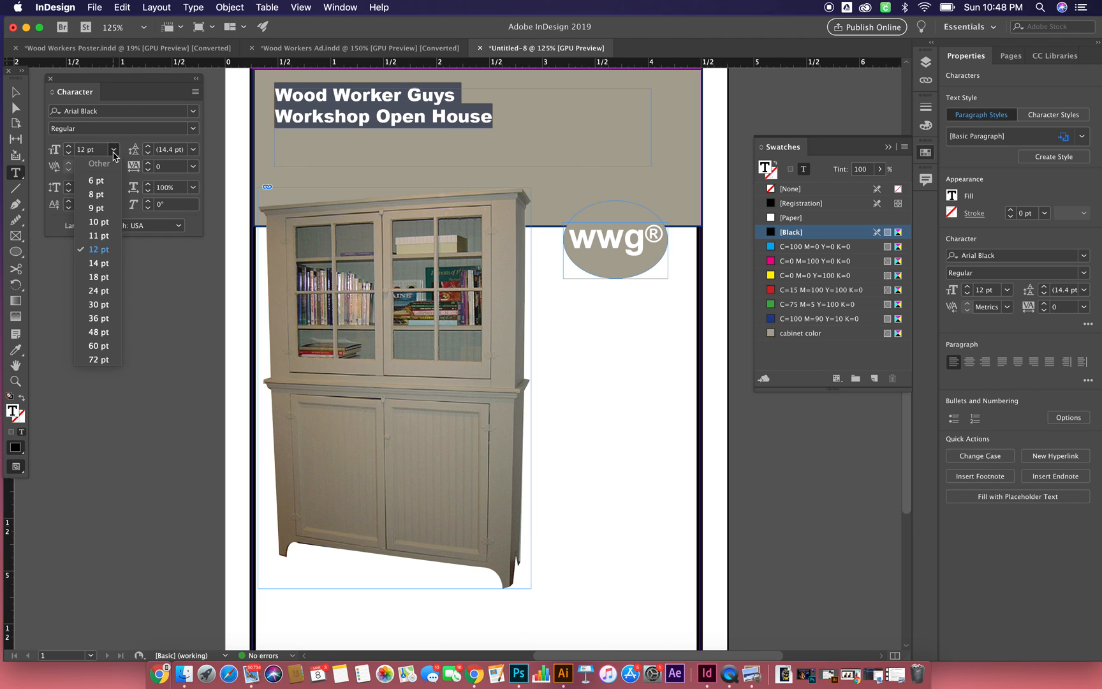
click(99, 290)
click(69, 147)
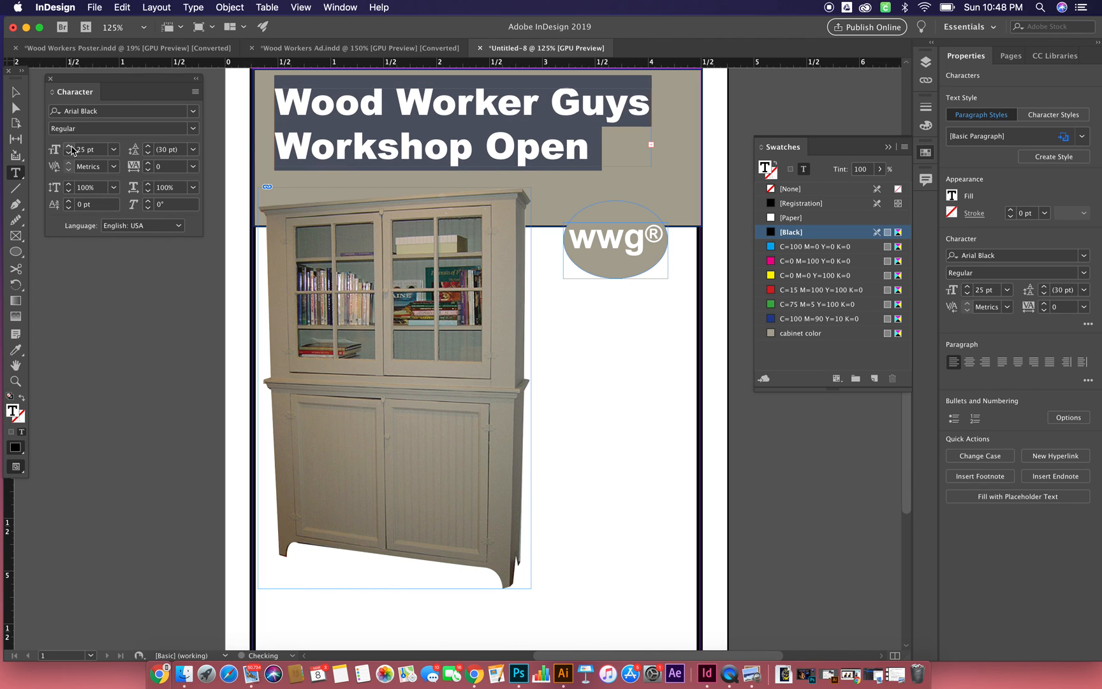
click(69, 146)
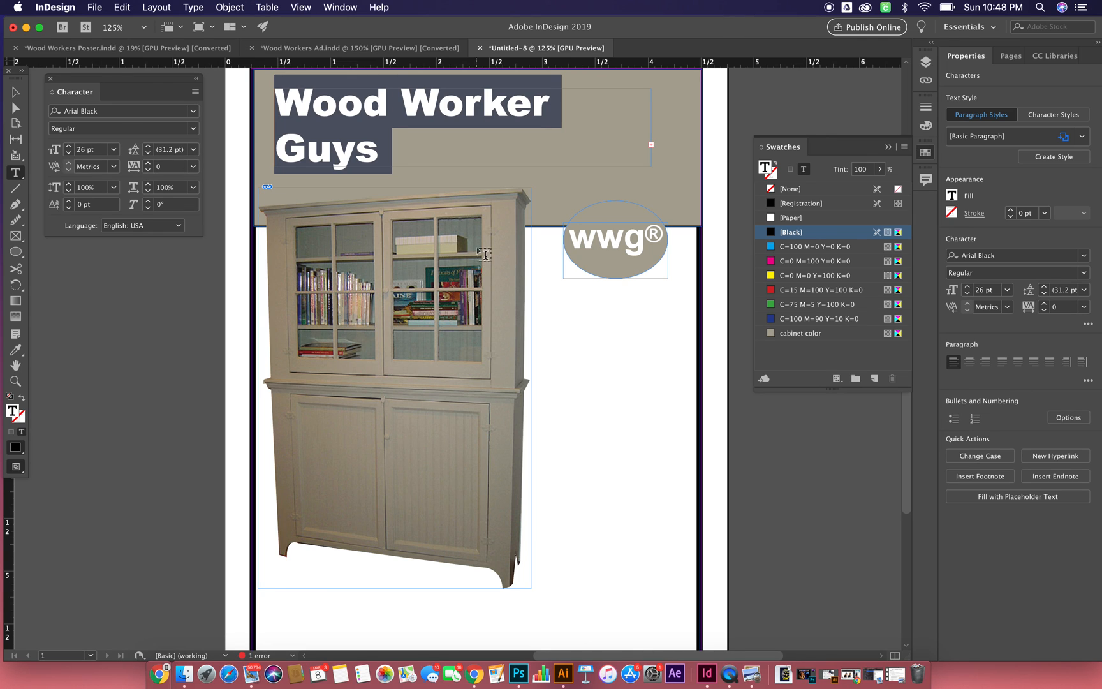
- Change the headline's font to Arial Bold and set its leading to 36 pt
click(192, 111)
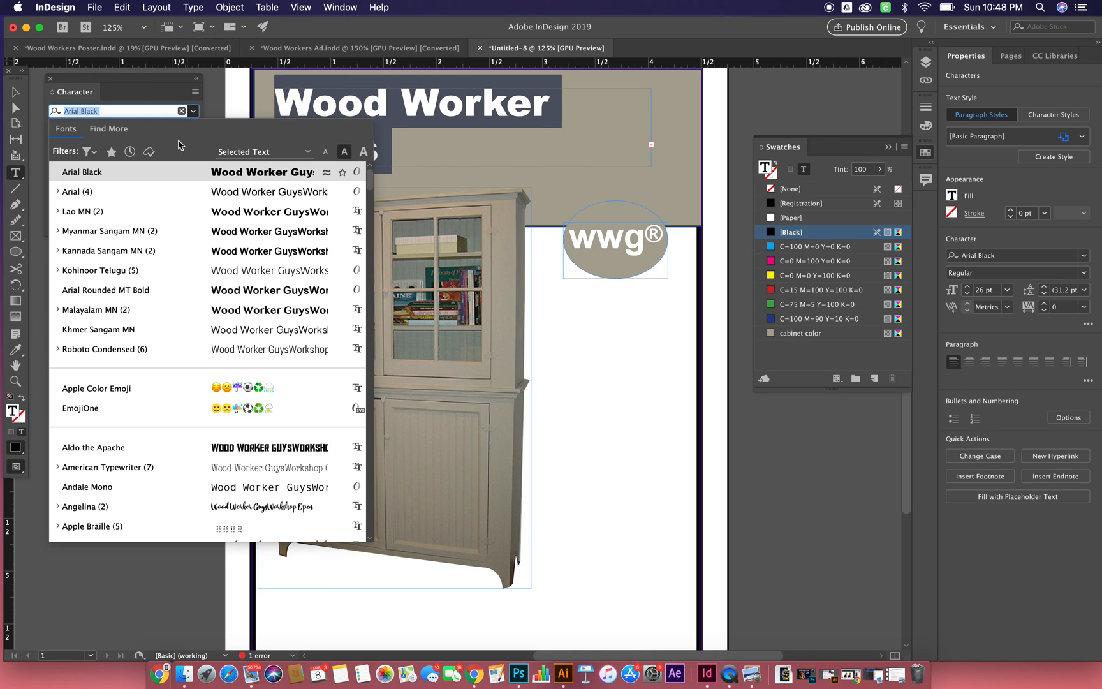
click(153, 192)
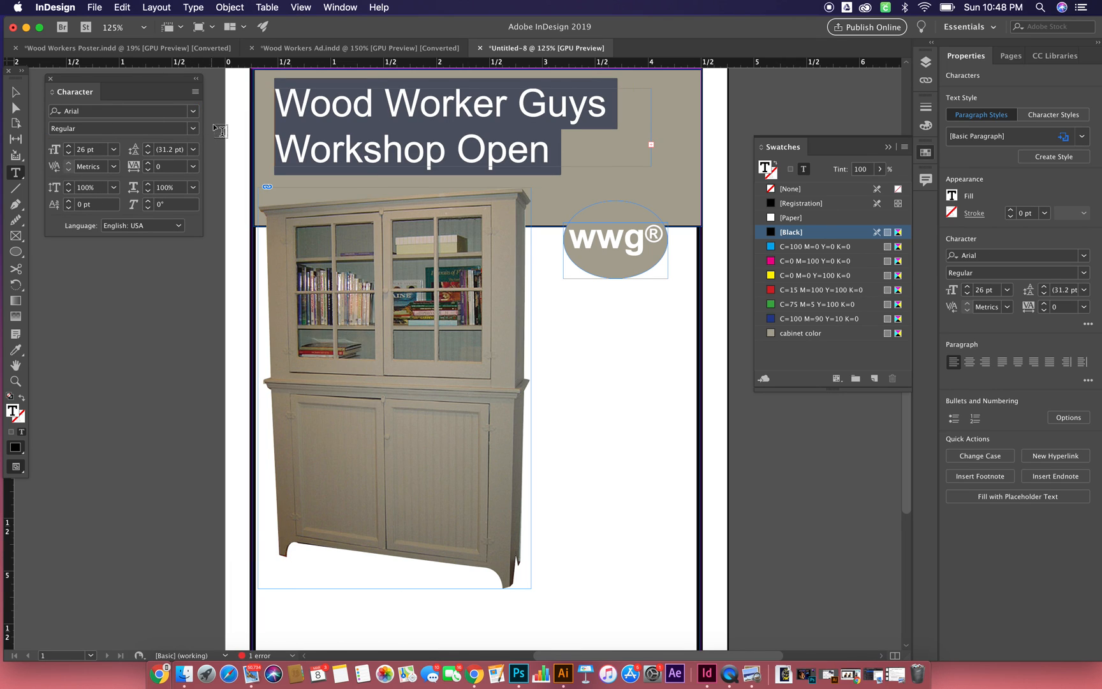
click(193, 128)
click(137, 171)
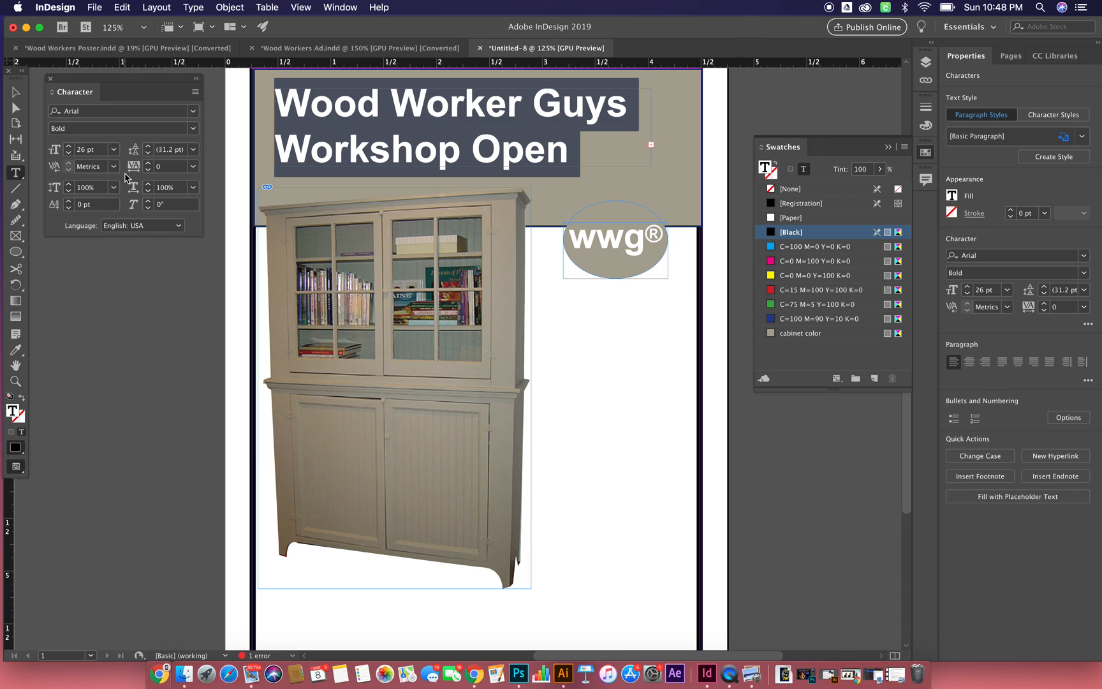
click(147, 146)
click(189, 150)
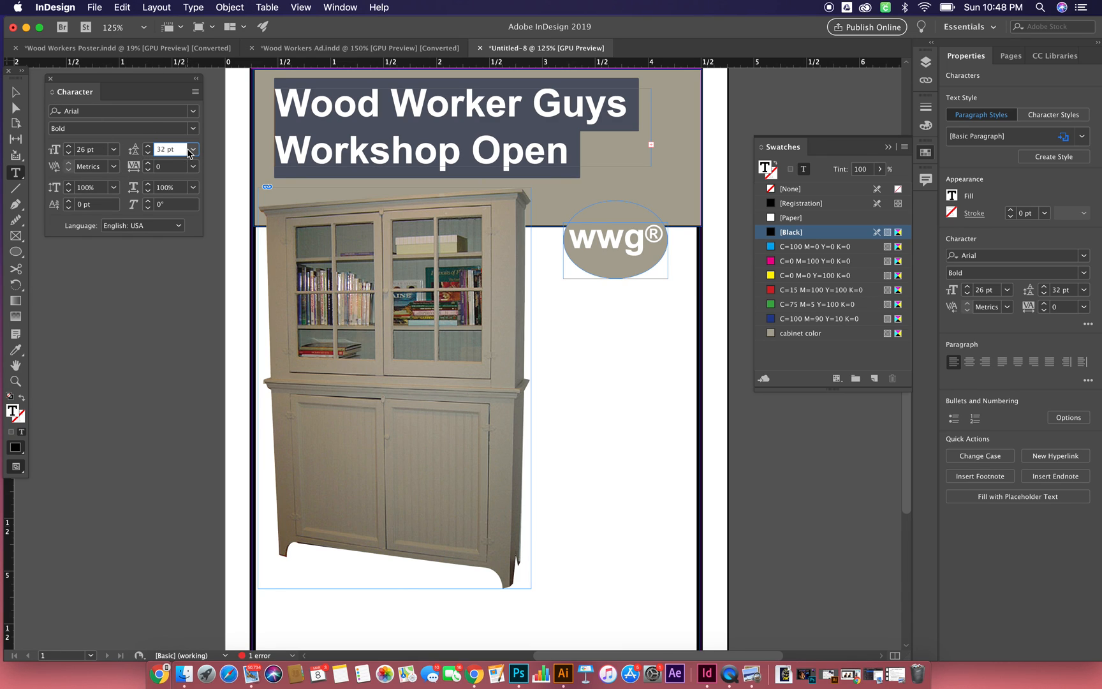
click(190, 151)
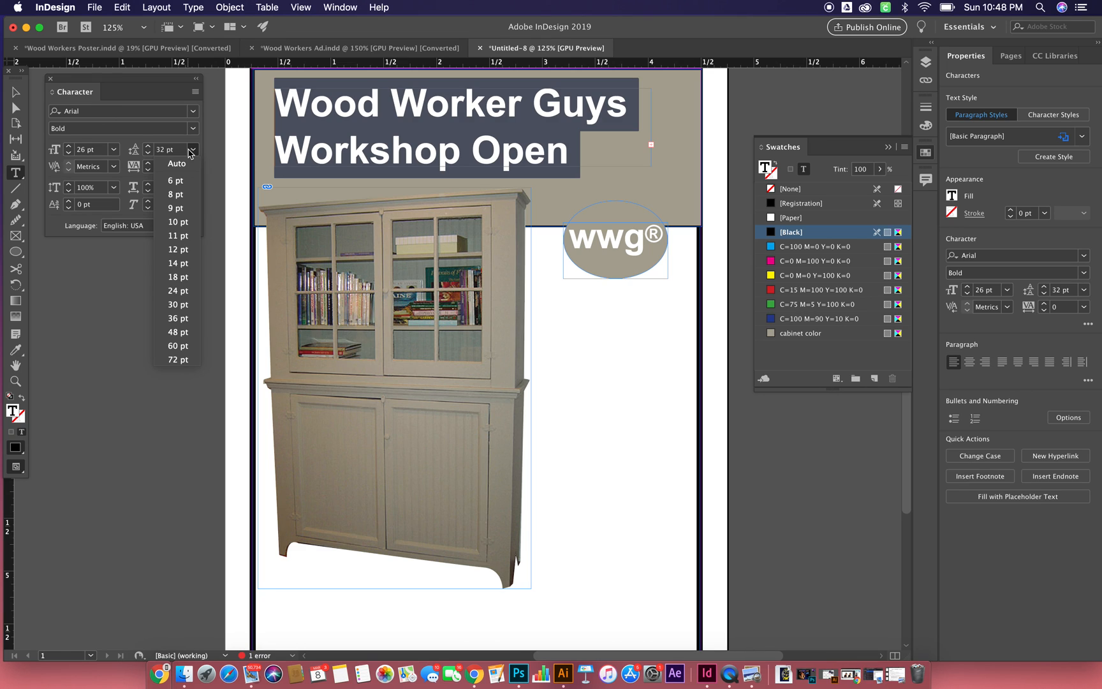
click(179, 318)
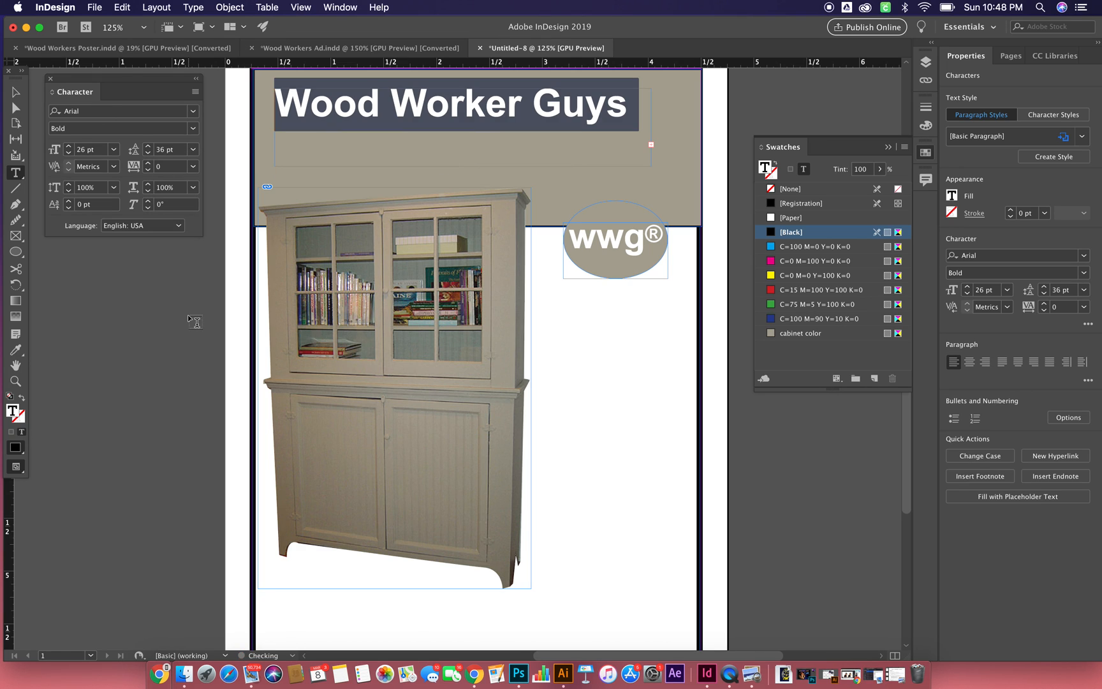
- Enlarge the headline frame to about 4.05 × 1.43 in across the header and center its two lines of text
click(15, 91)
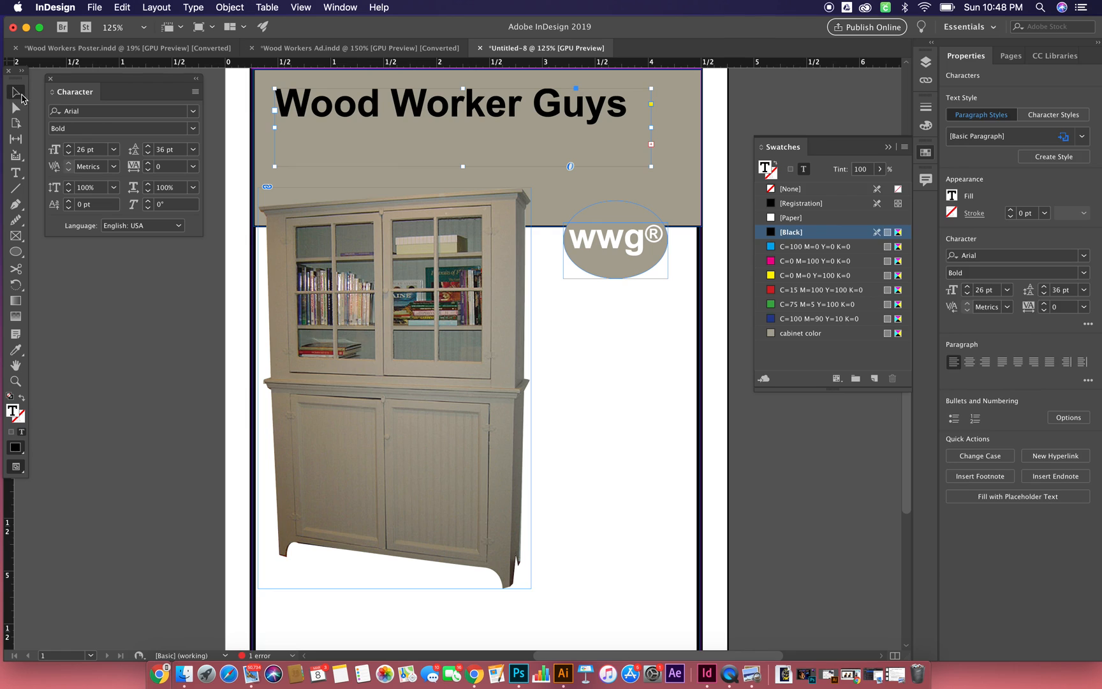
drag(463, 166, 463, 205)
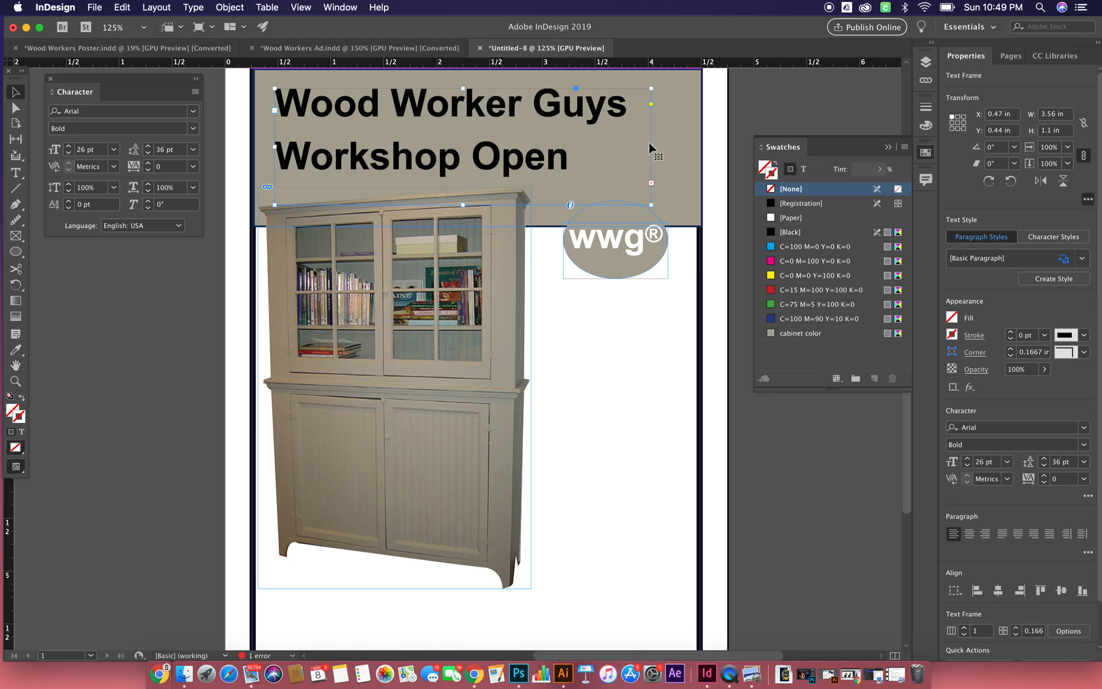
drag(651, 147, 681, 147)
drag(477, 210, 479, 240)
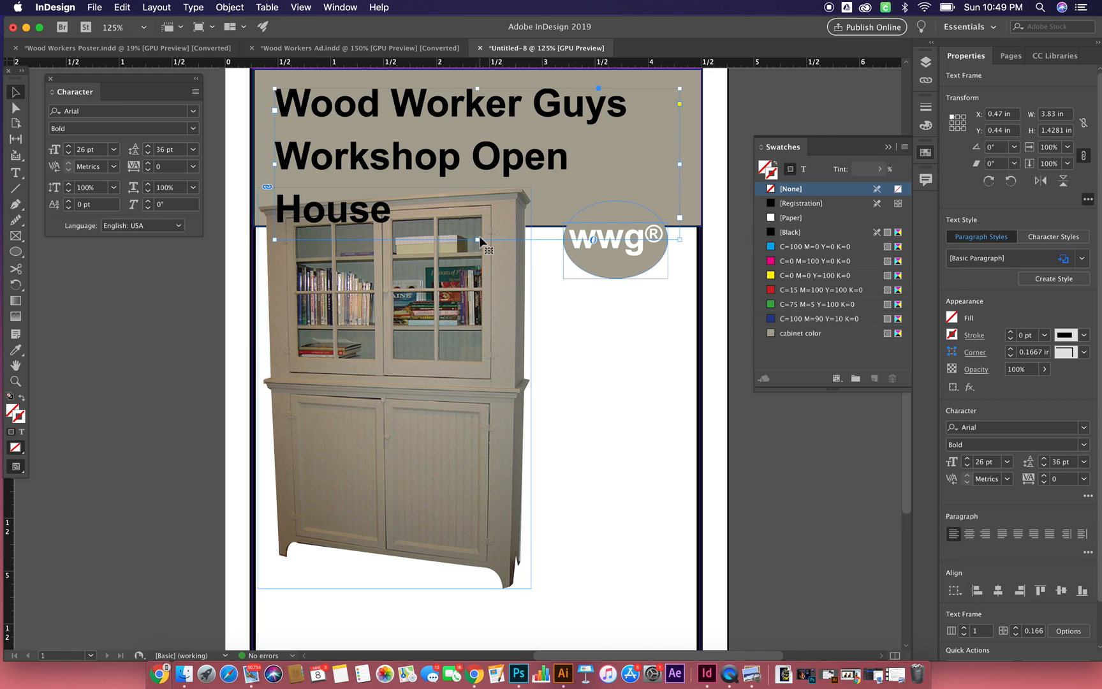
drag(675, 170, 702, 165)
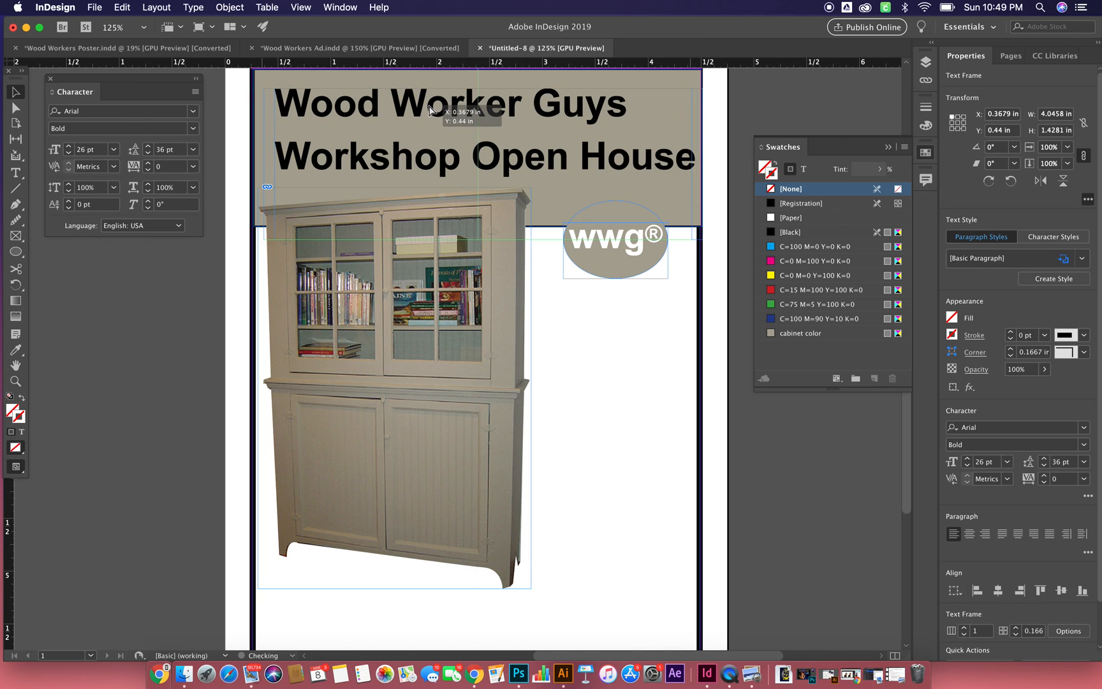
drag(440, 112, 430, 113)
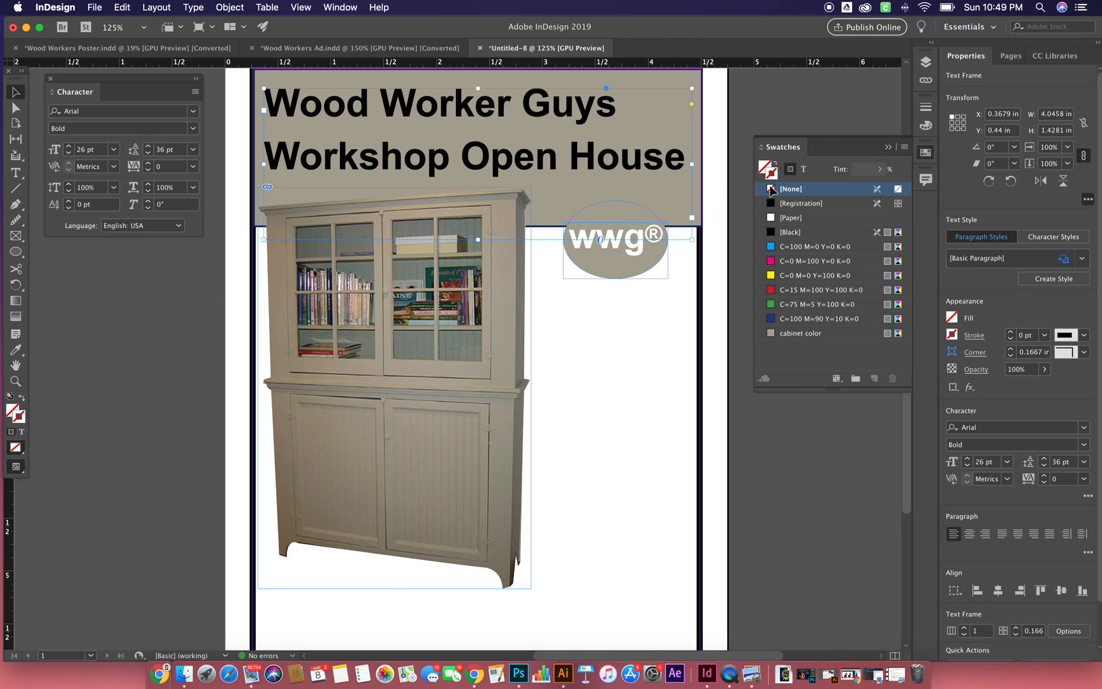
click(970, 535)
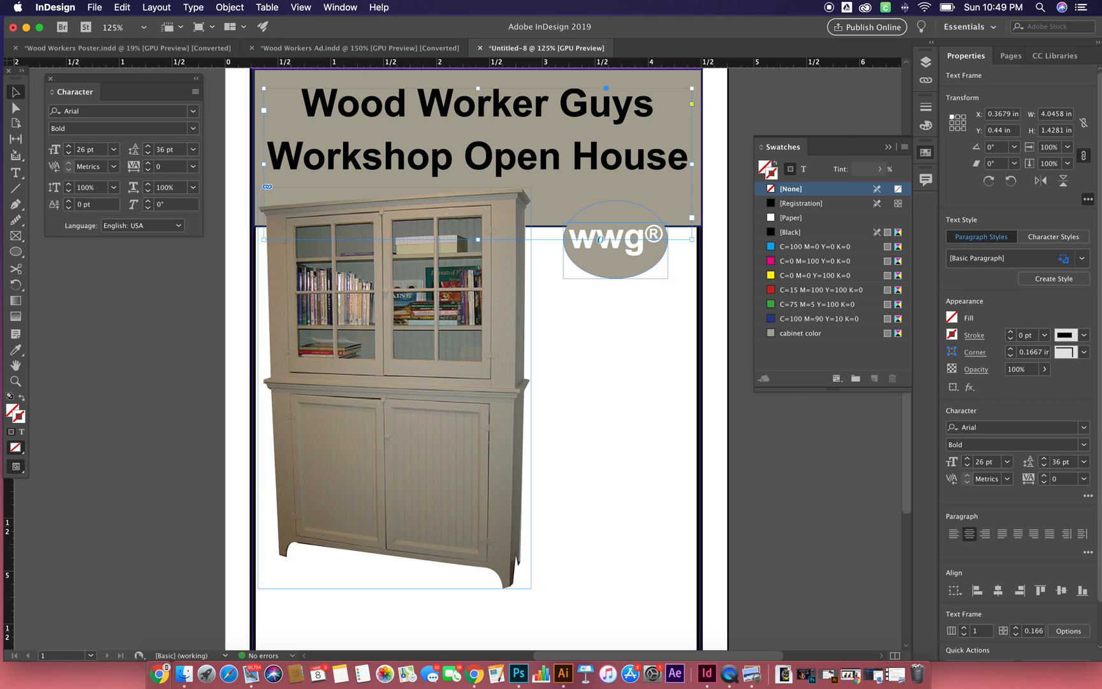
- Set the headline frame's position to X 0.25 in and Y 0.04375 in
click(1003, 115)
key(BackSpace)
key(Tab)
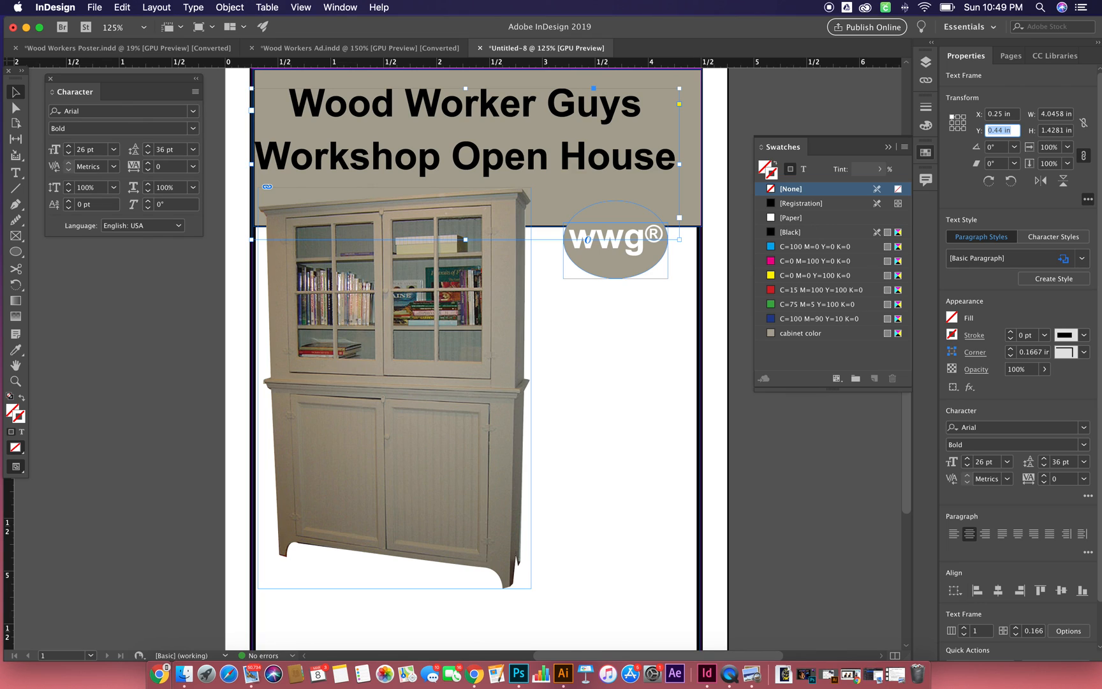
text(.)
text(0)
text(43)
text(75)
key(Tab)
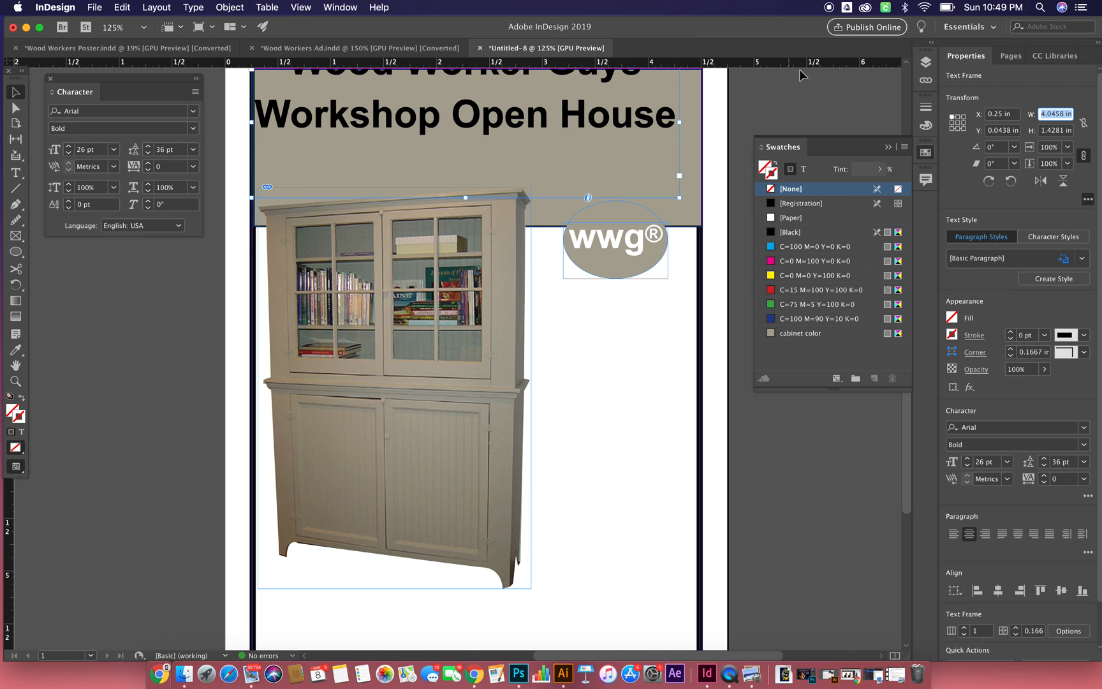
- Move the headline frame back inside the beige header, to about X 0.37 in and Y 0.54 in
scroll(680, 174, up, 3)
scroll(680, 173, down, 2)
scroll(680, 174, right, 1)
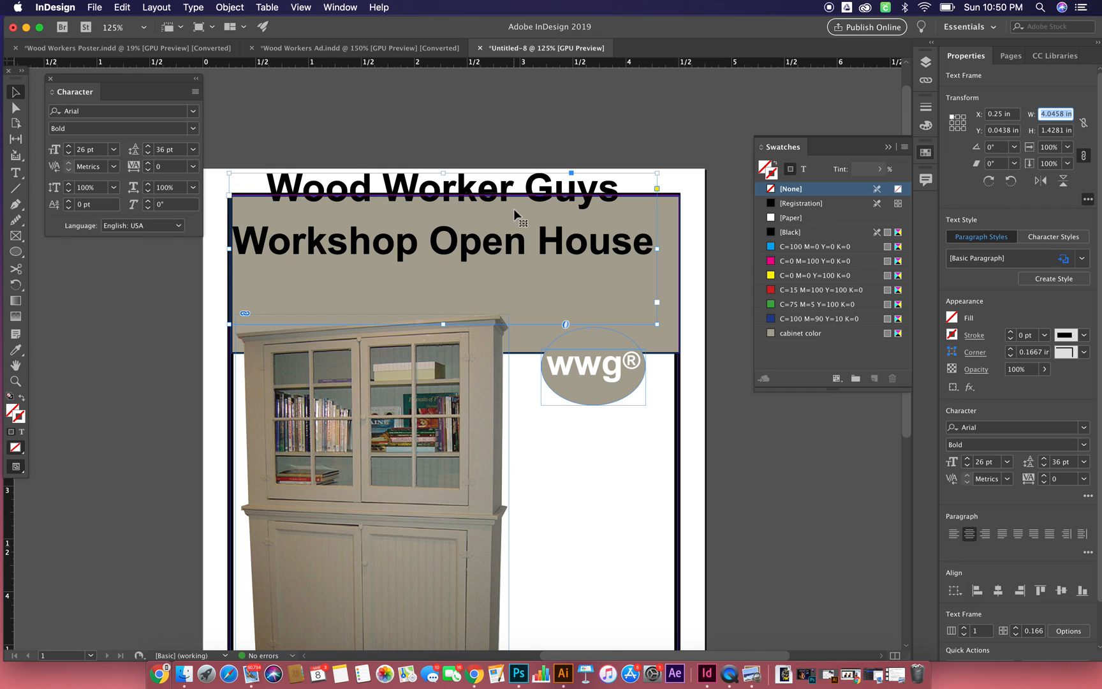
drag(402, 187, 415, 240)
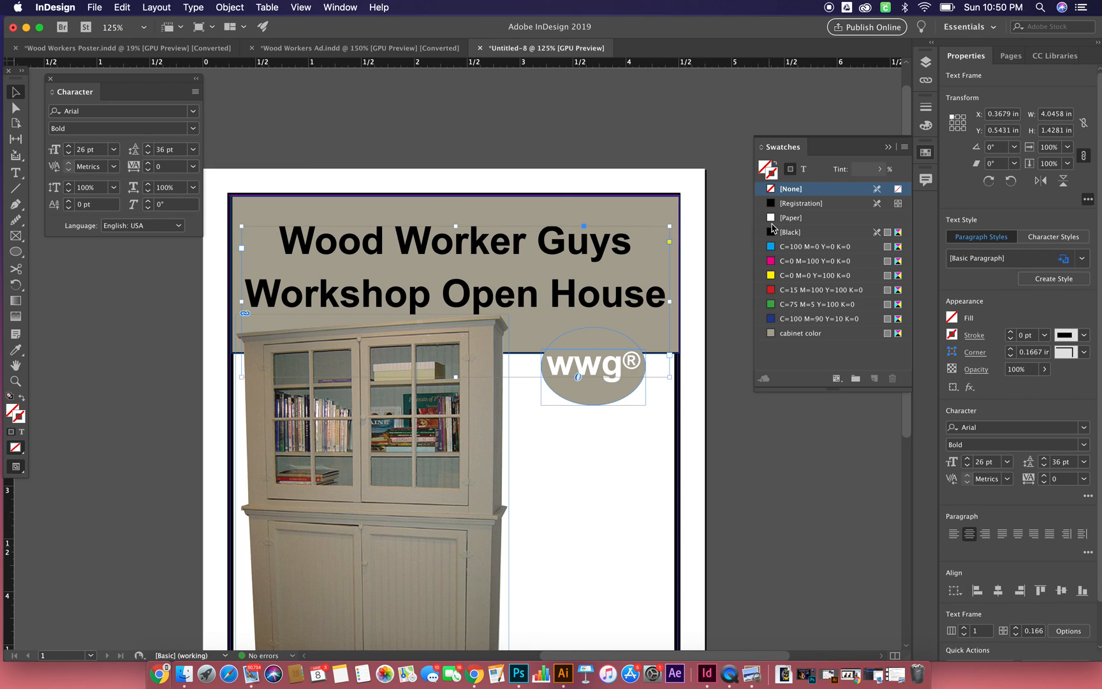
- Try the [Paper] swatch on the headline frame's stroke and fill, and reset both to [None]
click(792, 219)
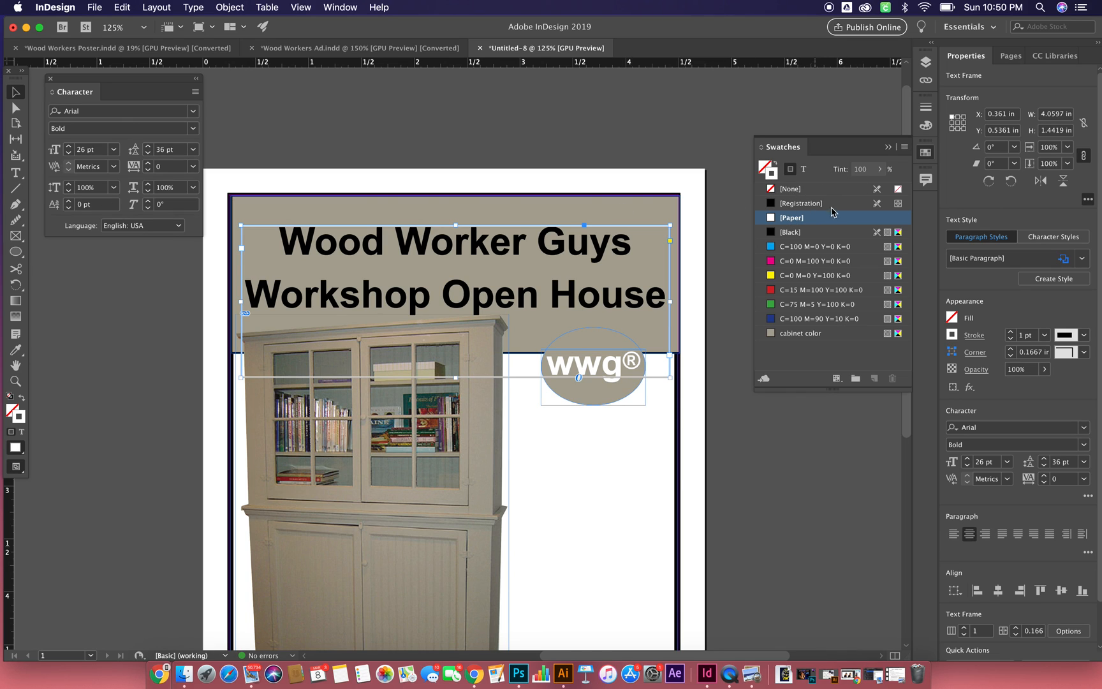
click(895, 190)
click(766, 167)
click(797, 218)
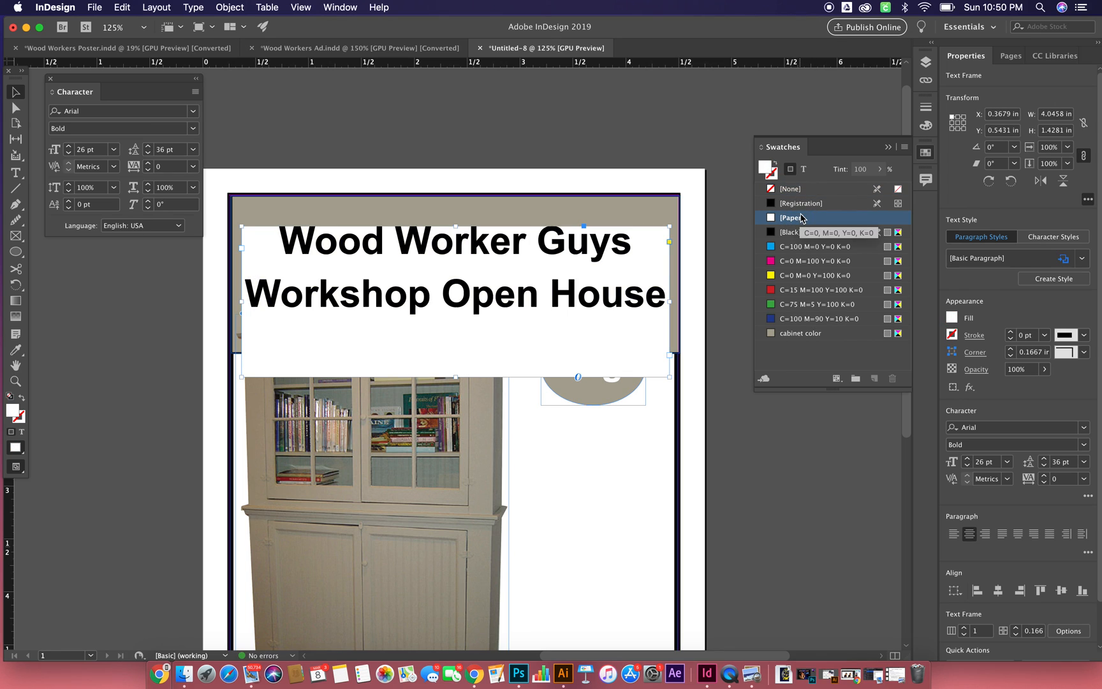
click(772, 189)
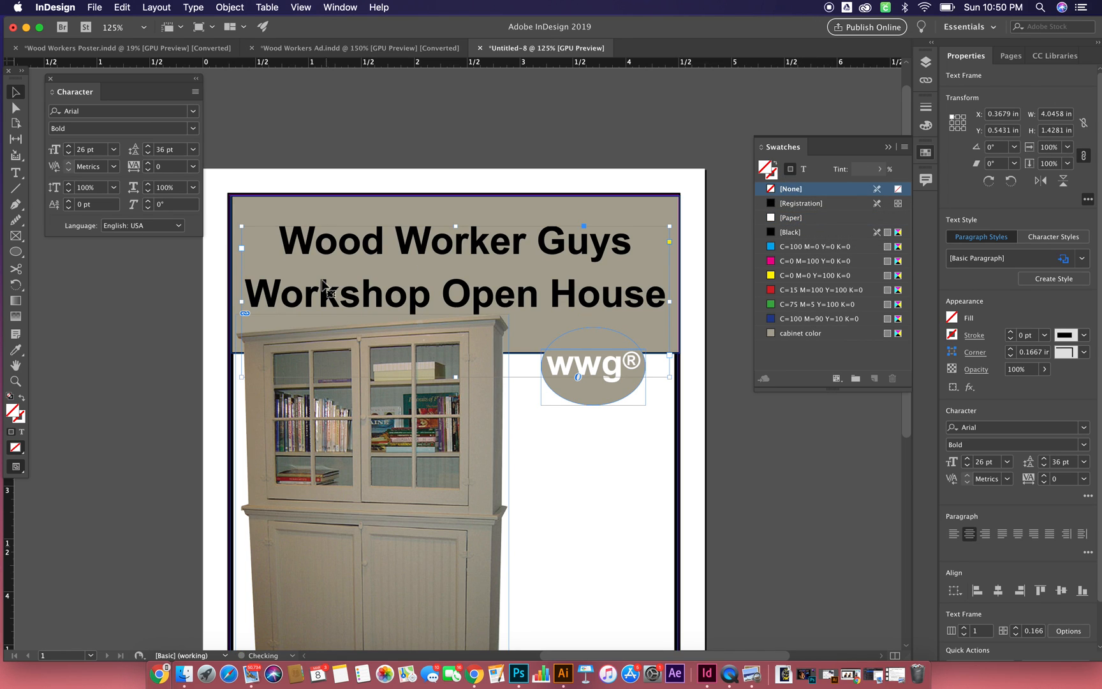
- Color both lines of the headline text with the [Paper] swatch
double_click(281, 237)
drag(279, 239, 676, 319)
click(787, 219)
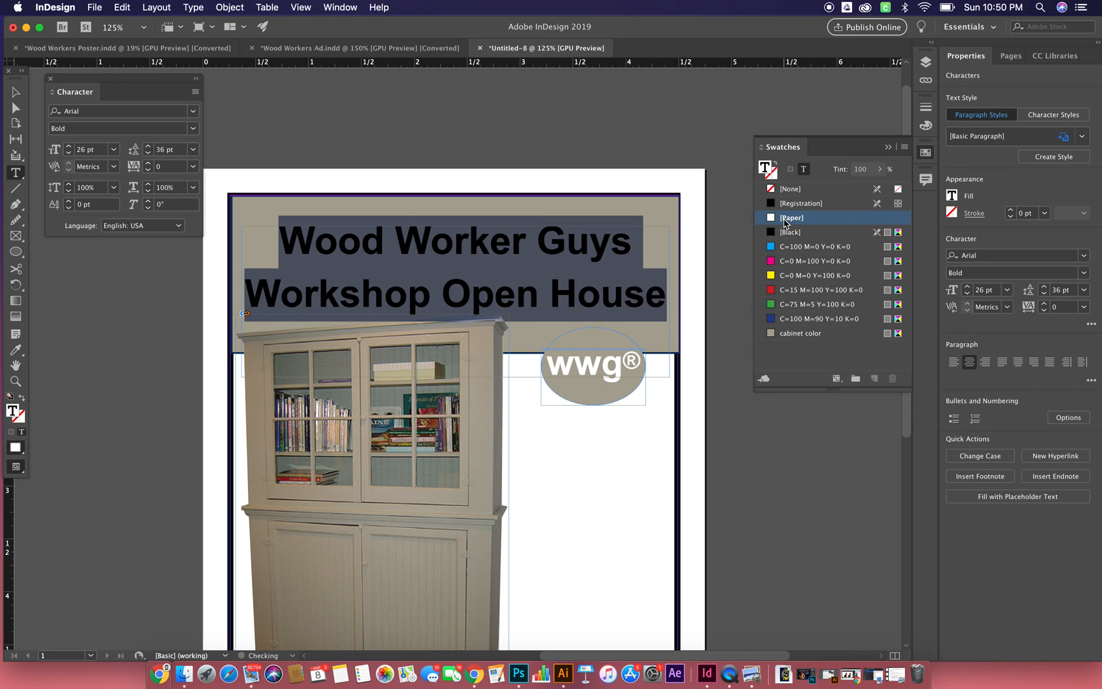
- Shift the headline frame slightly up within the header, to about X 0.35 in and Y 0.44 in
click(15, 92)
click(76, 269)
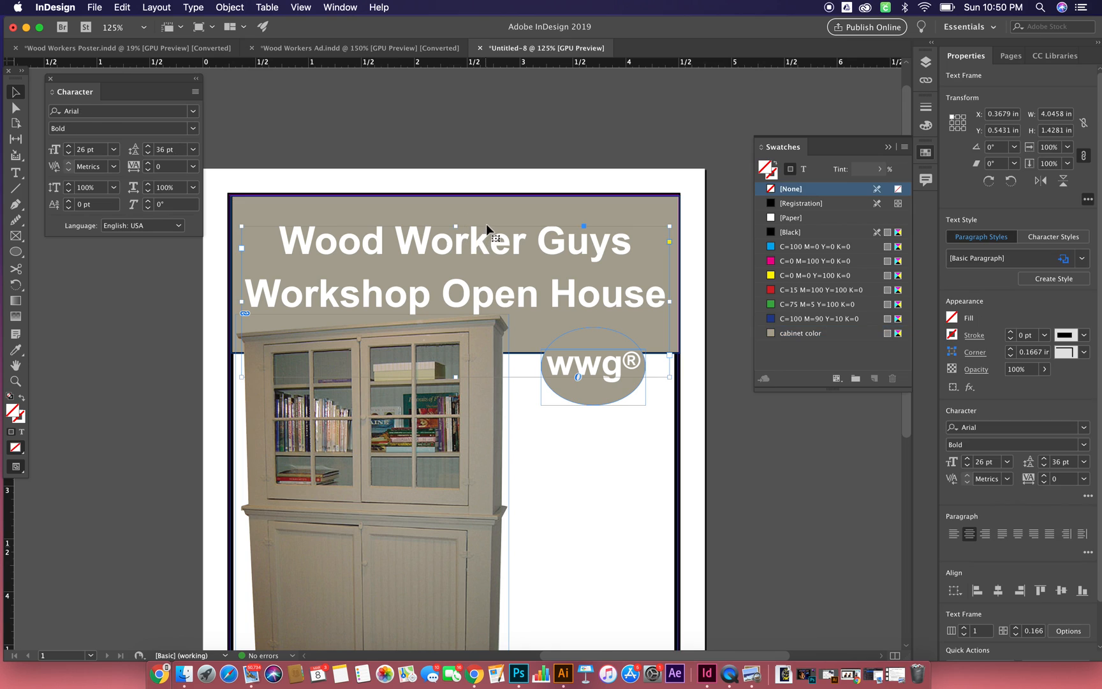
drag(486, 224, 484, 214)
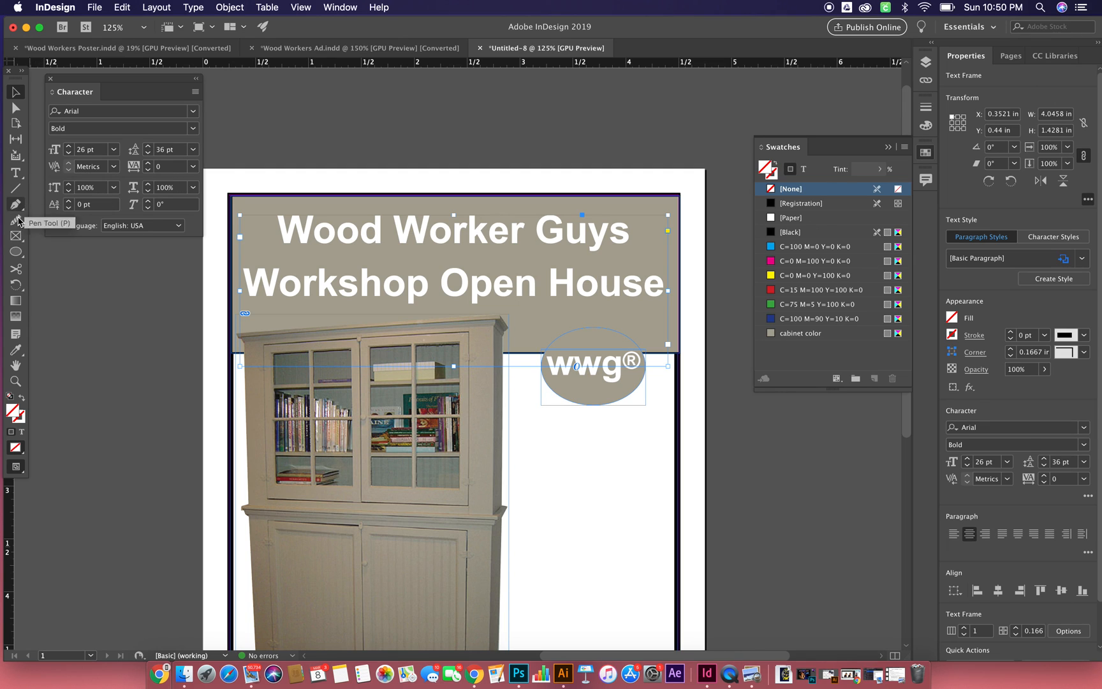
- Create a rectangle 1.875 in wide and 1.0 in high in the blank area beside the cabinet image
drag(15, 251, 67, 266)
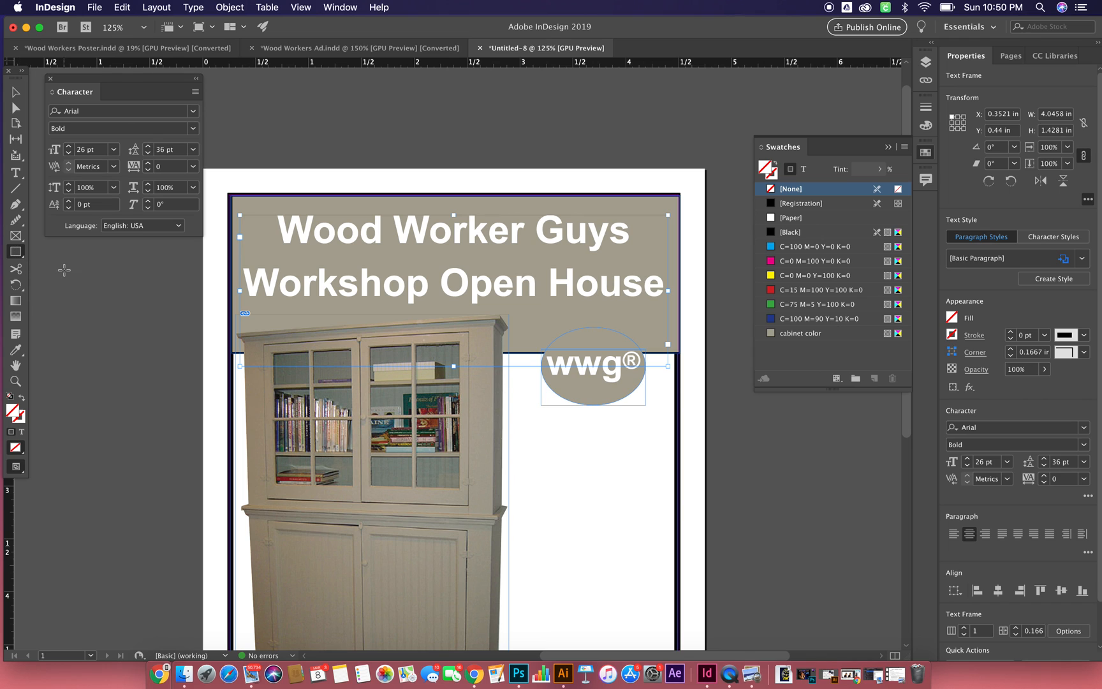
scroll(505, 440, down, 5)
scroll(505, 440, up, 2)
scroll(506, 440, right, 1)
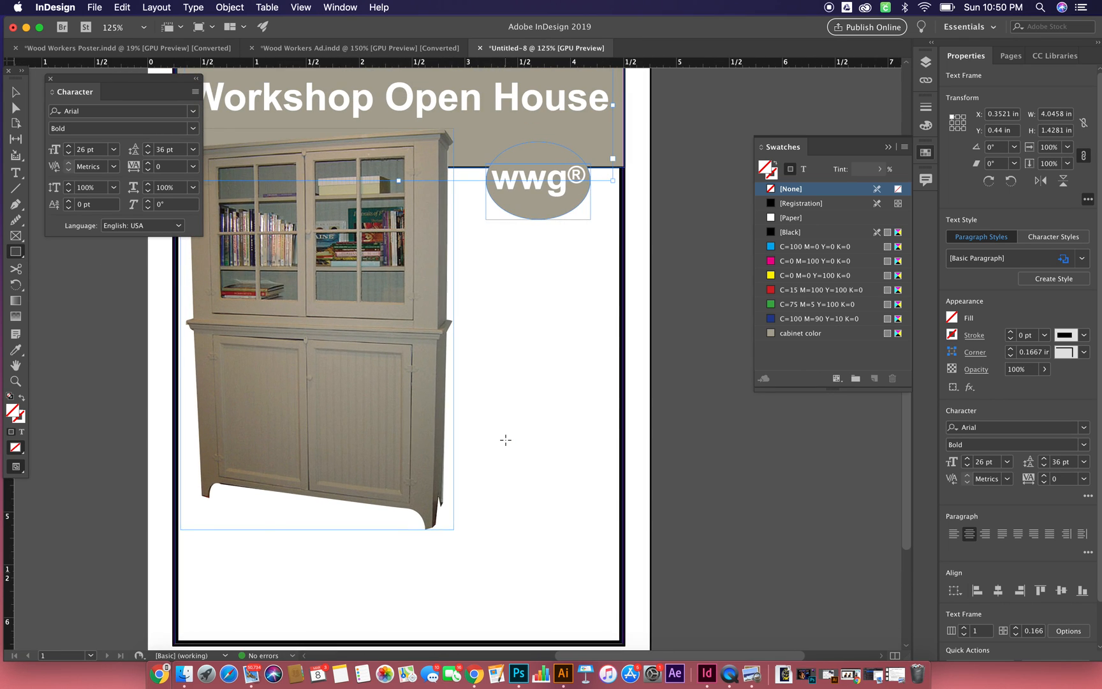
click(501, 389)
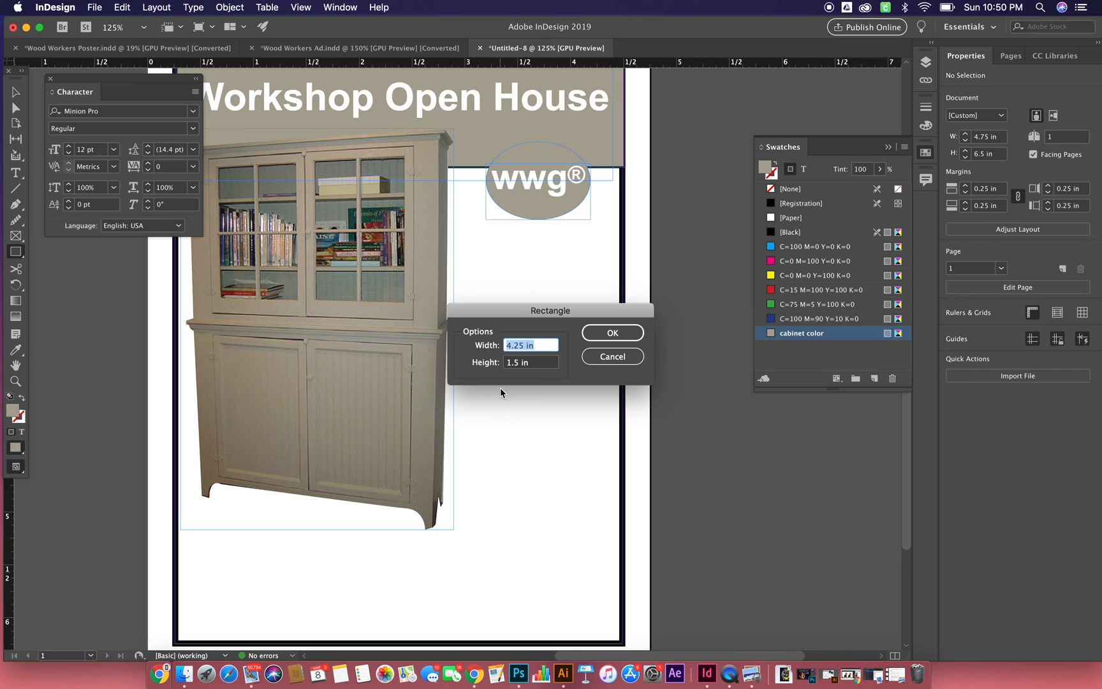
text(1.875)
key(Tab)
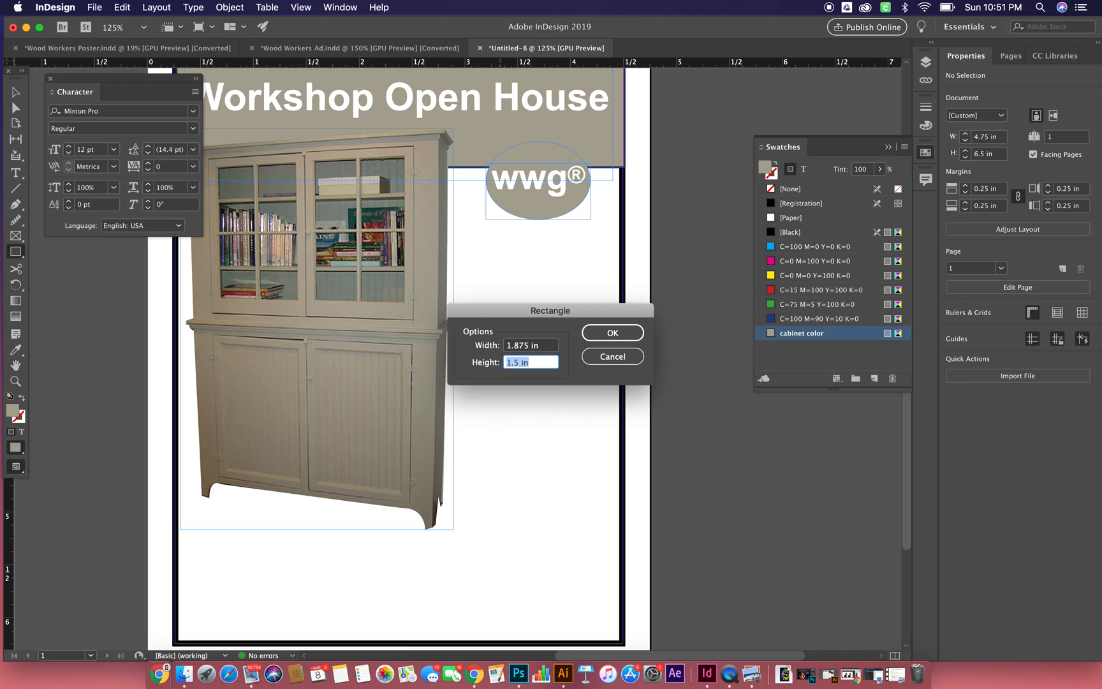
text(1.0)
click(612, 332)
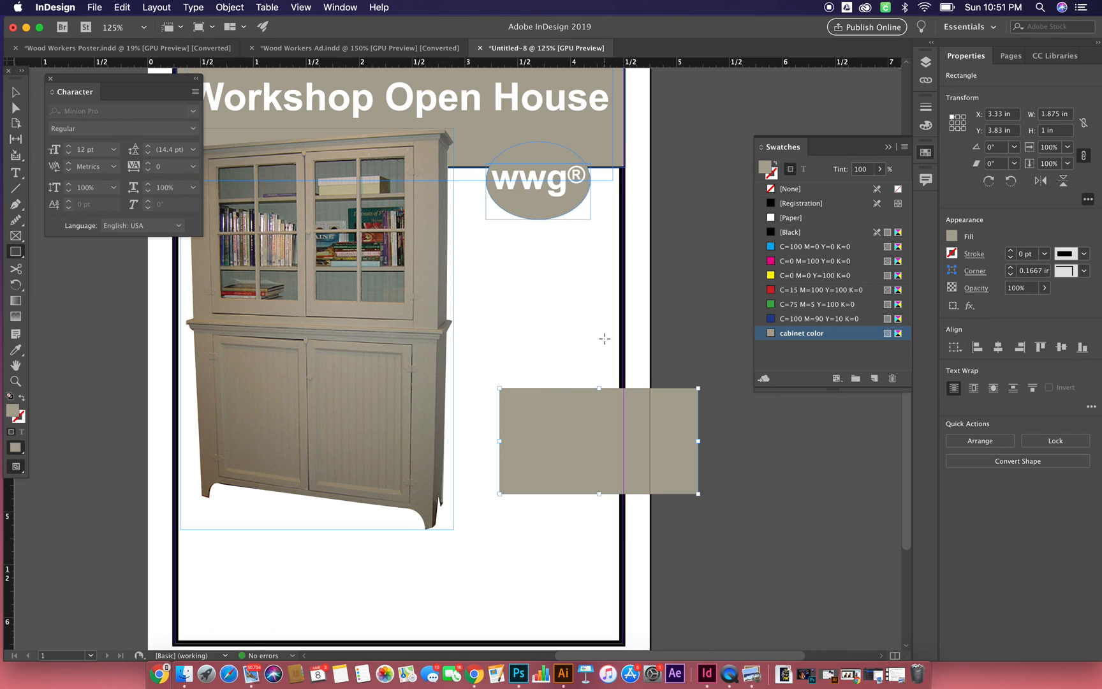
- Position the new rectangle below the wwg® ellipse at X 2.5 in and Y 2.375 in
click(999, 118)
text(2.5)
key(Tab)
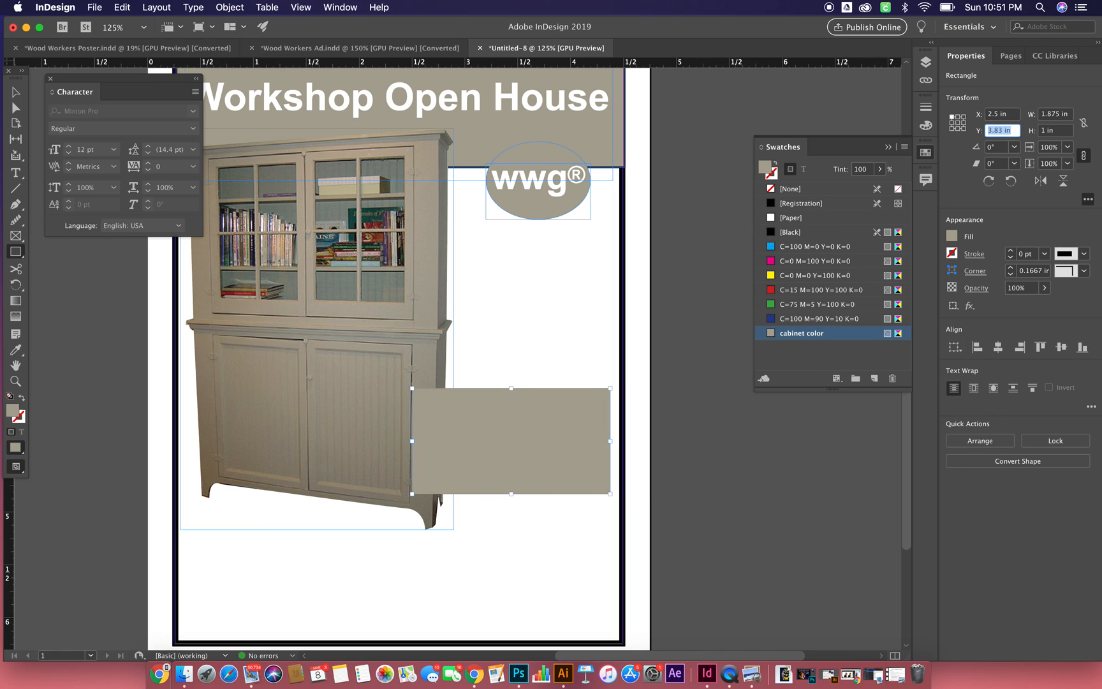
text(2.375)
key(Tab)
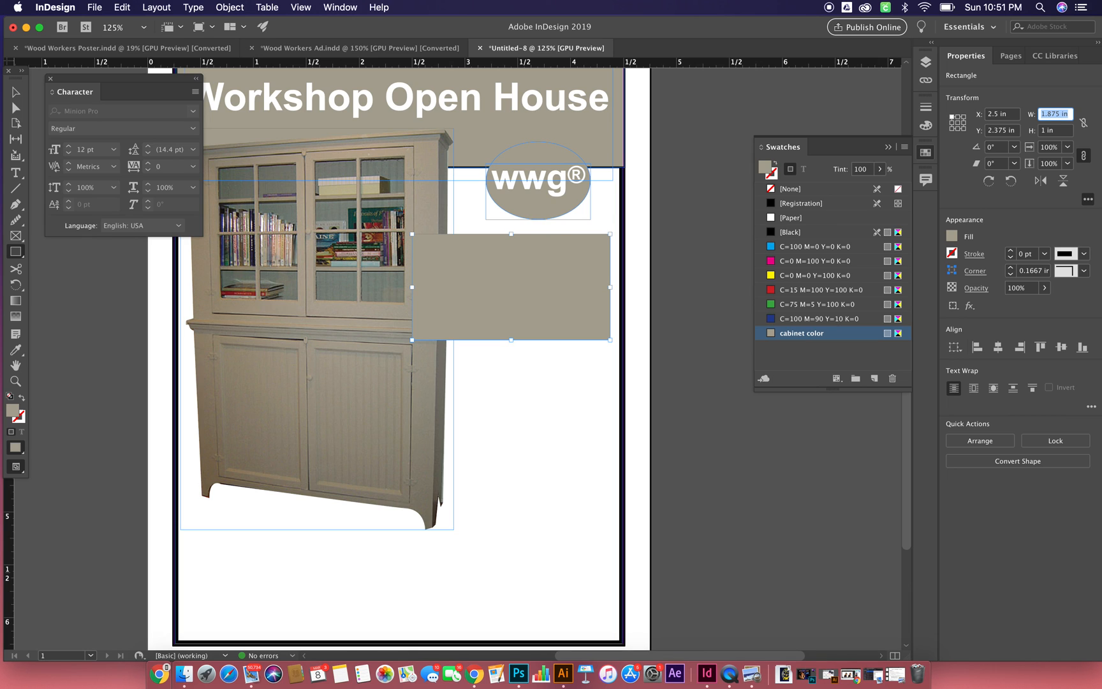
- Check the event details in the reference ad, then turn the rectangle into a text frame and enter "October 9, 2011"
click(338, 51)
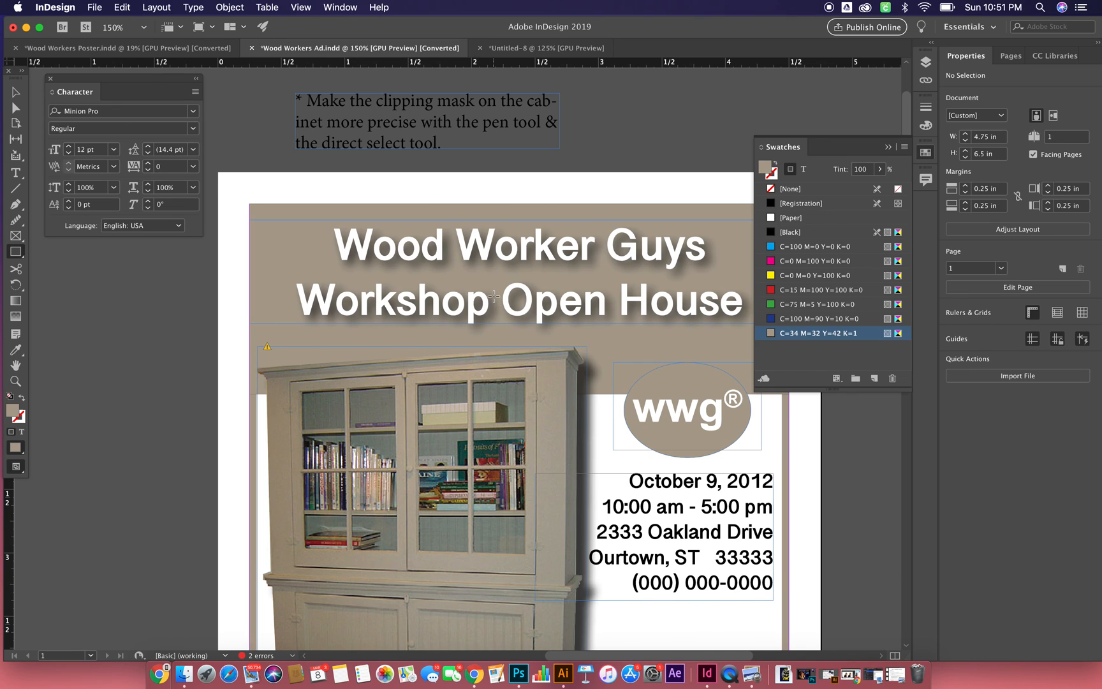
scroll(602, 130, down, 10)
scroll(602, 129, right, 2)
scroll(602, 130, up, 8)
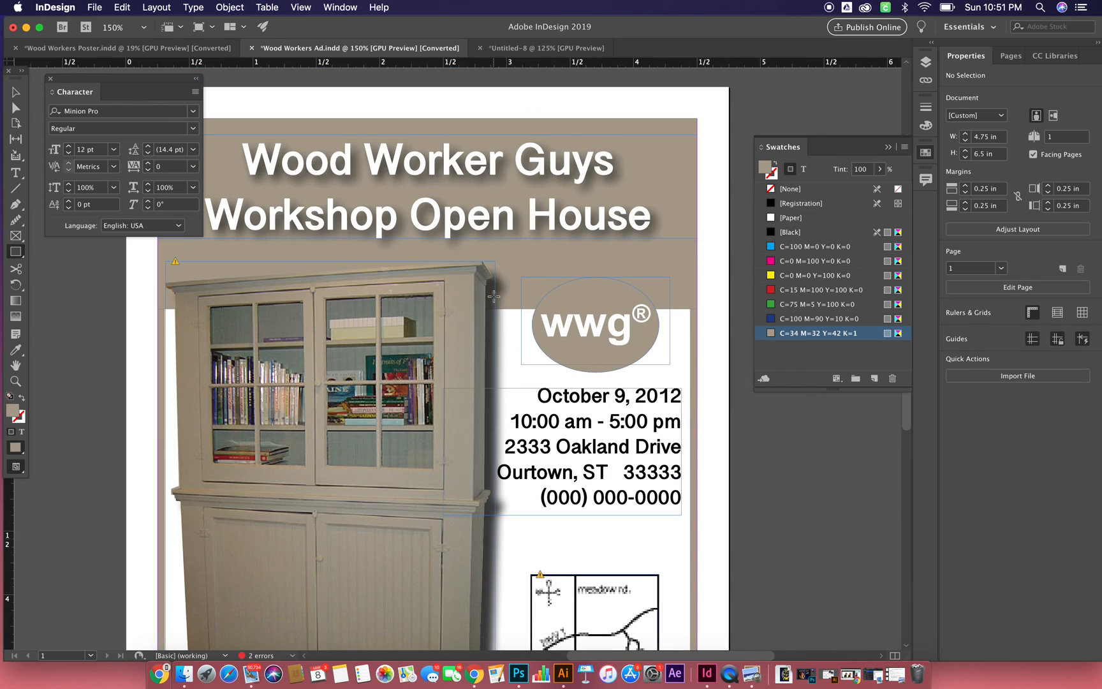
click(563, 50)
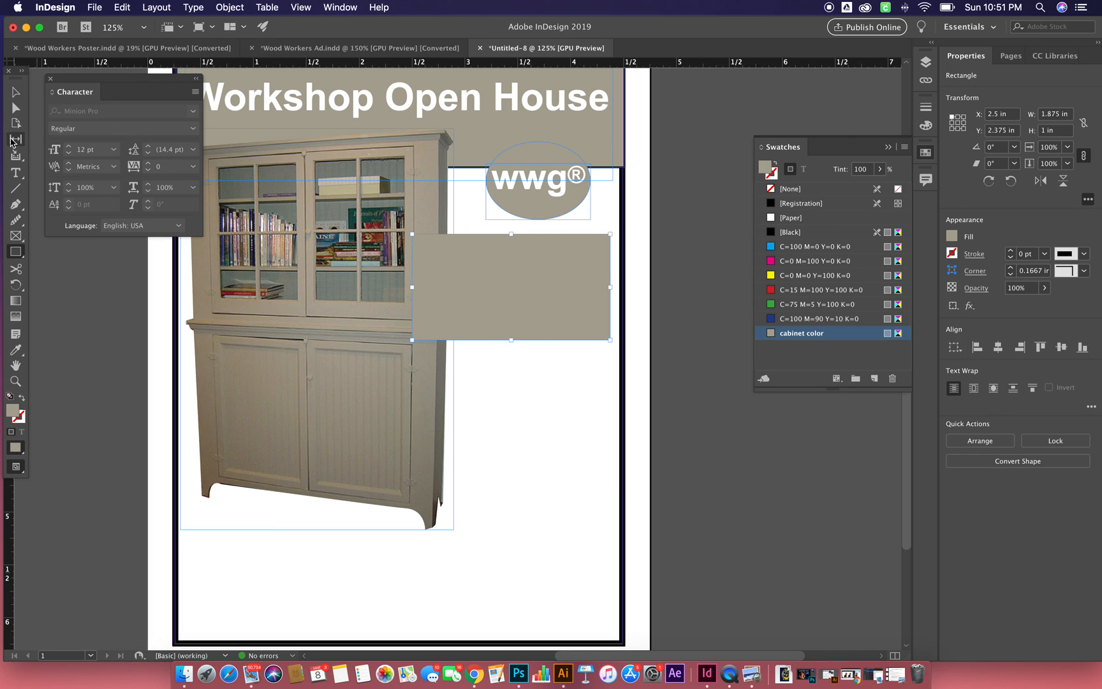
click(15, 173)
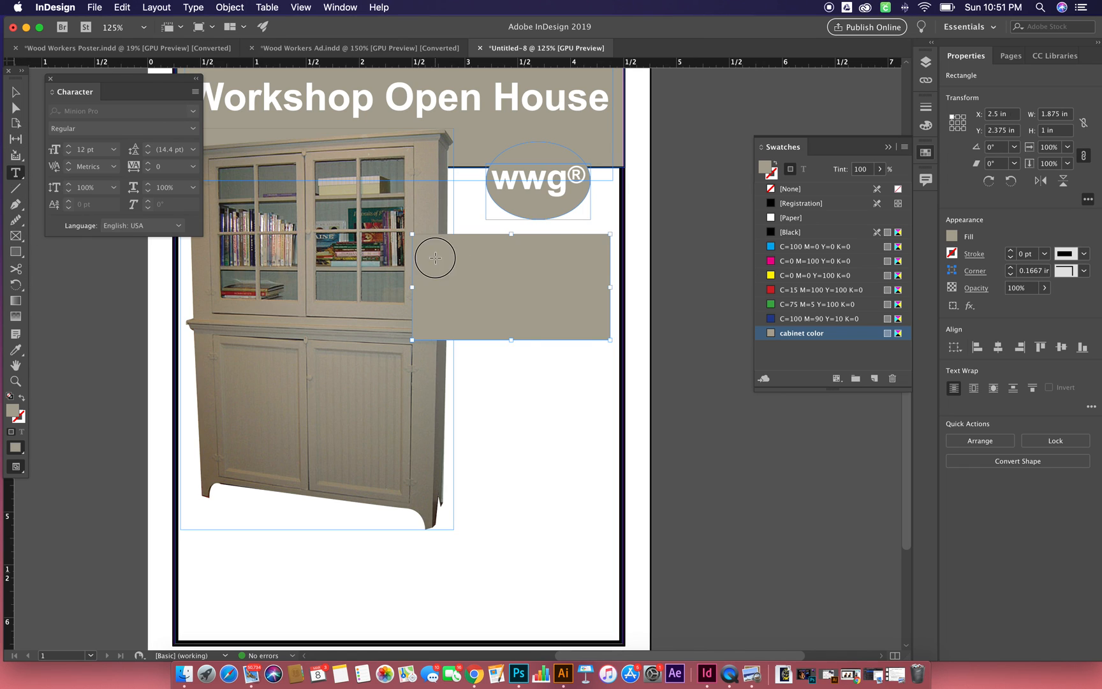
click(435, 257)
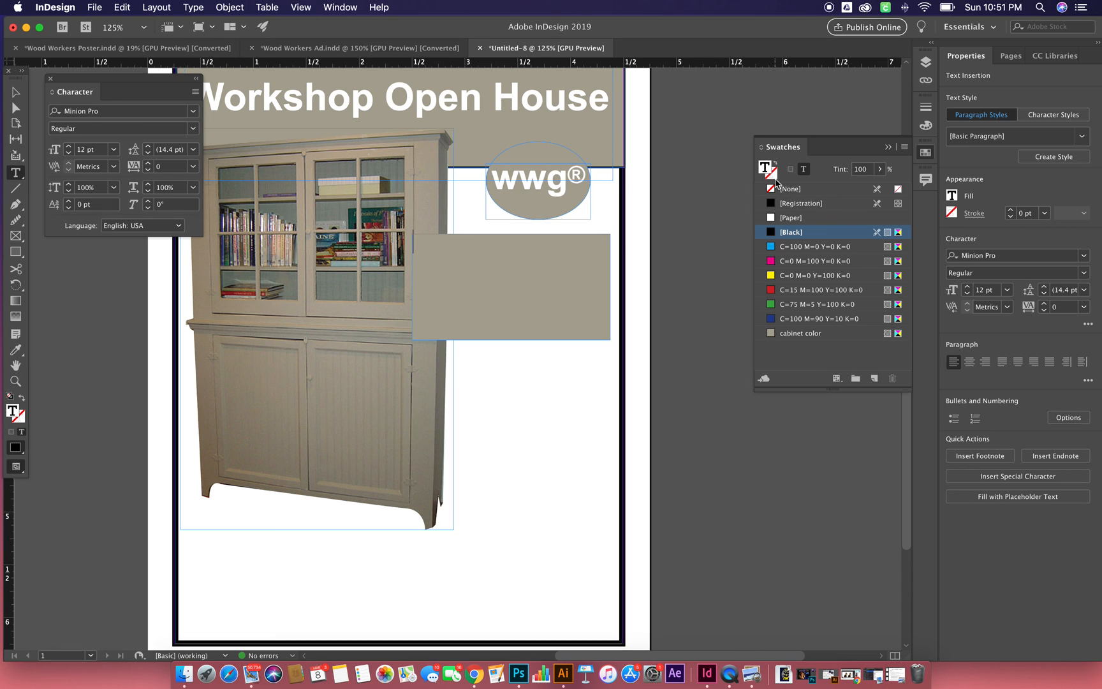
text(October )
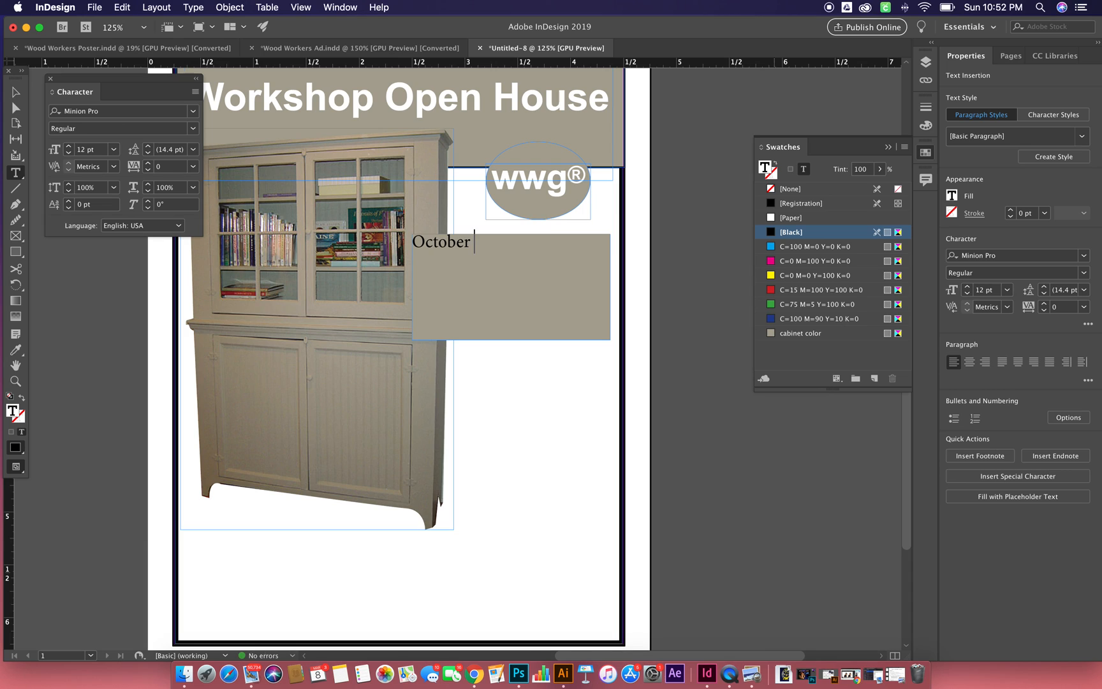
text(9, 2011)
- Add the event hours "10:00 am - 5:00 pm" on a second line of the text frame
key(Return)
text(10:00 am)
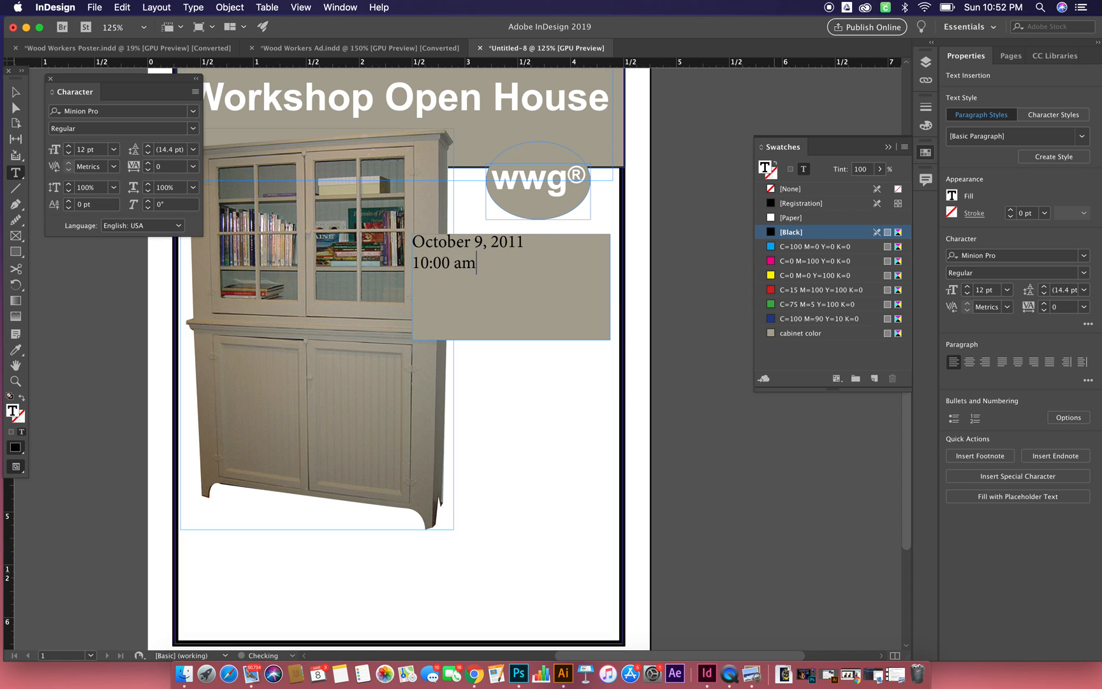
text(-)
key(BackSpace)
text(- 5)
text(:)
text(00 p)
text(m)
- Enter the event's street address on a third line below the hours
text(233)
key(BackSpace)
key(BackSpace)
key(BackSpace)
key(Return)
text(2333)
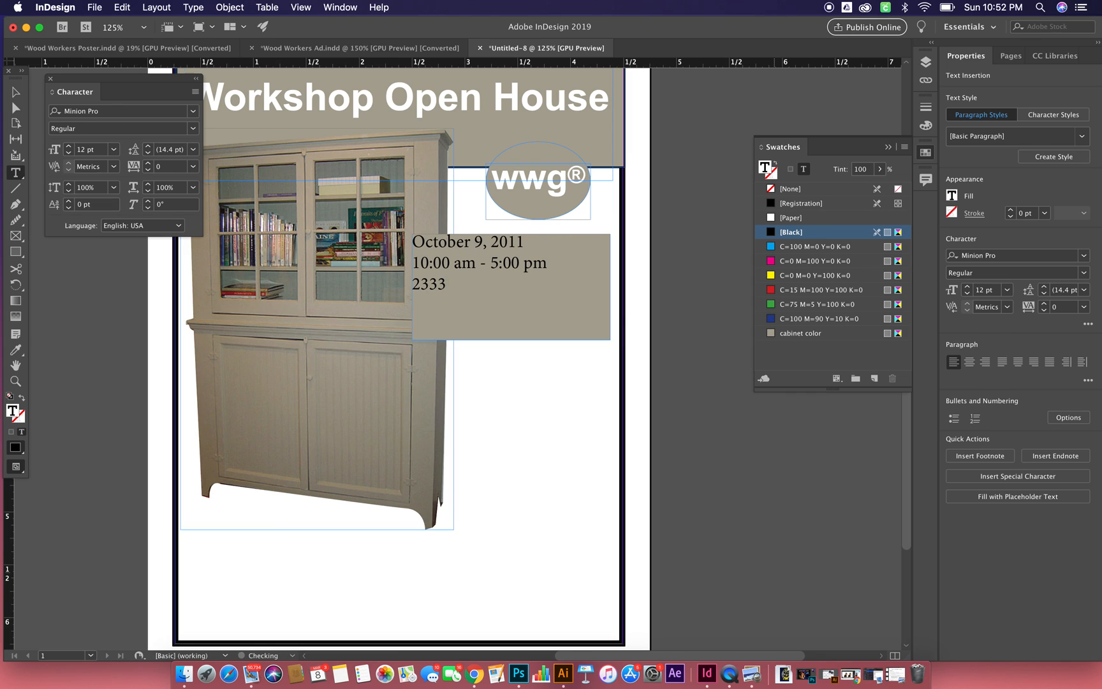
text( Oakland drive)
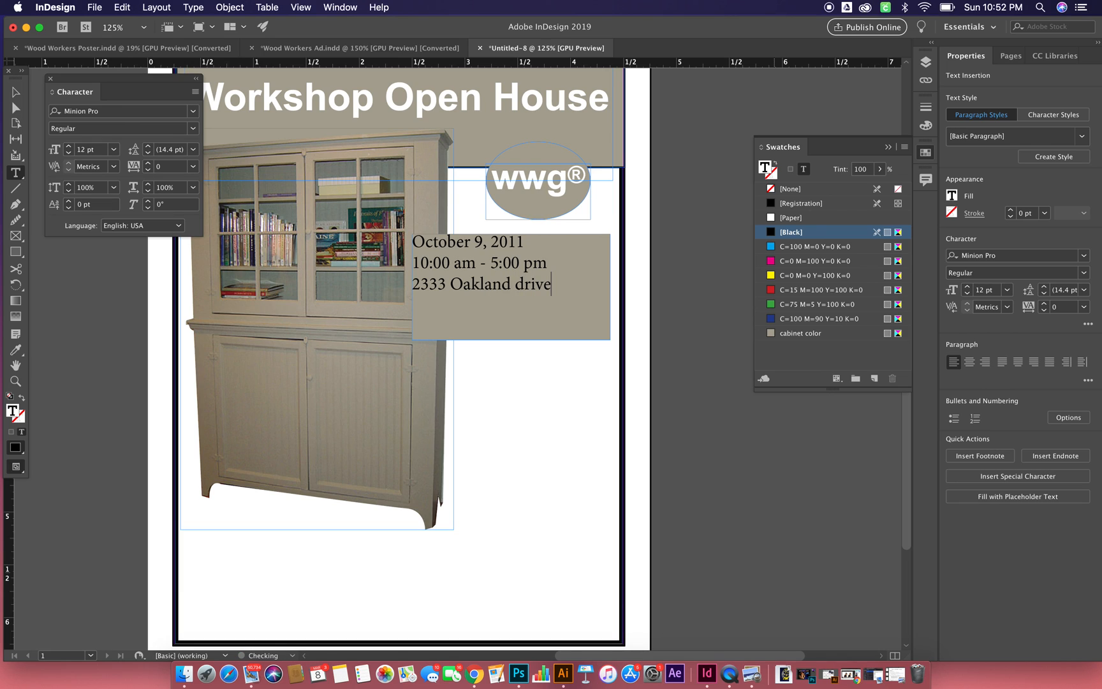
- Enter the city, state and ZIP code on a fourth line below the street address
key(Return)
text(Ourtown, ST. 33333)
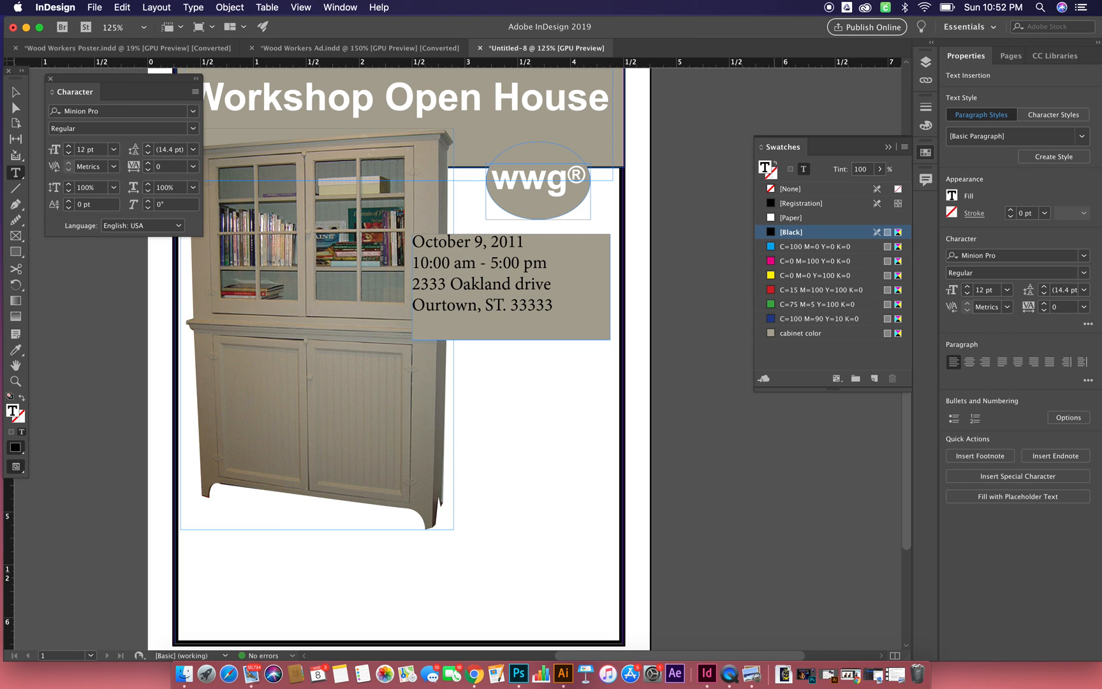
- Enter the contact phone number on the last line of the event details
key(Return)
text(9)
key(BackSpace)
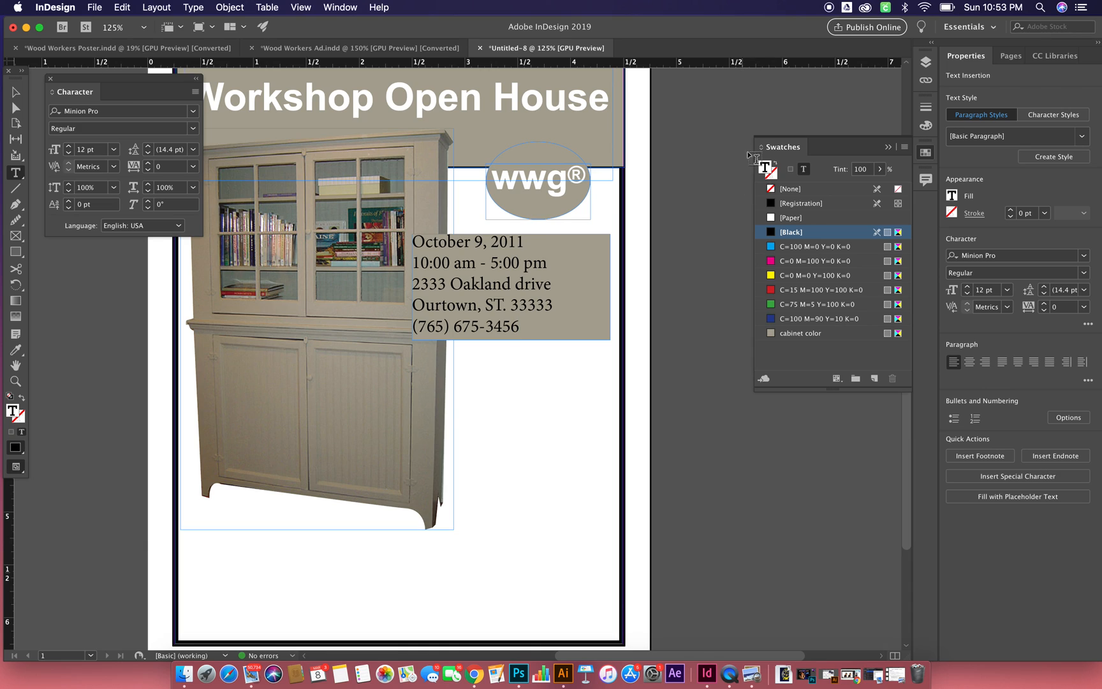
- Select all five lines of the event details text
key(super+a)
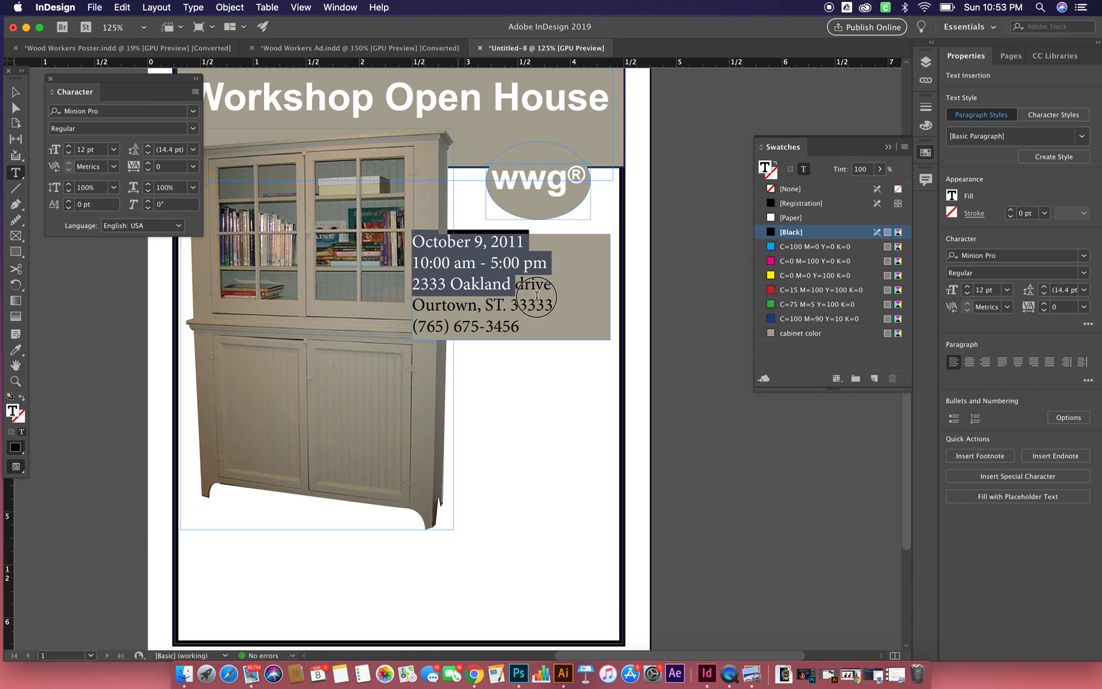
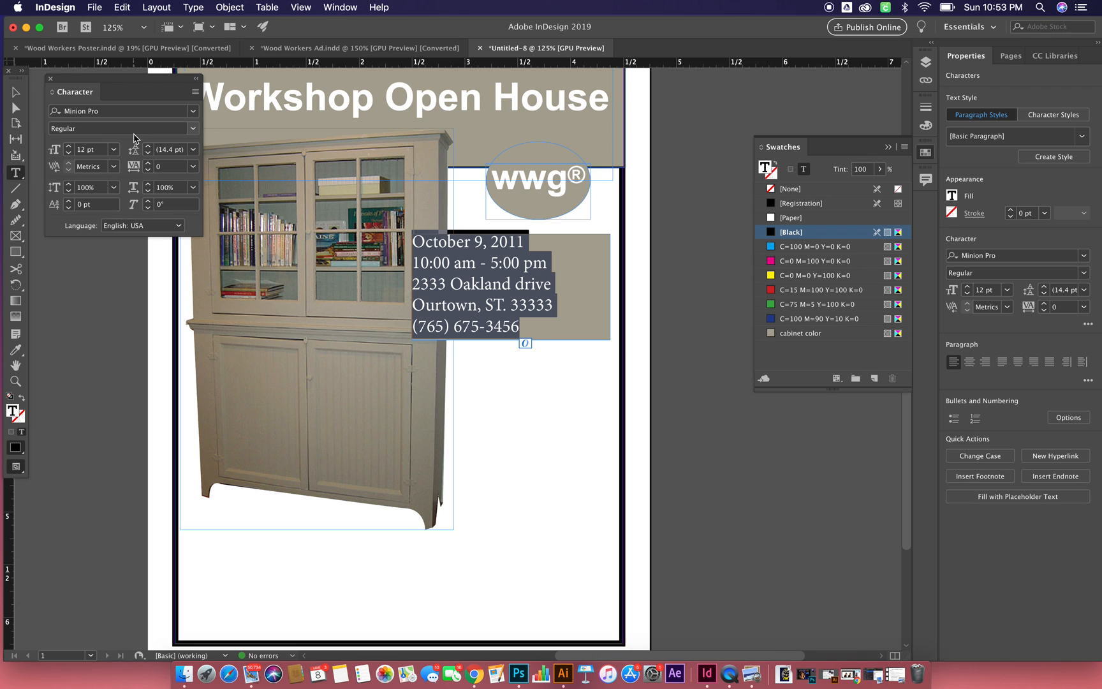
- Remove the fill from the event details text frame and move it beside the cabinet, to about X 2.95 in
click(134, 130)
click(16, 93)
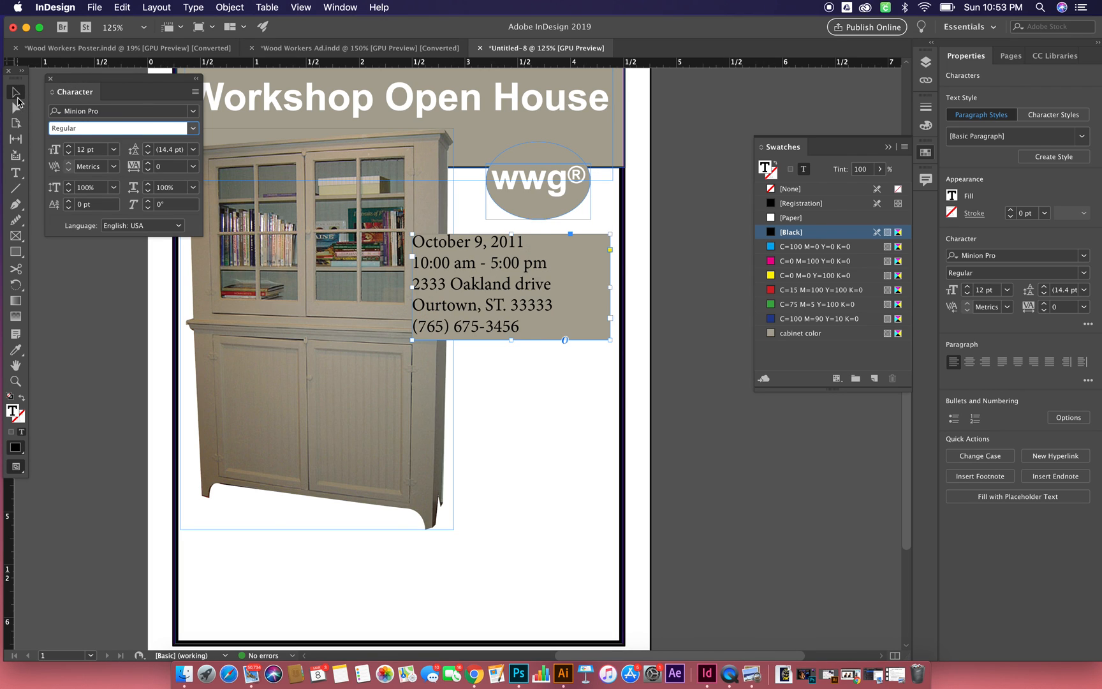
click(877, 190)
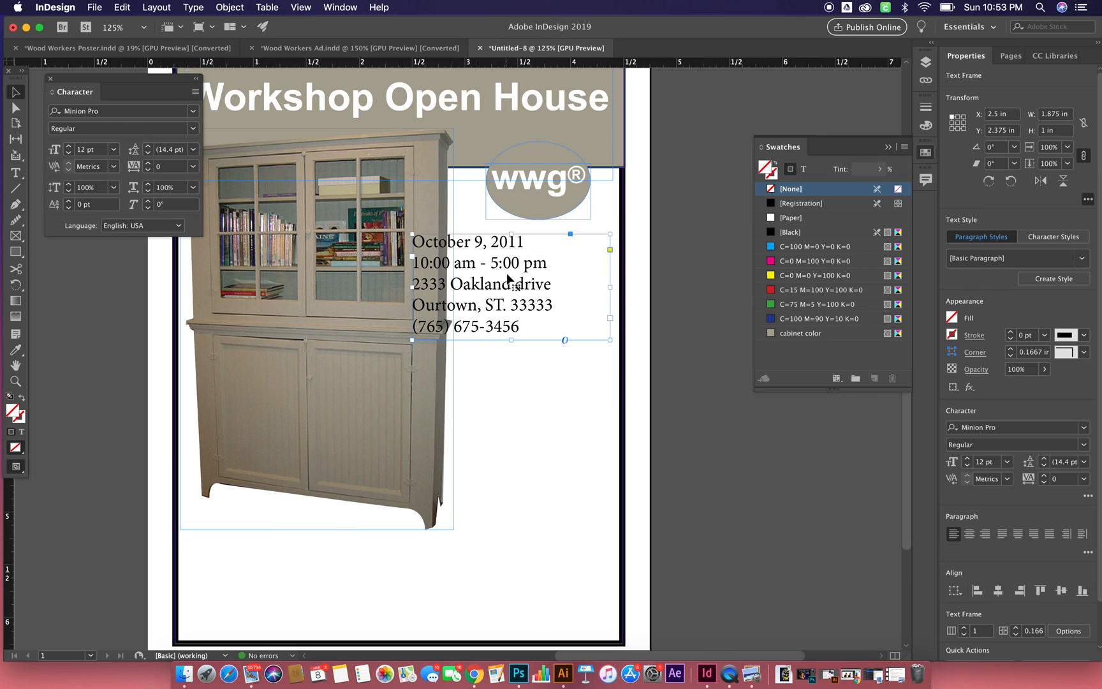
drag(508, 287, 556, 288)
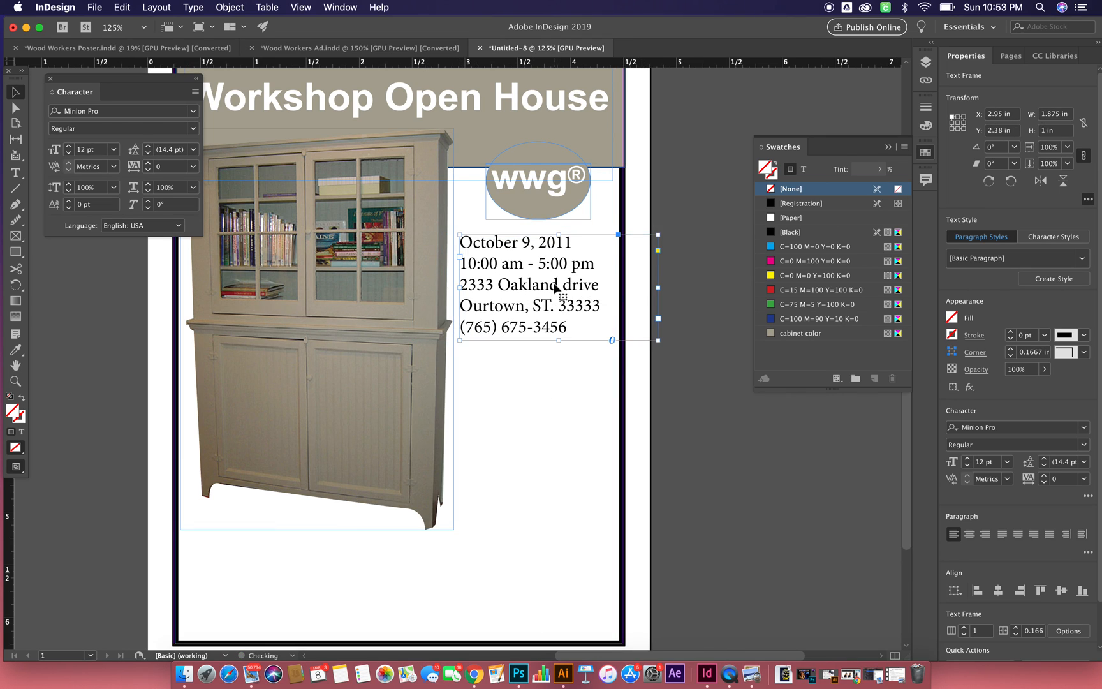
click(565, 403)
- Create a text frame about 3.17 × 0.93 in below the cabinet and enter "Wood Workers Guild is opening"
click(18, 174)
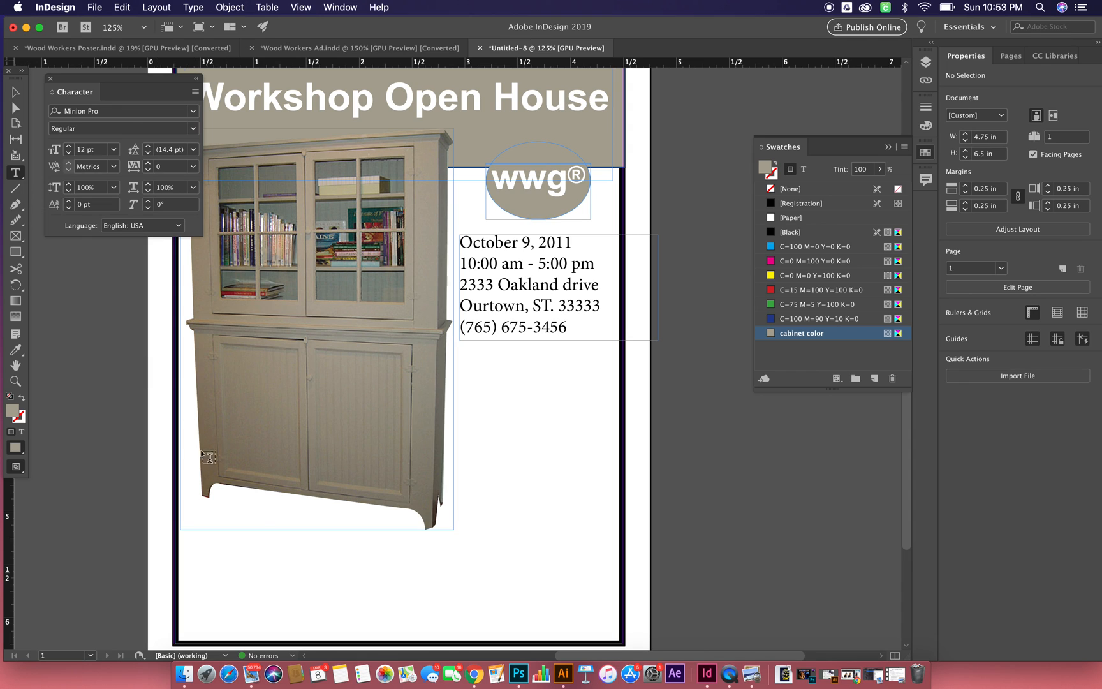
drag(248, 532, 583, 627)
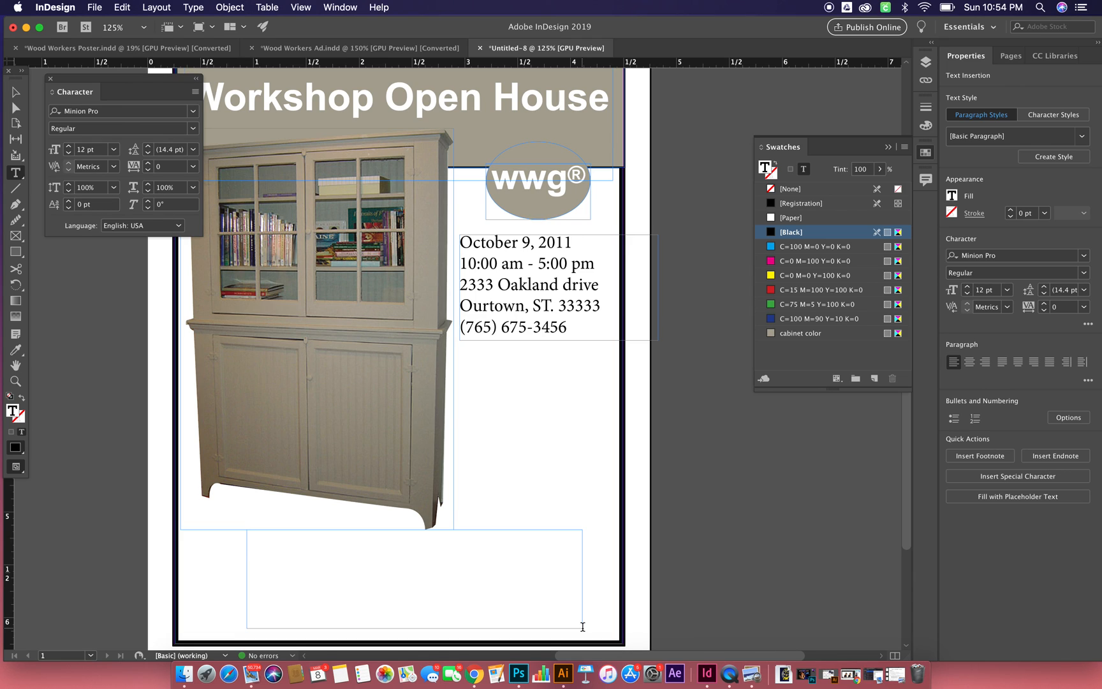
text(Wood workers)
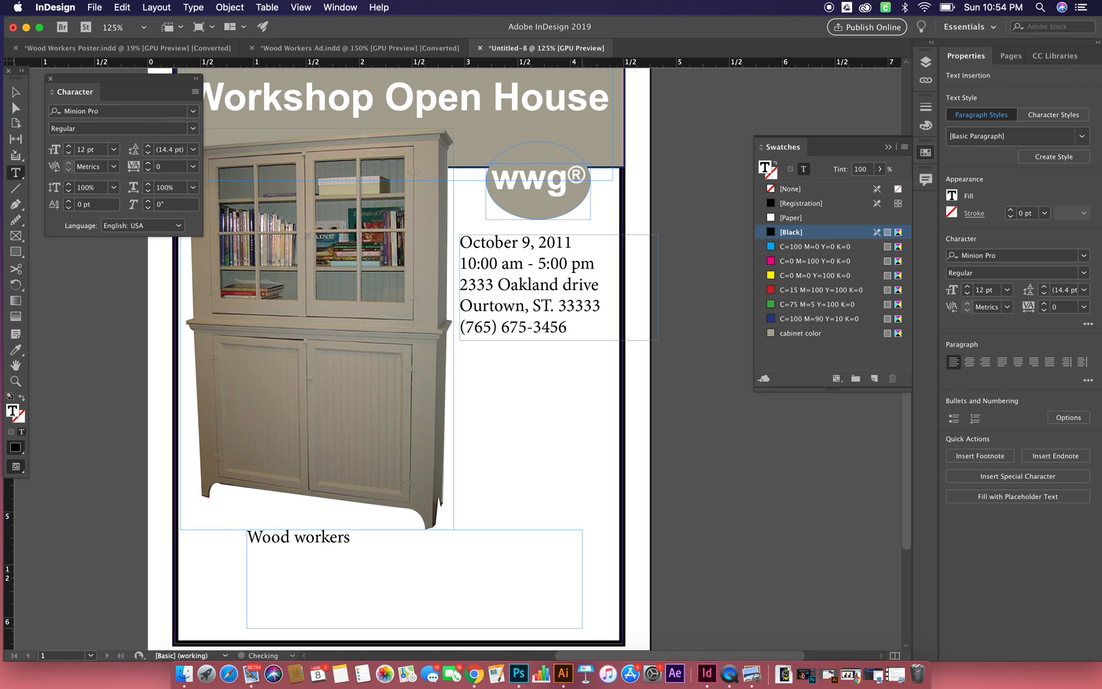
key(BackSpace)
key(BackSpace)
key(BackSpace)
key(BackSpace)
key(BackSpace)
key(BackSpace)
text(Workers Guild is opening thier)
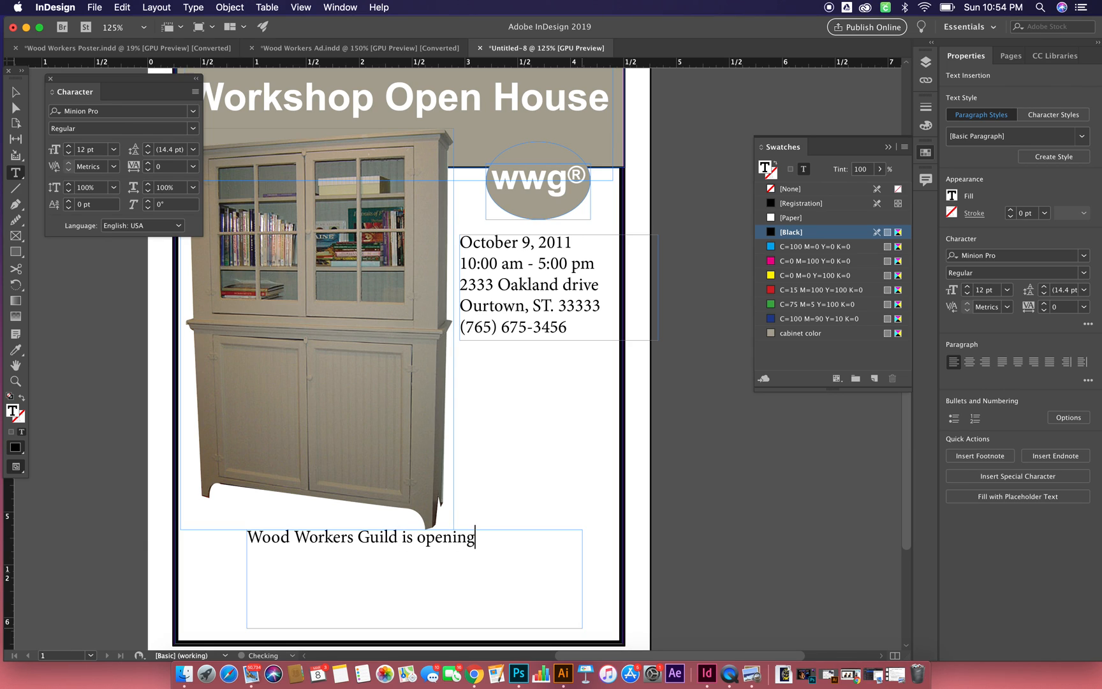
- Continue the sentence below the cabinet with "their doors to the public", correcting the spelling of "their"
key(BackSpace)
key(BackSpace)
text(ire)
key(BackSpace)
key(BackSpace)
text(er)
key(BackSpace)
key(BackSpace)
key(BackSpace)
text(eir doors to the pu)
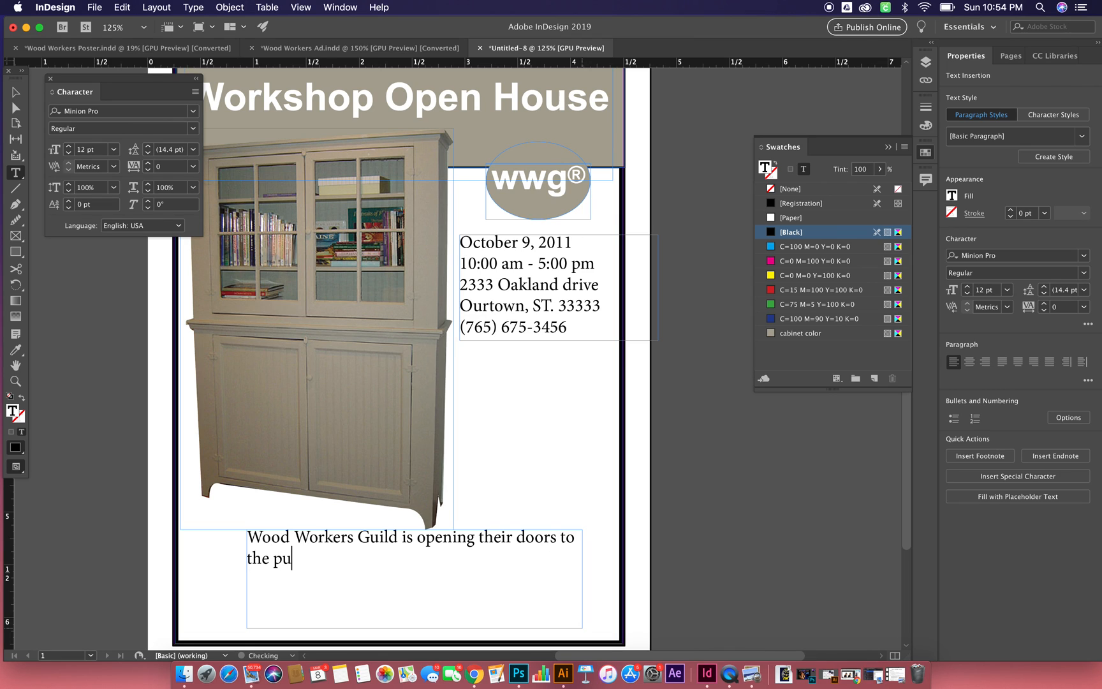
text(blic for the )
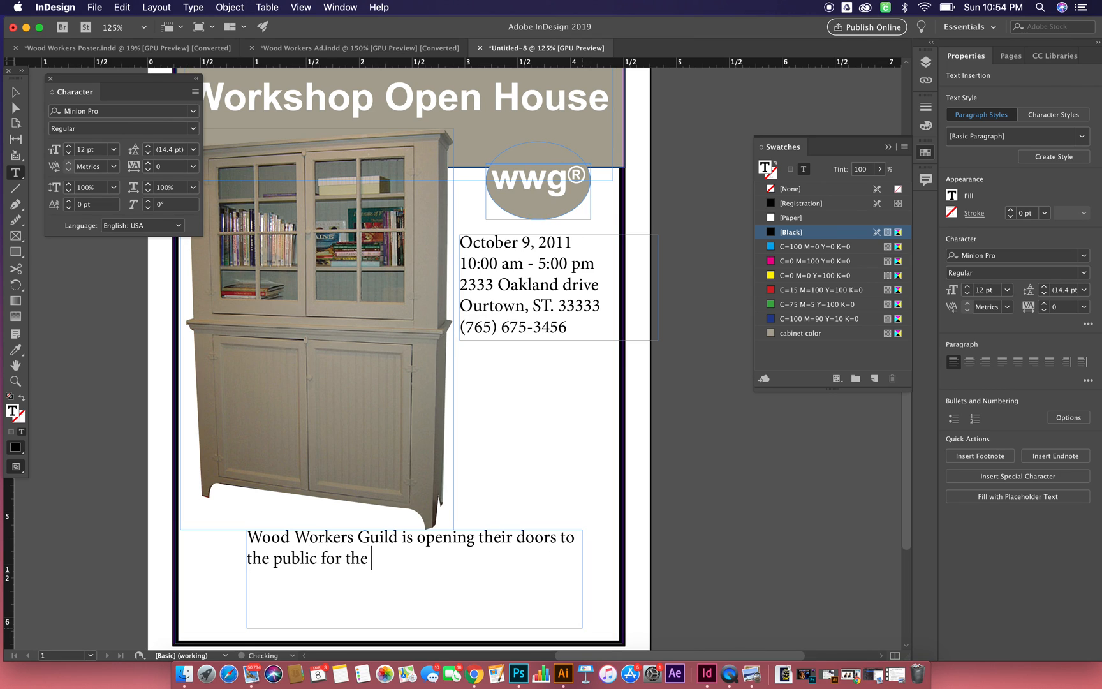
text(first time eve)
- Finish the paragraph's first sentence with "for the first time ever."
key(BackSpace)
key(BackSpace)
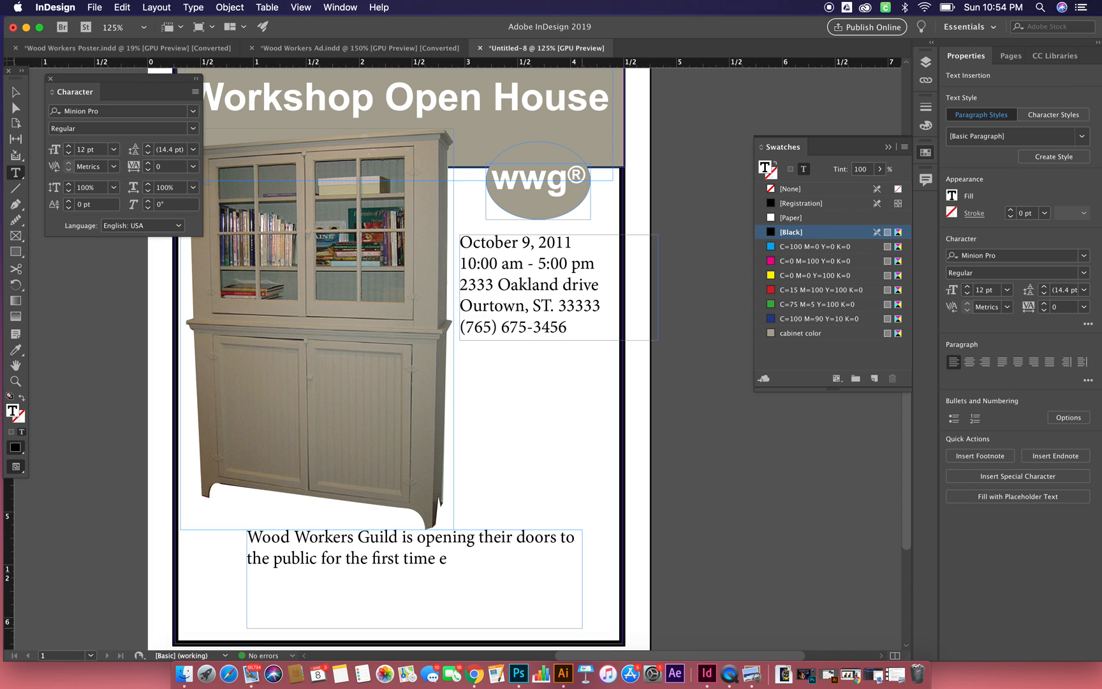
text(ver.  Come )
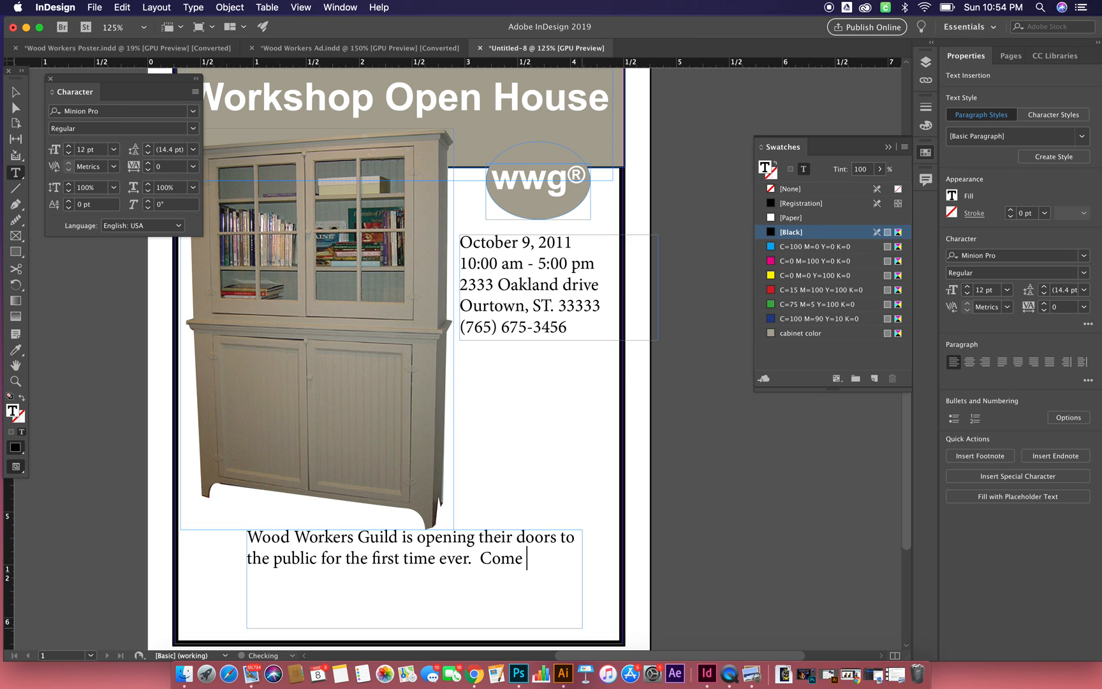
text(see our award)
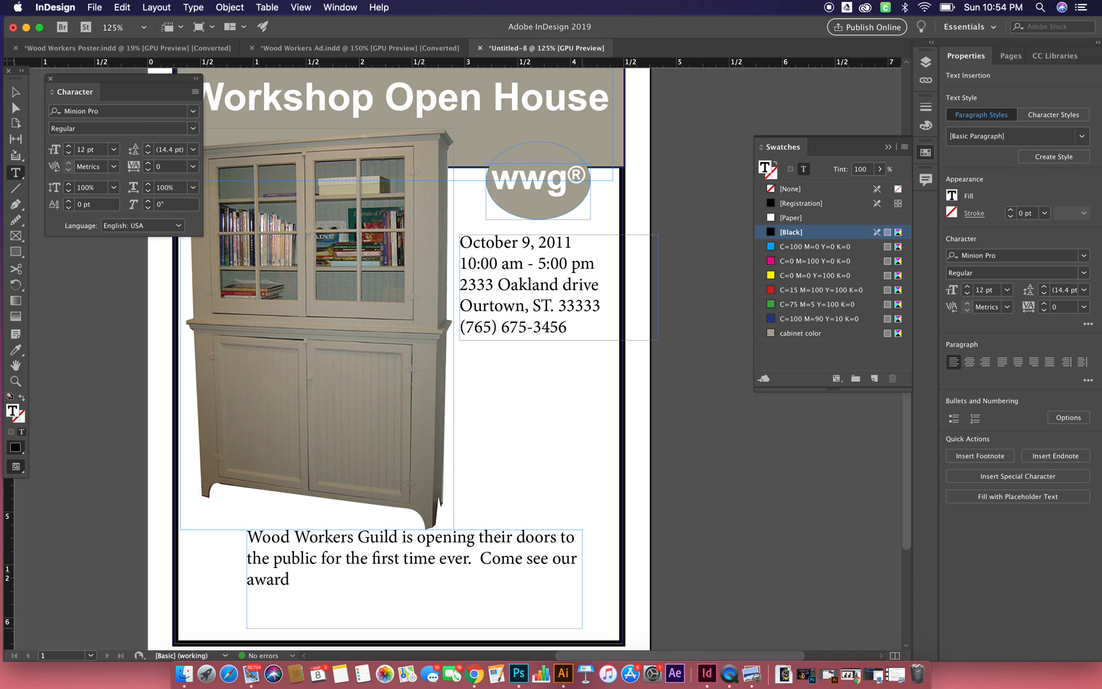
text( winning )
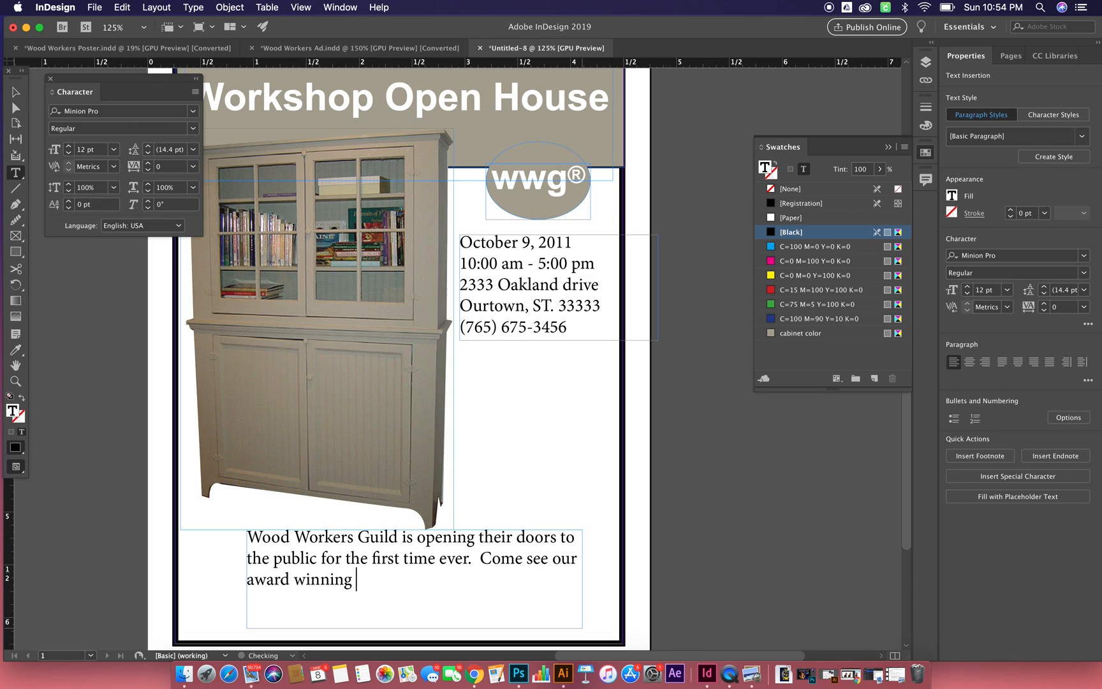
text(artisans in their work)
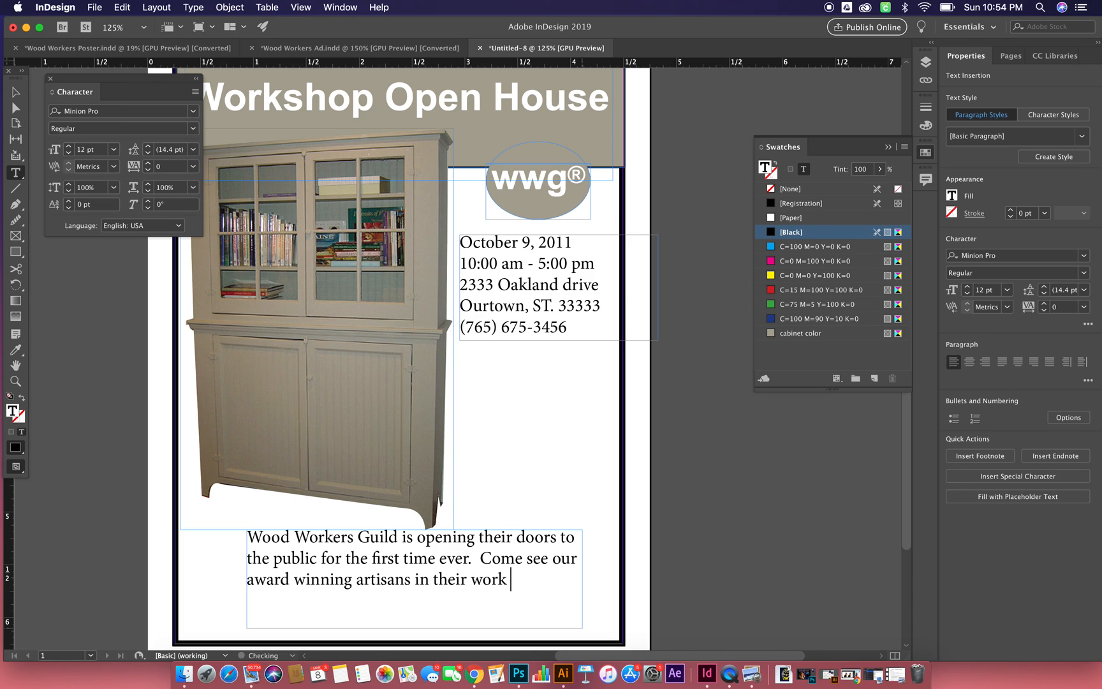
- Add the sentence "Come see our award winning artisans in their workshop." to the paragraph
key(BackSpace)
text(shi)
key(BackSpace)
text(op. )
text( Creat)
text(ing )
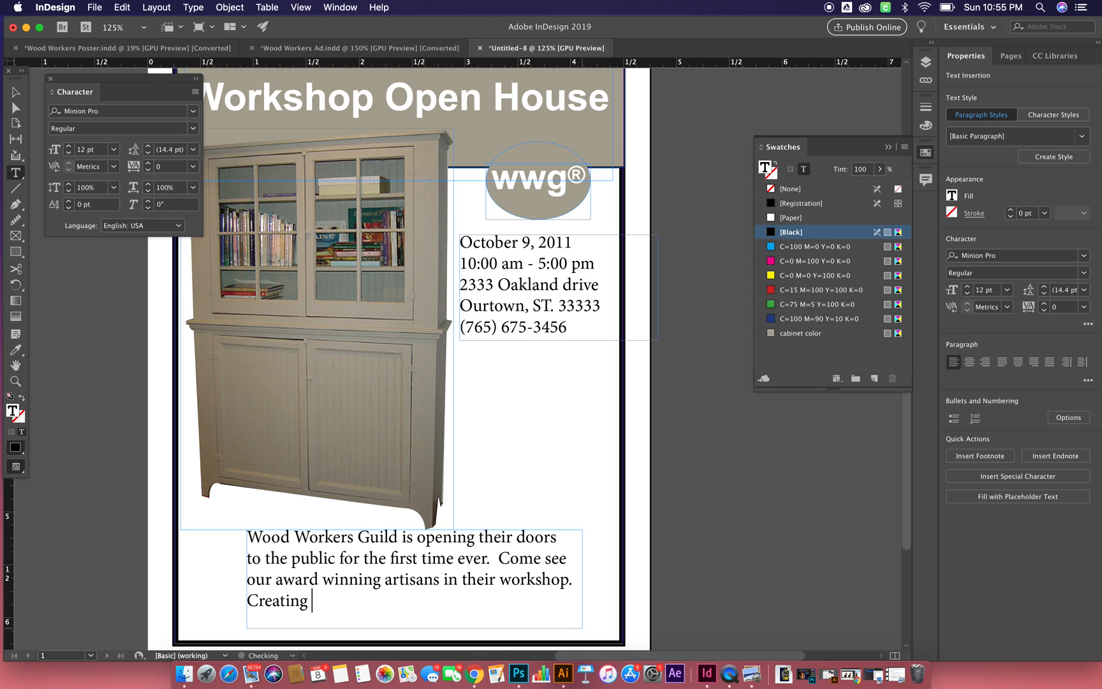
text(the primitive cabin)
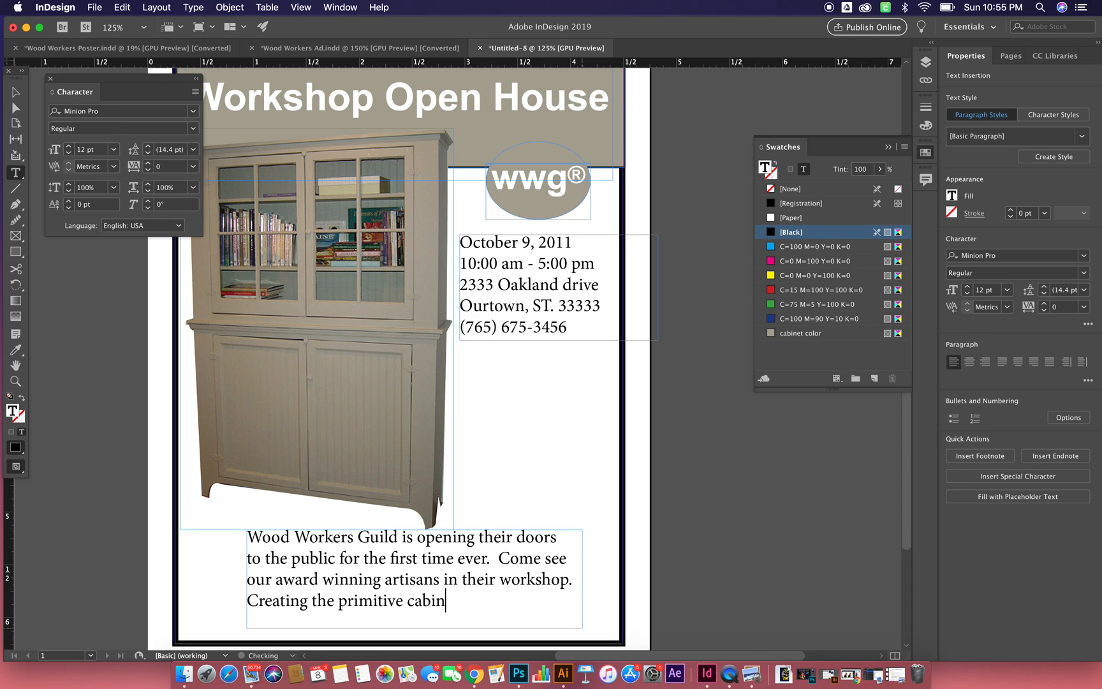
text(etry wood worker guys are)
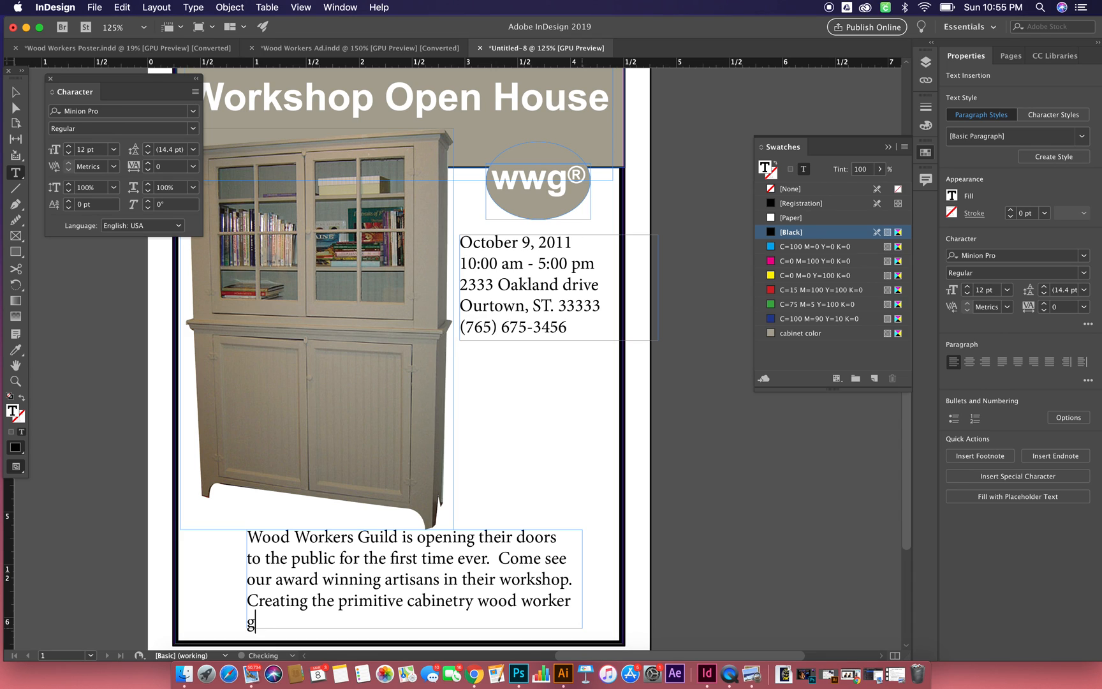
text( known for)
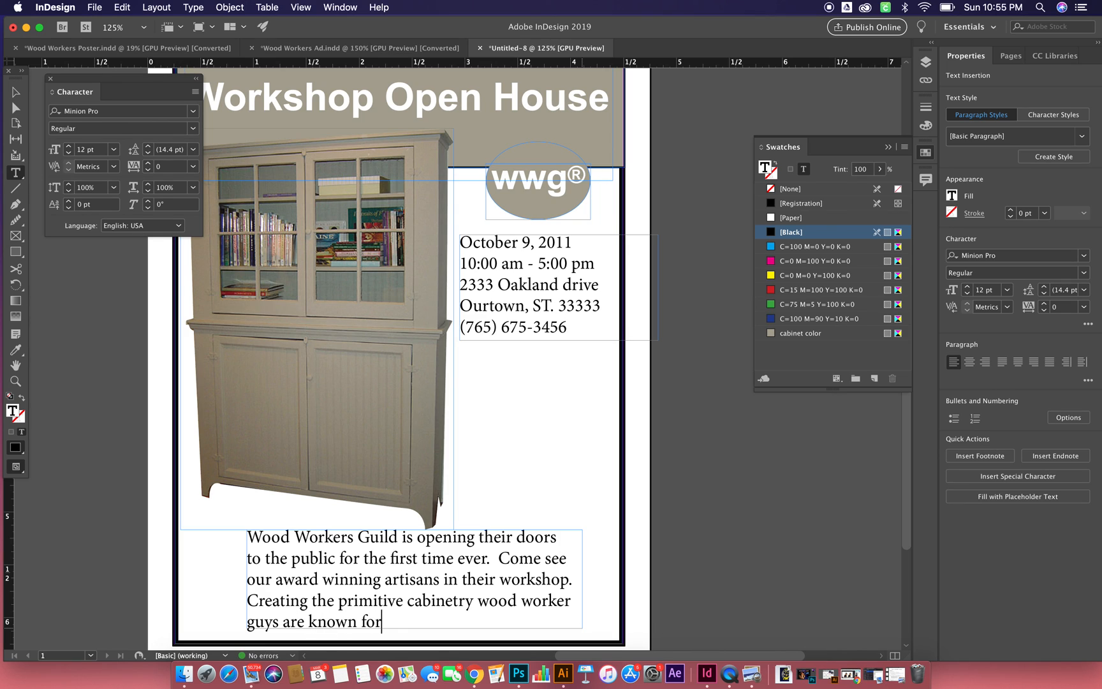
text(.)
- Set the whole paragraph below the cabinet in Arial Bold Italic
drag(388, 622, 217, 504)
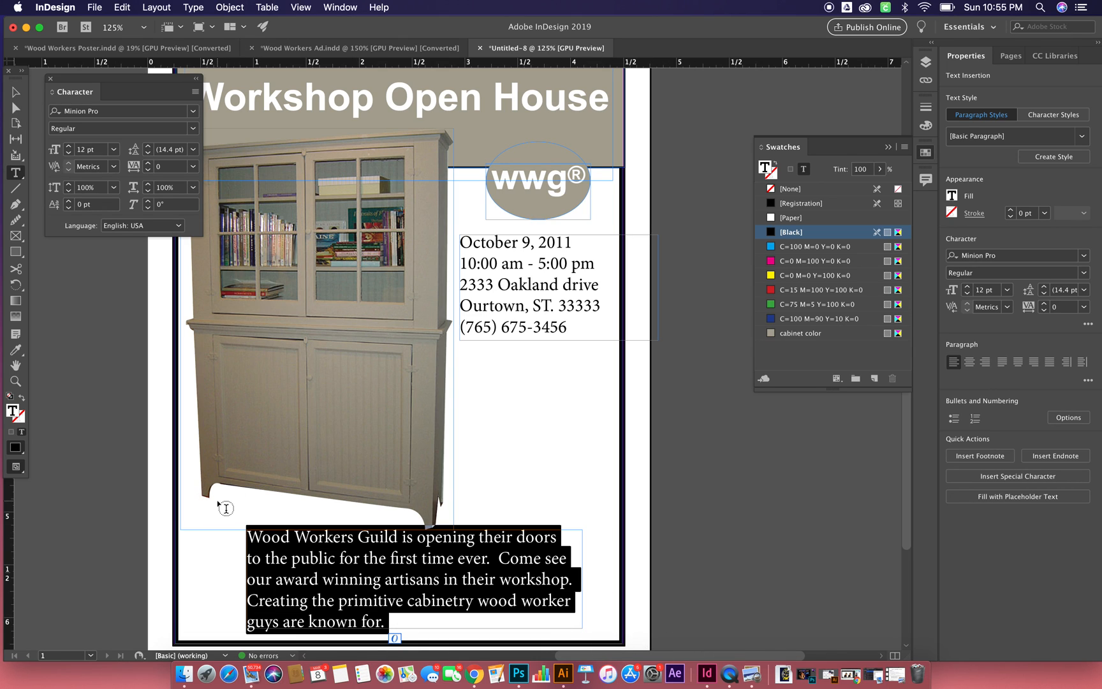
click(101, 112)
text(ar)
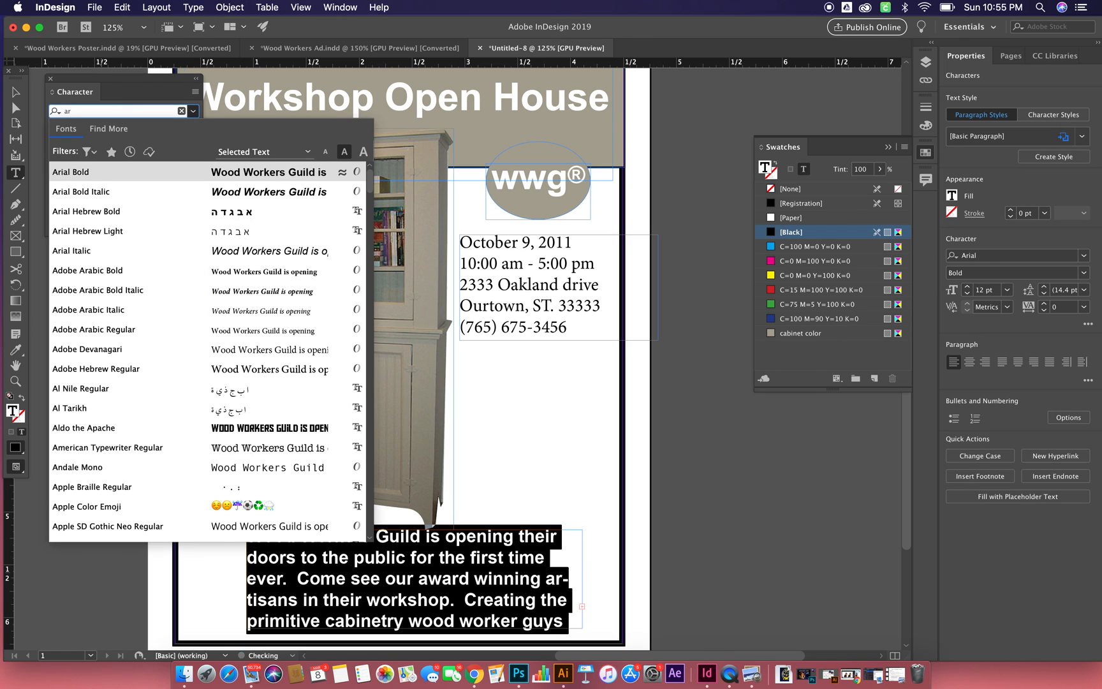
click(96, 191)
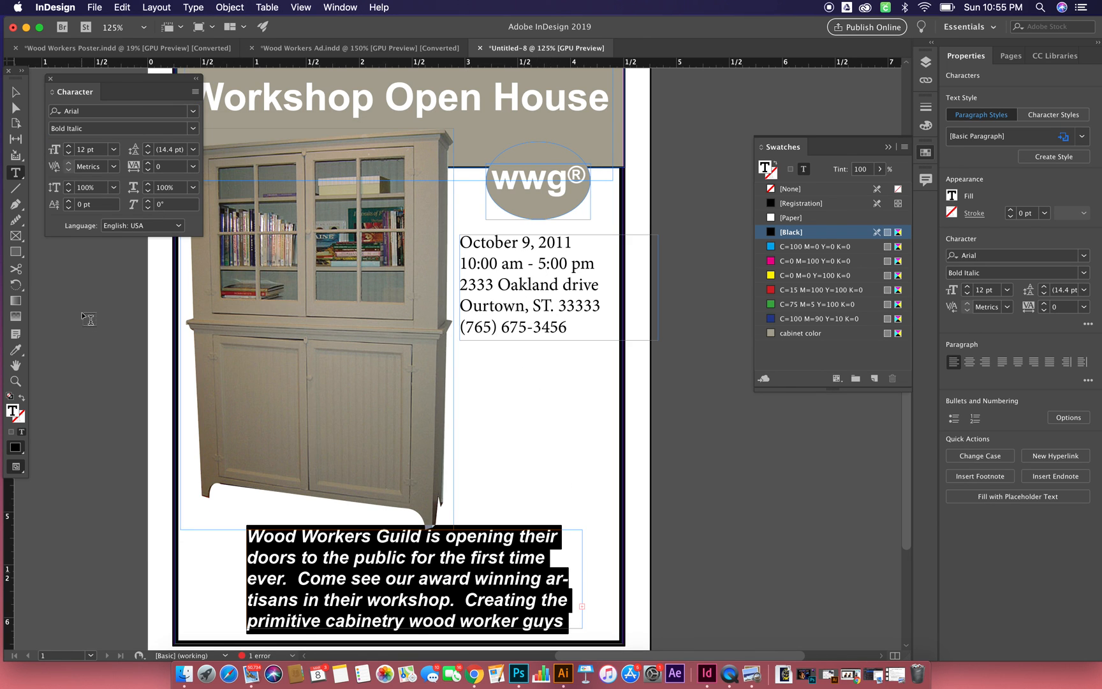
- Widen the paragraph's text frame on both sides to about 3.64 in so all the text fits
click(16, 95)
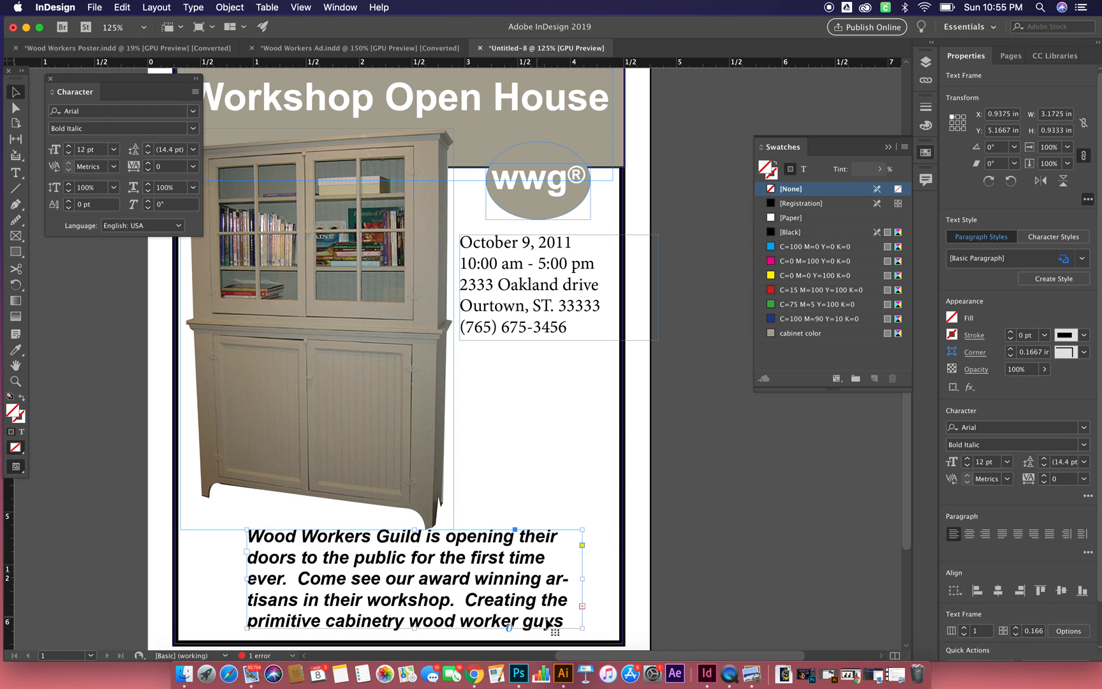
drag(583, 580, 600, 580)
drag(247, 579, 217, 579)
- Set all five lines of the event details text in Arial Bold
triple_click(522, 315)
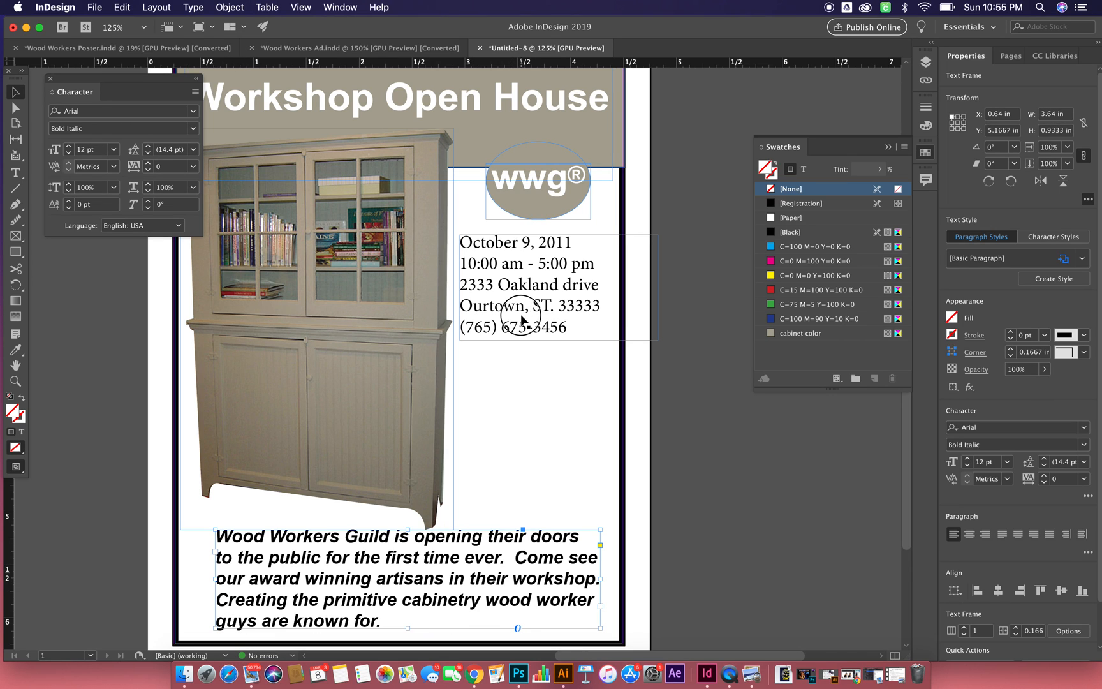
click(521, 315)
drag(569, 325, 466, 178)
click(94, 113)
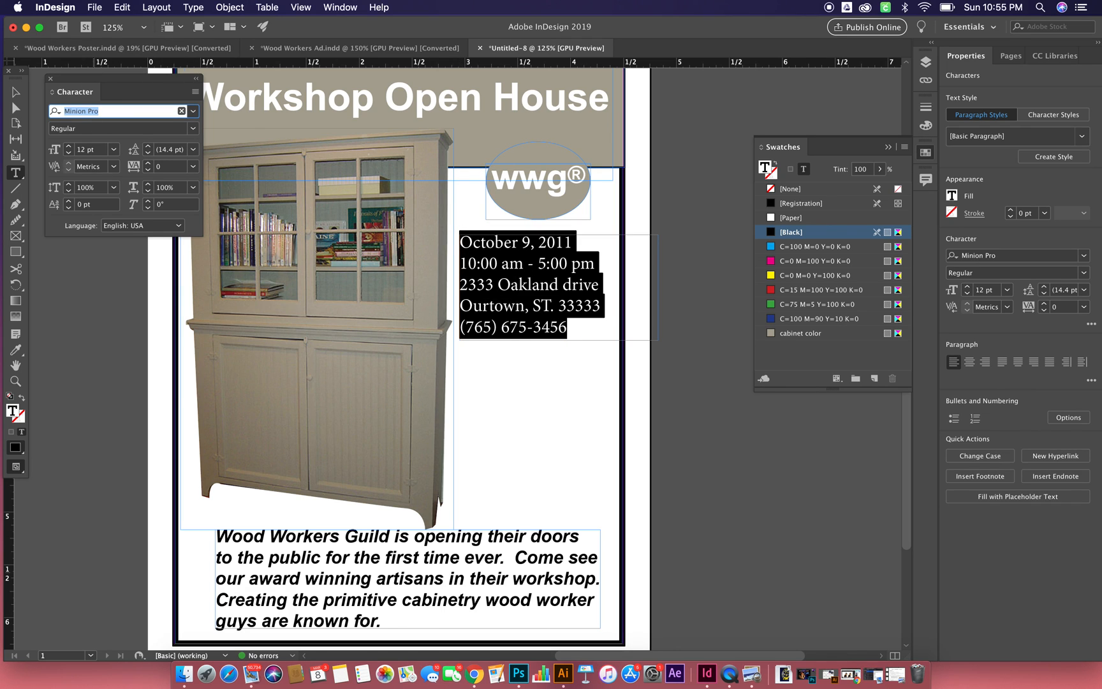
text(ar)
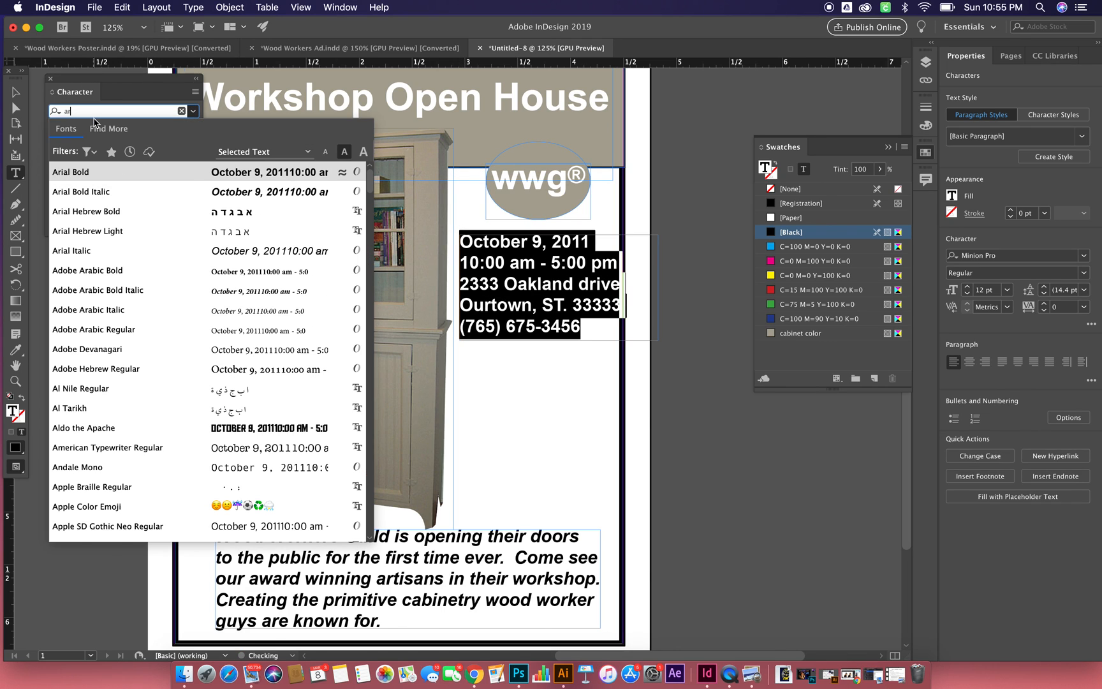
click(94, 173)
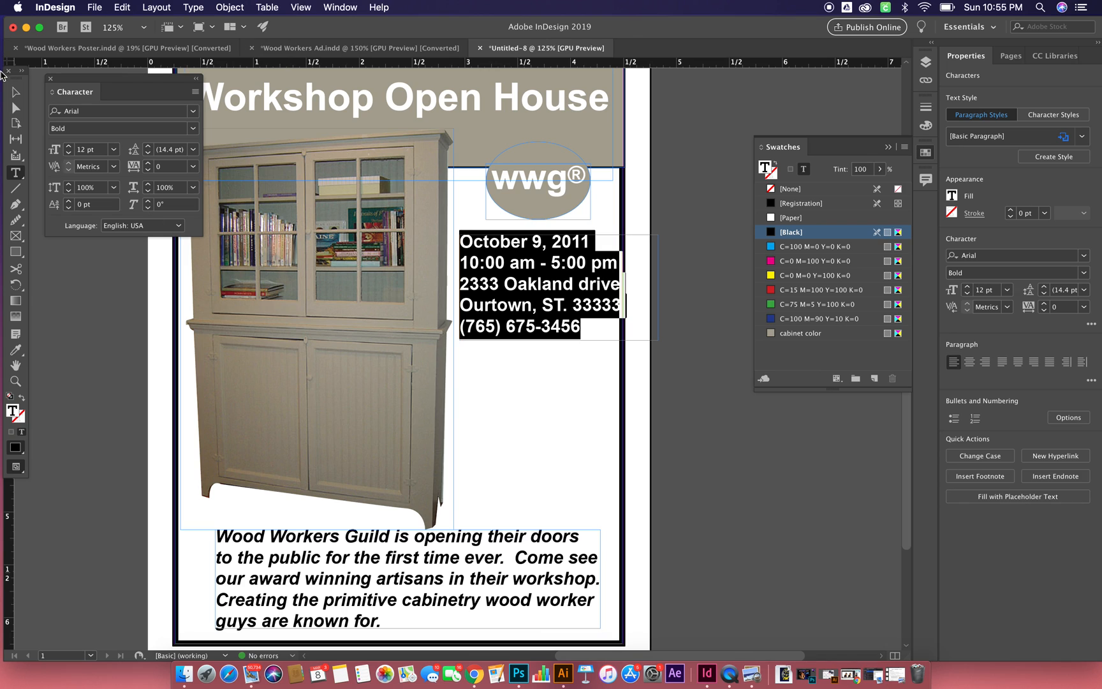
- Shift the event details frame slightly left to about X 2.9 in, clear of the border, and deselect it
click(16, 92)
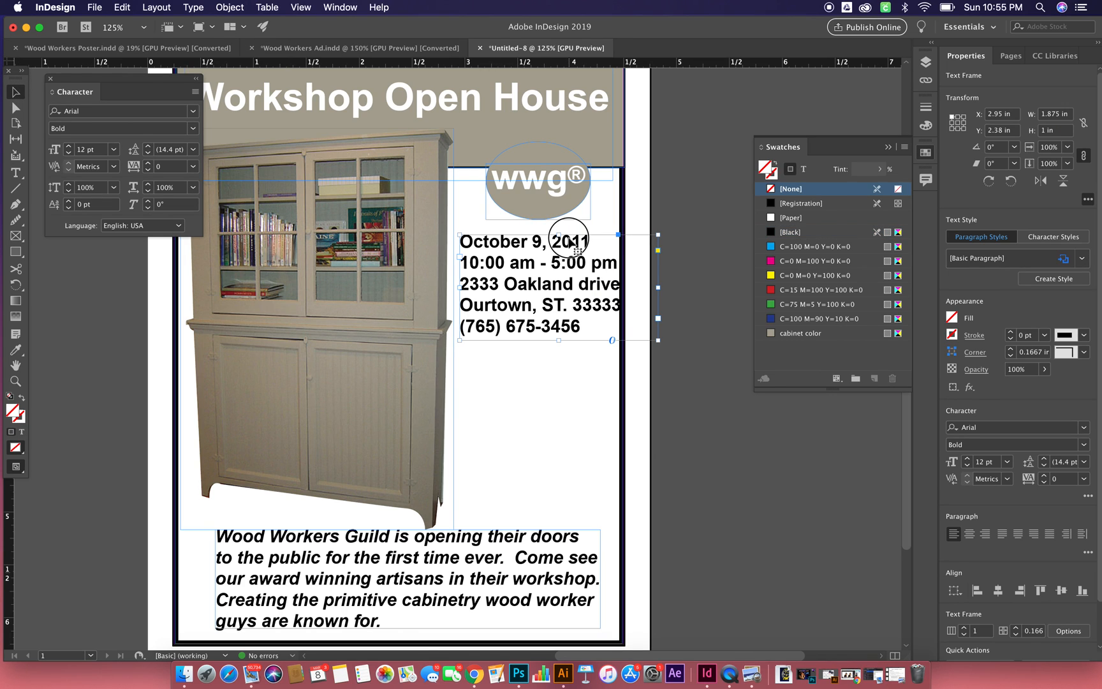
drag(572, 242, 566, 242)
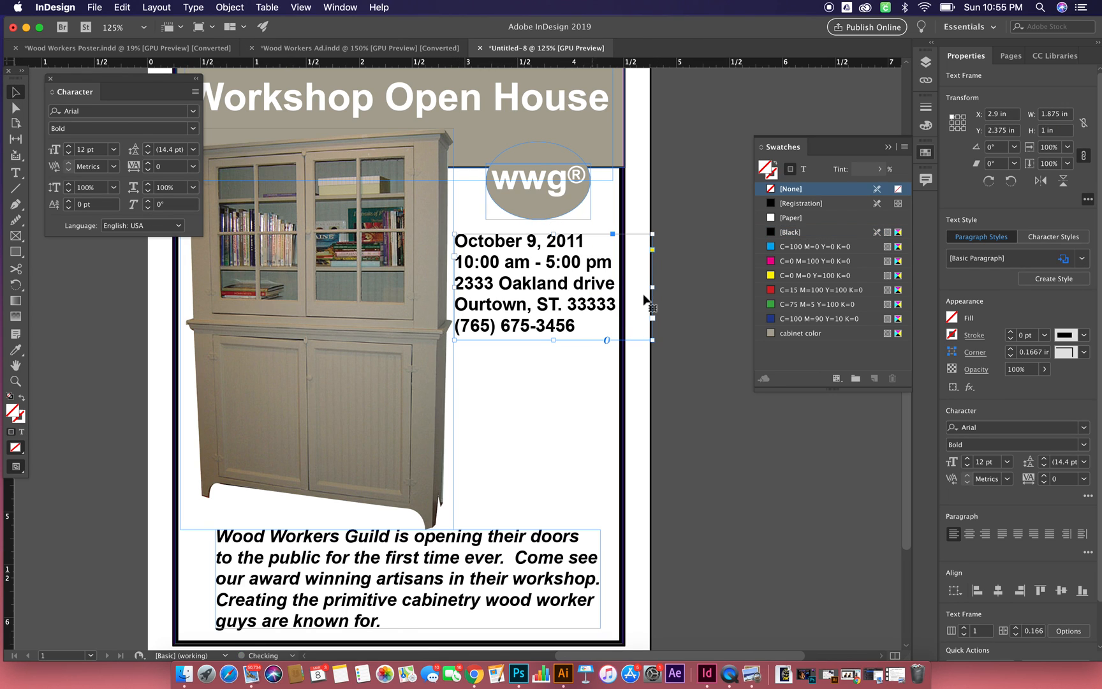
click(728, 438)
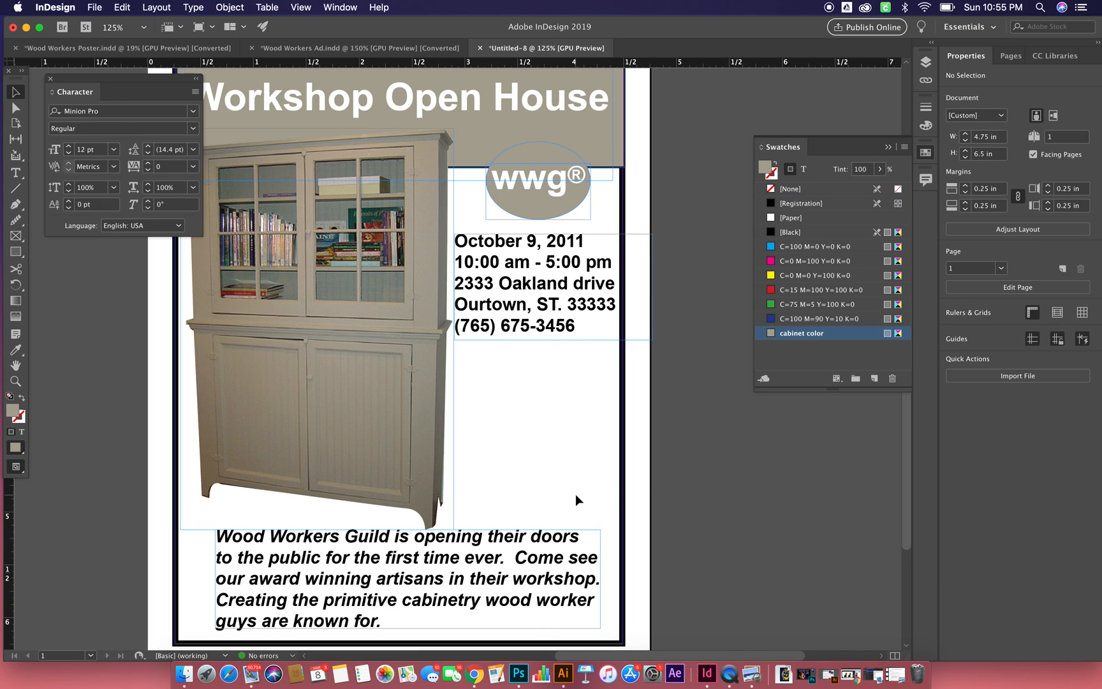
- Capitalize the initials of "Wood Worker Guys" in the paragraph's last sentence
scroll(575, 494, down, 1)
key(t)
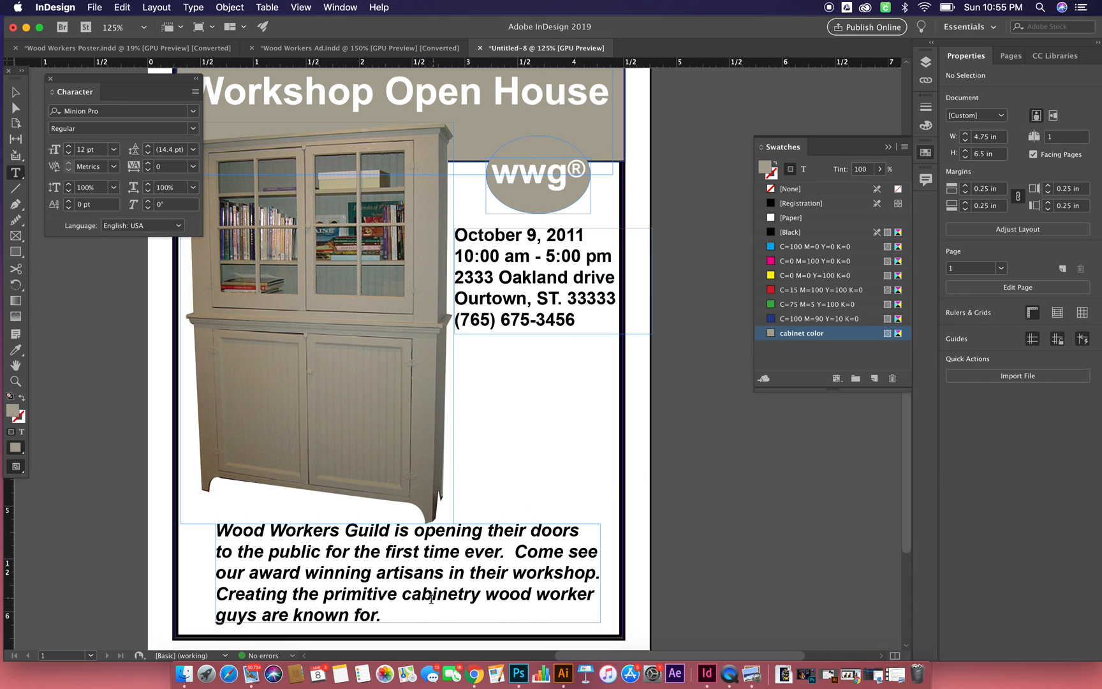
drag(487, 593, 500, 594)
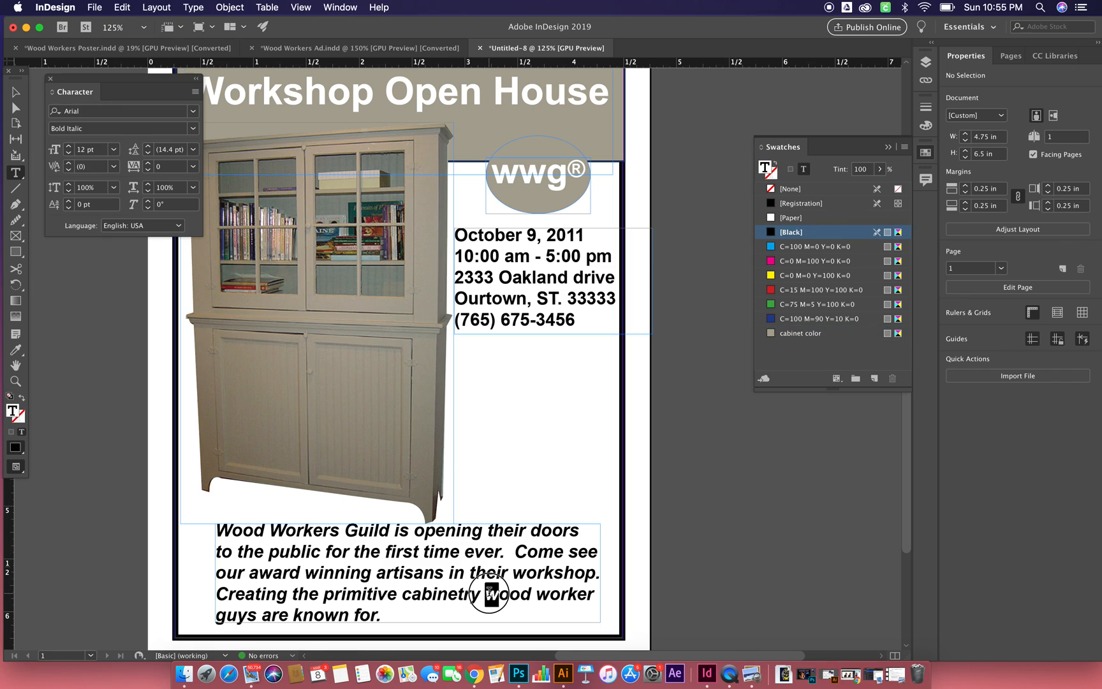
text(W)
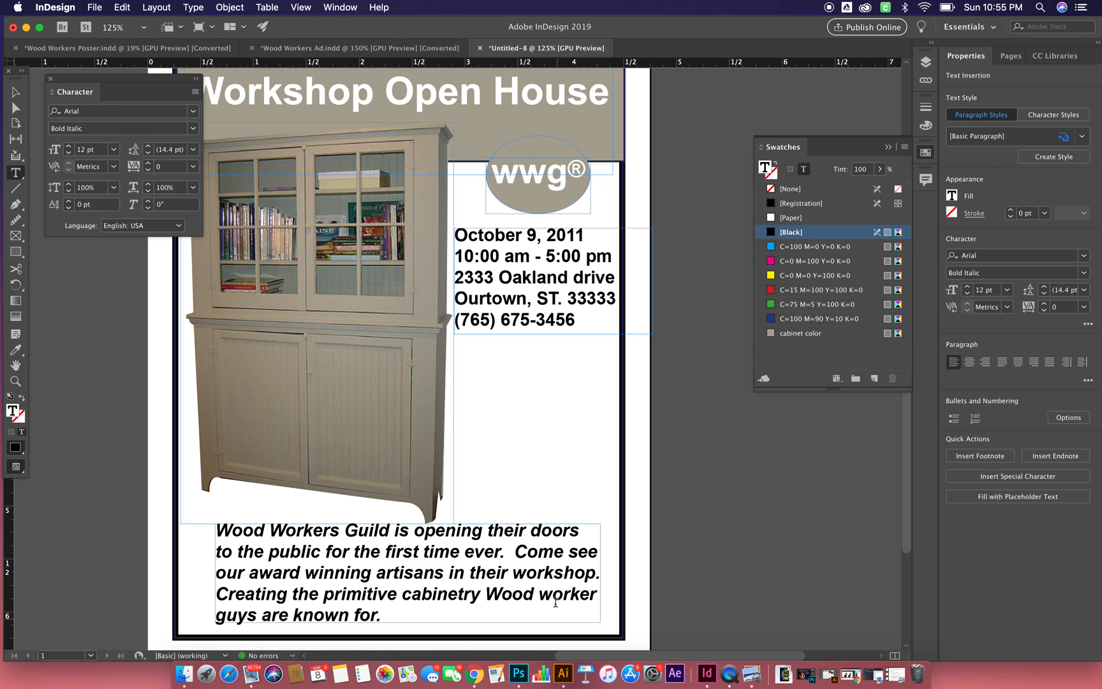
drag(552, 594, 540, 594)
text(W)
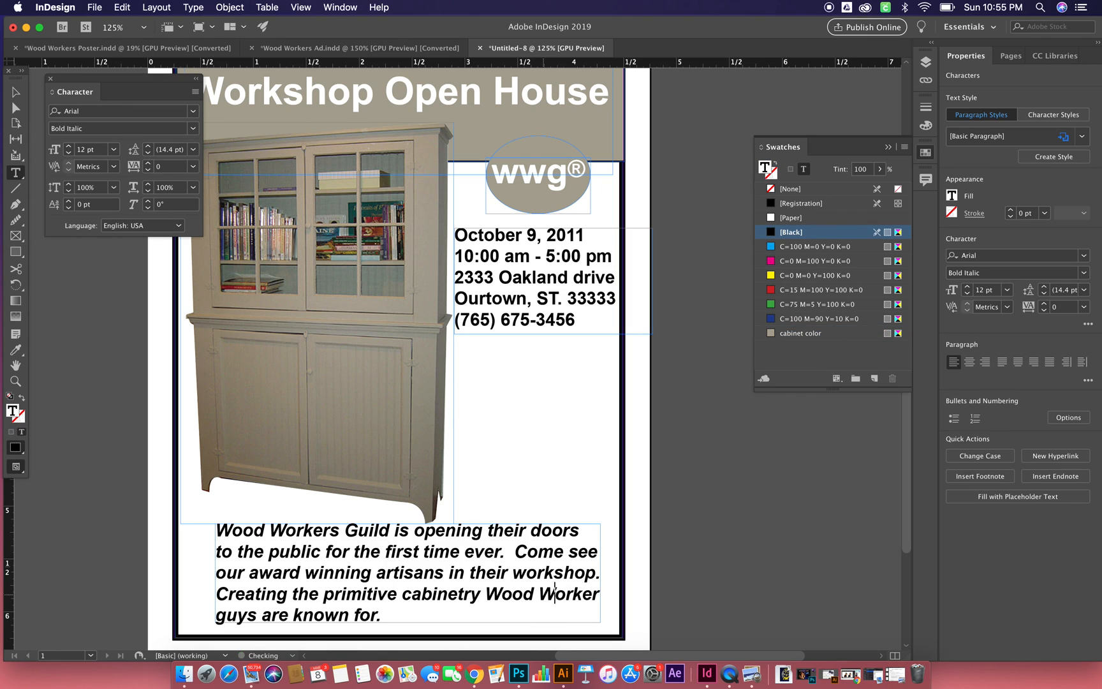
click(224, 617)
drag(224, 616, 217, 617)
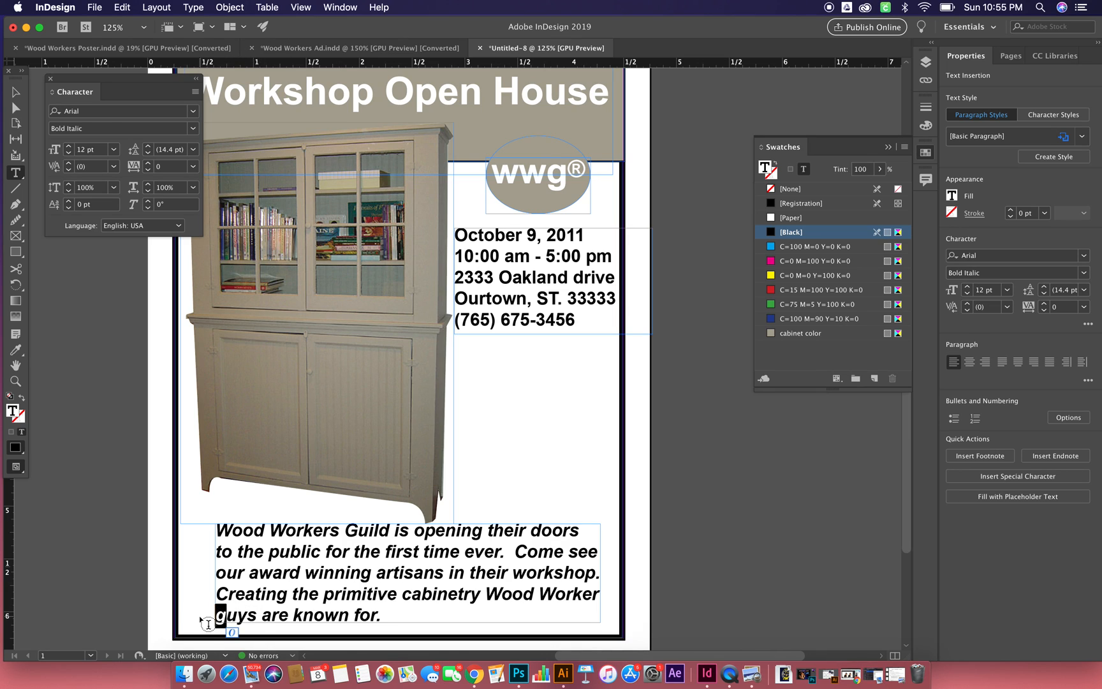
text(G)
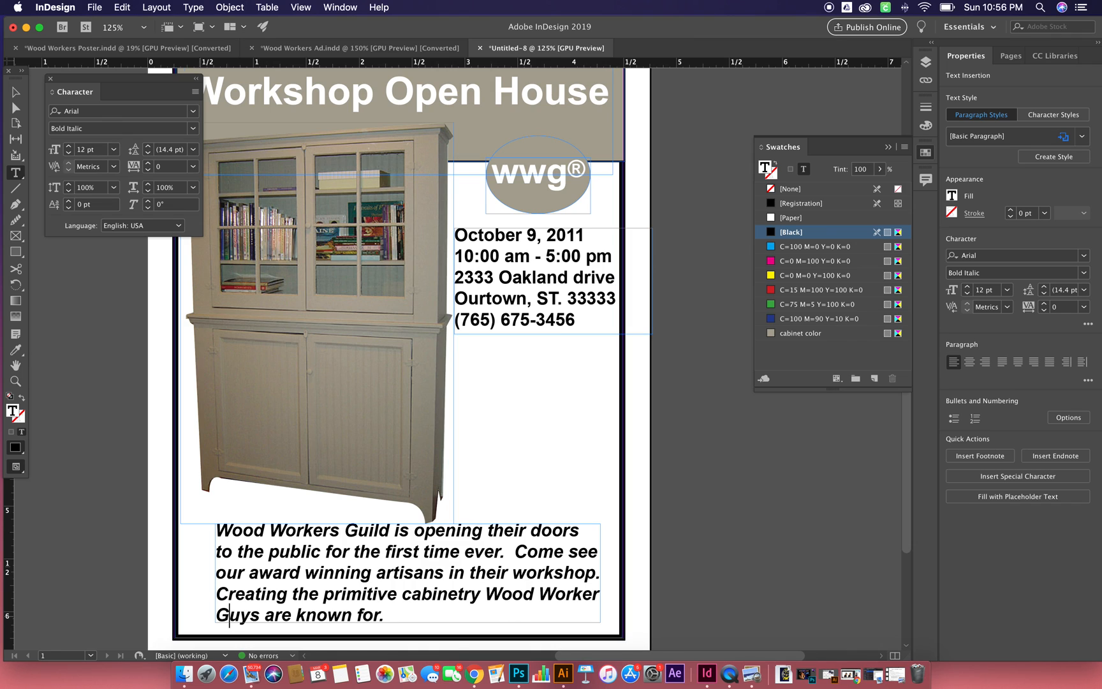
- Center-align the whole Wood Workers Guild paragraph and deselect it, keeping the Character panel clear of the artwork
triple_click(285, 624)
click(285, 624)
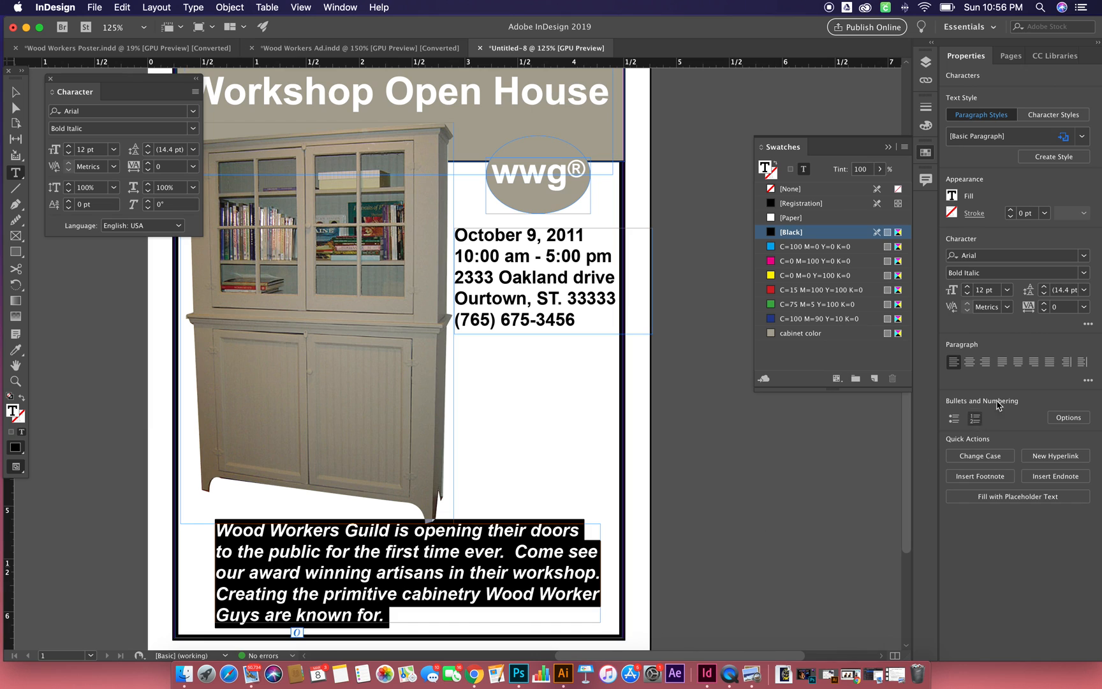
click(969, 361)
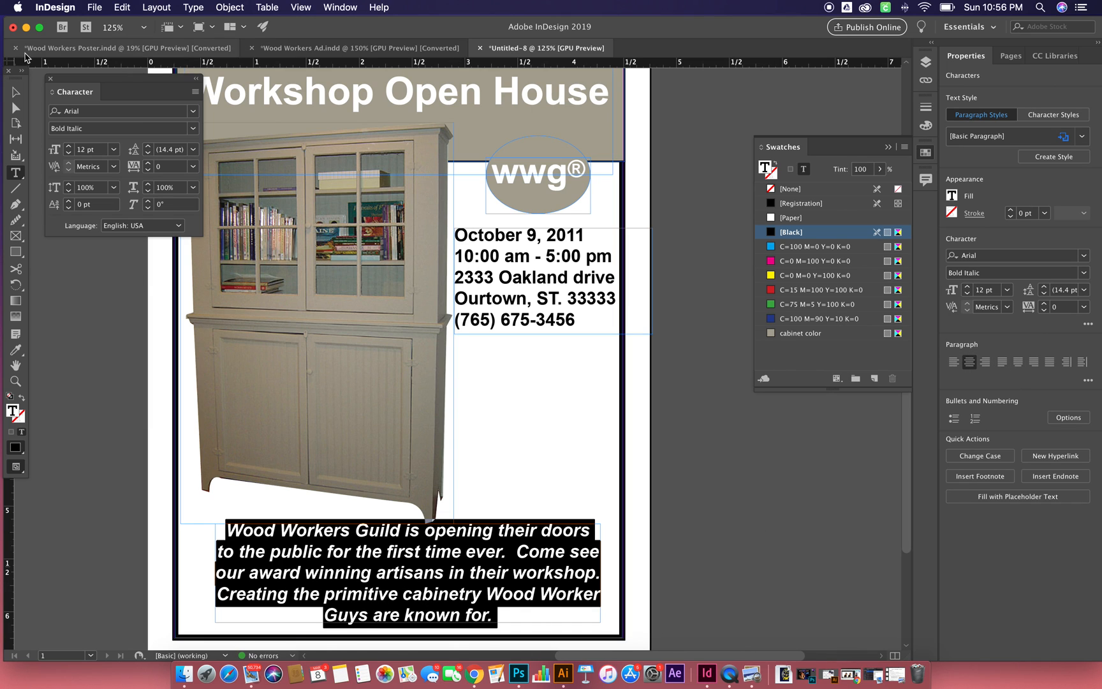
click(16, 92)
click(72, 324)
drag(136, 81, 91, 85)
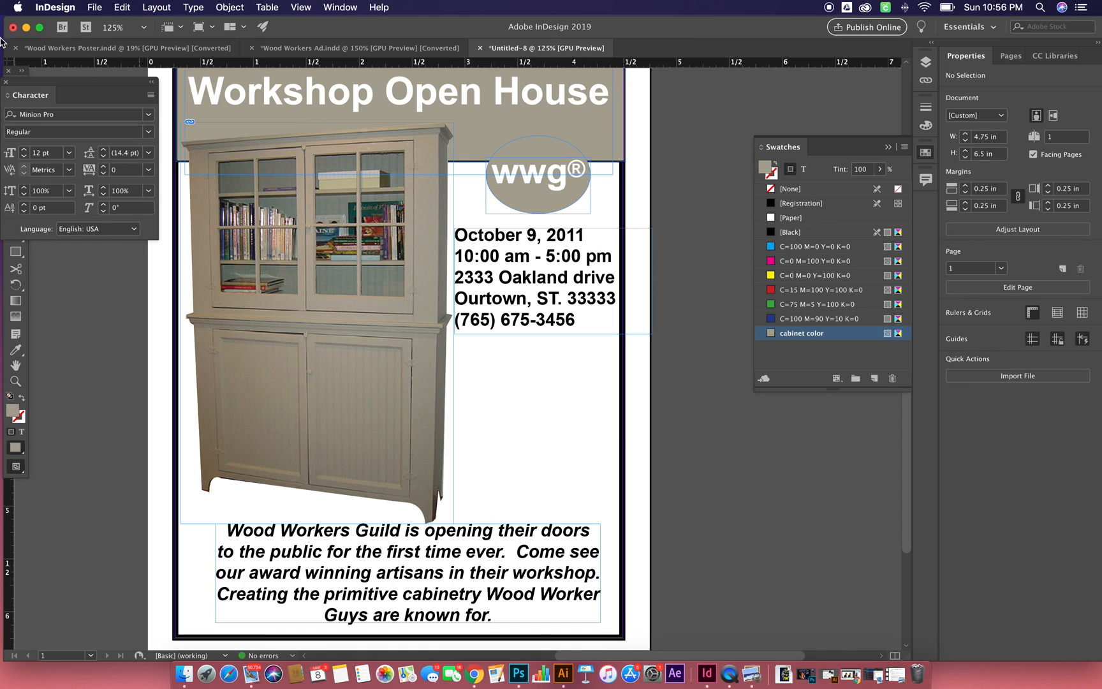
- Check the finished Wood Workers Ad for reference, and place map.eps from the Wood Workers Advertisements folder on the pasteboard beside the page
click(421, 49)
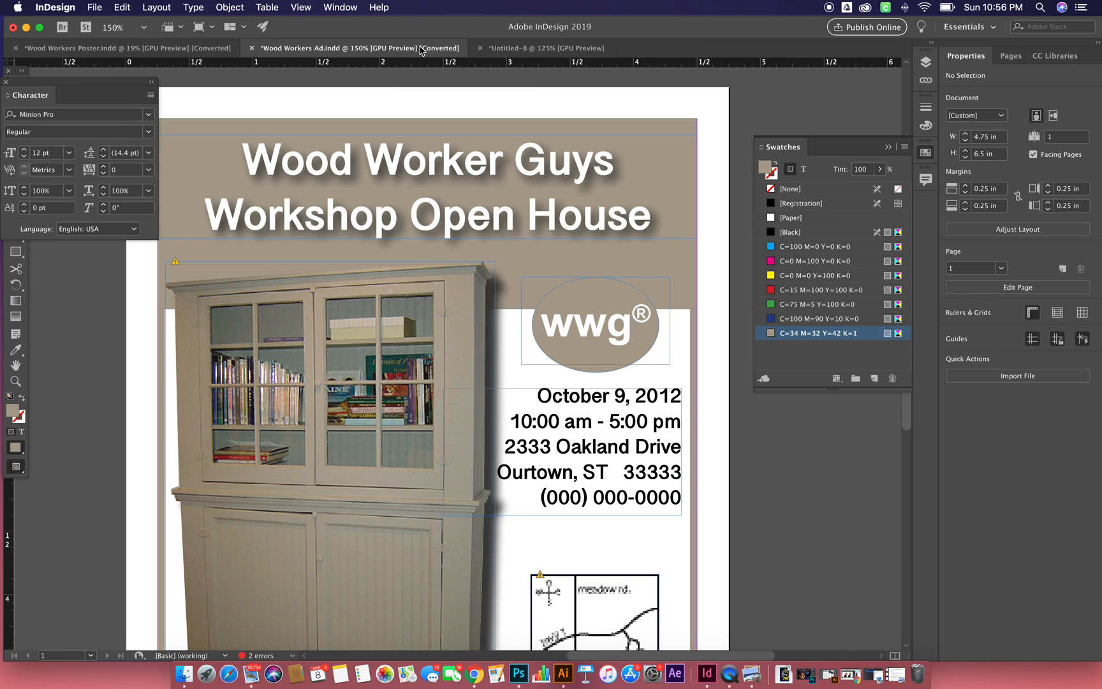
click(517, 49)
click(96, 8)
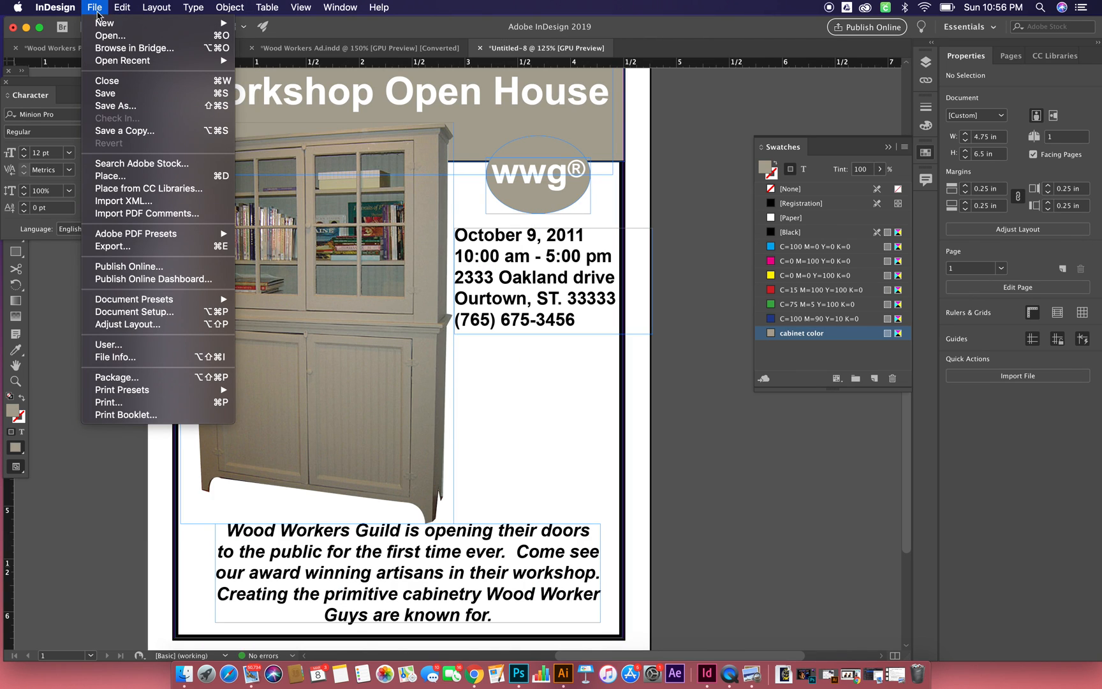
click(145, 178)
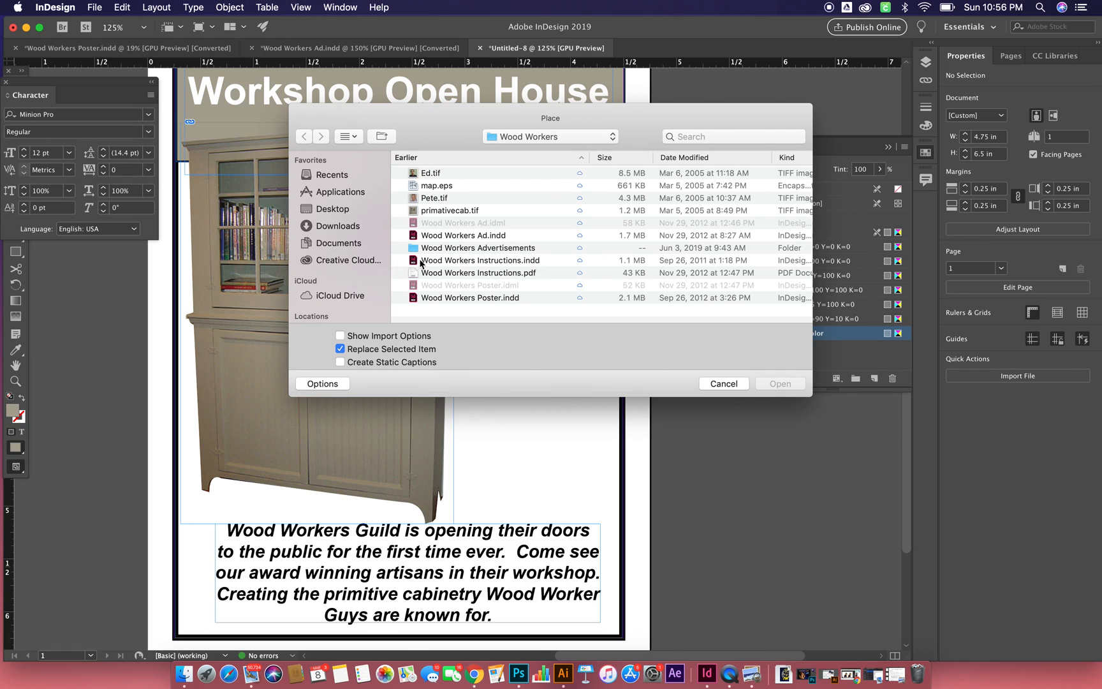
double_click(439, 248)
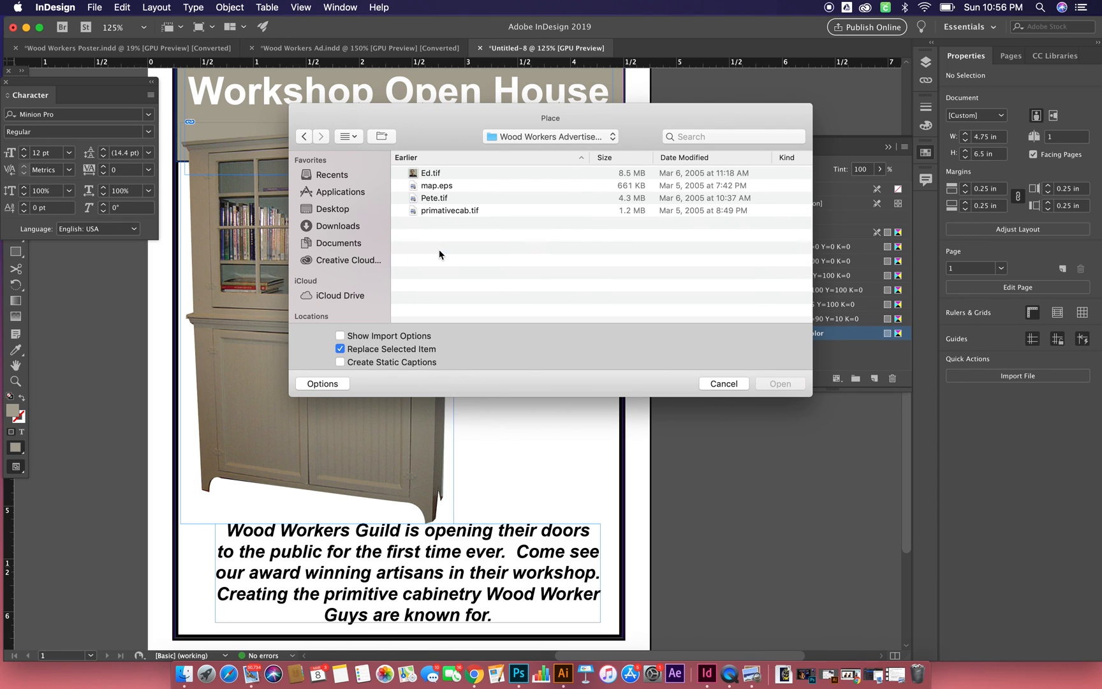
click(449, 186)
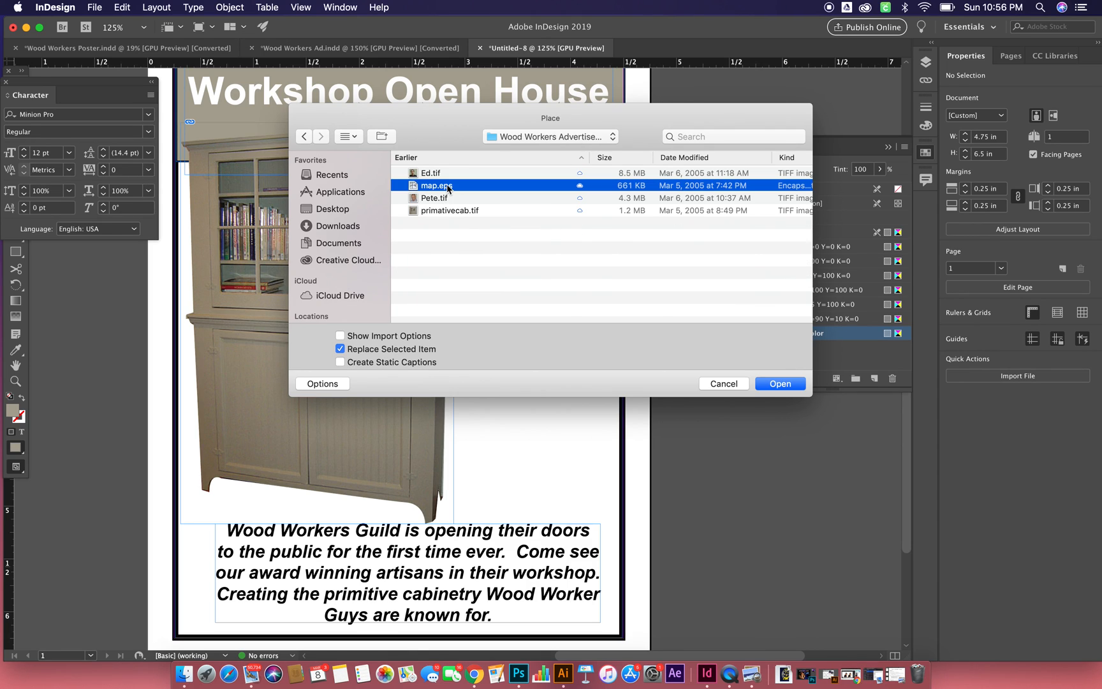
click(780, 385)
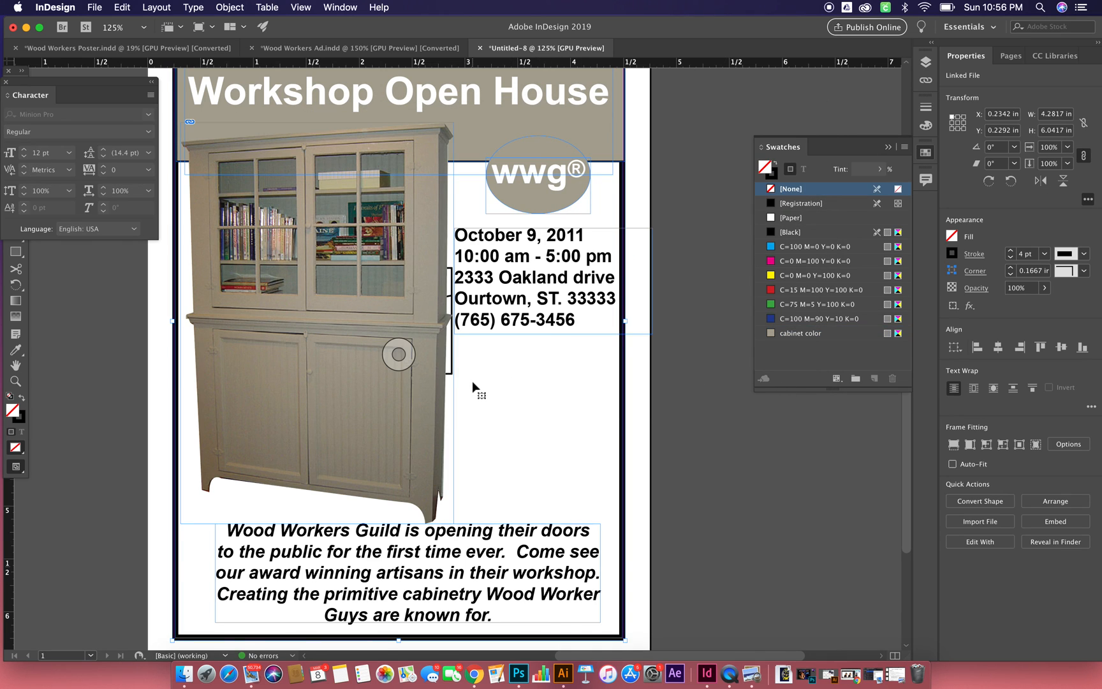
click(712, 406)
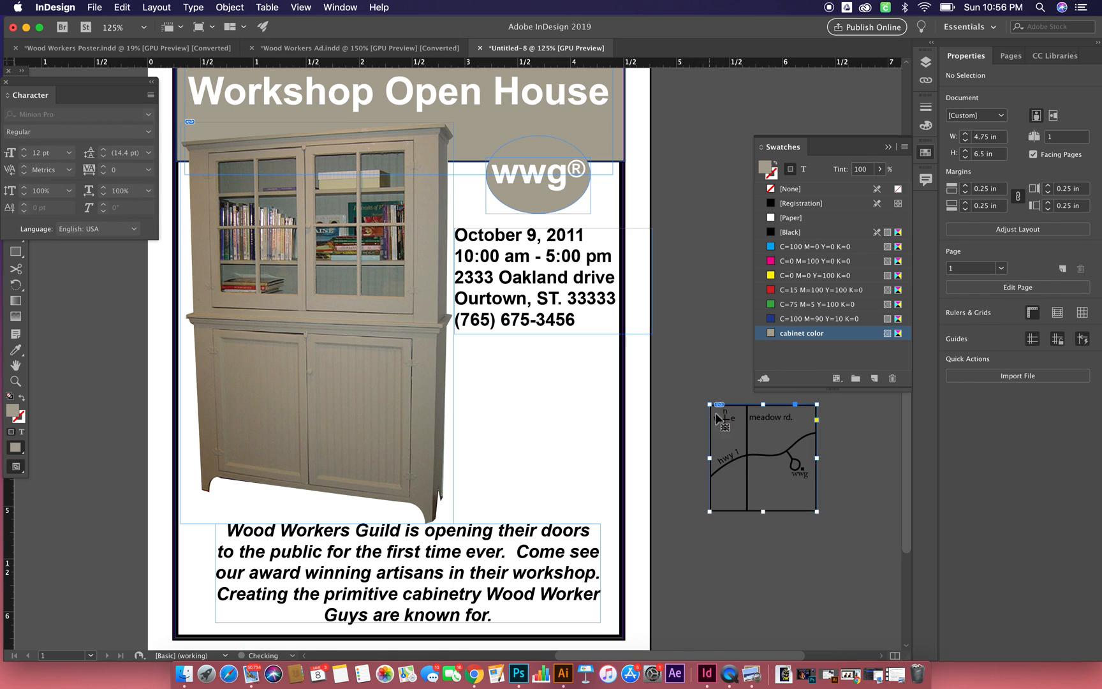
- Move the map onto the page beneath the event details, between the cabinet and the border, and deselect it
drag(747, 444, 563, 405)
click(680, 423)
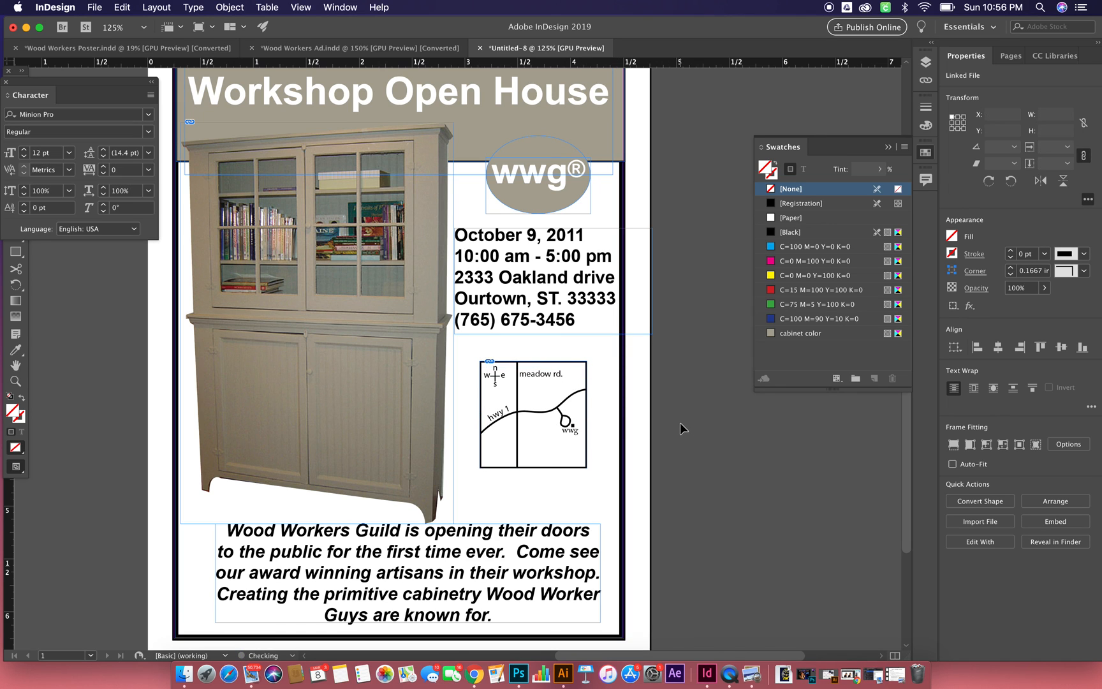
scroll(680, 423, up, 5)
scroll(680, 423, down, 5)
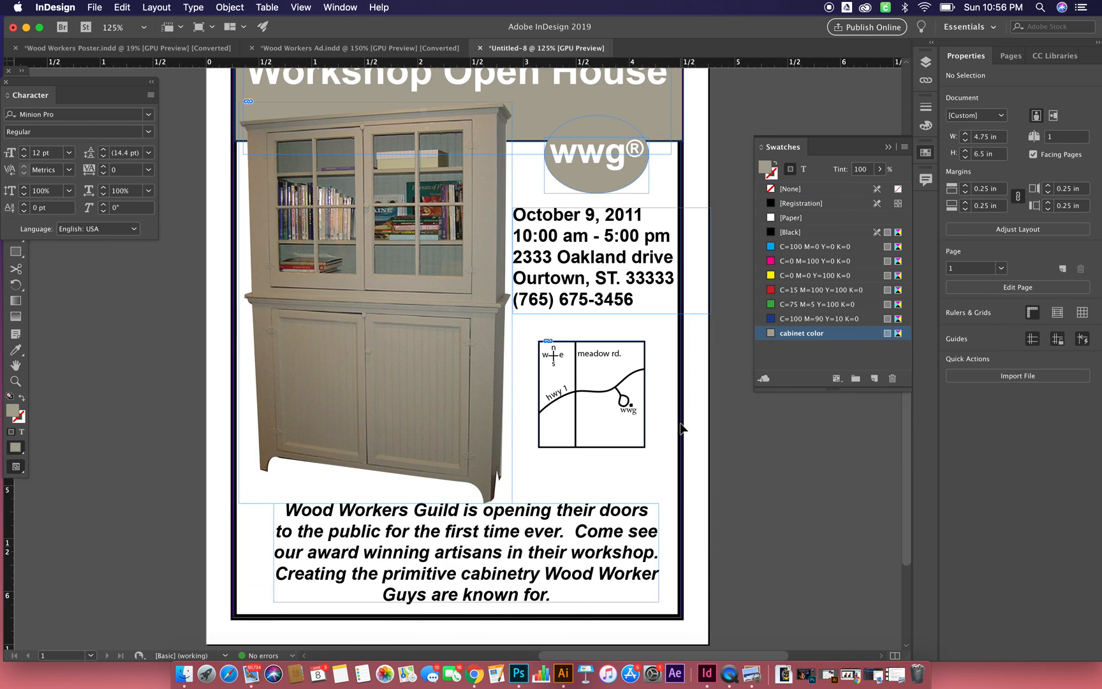
- Open the Drop Shadow effect settings for the headline text frame, keeping the headline in view
scroll(681, 426, up, 3)
click(332, 185)
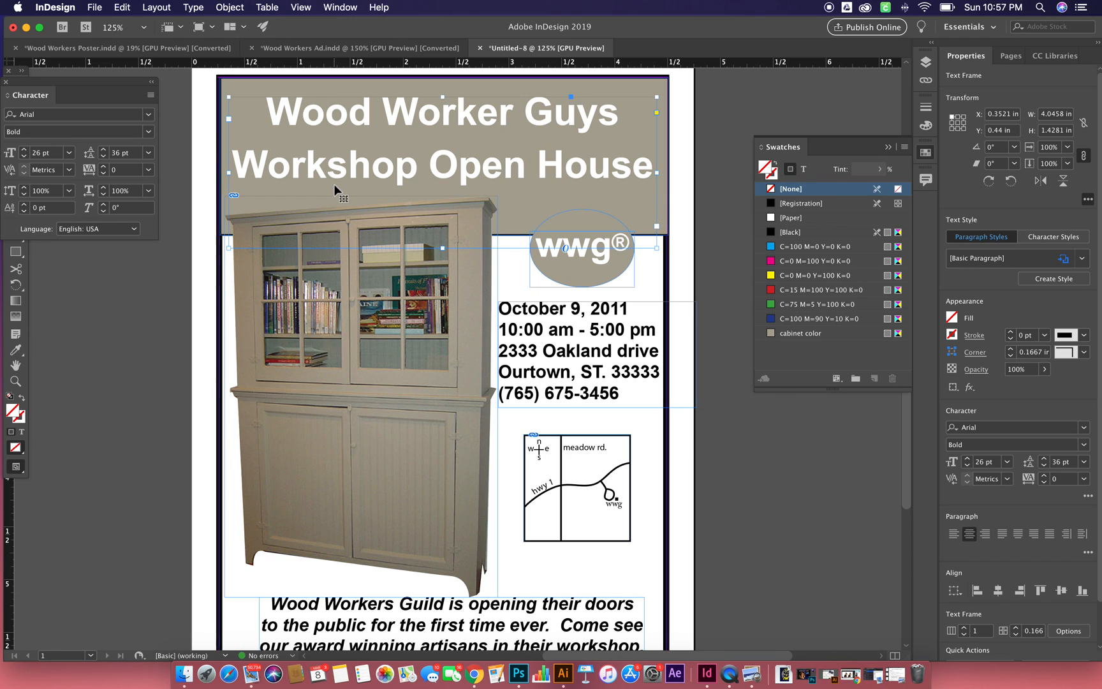
click(227, 7)
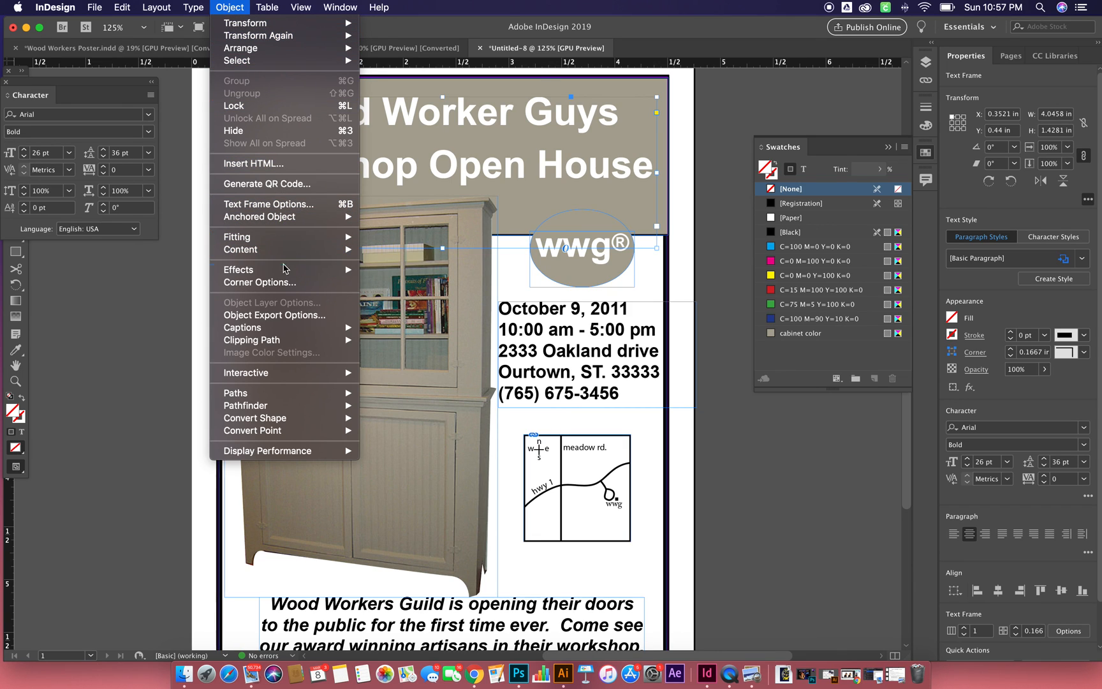
mouse_move(285, 273)
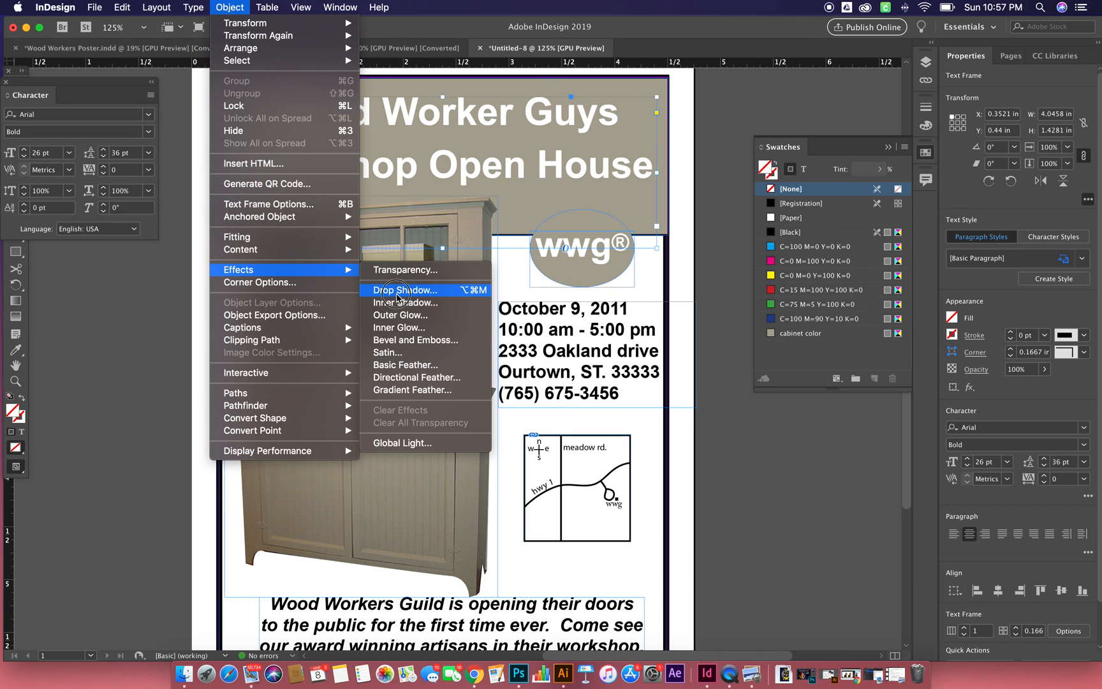
click(397, 292)
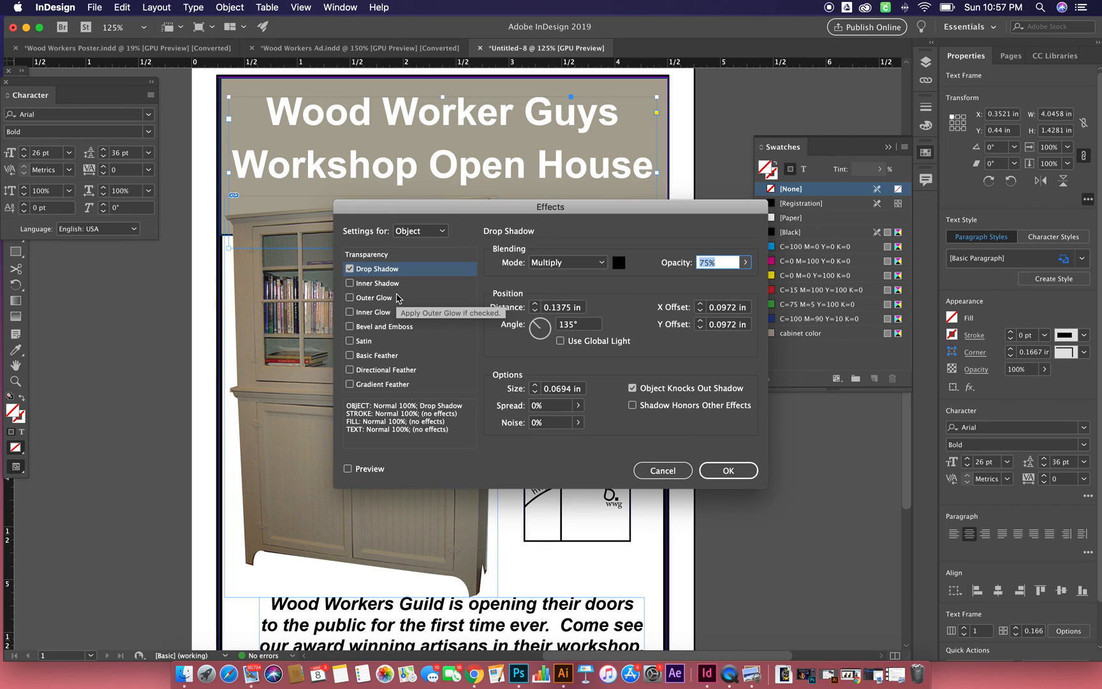
drag(590, 210, 560, 186)
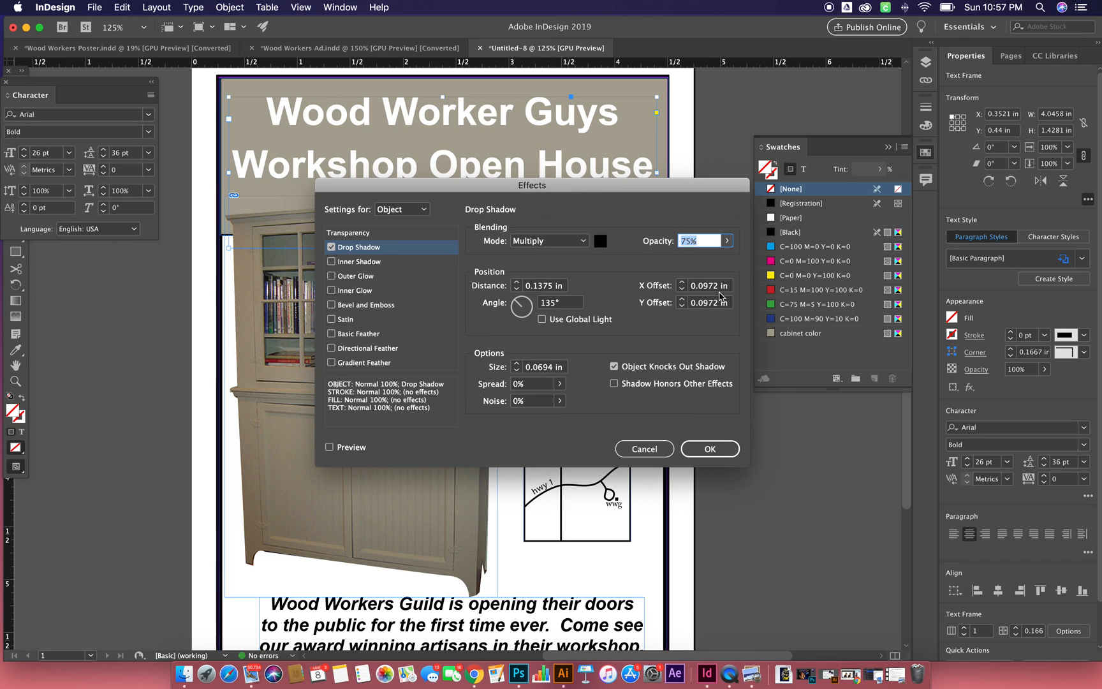
- Set the headline shadow's X and Y offsets to 0.1 in and preview it on the headline
triple_click(721, 289)
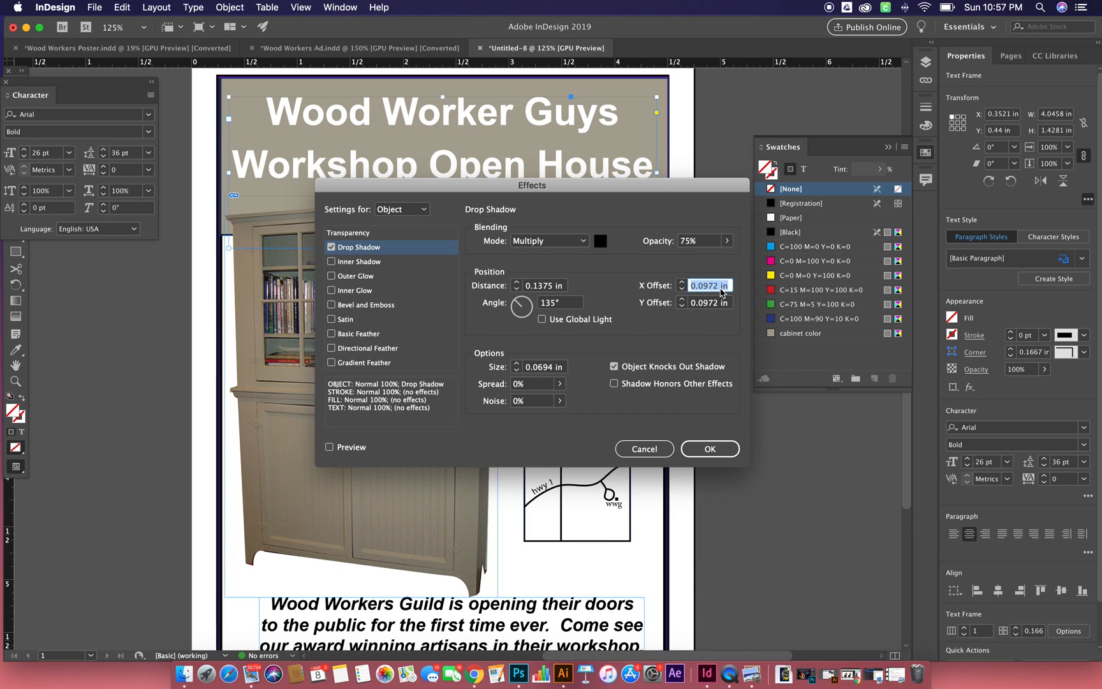
text(.)
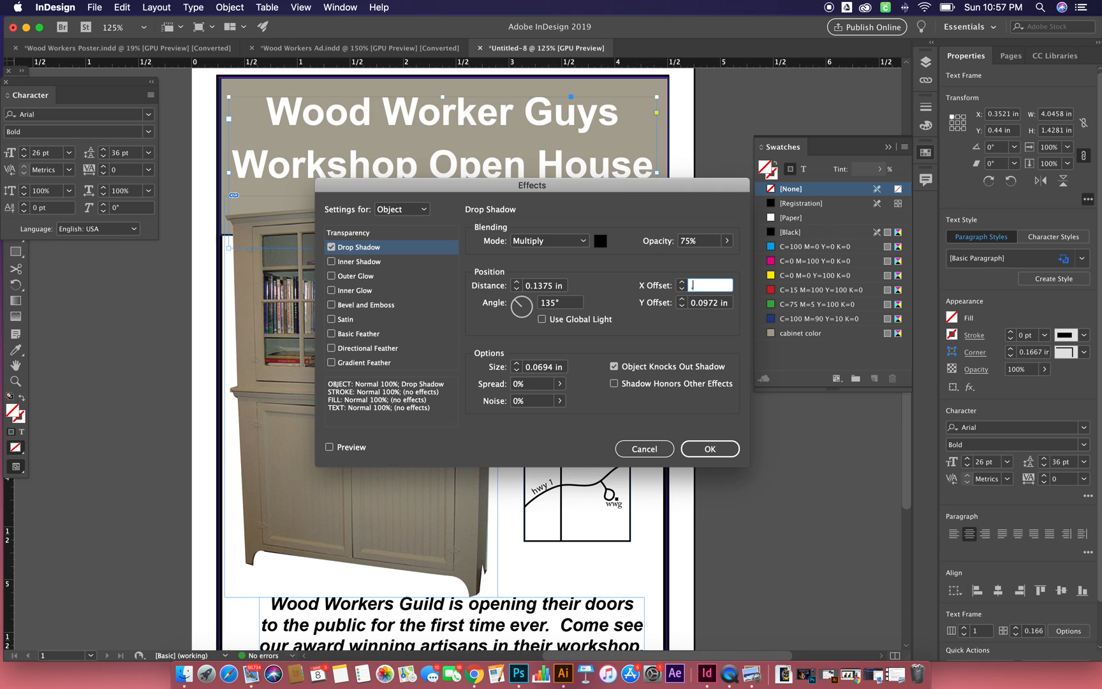
text(1)
key(Tab)
text(.)
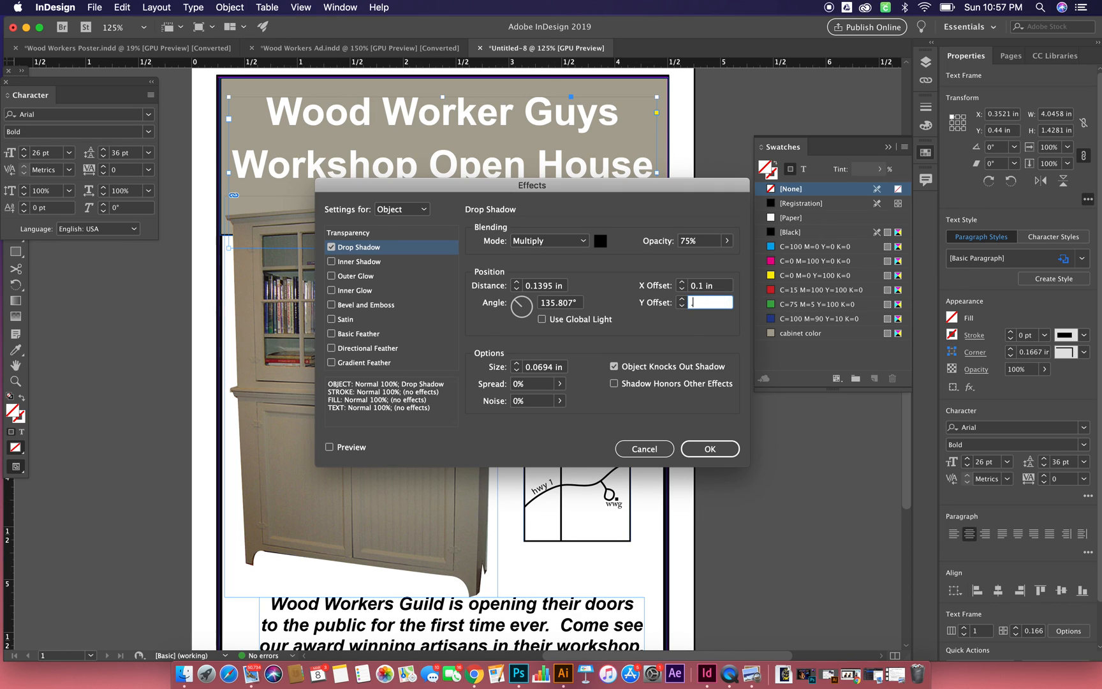
text(1)
key(Tab)
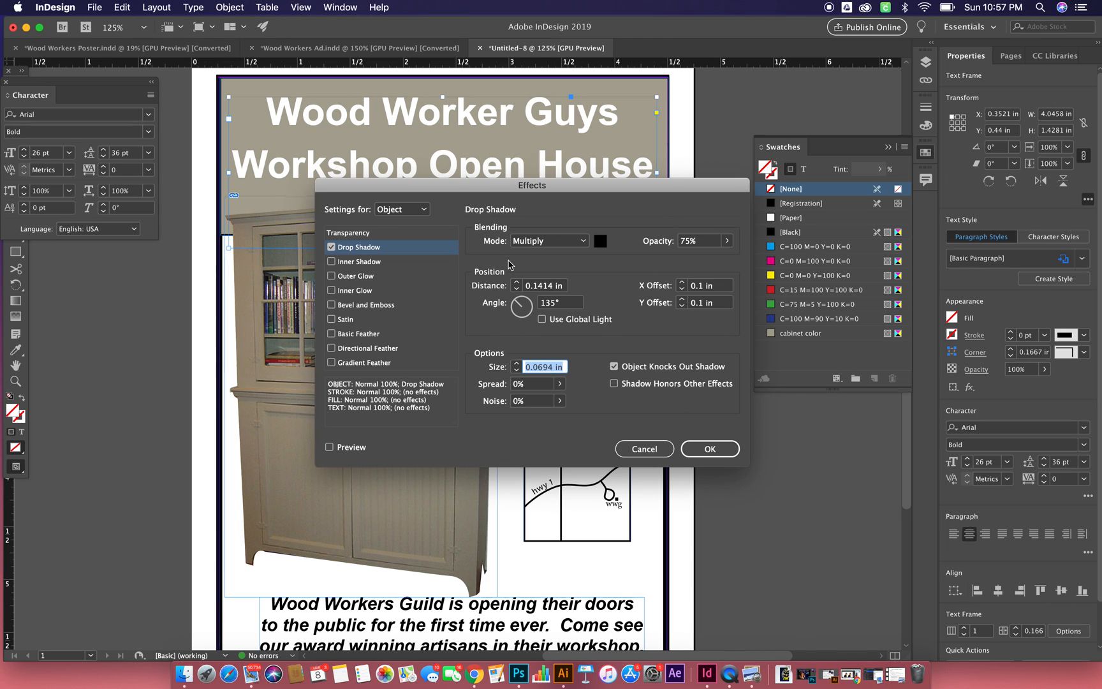
triple_click(528, 286)
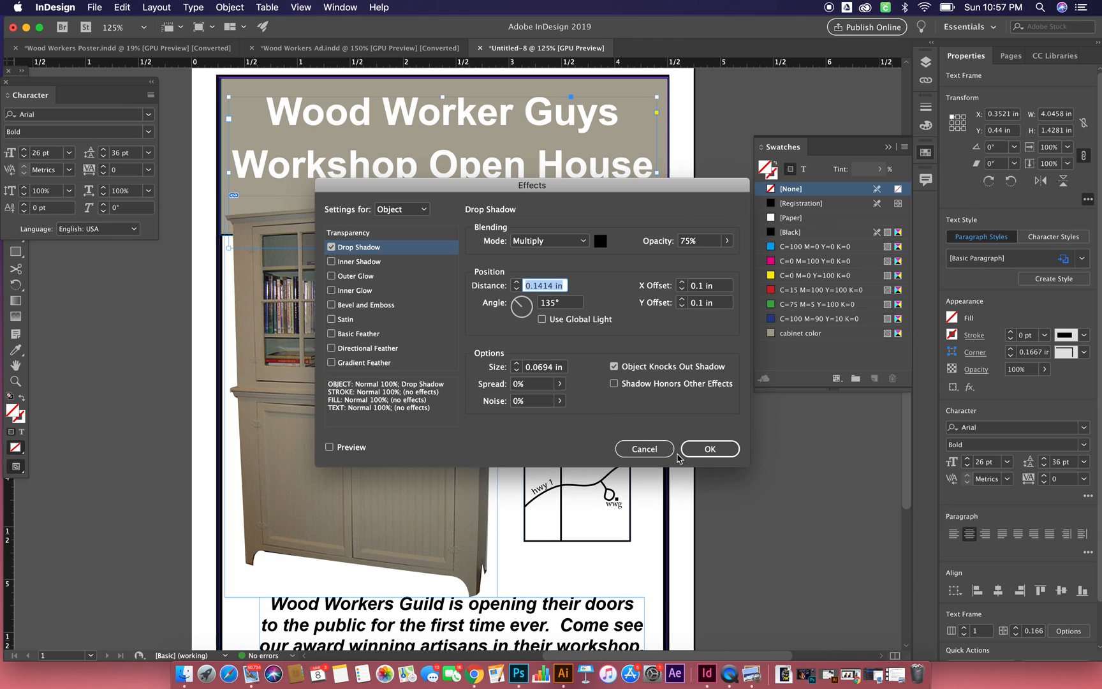
click(329, 447)
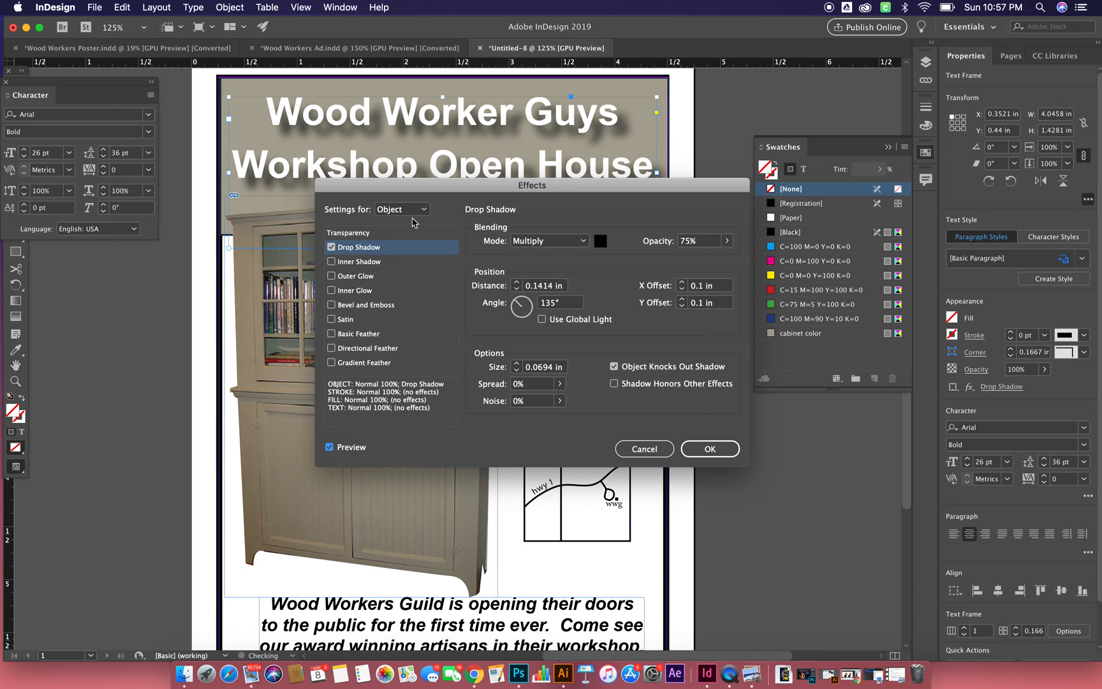
drag(419, 188, 445, 241)
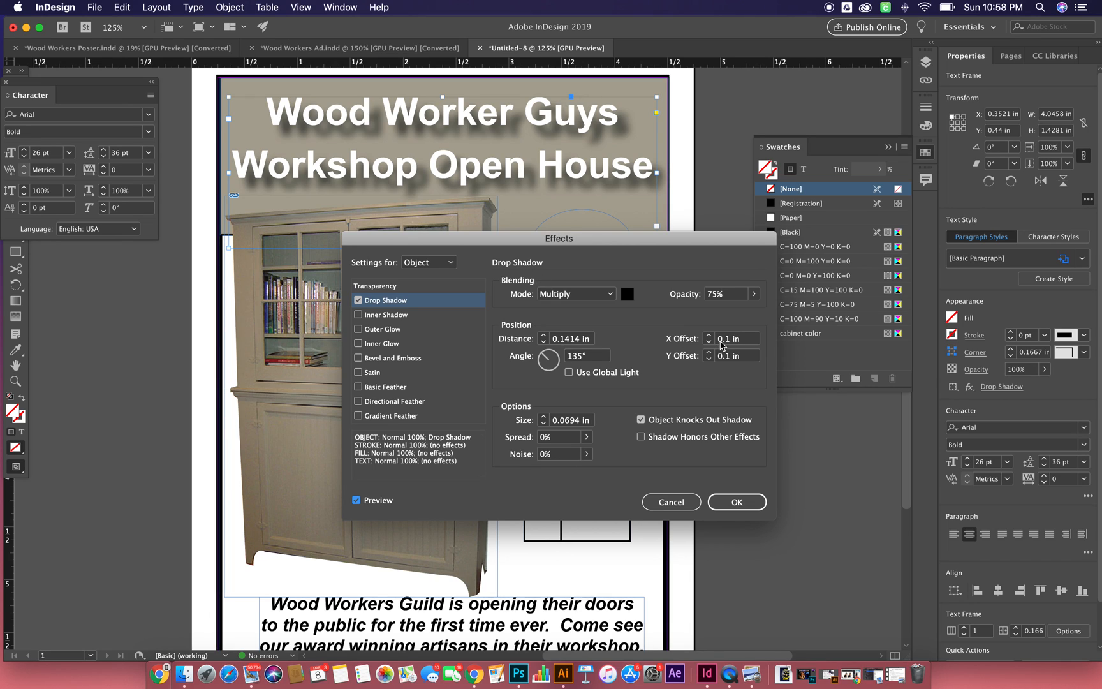
- Set the headline shadow's X and Y offsets both to 0.0442 in
click(729, 339)
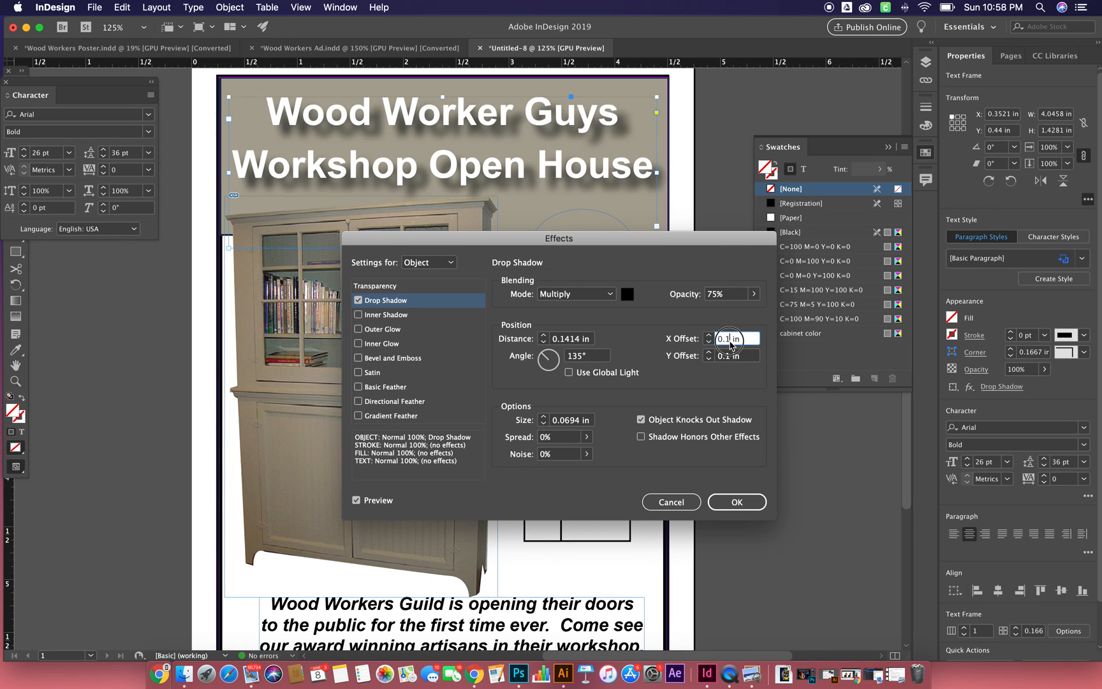
key(BackSpace)
text(0442)
triple_click(740, 341)
key(super+c)
triple_click(739, 357)
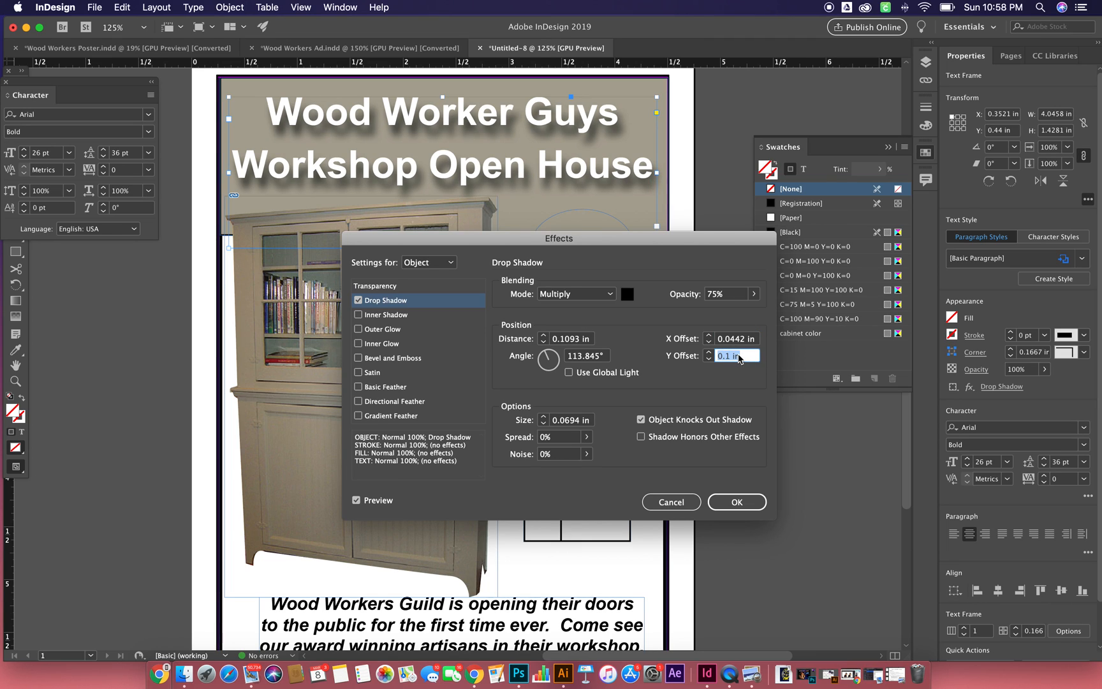
key(super+v)
- Try a distance of 0.6 in for the headline's drop shadow, apply it, and undo the effect
click(574, 344)
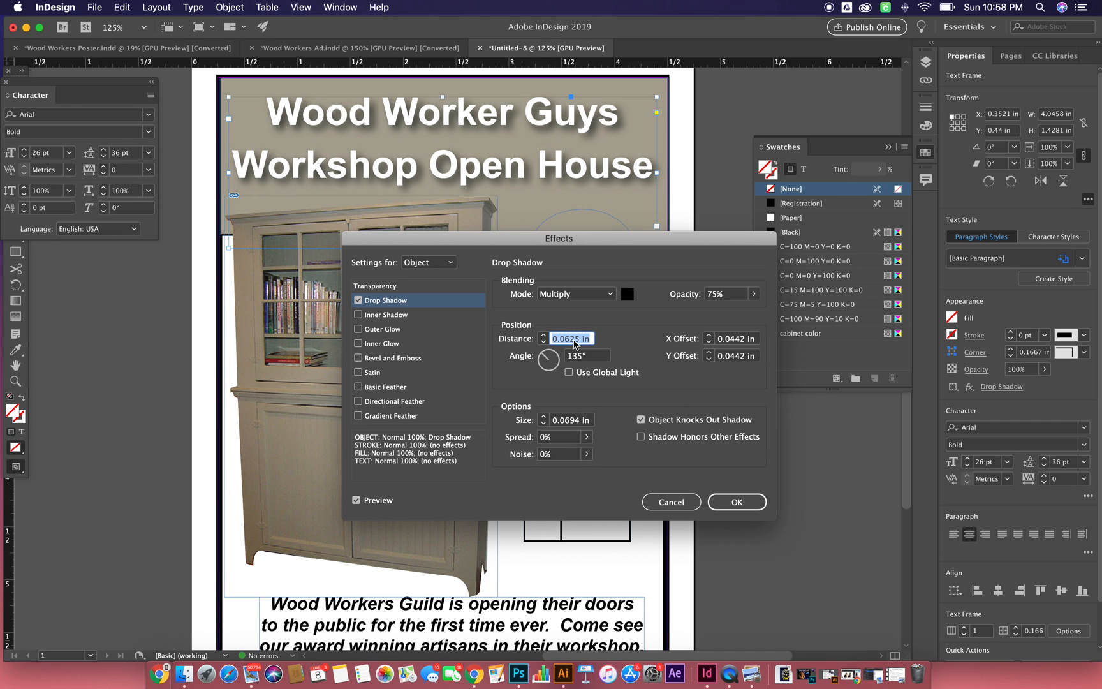
key(BackSpace)
text(.6)
click(735, 503)
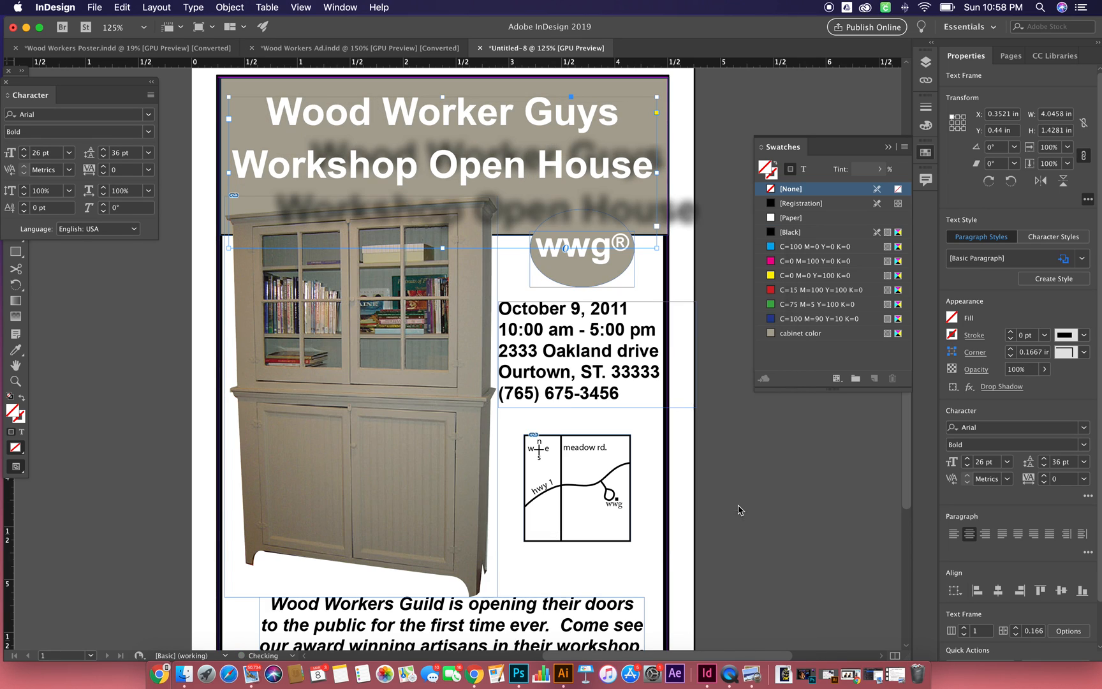
key(super+z)
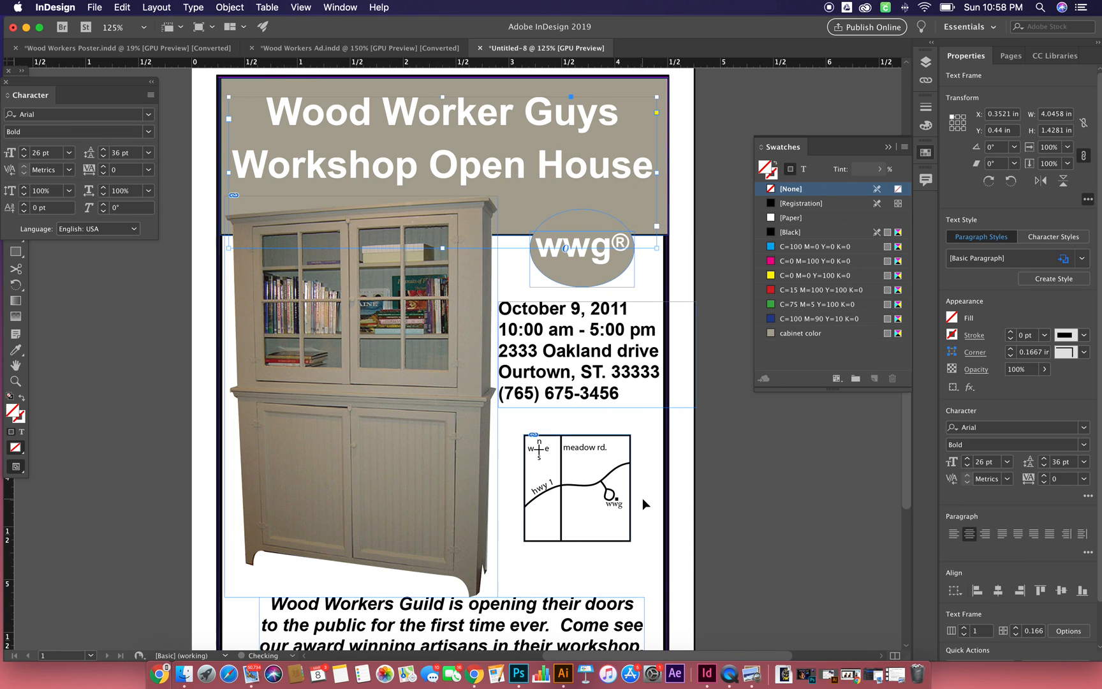
- Give the headline text frame a fresh drop shadow with X and Y offsets of 0.04 in
click(246, 10)
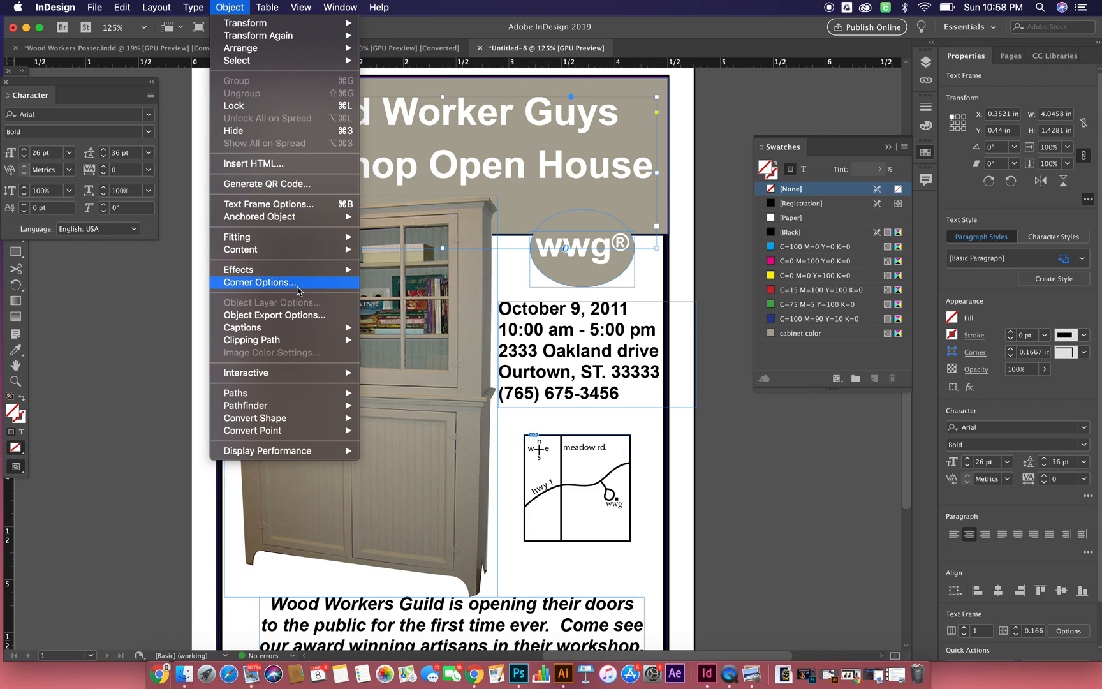
mouse_move(301, 271)
click(403, 289)
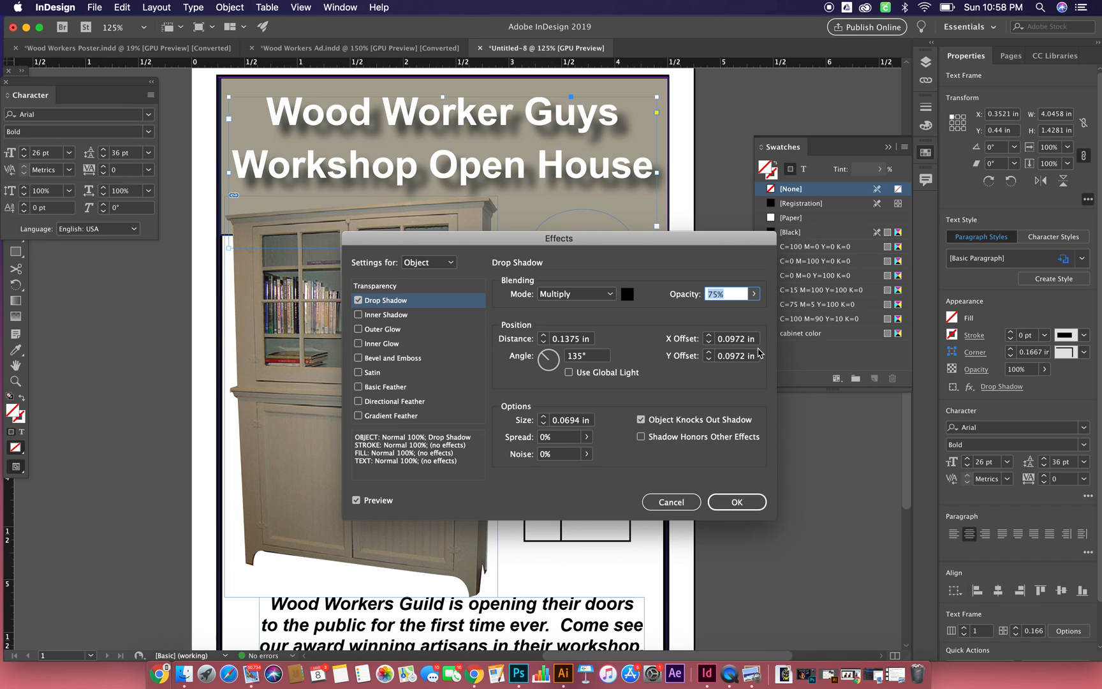
click(734, 338)
drag(734, 338, 768, 347)
text(4)
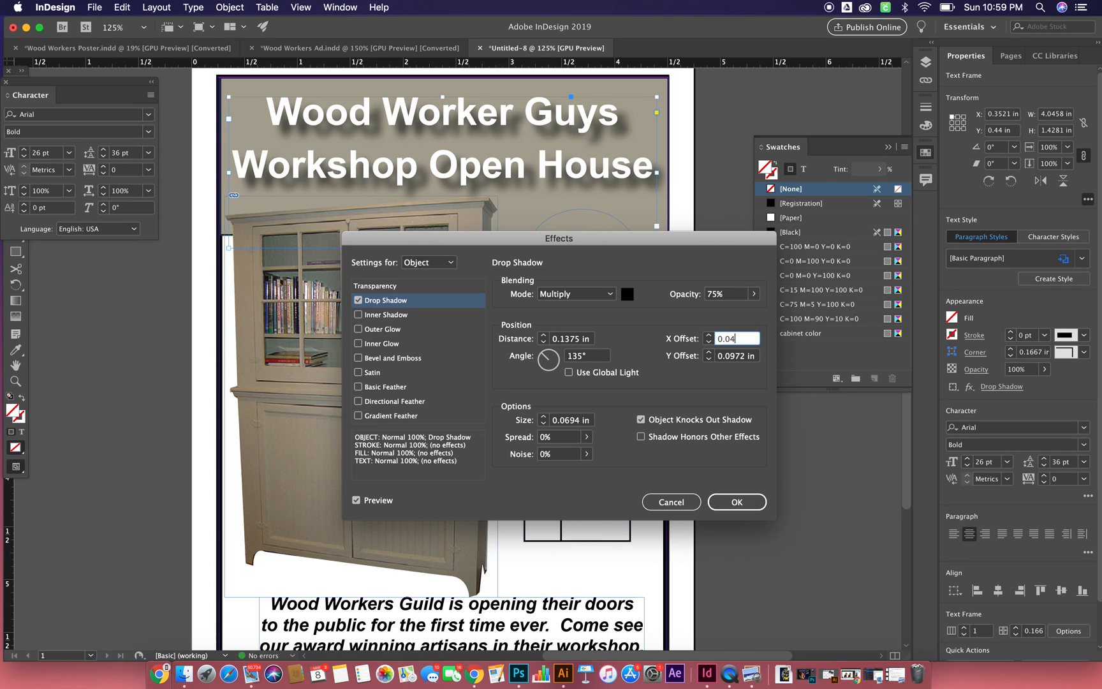
double_click(753, 342)
click(739, 361)
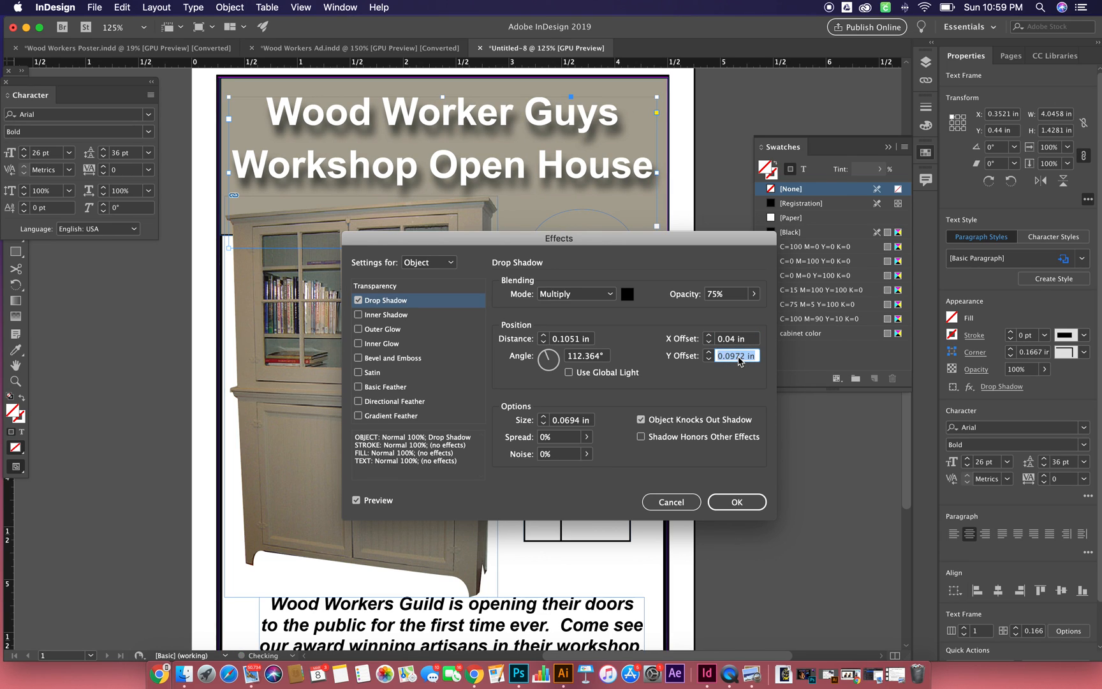
text(0.04)
- Try a distance of 0.6 in for the headline's new drop shadow
drag(553, 340, 606, 348)
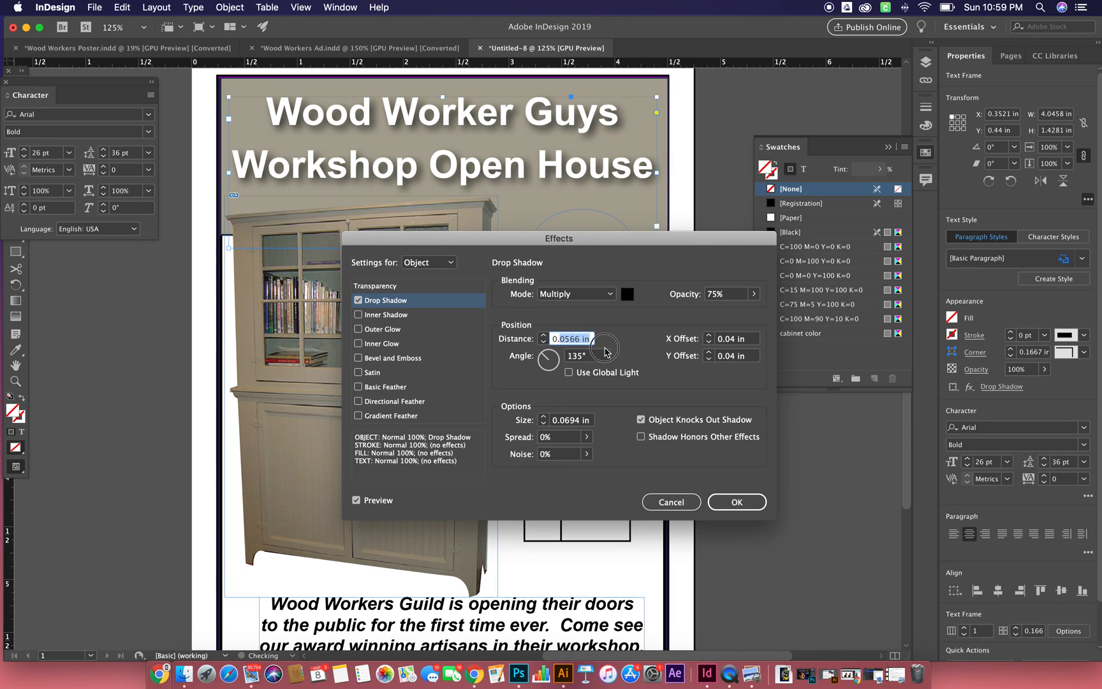
text(0.6)
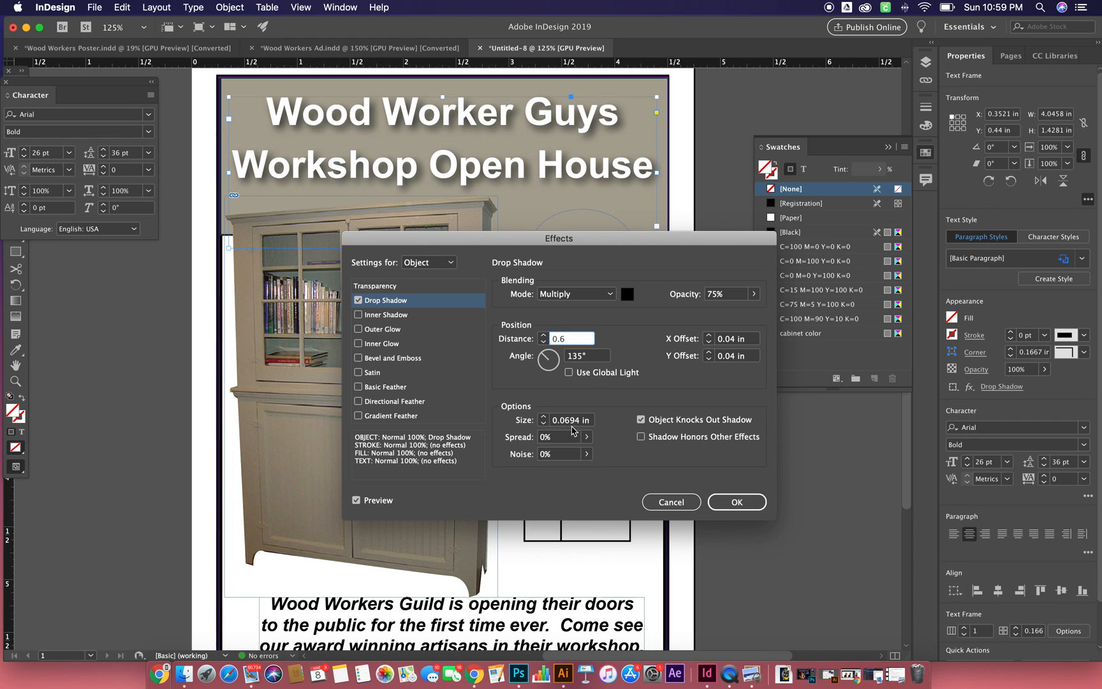
triple_click(571, 421)
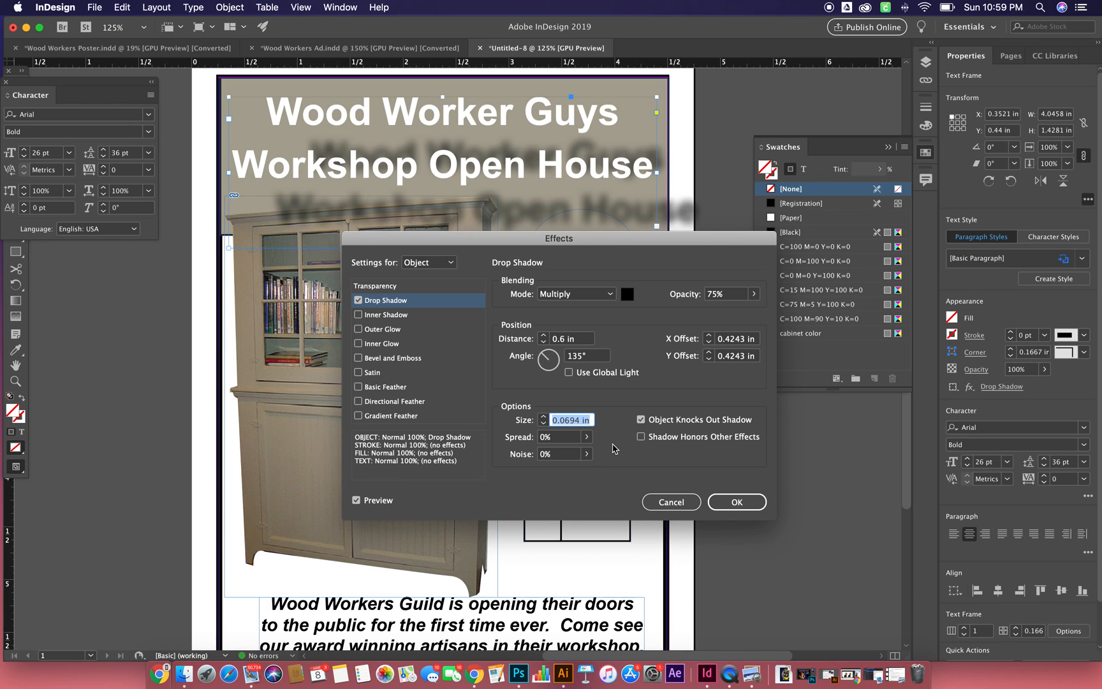
- Set the headline shadow's X and Y offsets both to 0.0424 in and apply the effect
click(725, 344)
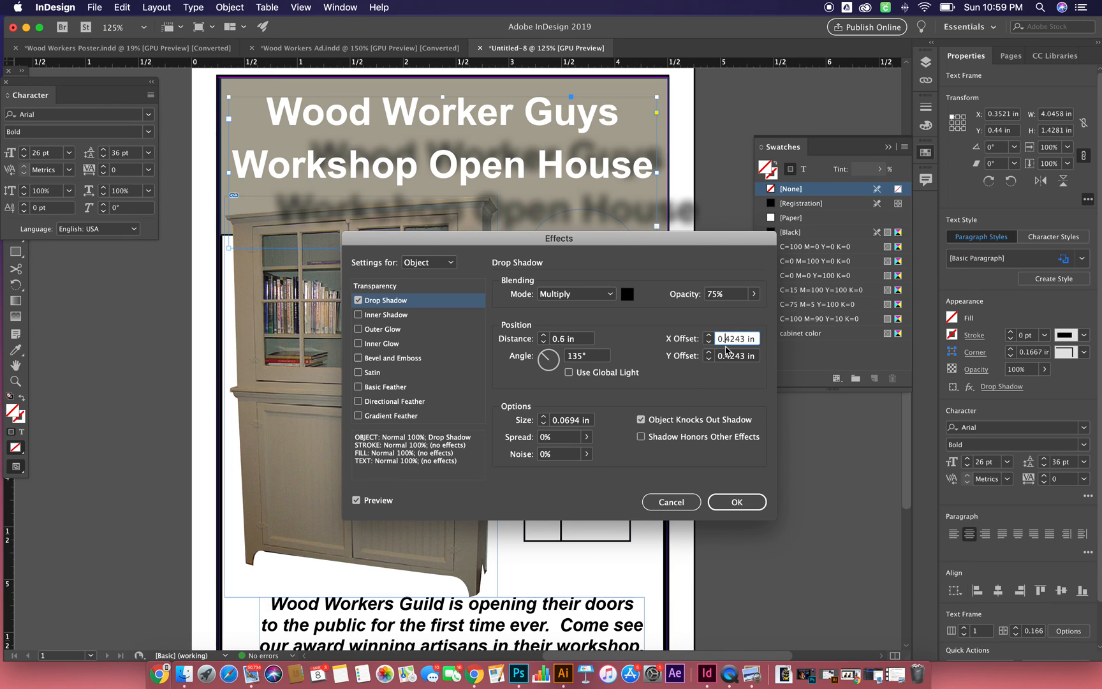
text(0)
click(721, 357)
text(0)
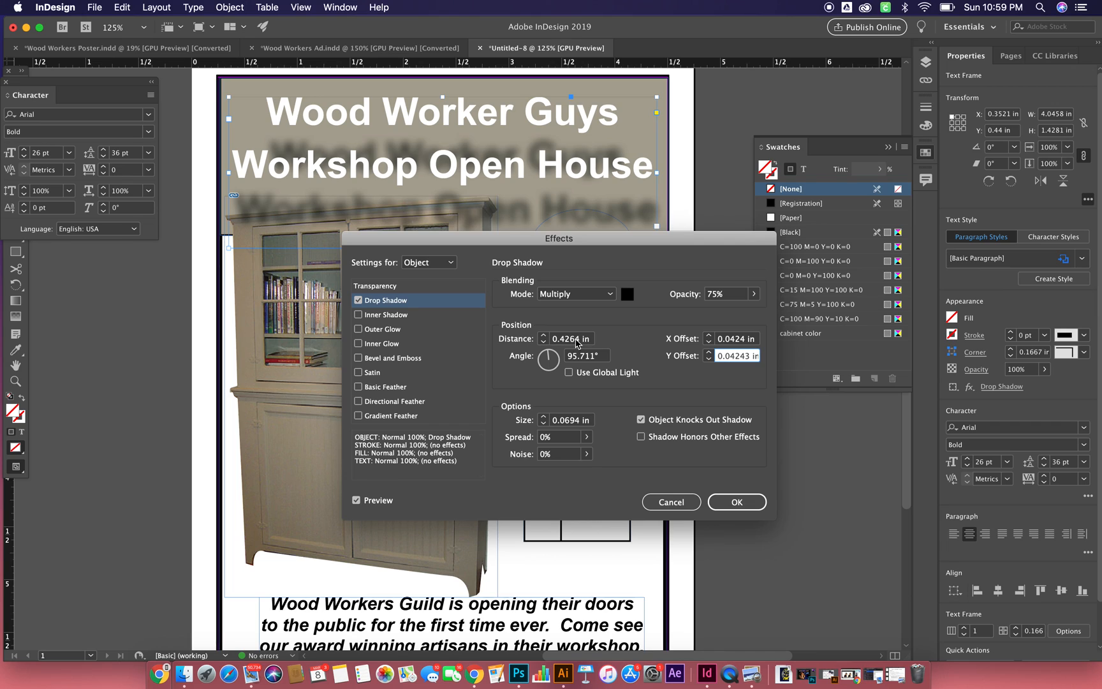
click(577, 341)
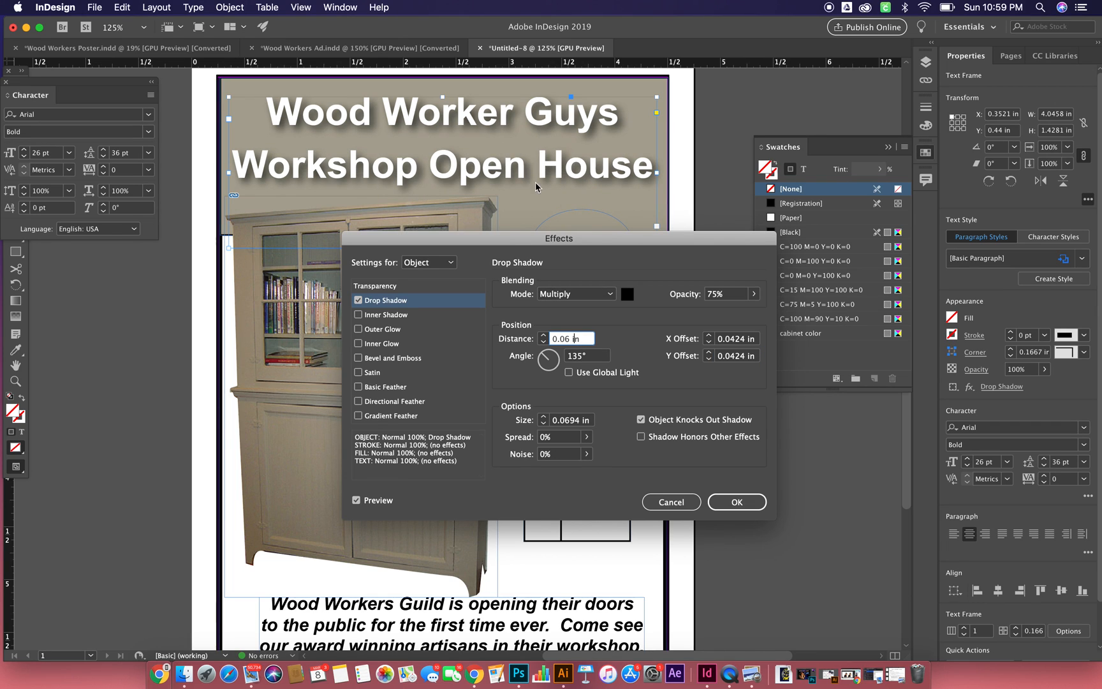
click(737, 500)
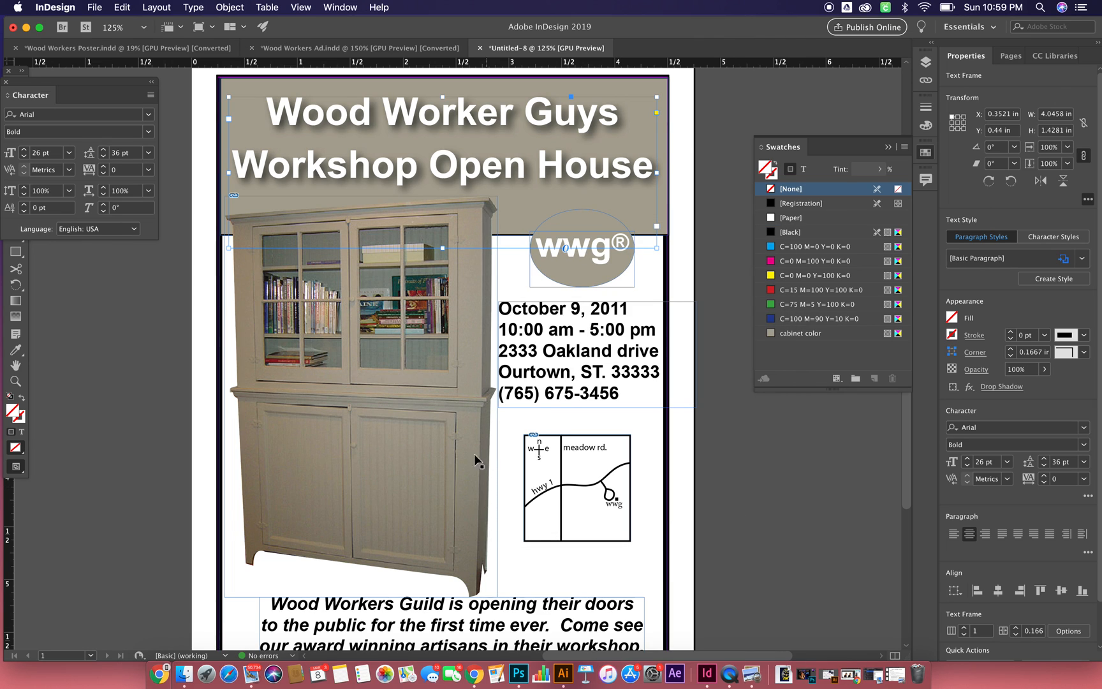
click(232, 15)
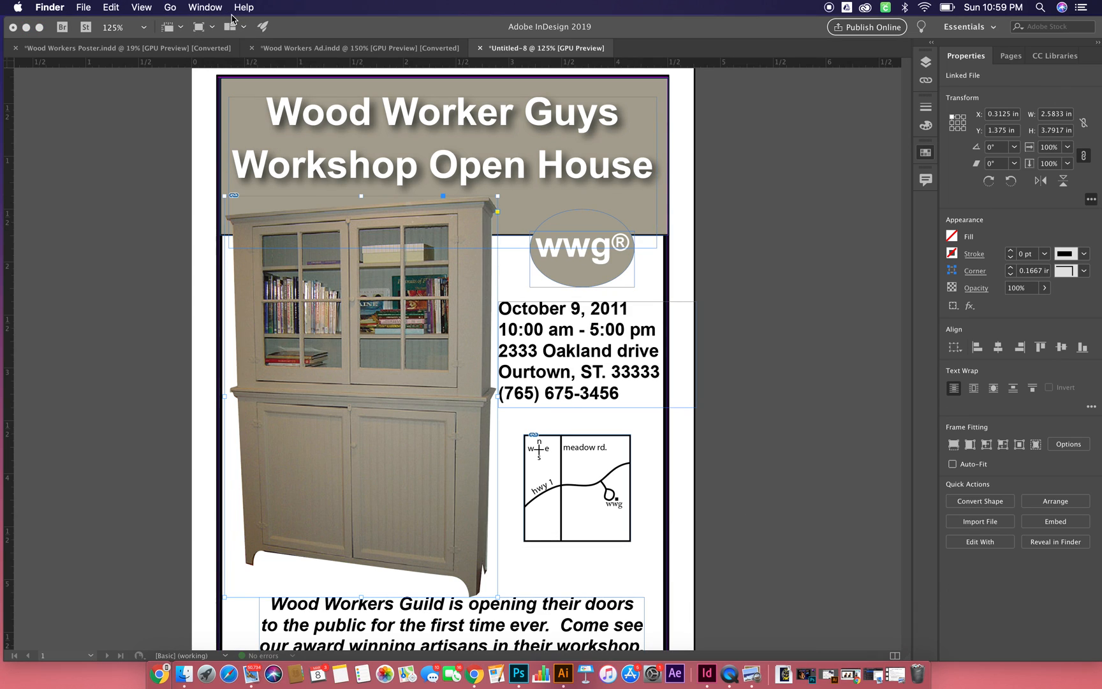
click(168, 182)
click(230, 7)
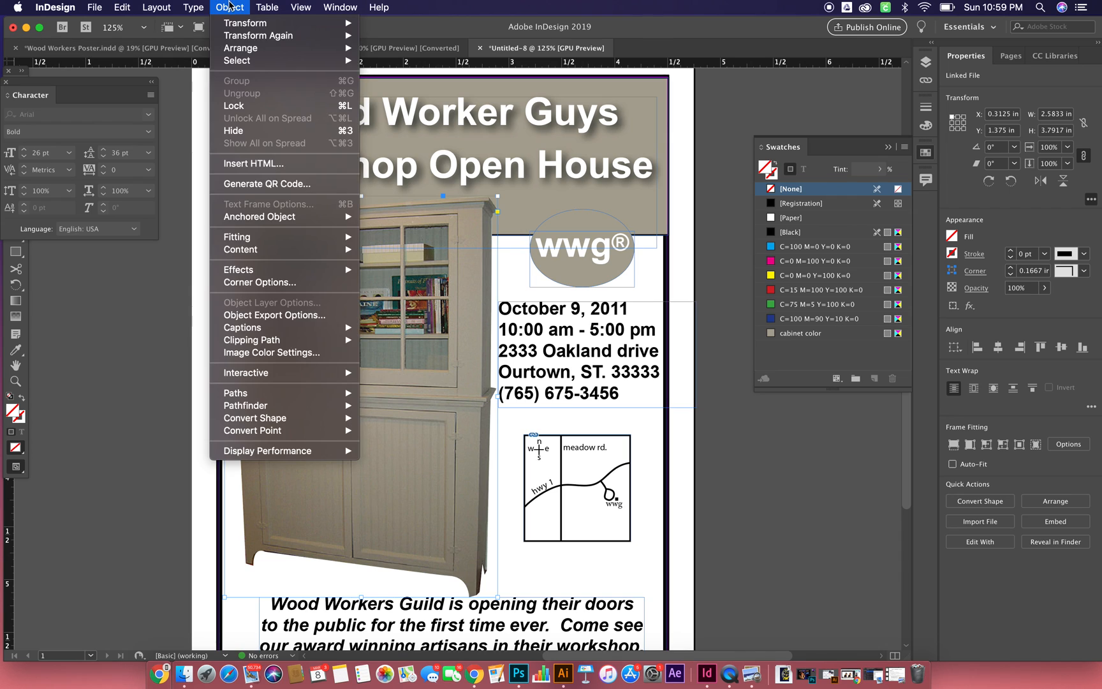
mouse_move(305, 270)
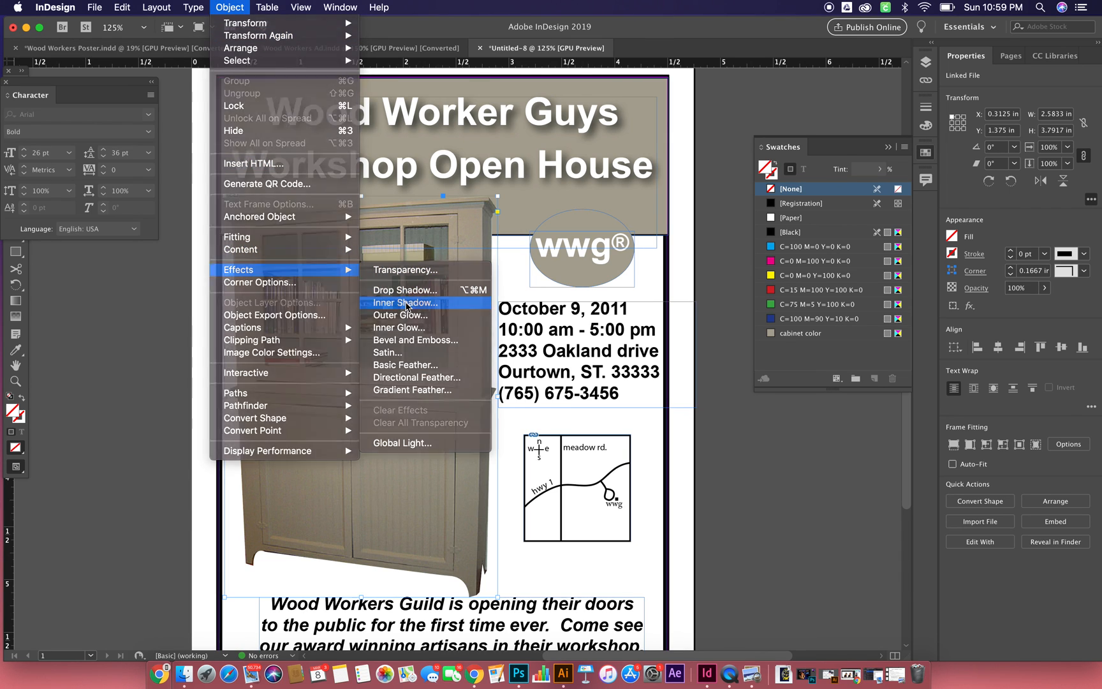
click(407, 304)
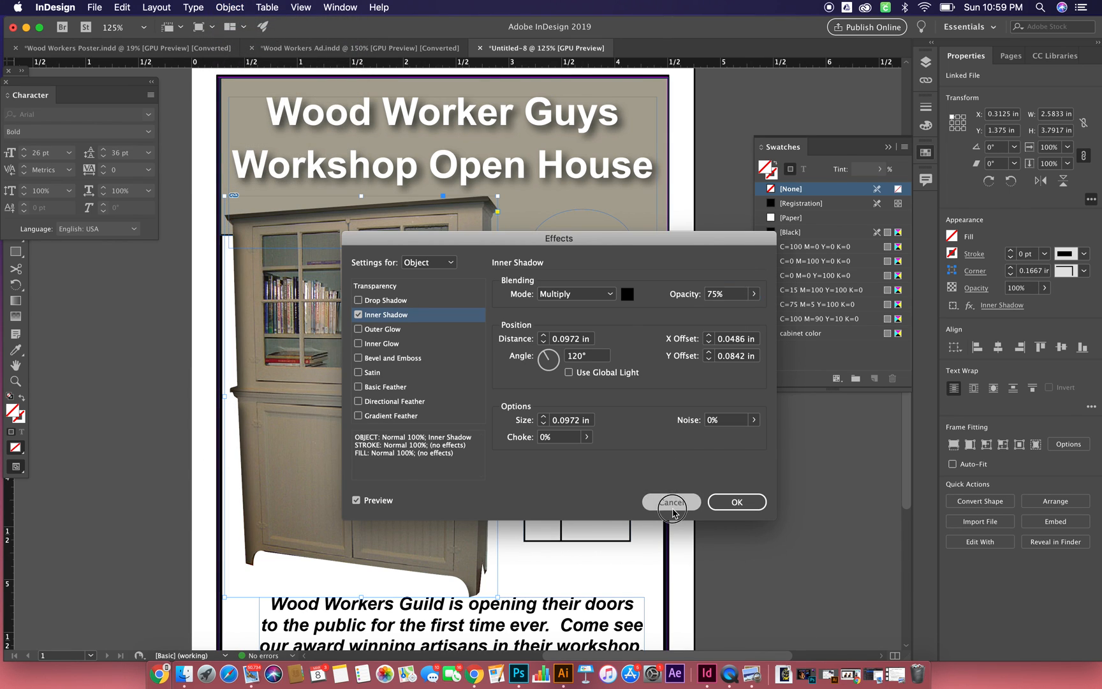
click(667, 500)
- Add a drop shadow to the cabinet image, keeping the effect settings clear of the cabinet preview
click(230, 7)
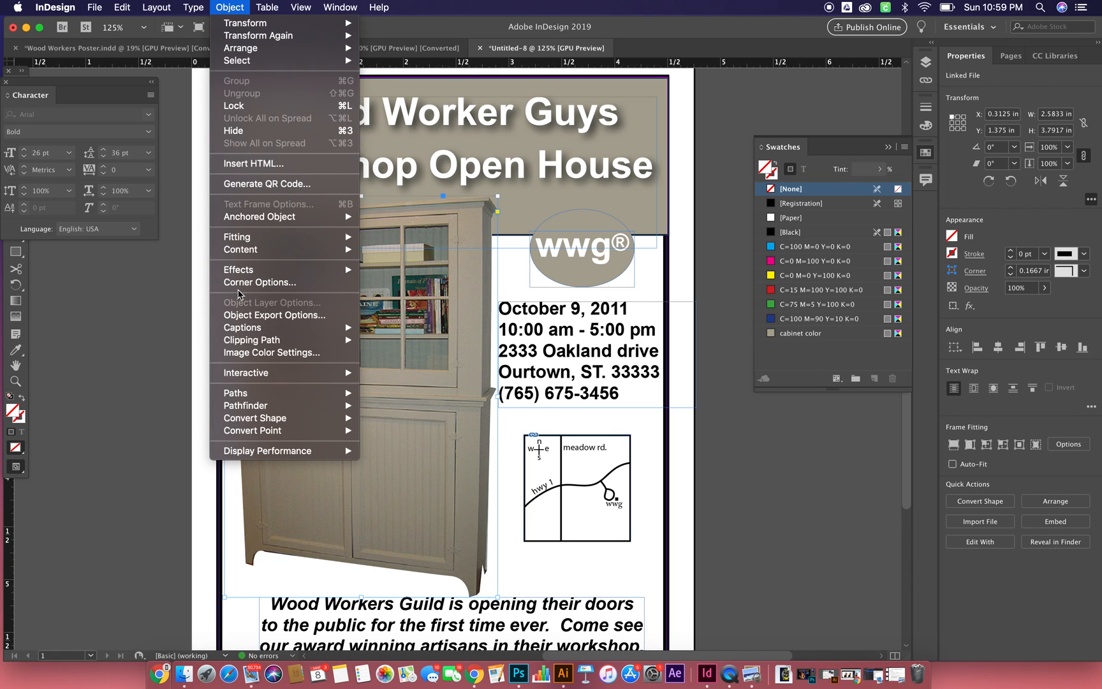
mouse_move(286, 270)
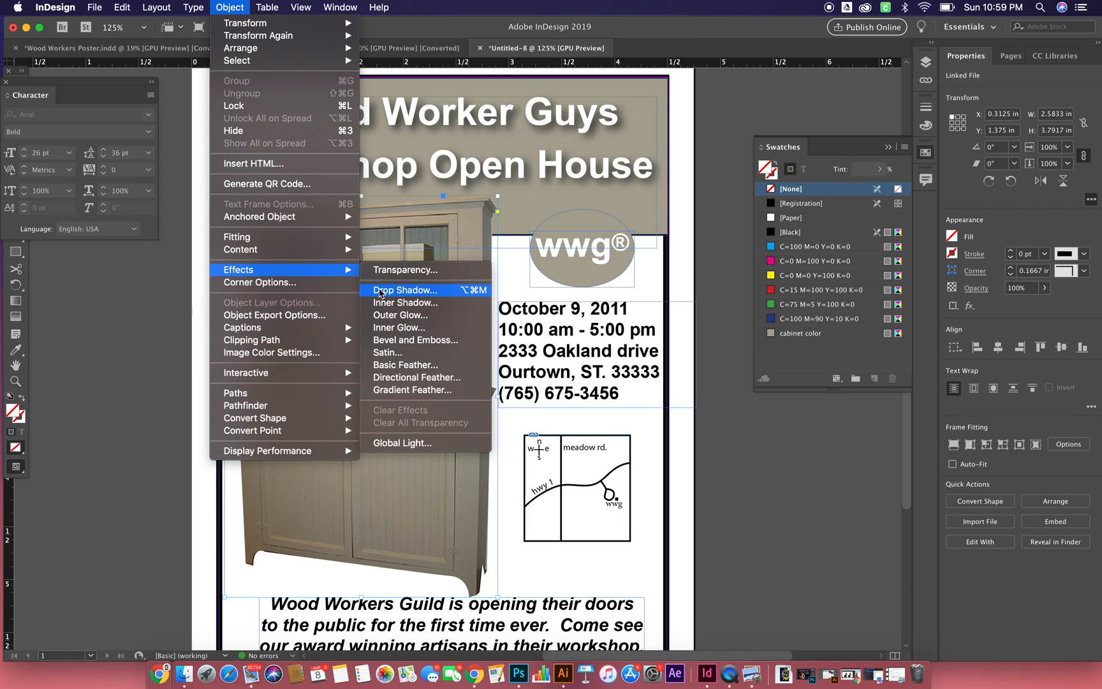
click(408, 291)
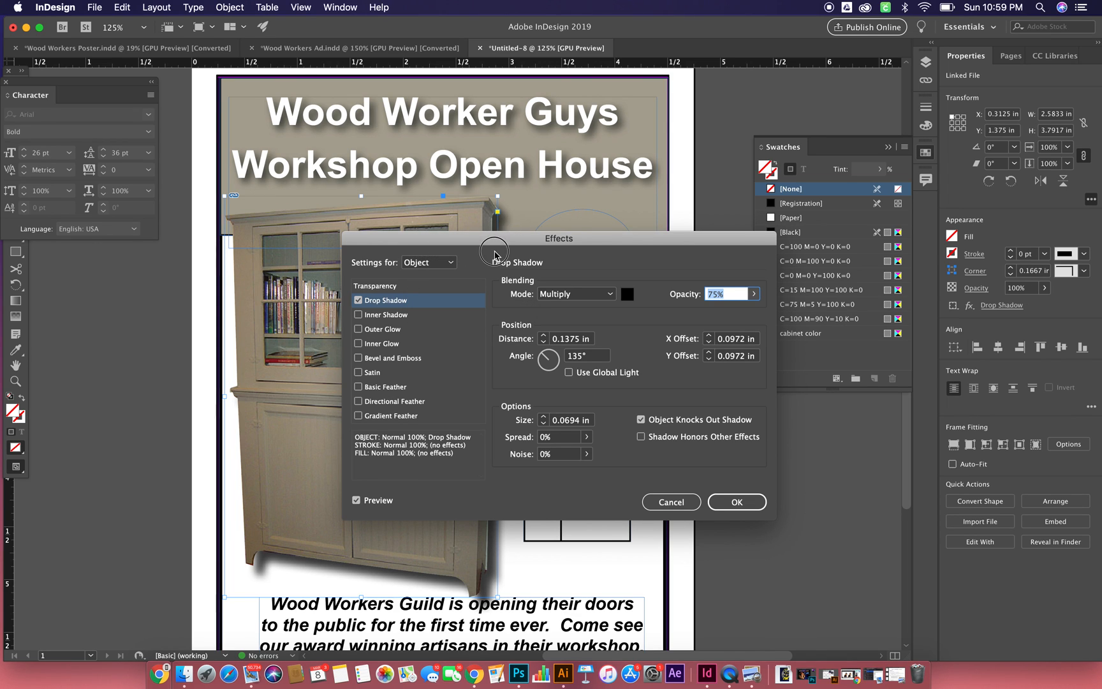
drag(503, 239, 588, 148)
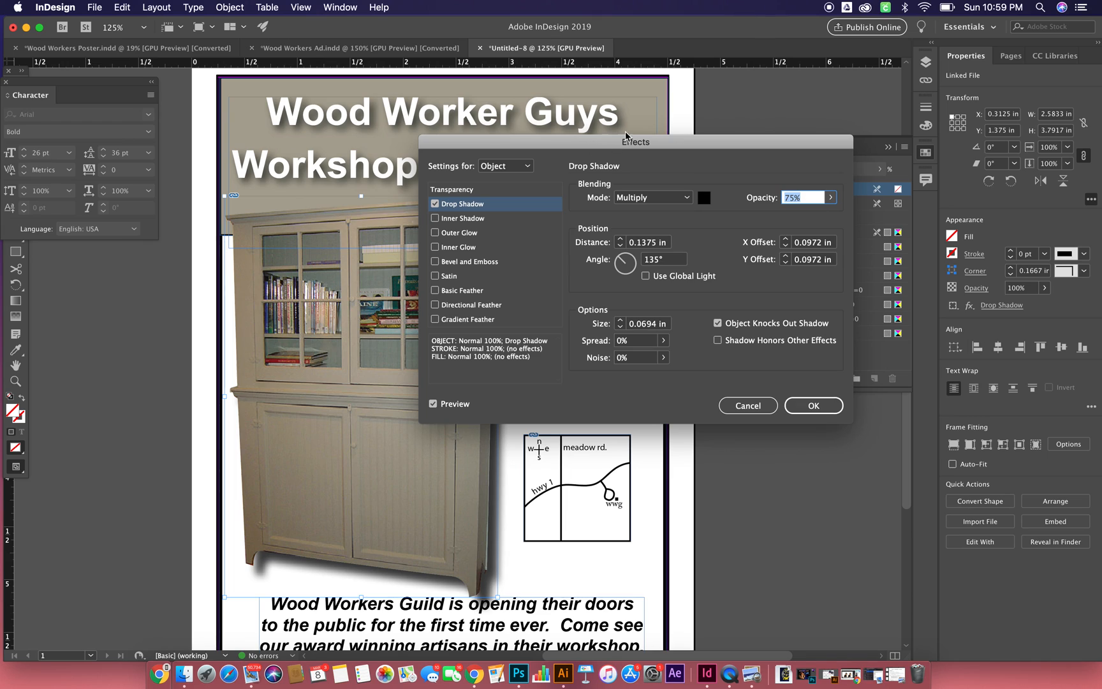
- Set the cabinet shadow's X and Y offsets both to 0.1 in, apply the effect and deselect the image
click(821, 243)
drag(832, 243, 792, 243)
text(0.1)
double_click(815, 243)
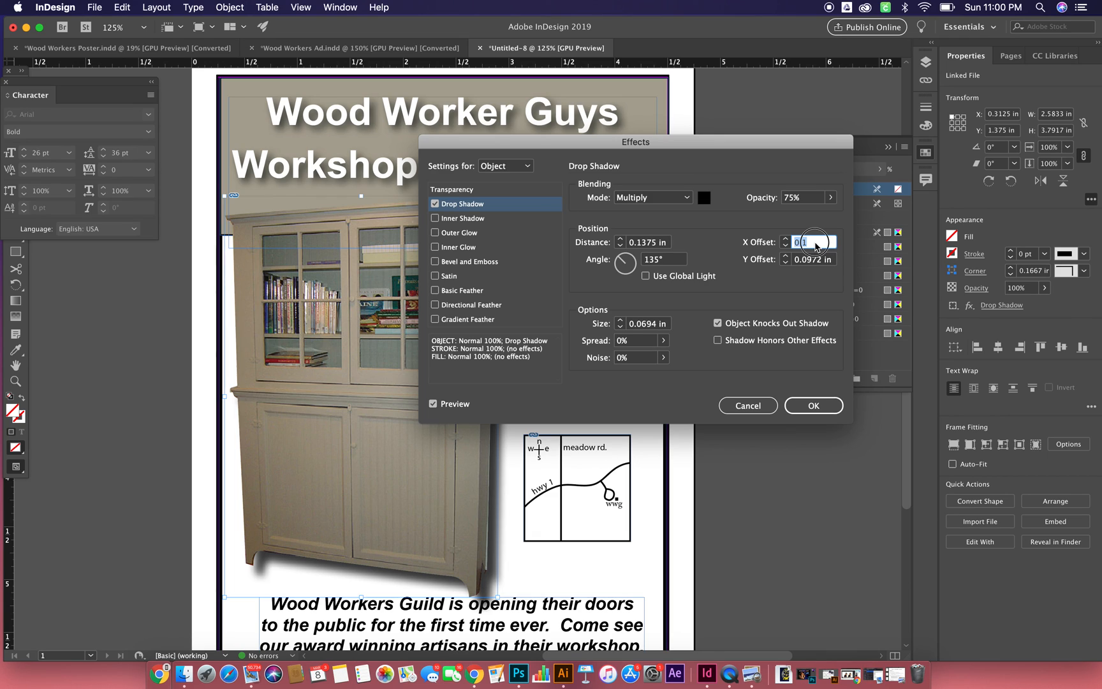
double_click(818, 262)
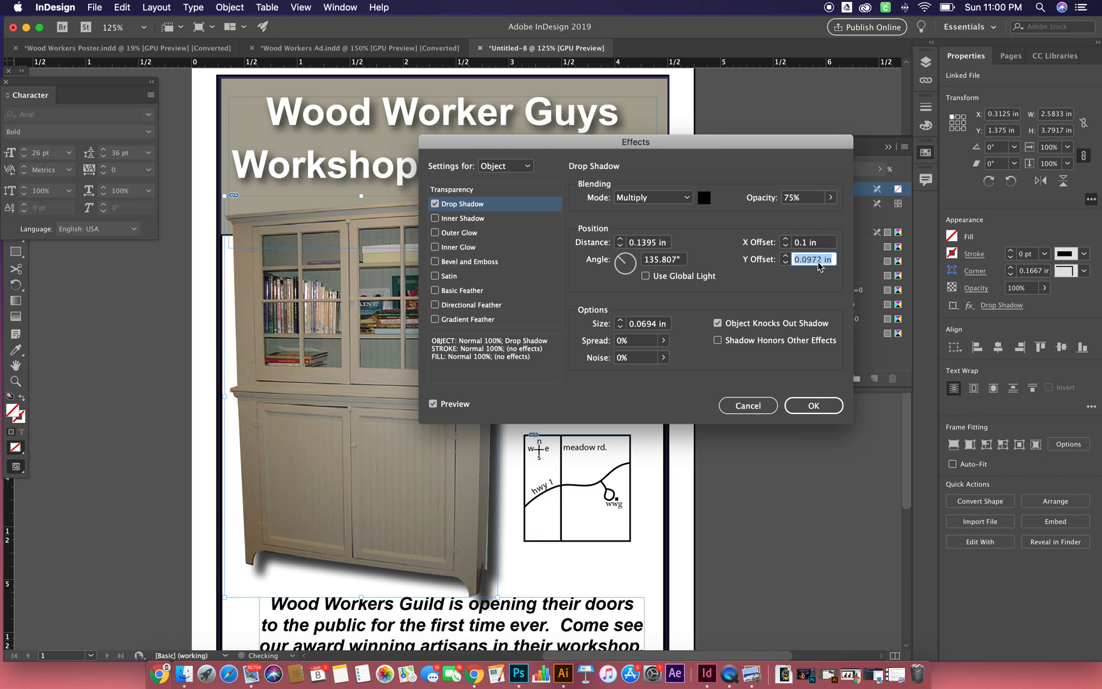
text(0.1)
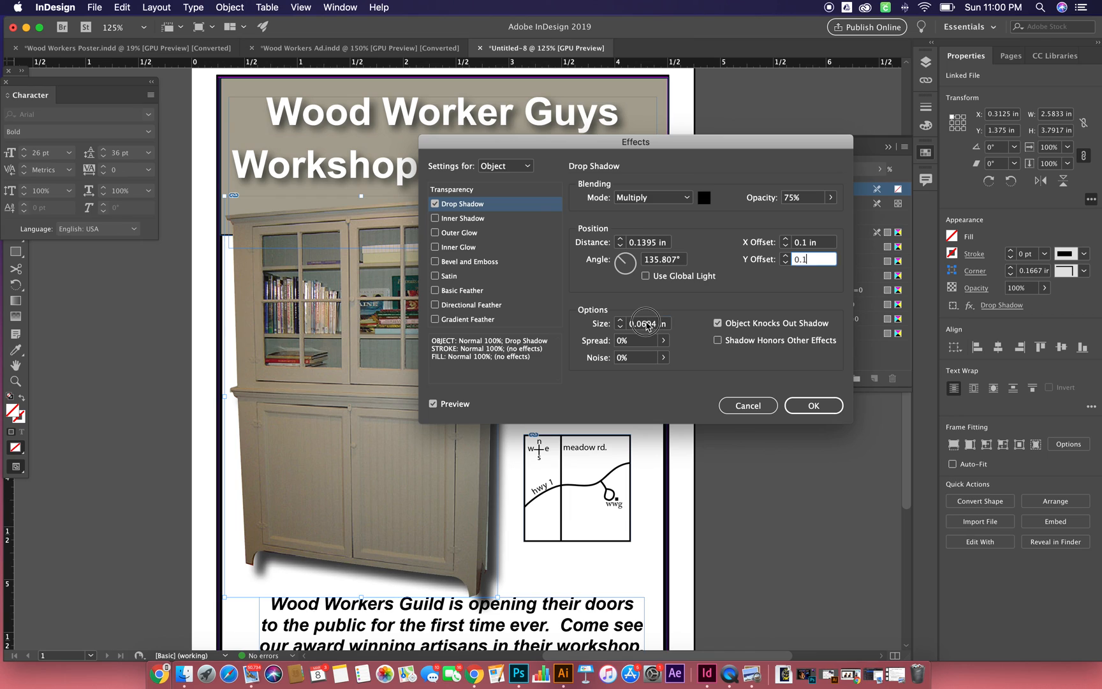
click(646, 323)
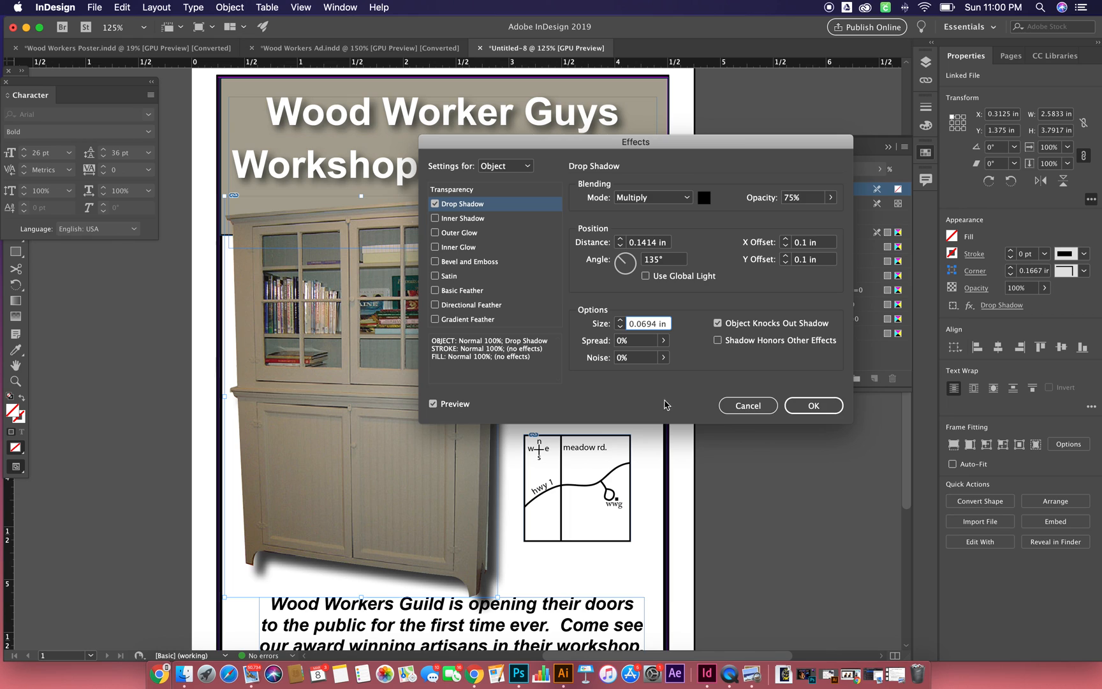
click(819, 407)
click(801, 475)
- Nudge the cabinet image slightly left to an X position of 0.2847 in and deselect it
click(361, 396)
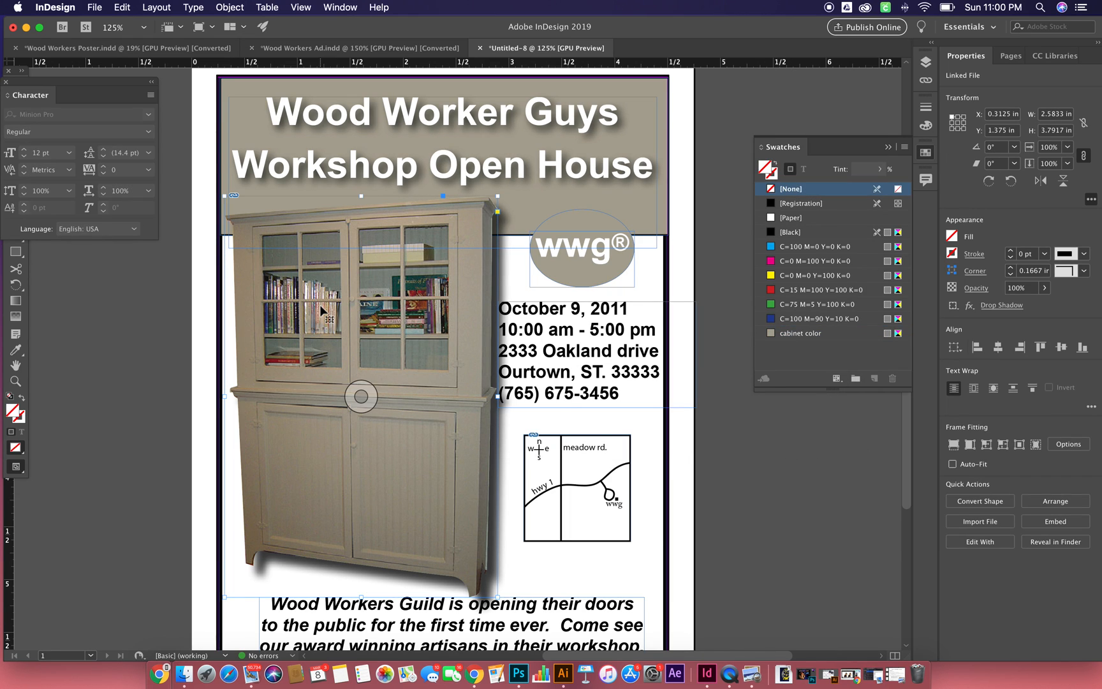
key(Left)
key(Left)
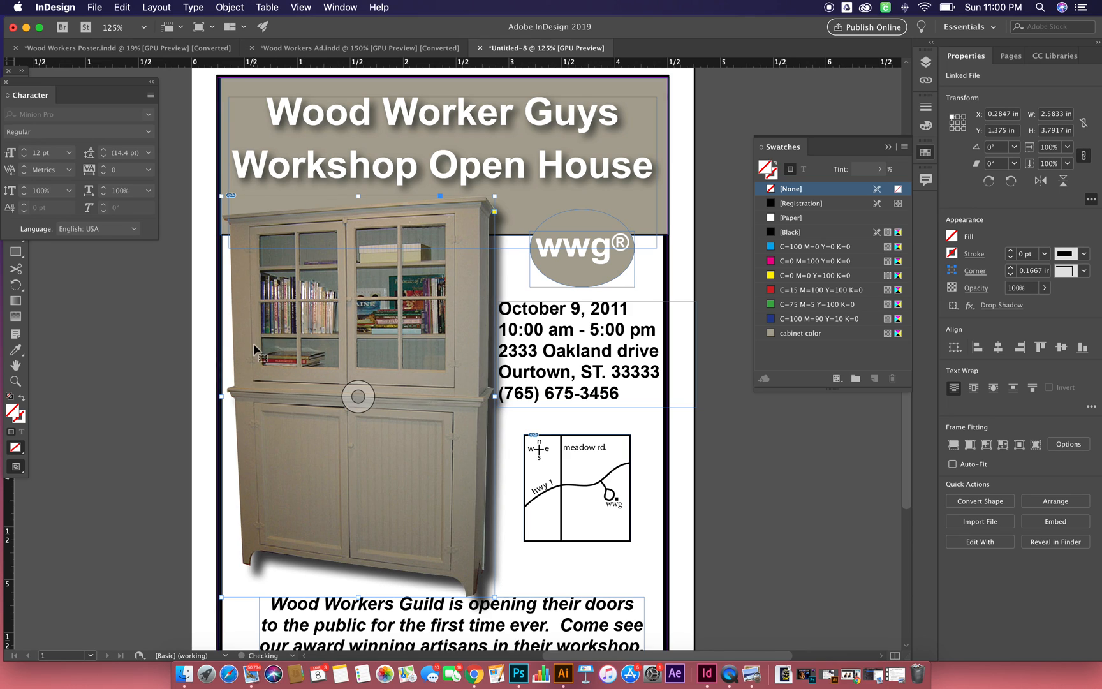
click(149, 400)
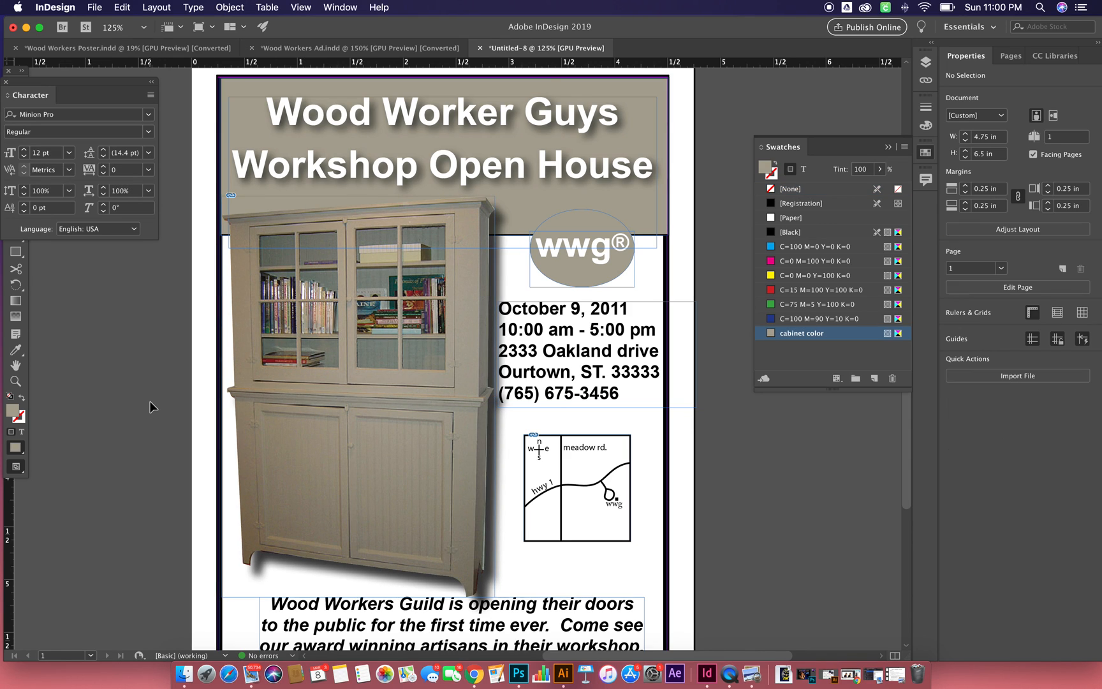